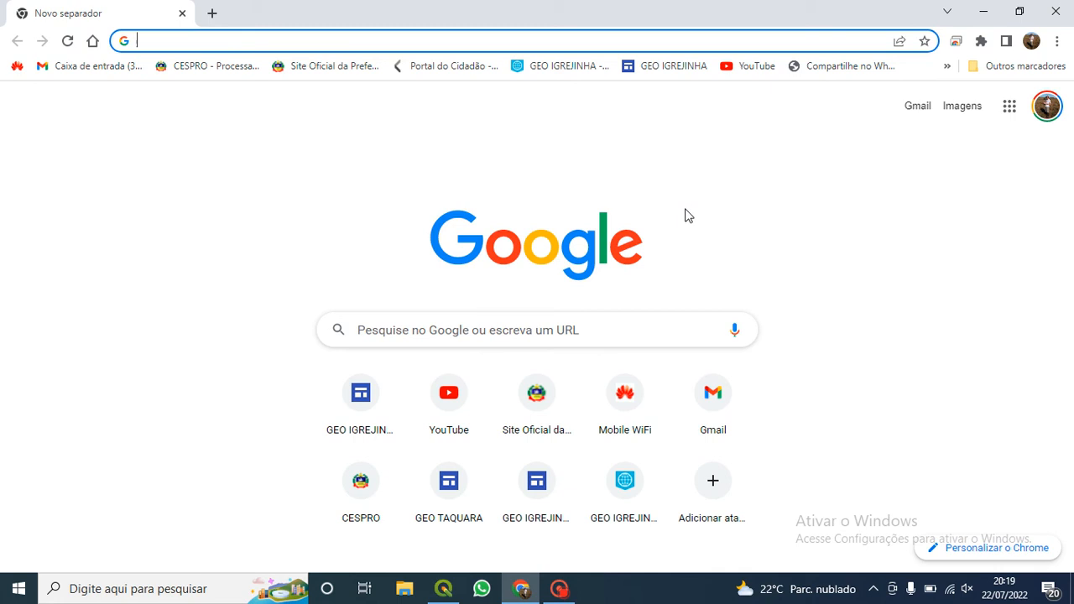
# Search the web for "qgis" in a new browser tab and open the official QGIS project site.
pyautogui.click(443, 588)
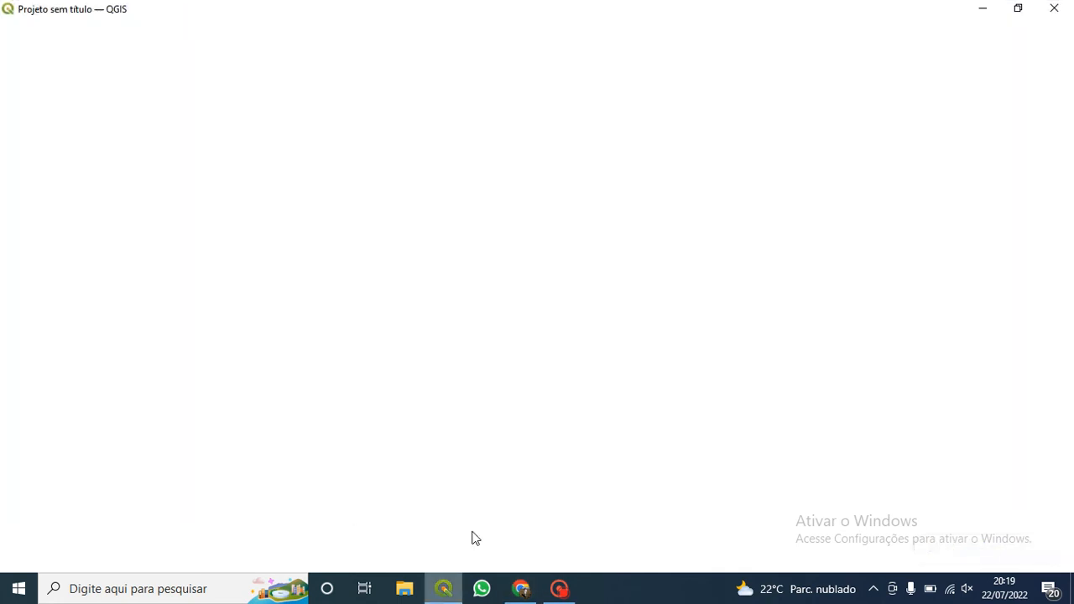
pyautogui.click(521, 588)
pyautogui.click(211, 13)
pyautogui.click(260, 42)
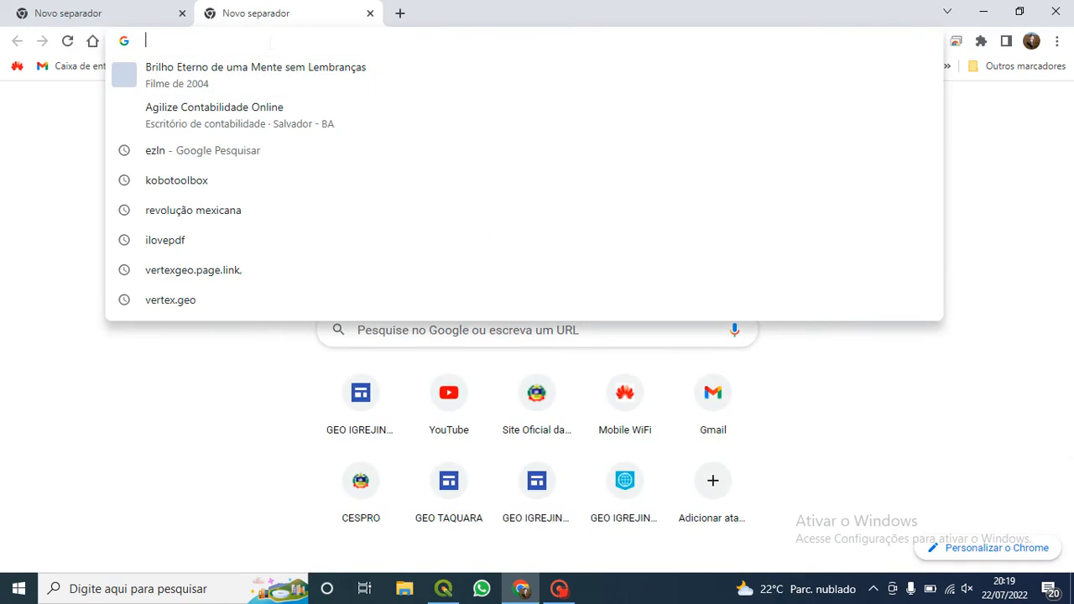
pyautogui.write('qgis')
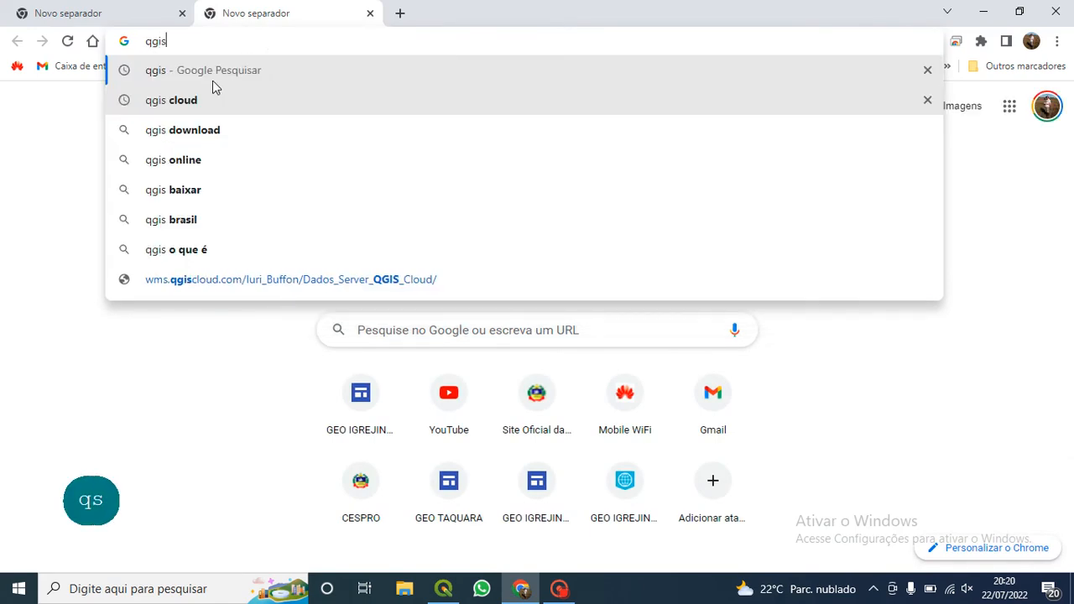
pyautogui.click(237, 74)
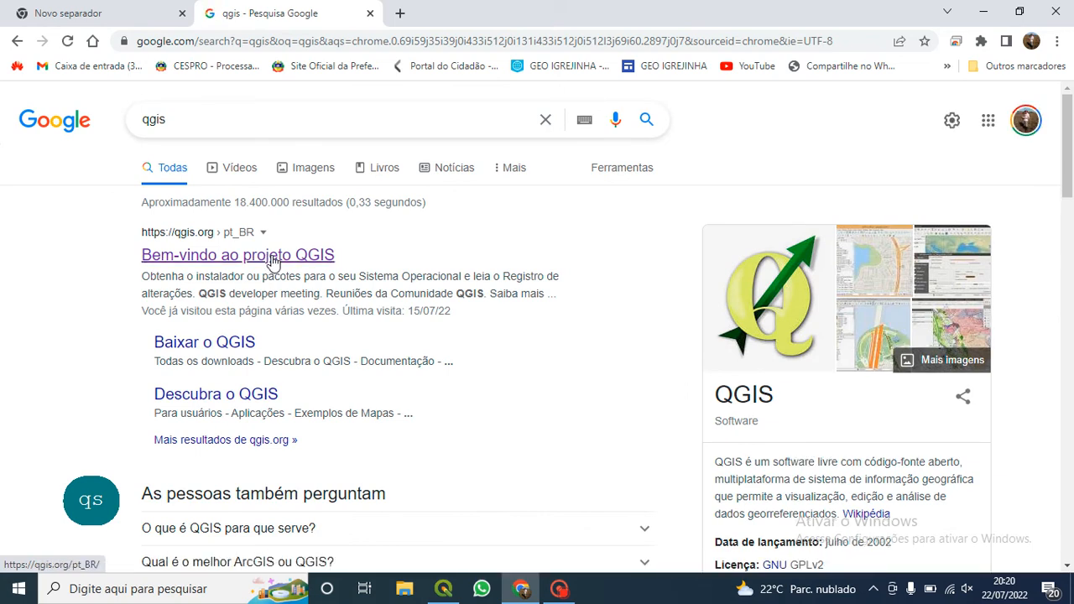
pyautogui.click(272, 259)
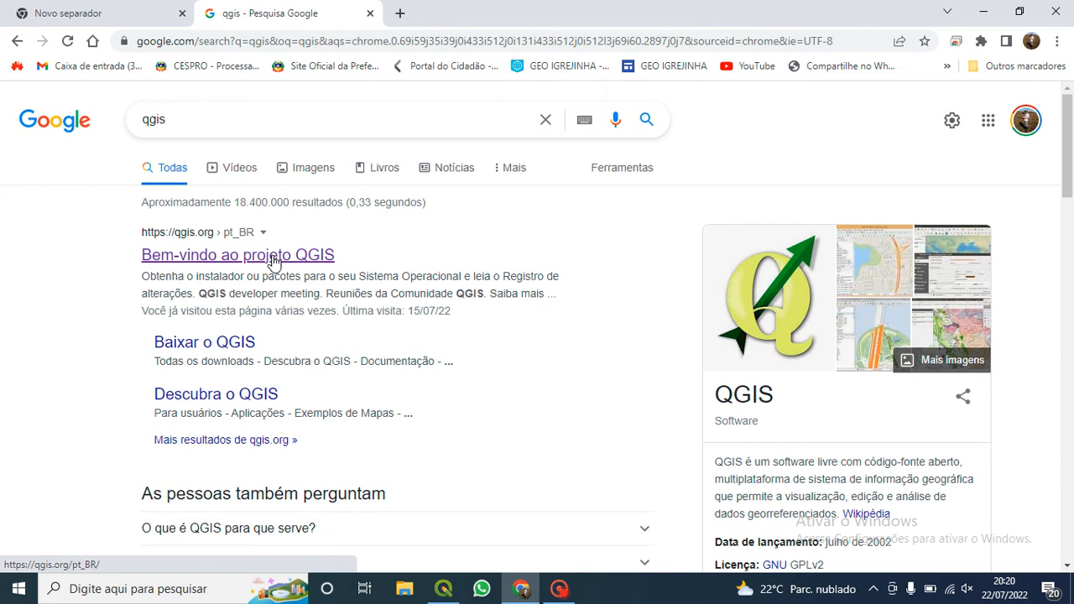
pyautogui.click(272, 259)
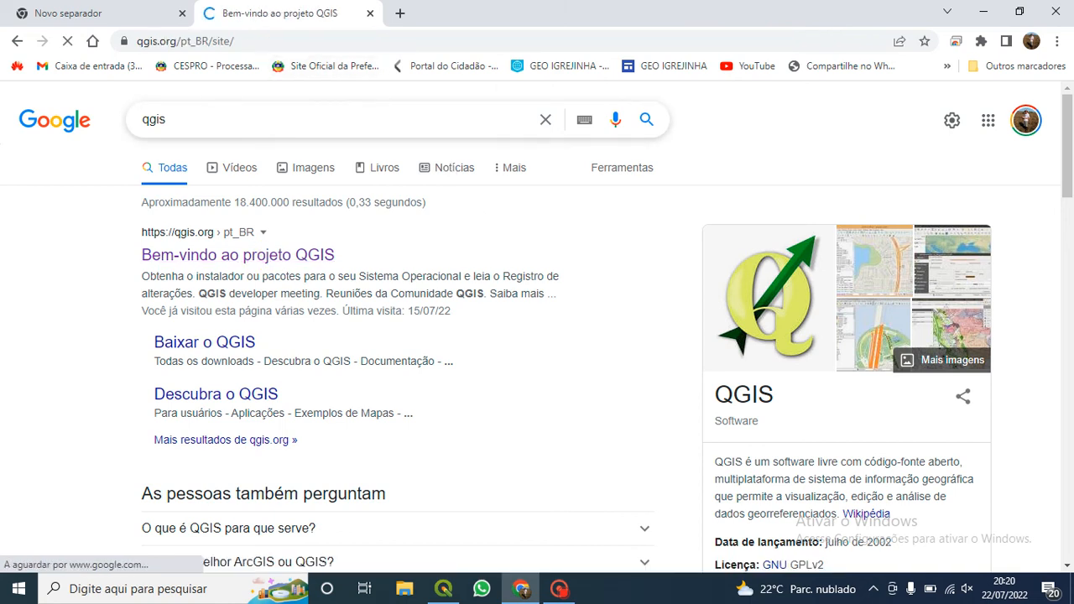
# Examine the QGIS home page for the download option and the versions offered.
pyautogui.scroll(-7, 523, 384)
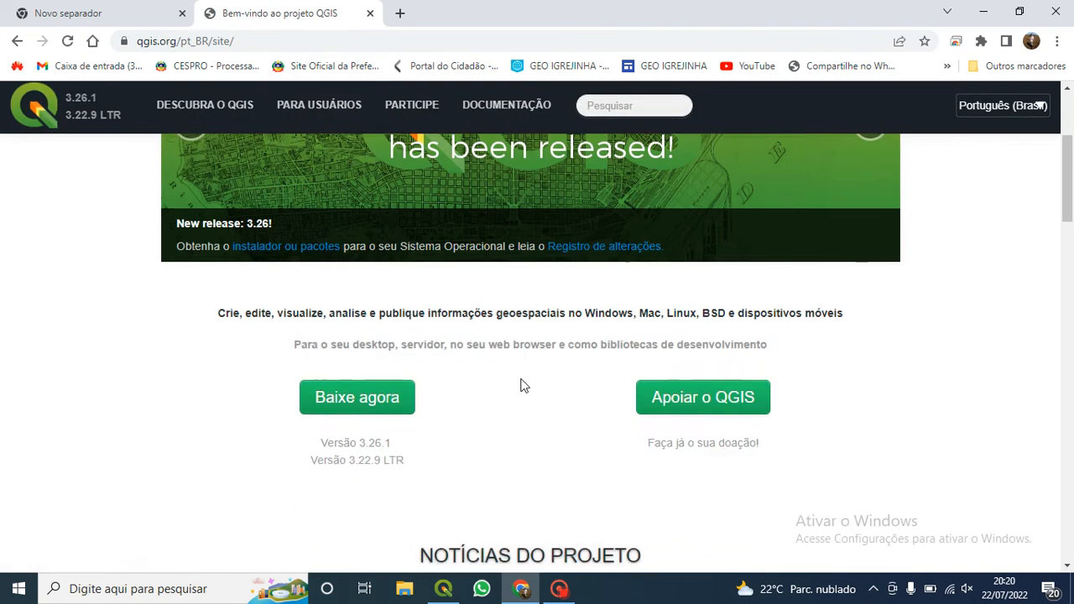
pyautogui.scroll(3, 453, 351)
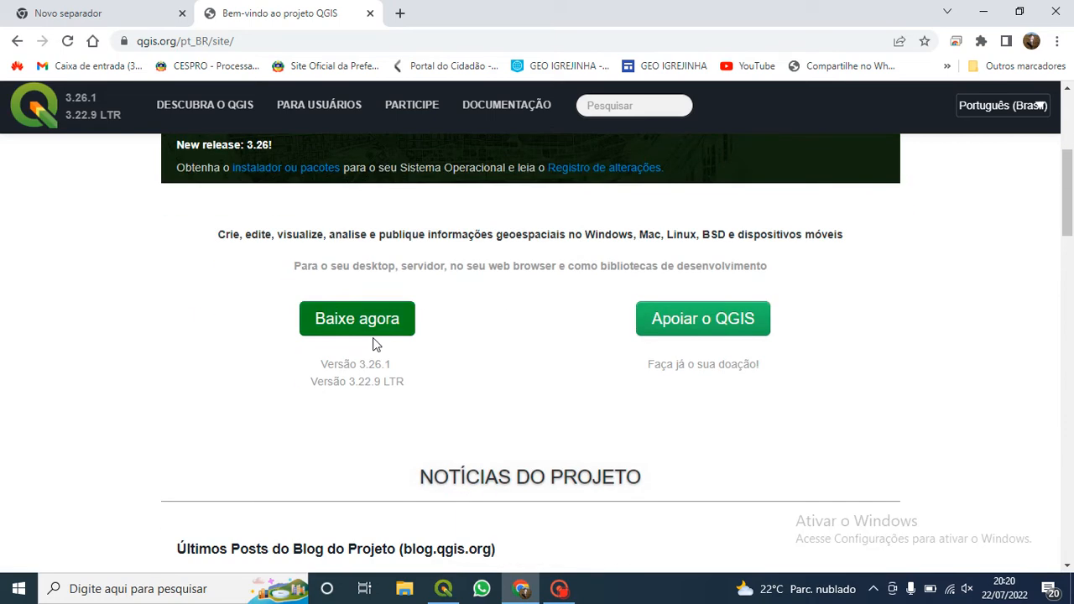
pyautogui.scroll(4, 440, 355)
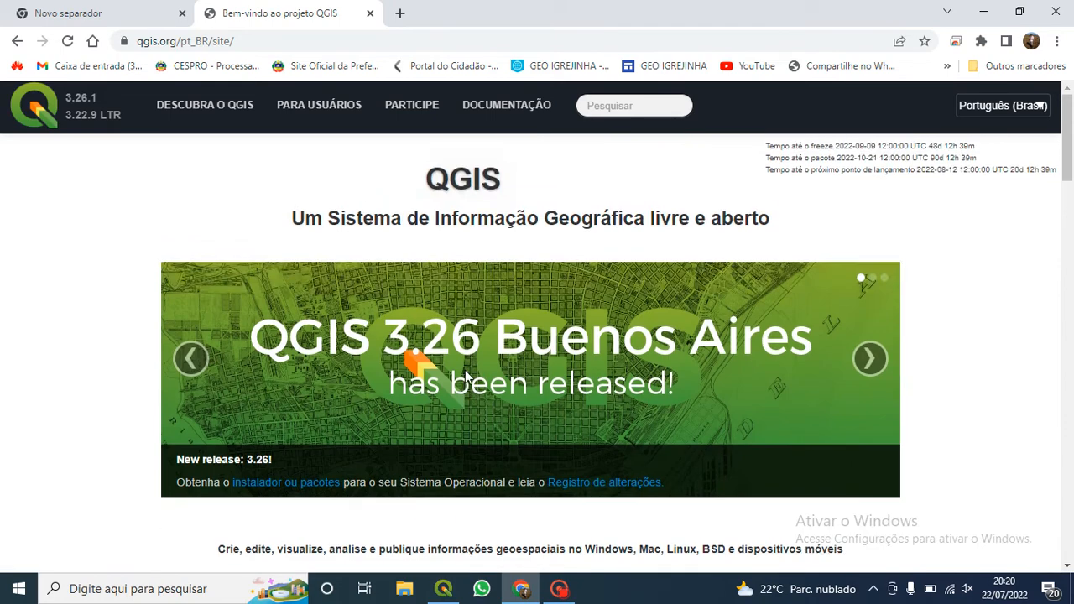
pyautogui.scroll(-3, 436, 375)
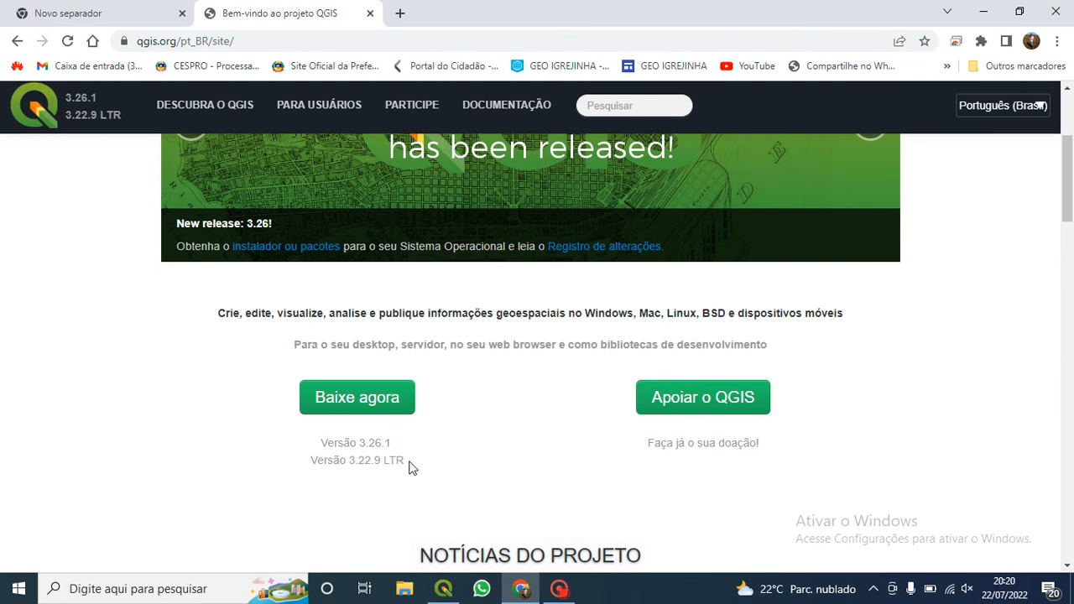
pyautogui.scroll(-1, 408, 420)
pyautogui.scroll(3, 419, 467)
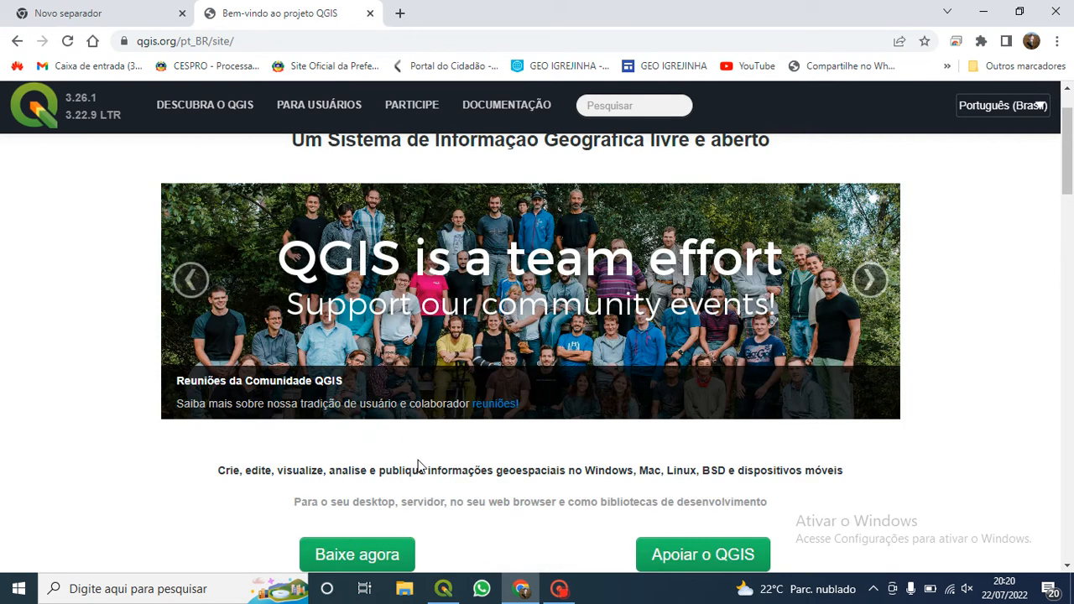
pyautogui.scroll(-5, 408, 439)
pyautogui.scroll(2, 389, 363)
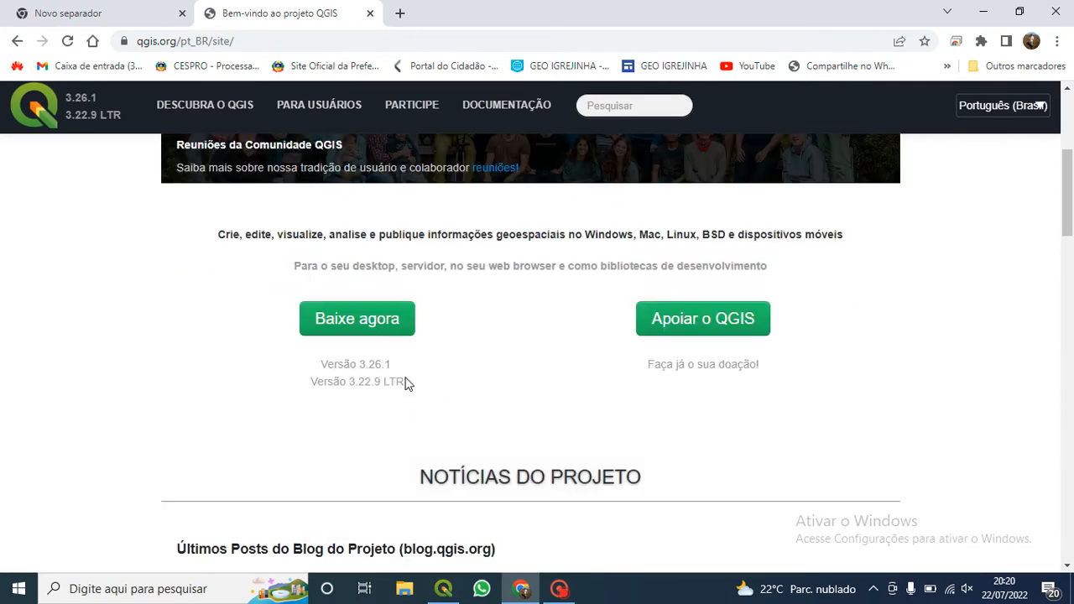
pyautogui.scroll(1, 412, 400)
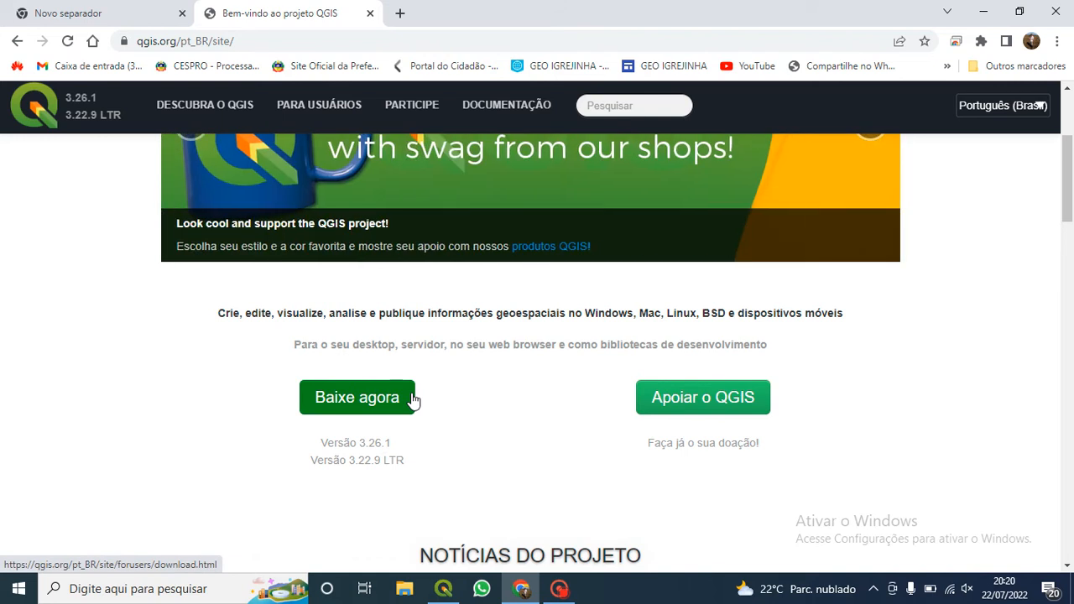
# Open the Igrejinha city hall website in the other browser tab and dismiss its announcement pop-up.
pyautogui.click(125, 12)
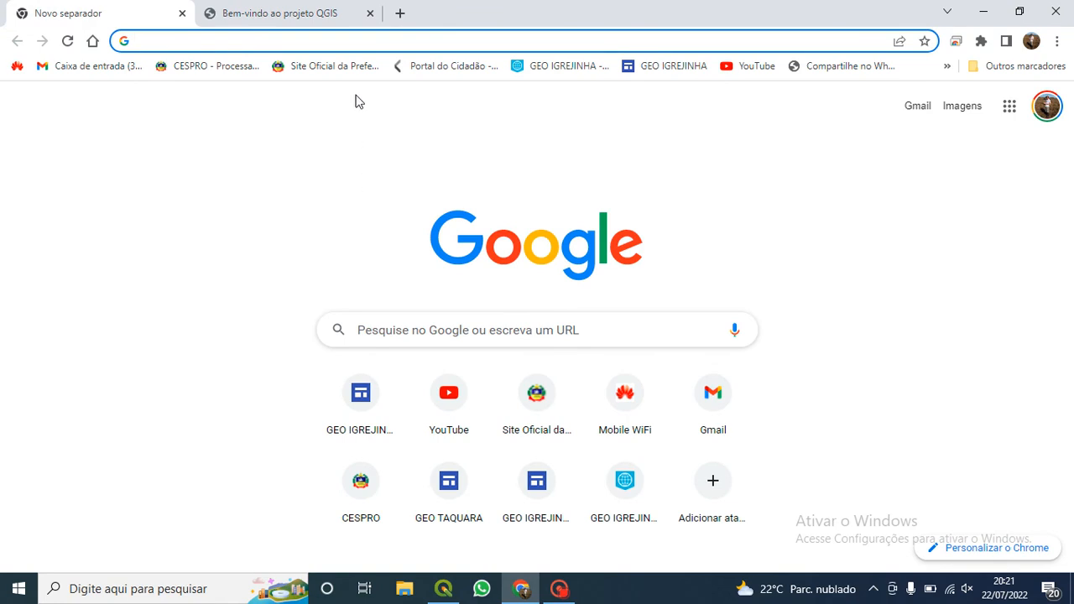
pyautogui.click(339, 72)
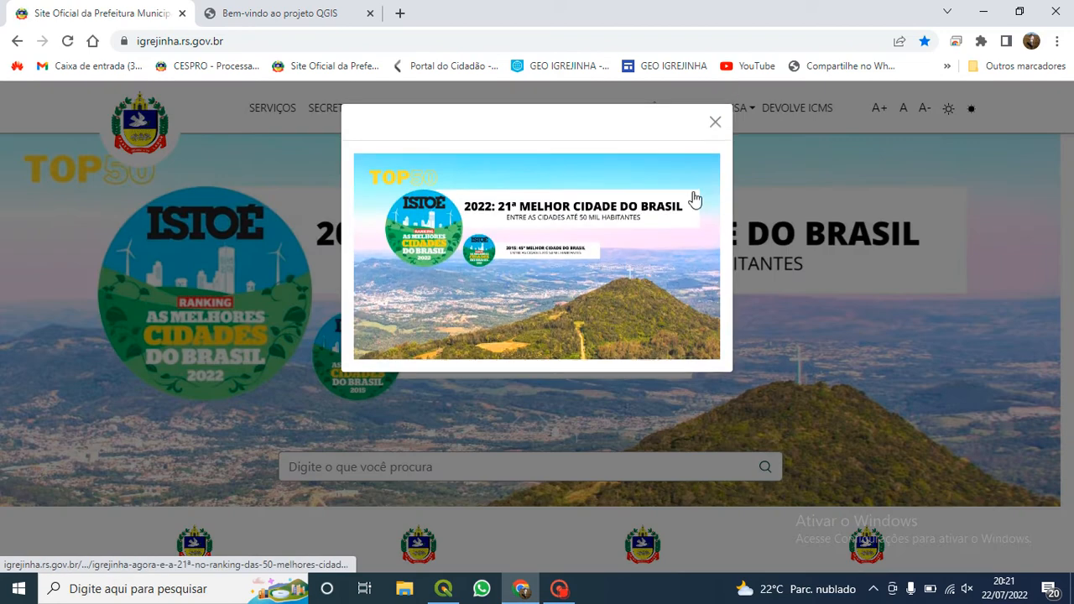
pyautogui.click(714, 124)
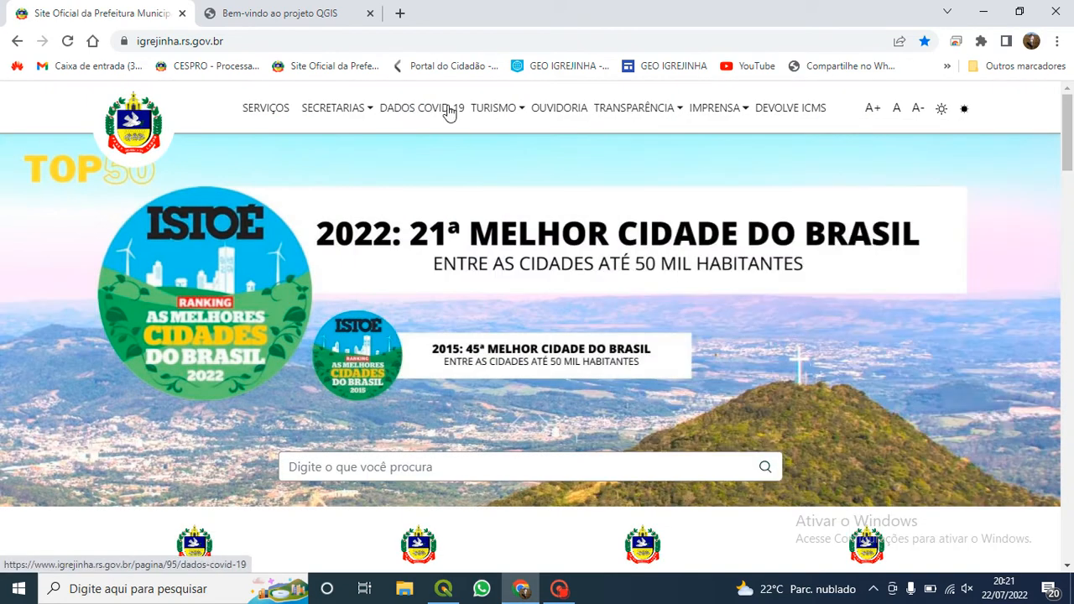
# Open the city hall's Serviços page and access the Geoinformação service.
pyautogui.click(278, 108)
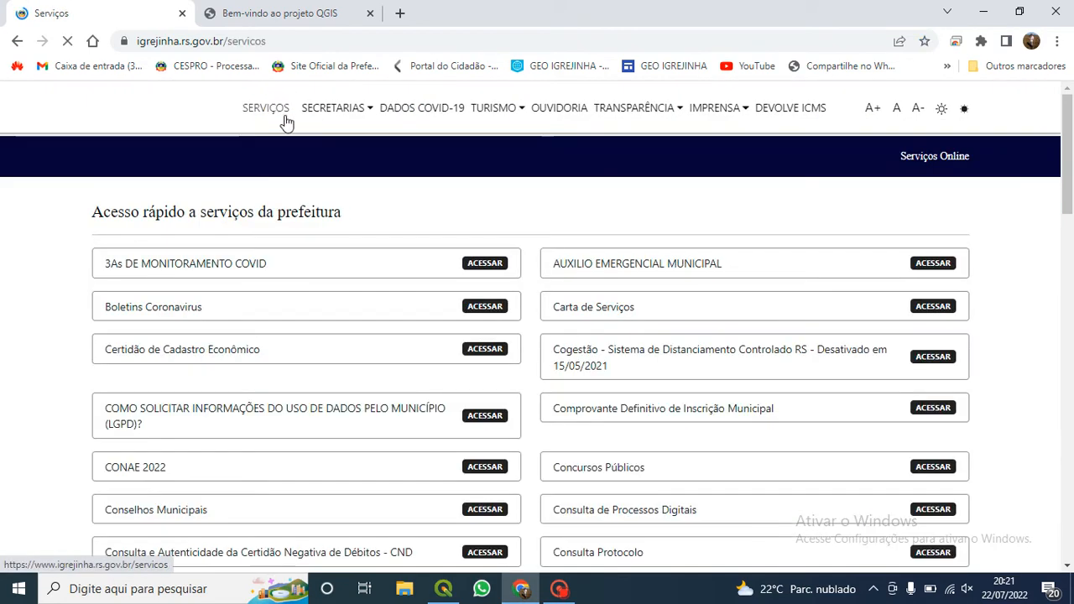
pyautogui.scroll(-3, 628, 319)
pyautogui.scroll(-3, 652, 314)
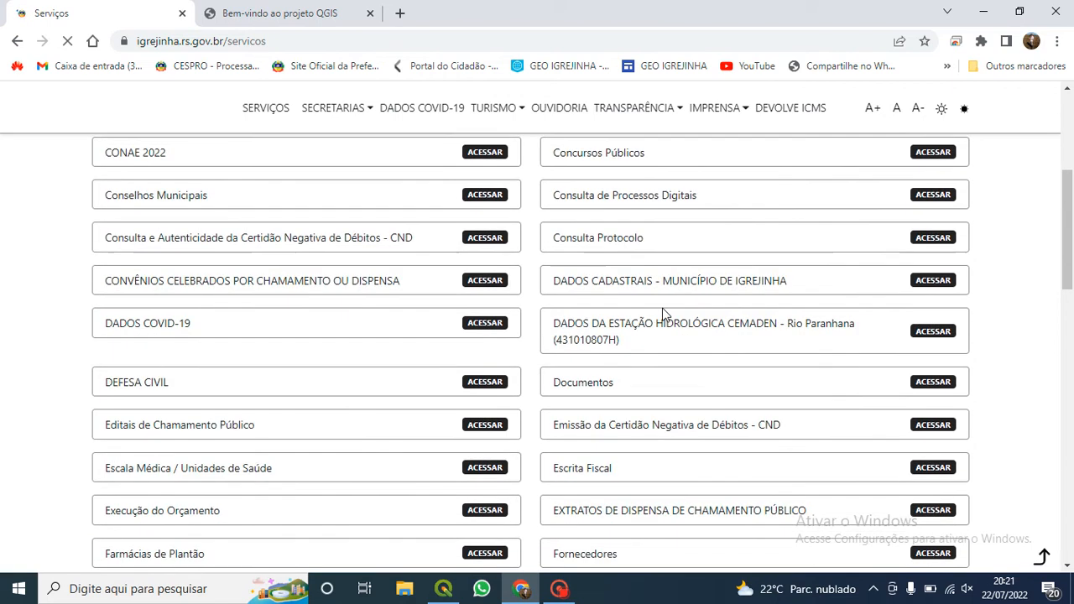
pyautogui.scroll(-1, 669, 312)
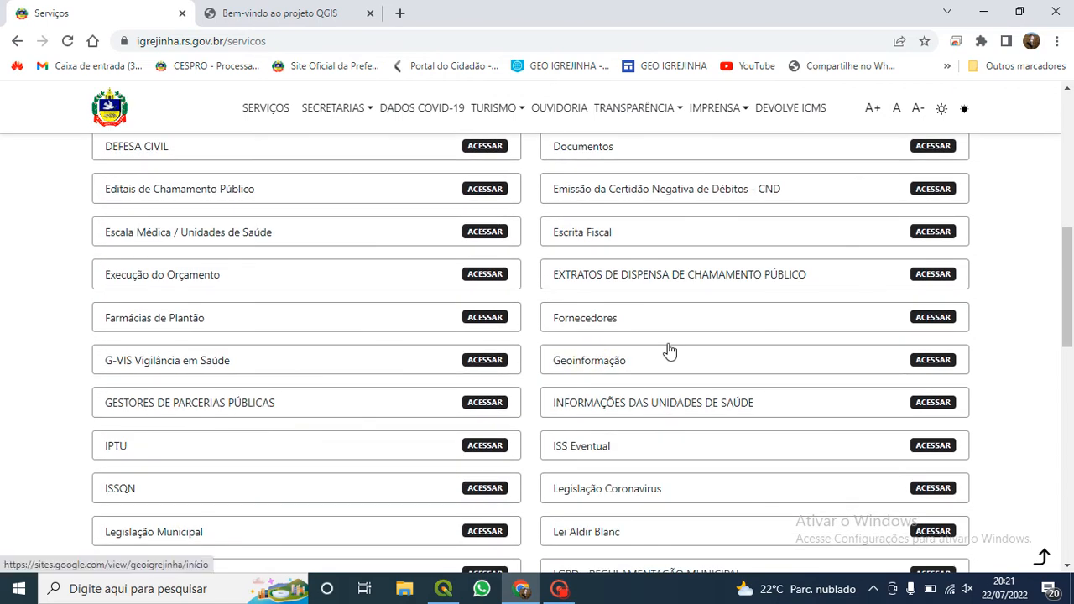
pyautogui.click(669, 352)
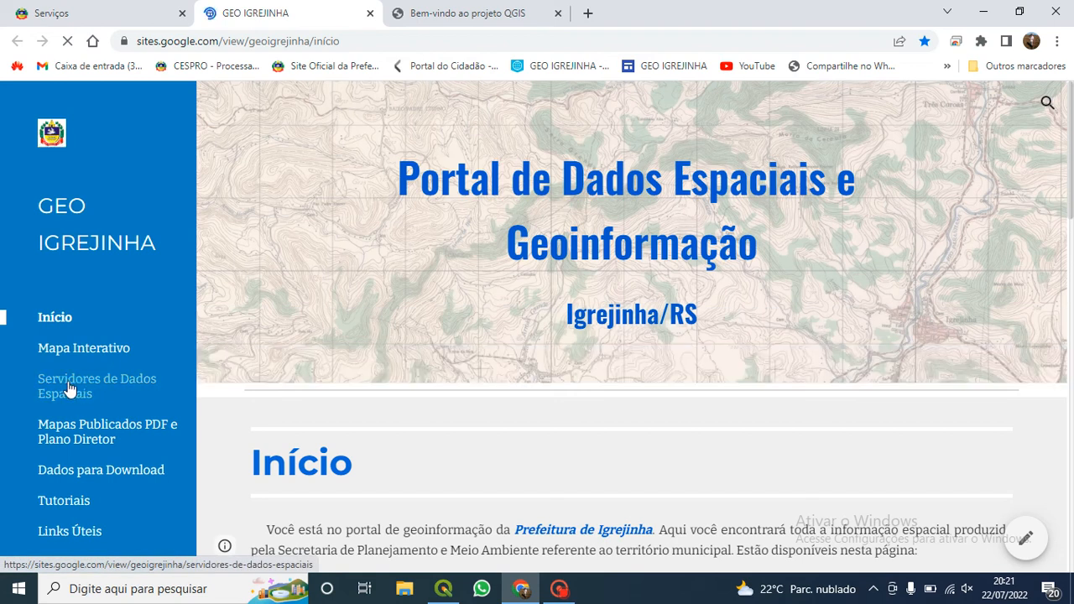
# Open the Servidores de Dados Espaciais page of the GEO IGREJINHA portal.
pyautogui.click(84, 386)
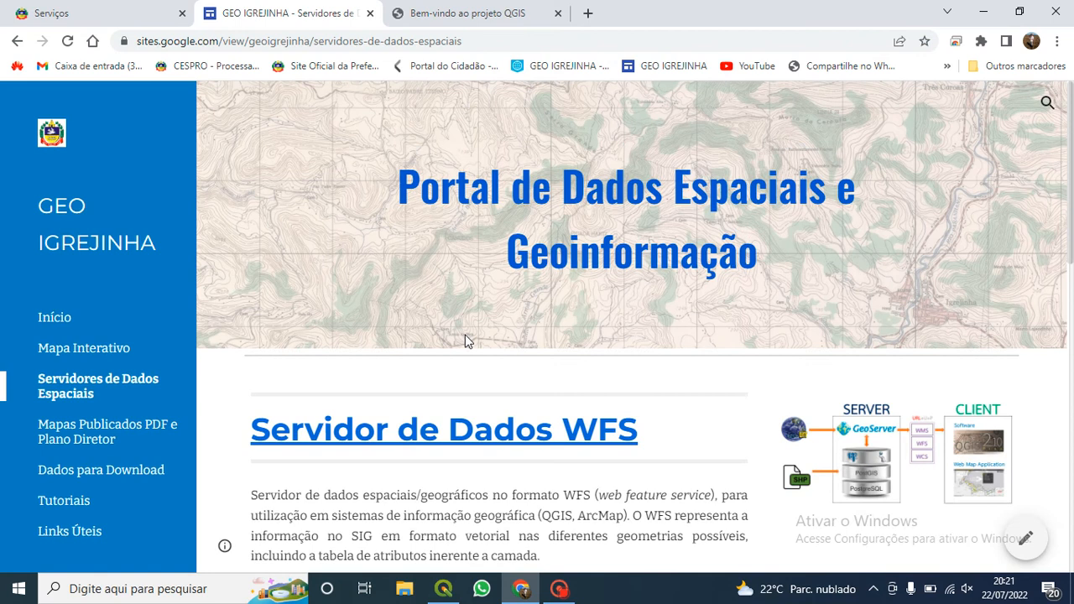
pyautogui.hotkey('alt', 's')
pyautogui.hotkey('alt', 's')
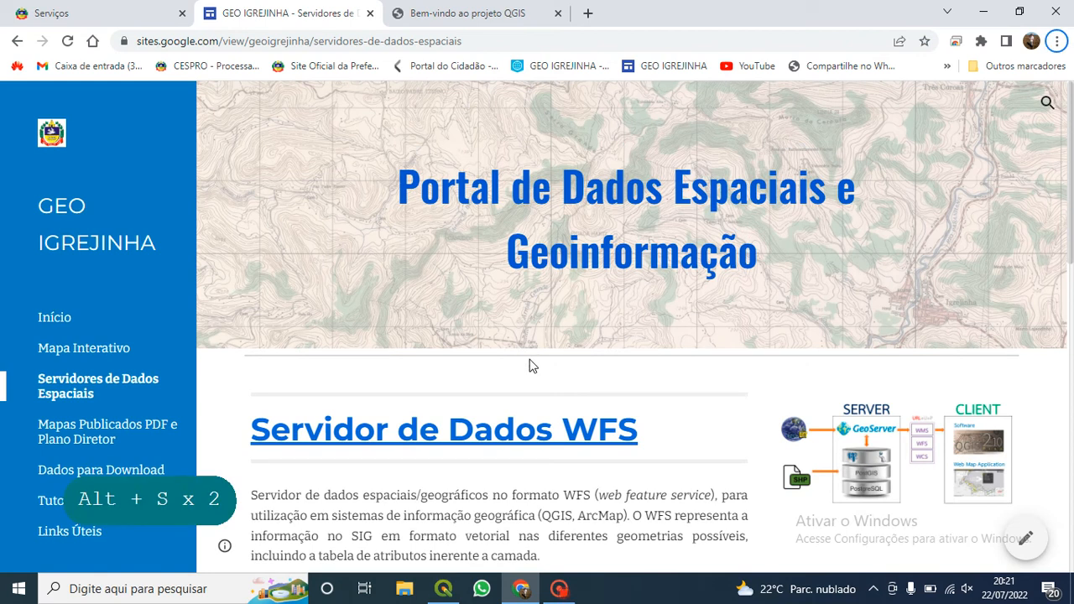
# Examine the WFS and WMS data server descriptions, their diagrams and their addresses.
pyautogui.scroll(-2, 537, 373)
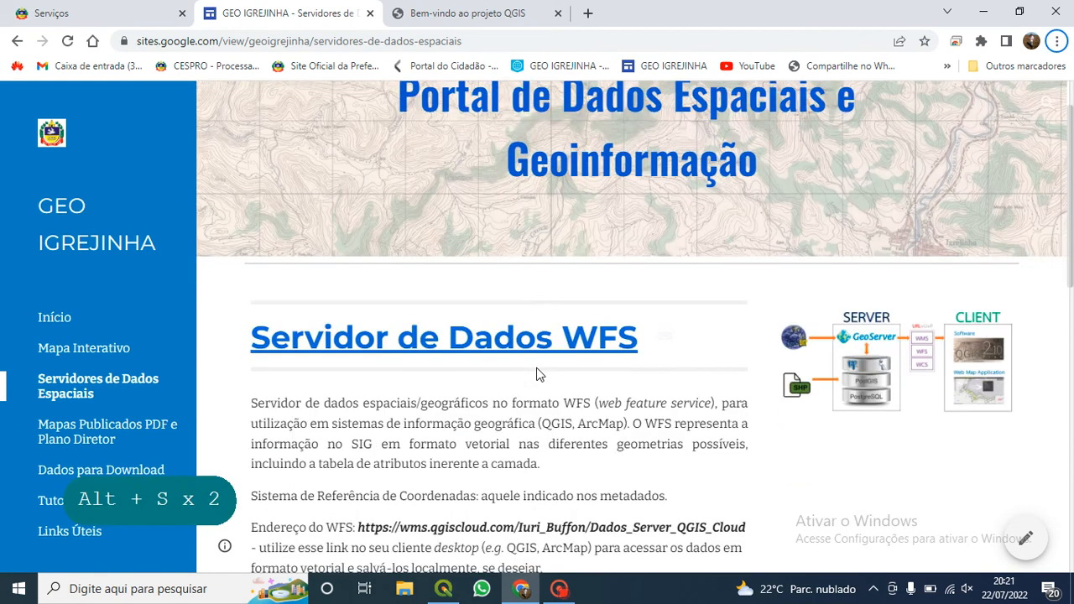
pyautogui.scroll(-2, 691, 305)
pyautogui.scroll(2, 682, 305)
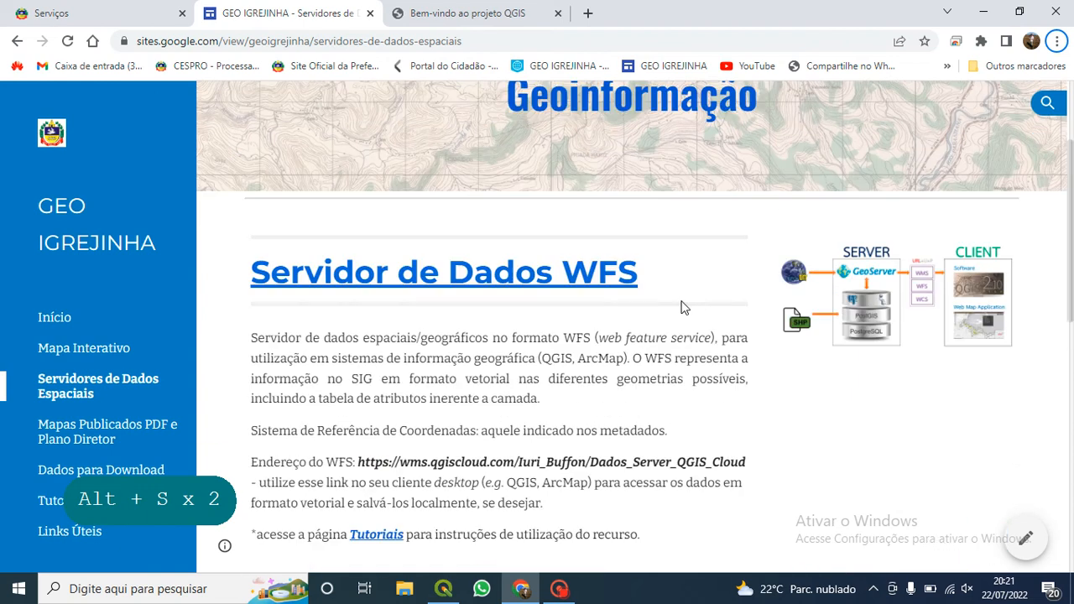
pyautogui.scroll(-2, 604, 319)
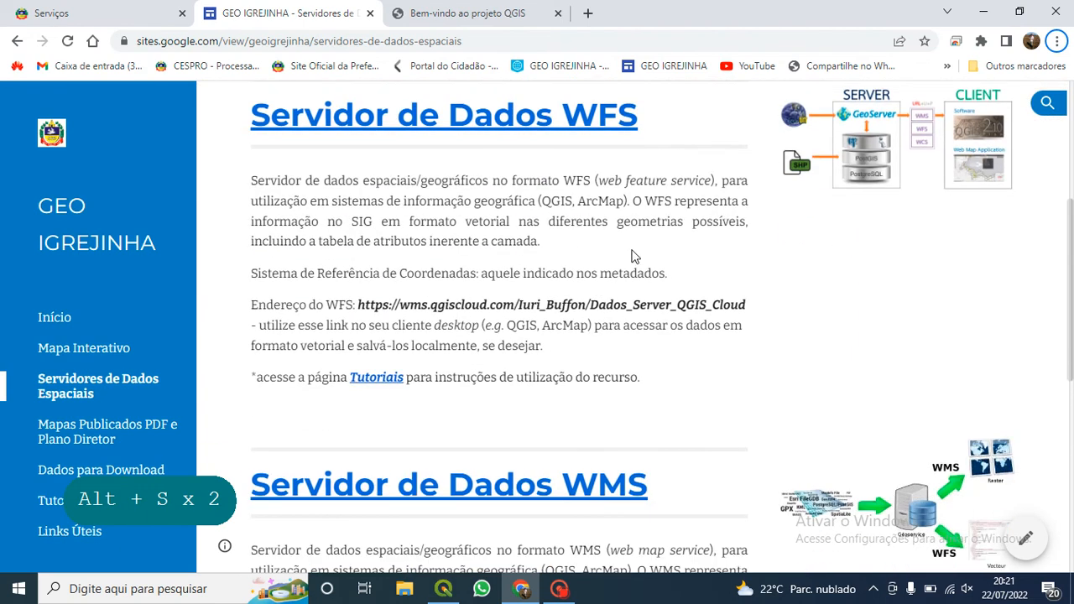
pyautogui.scroll(-3, 633, 256)
pyautogui.scroll(6, 587, 277)
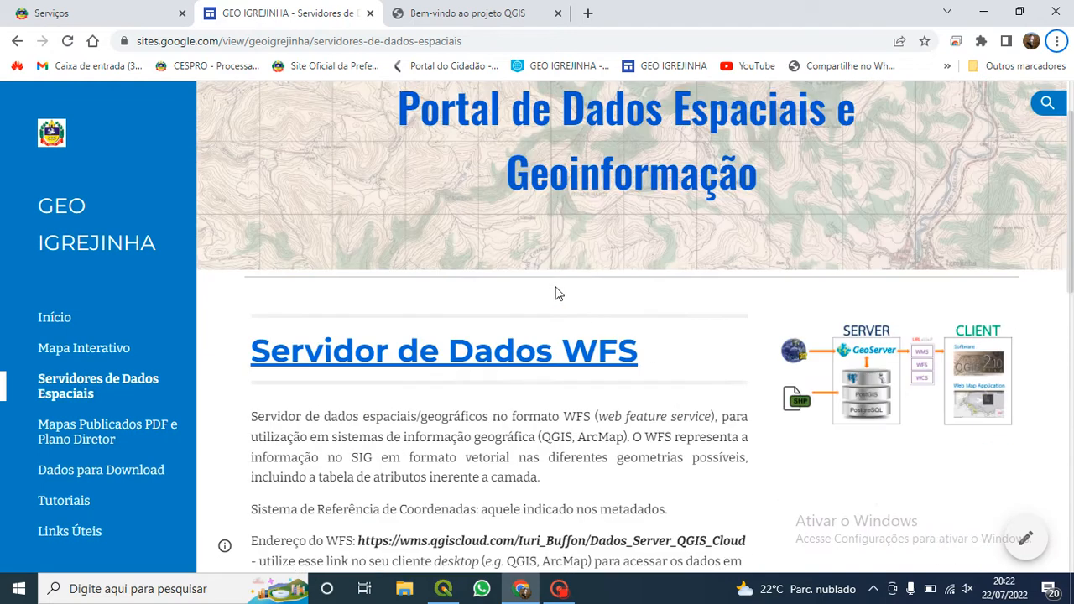
pyautogui.scroll(-5, 556, 292)
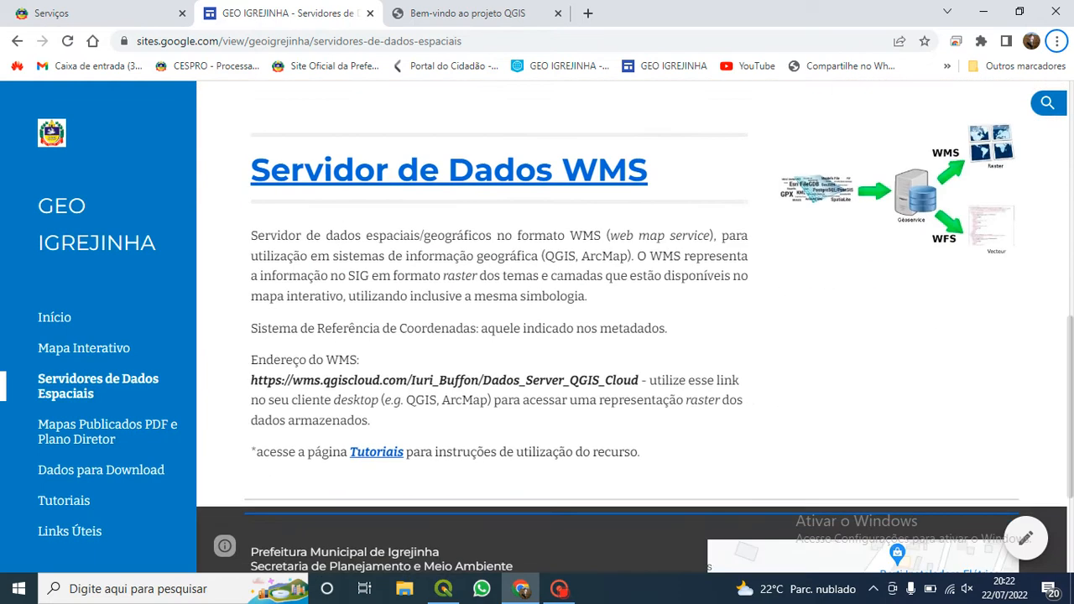
pyautogui.scroll(3, 678, 268)
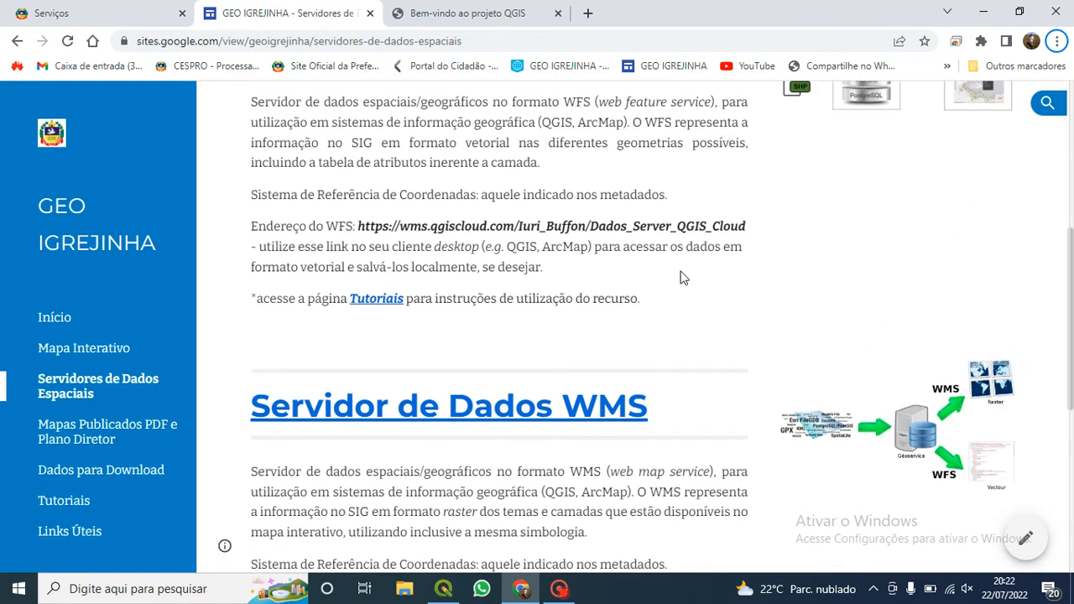
pyautogui.scroll(2, 688, 280)
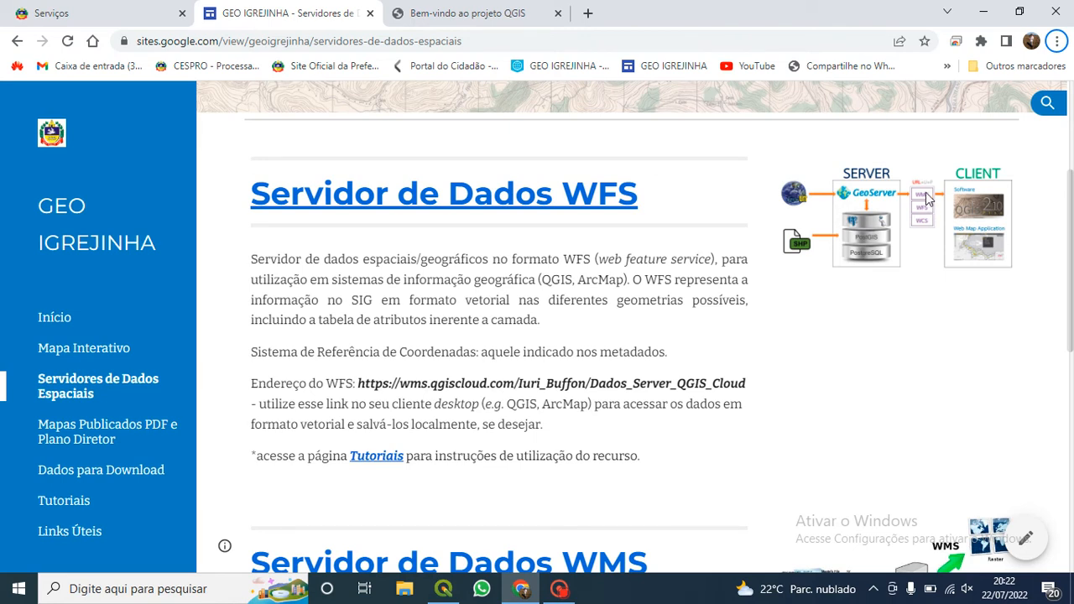
pyautogui.scroll(-1, 923, 202)
pyautogui.scroll(1, 910, 216)
pyautogui.scroll(-3, 652, 260)
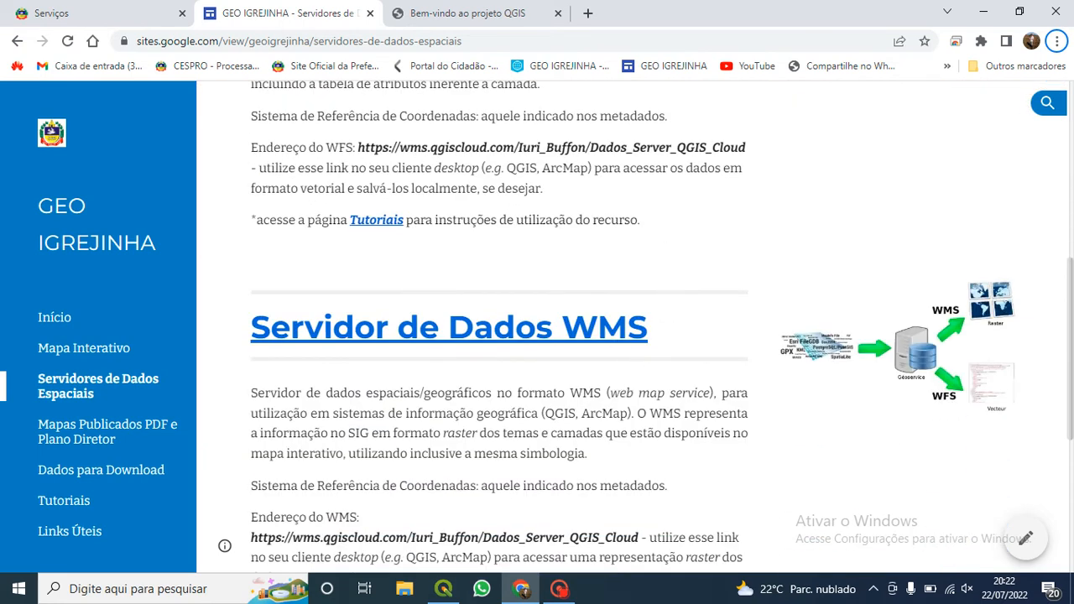
pyautogui.scroll(-1, 663, 397)
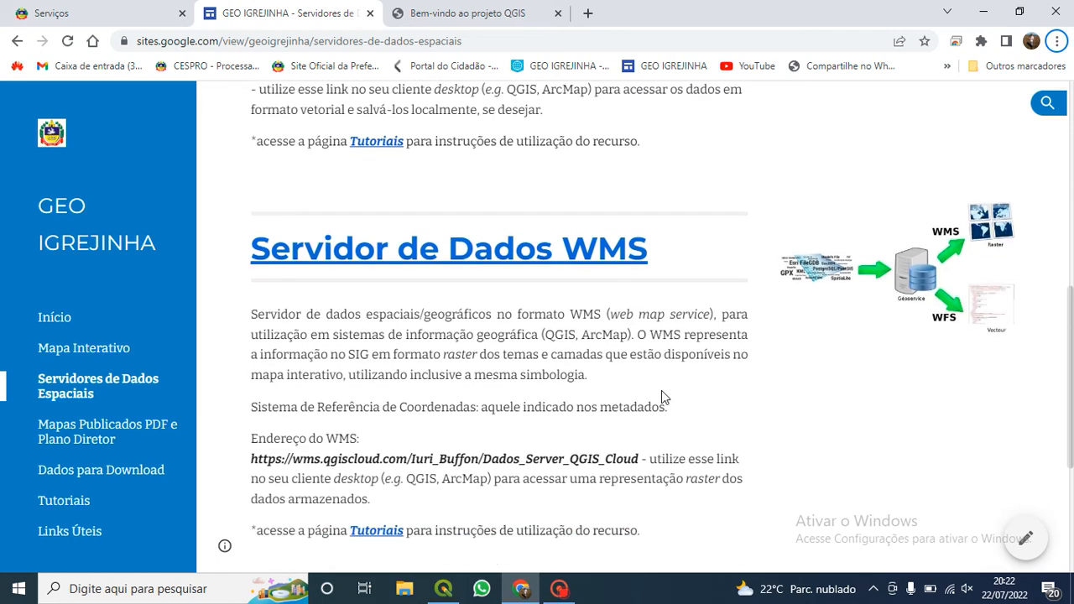
pyautogui.scroll(1, 660, 354)
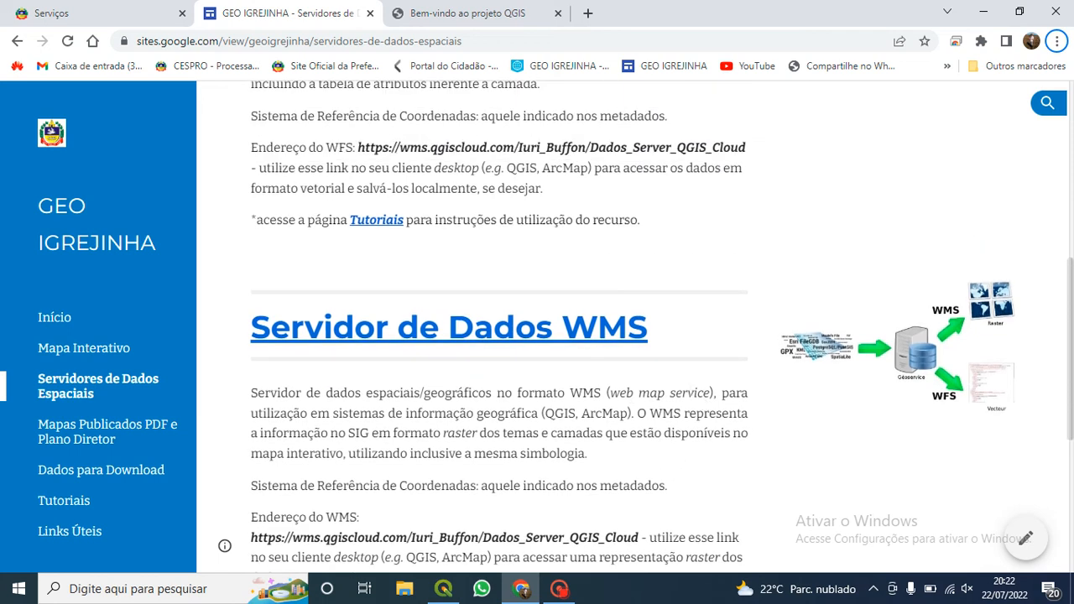
pyautogui.scroll(2, 719, 395)
pyautogui.scroll(-2, 797, 387)
pyautogui.scroll(3, 999, 392)
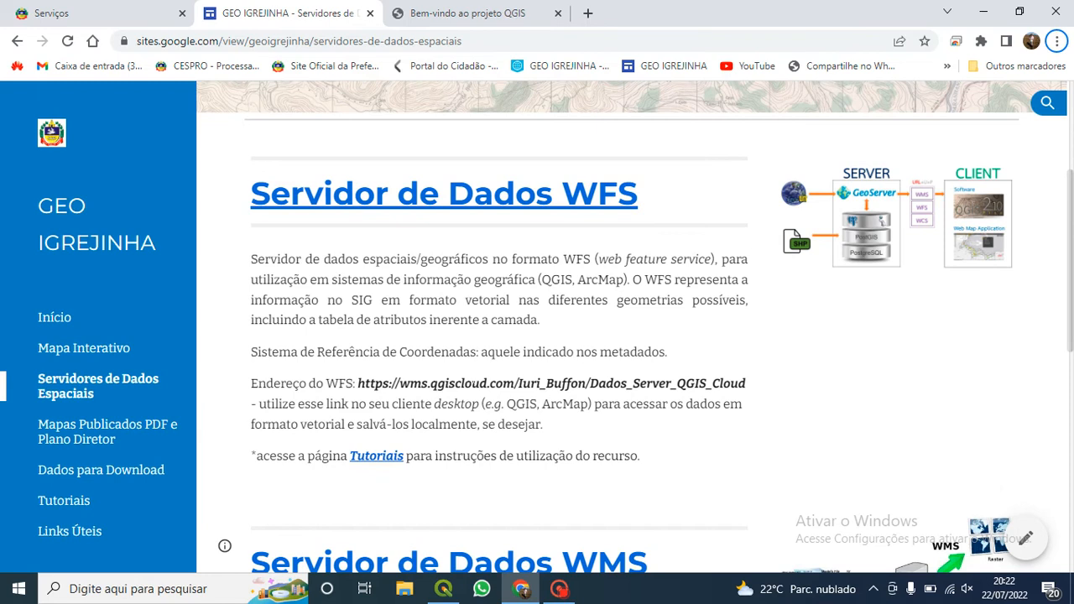
# Copy the WFS address from the Servidor de Dados WFS section of the page.
pyautogui.scroll(2, 495, 377)
pyautogui.scroll(-3, 536, 365)
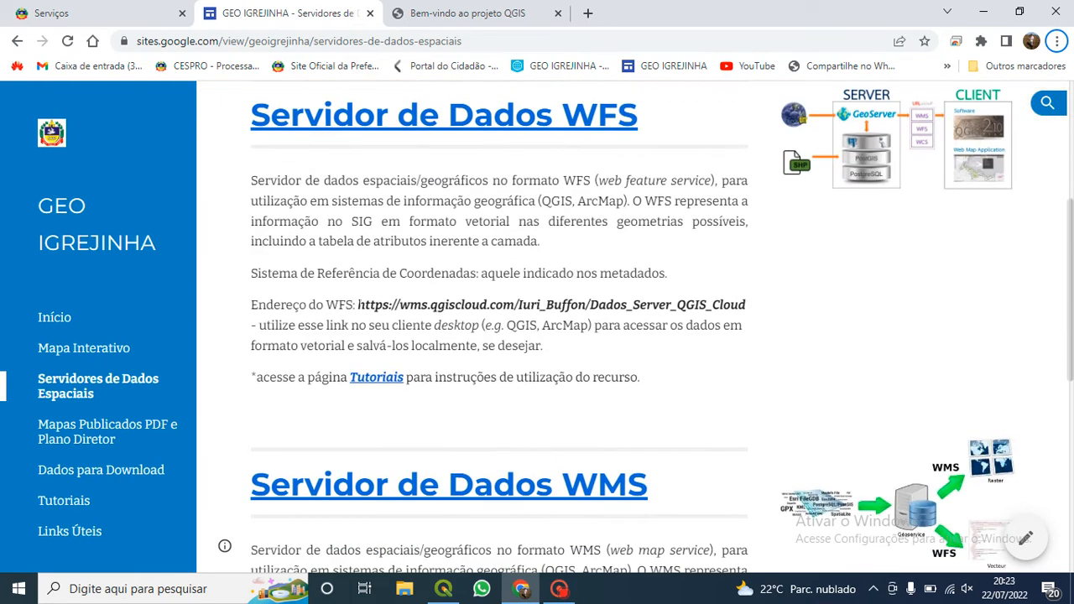
pyautogui.moveTo(358, 305); pyautogui.dragTo(747, 304)
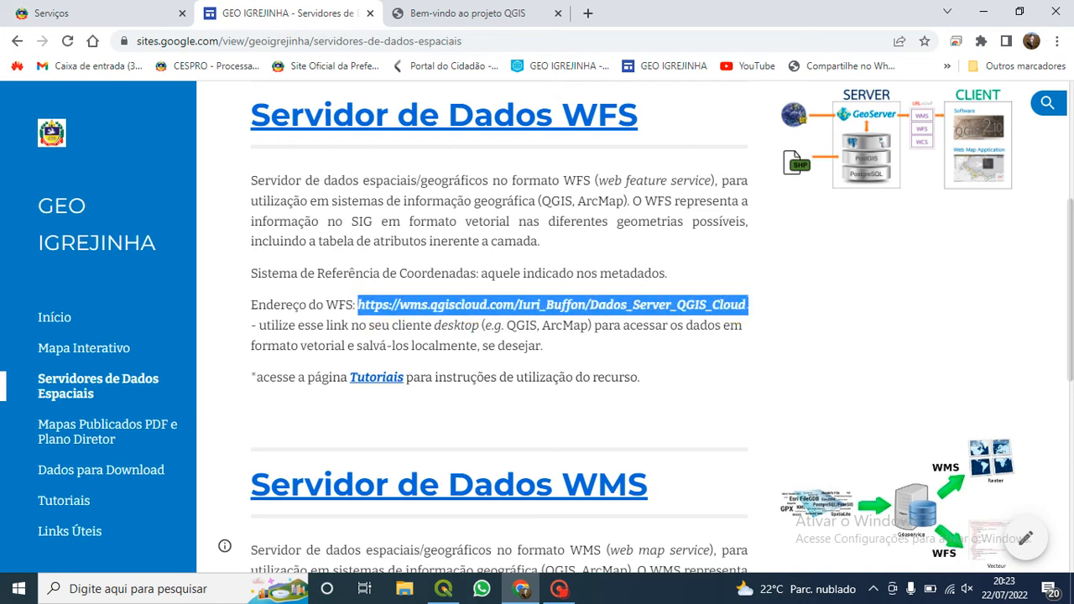
pyautogui.hotkey('ctrl', 'c')
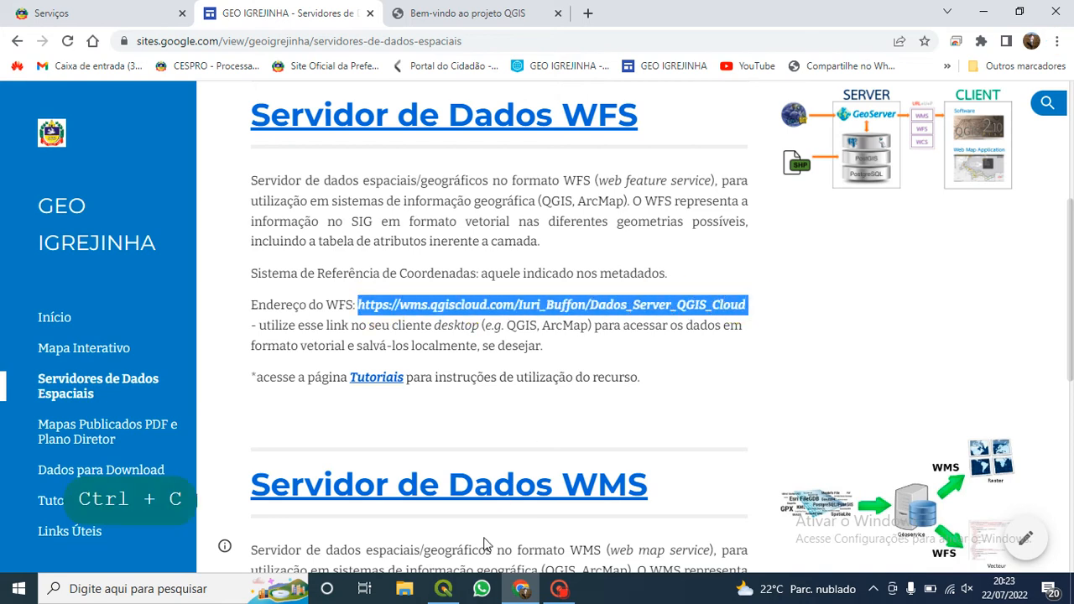
# Switch to QGIS, view the Navegador panel, and close both the Camadas and Navegador panels.
pyautogui.click(445, 587)
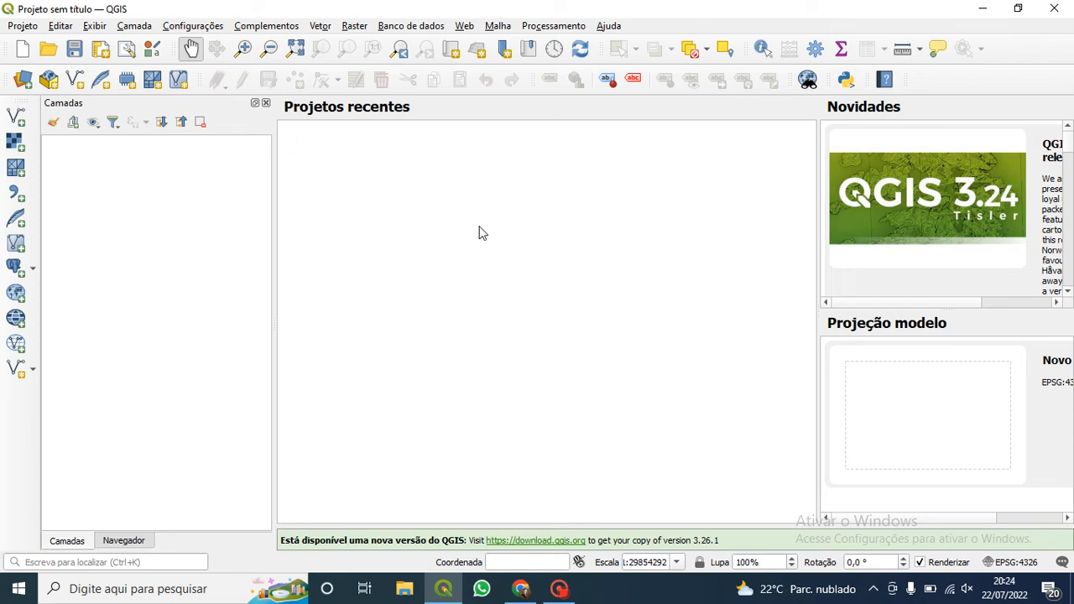
pyautogui.click(134, 540)
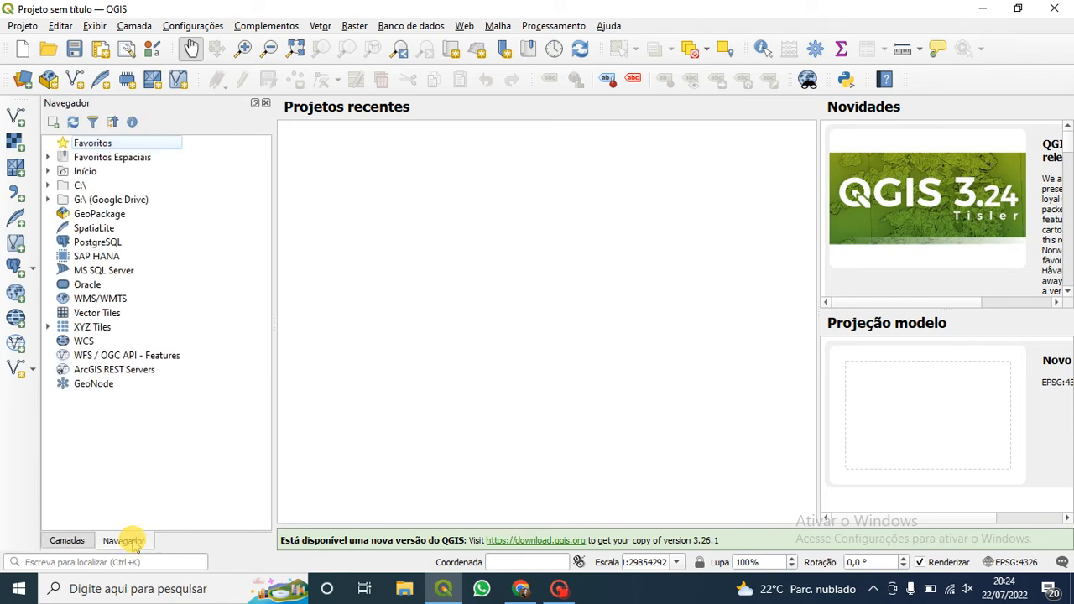
pyautogui.click(76, 541)
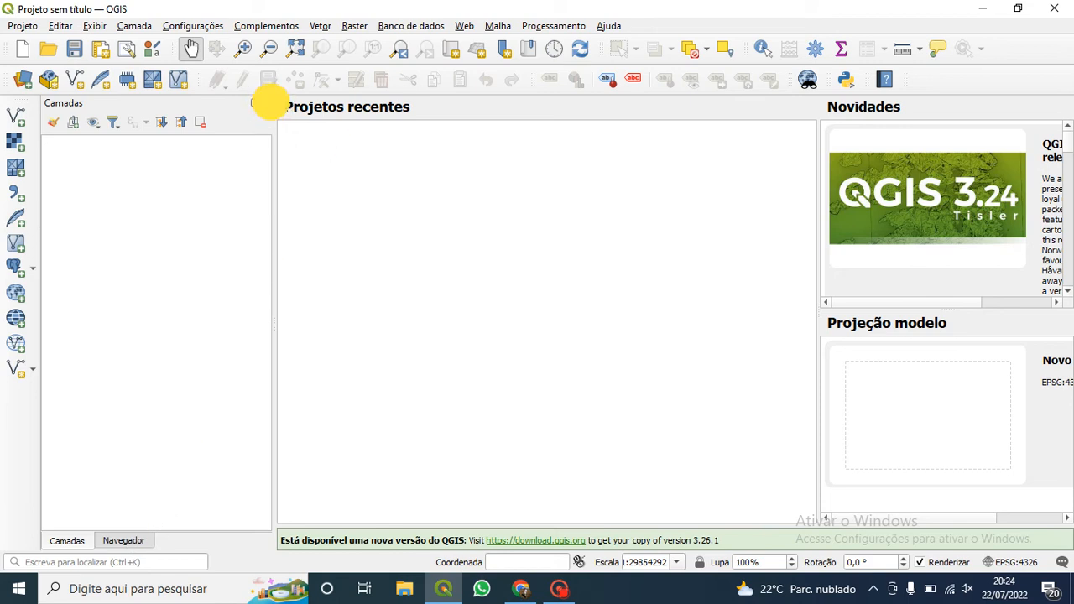
pyautogui.click(266, 102)
pyautogui.click(266, 102)
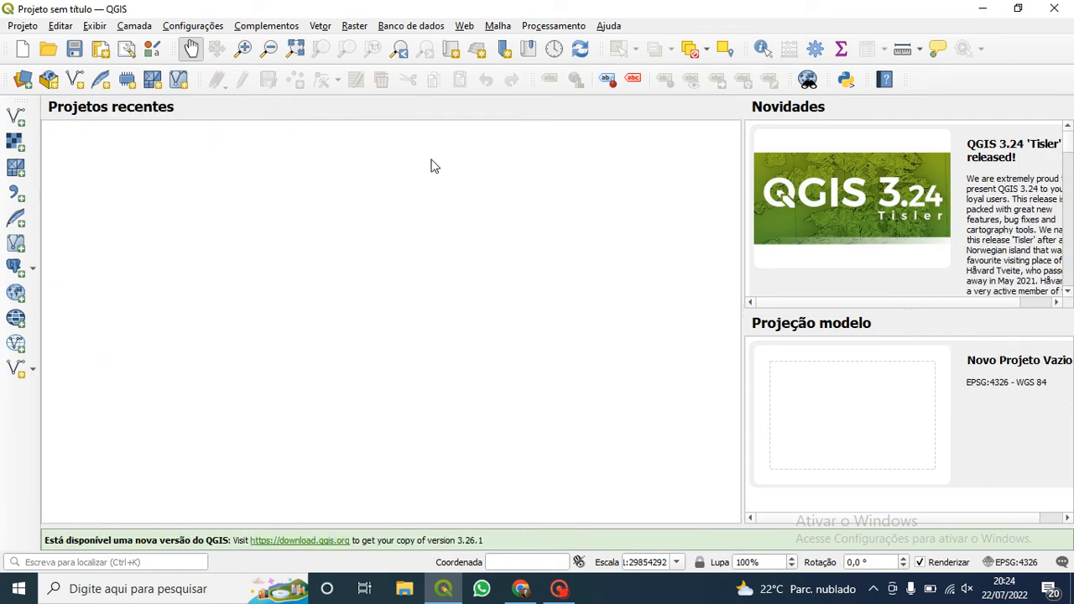
pyautogui.rightClick(939, 78)
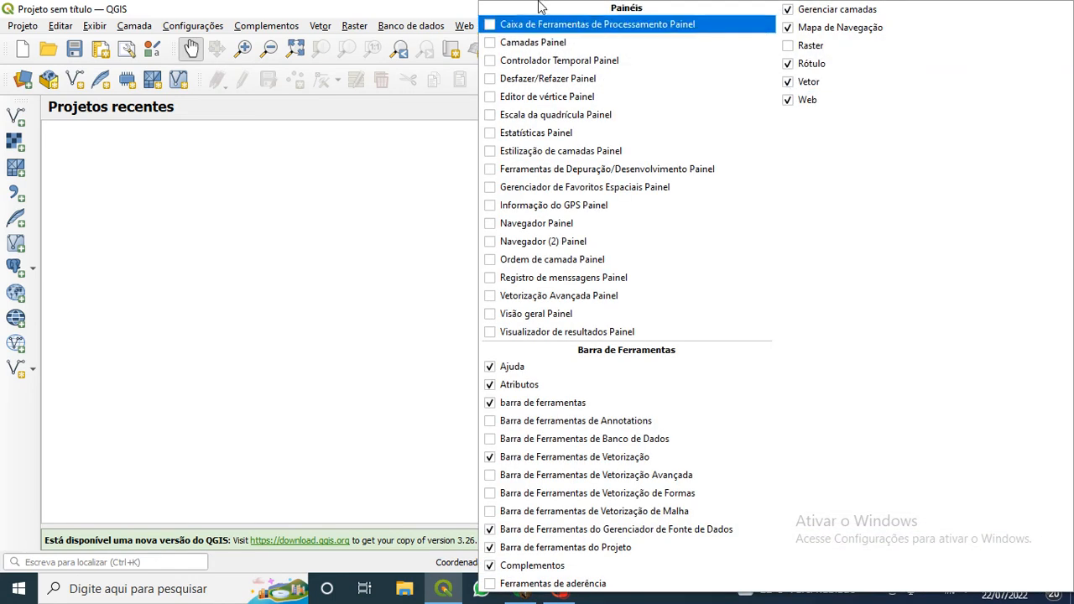
pyautogui.click(474, 8)
pyautogui.rightClick(937, 79)
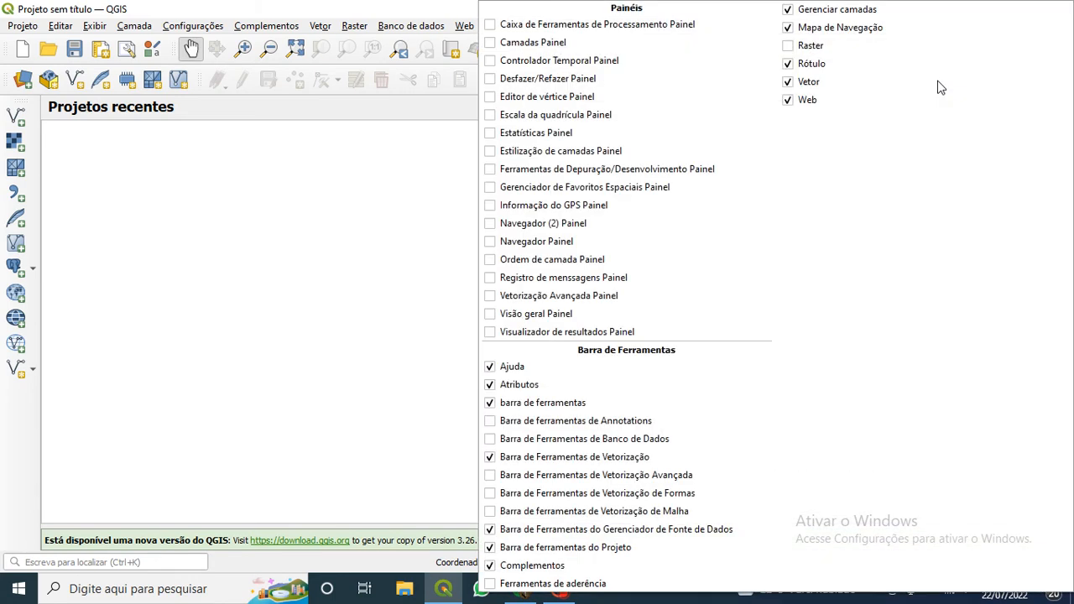
pyautogui.press('Escape')
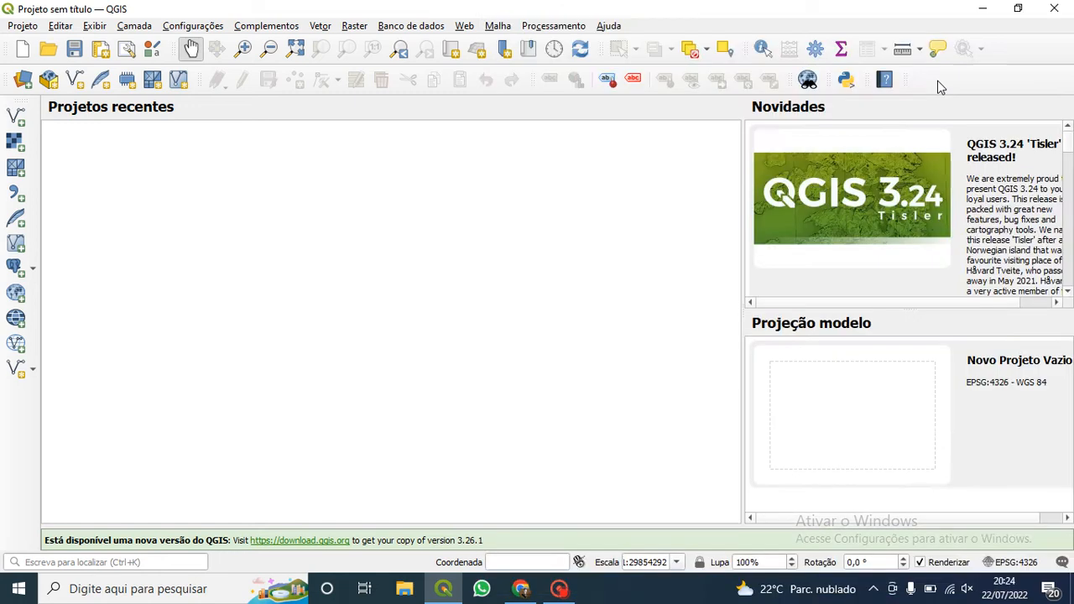
pyautogui.hotkey('alt', 's')
# Restore the Camadas and Navegador panels and bring the Navegador panel to the front.
pyautogui.rightClick(948, 81)
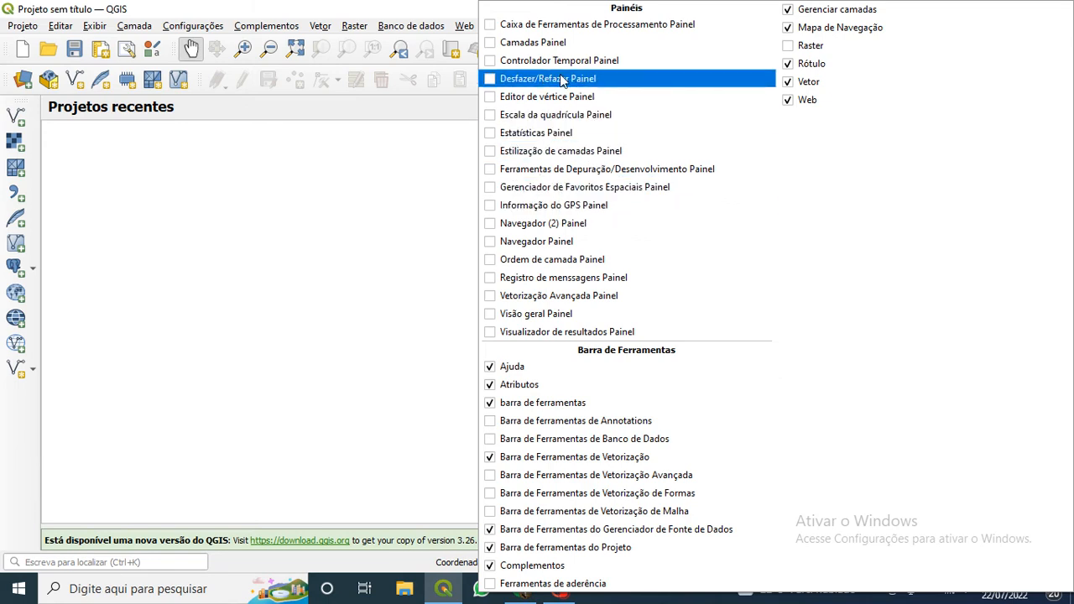
pyautogui.click(522, 42)
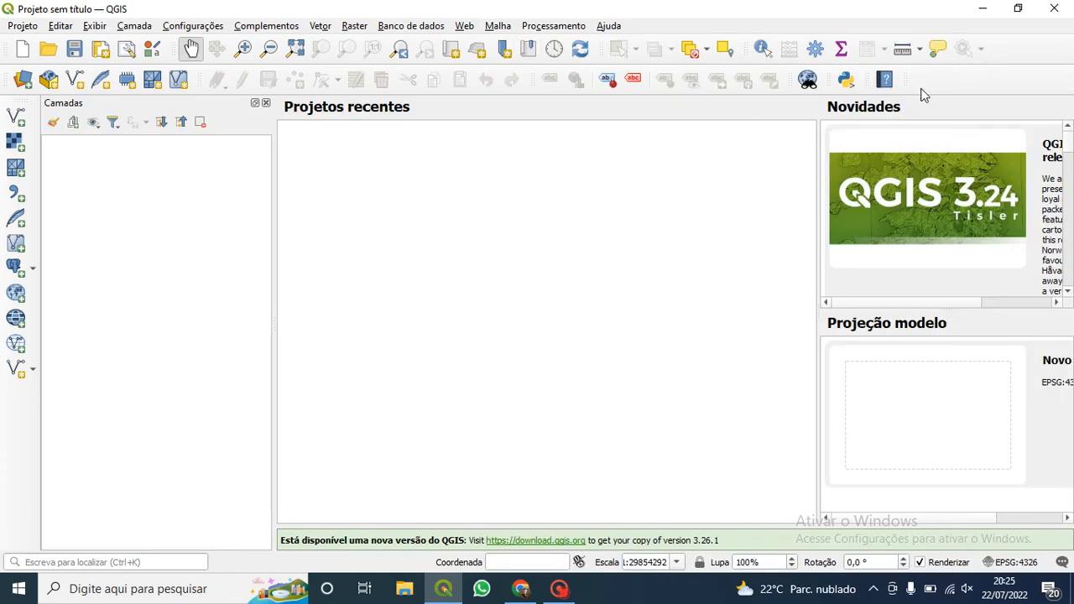
pyautogui.rightClick(951, 79)
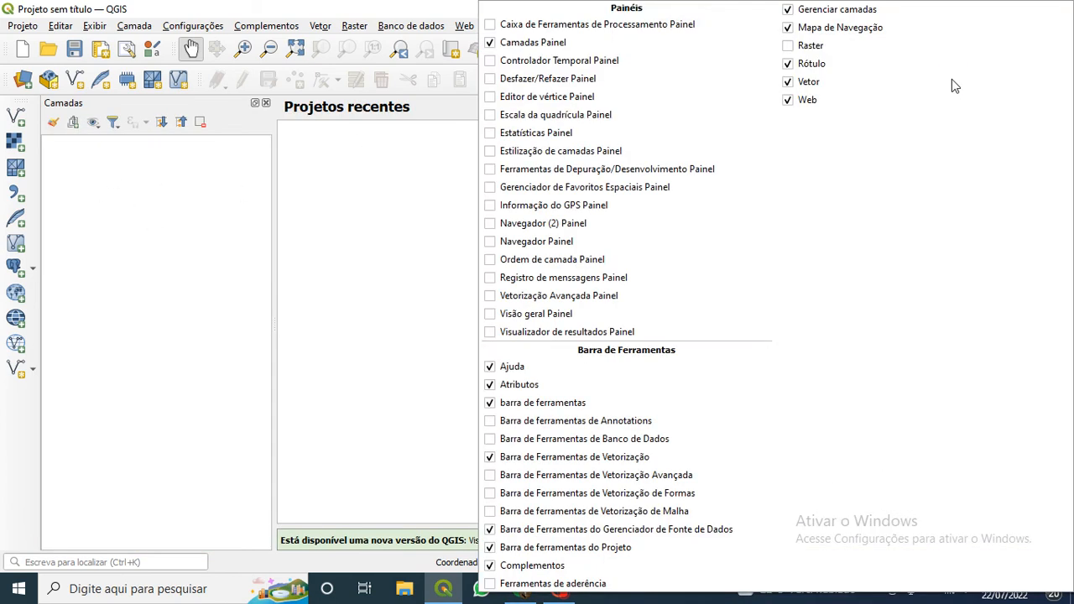
pyautogui.click(512, 241)
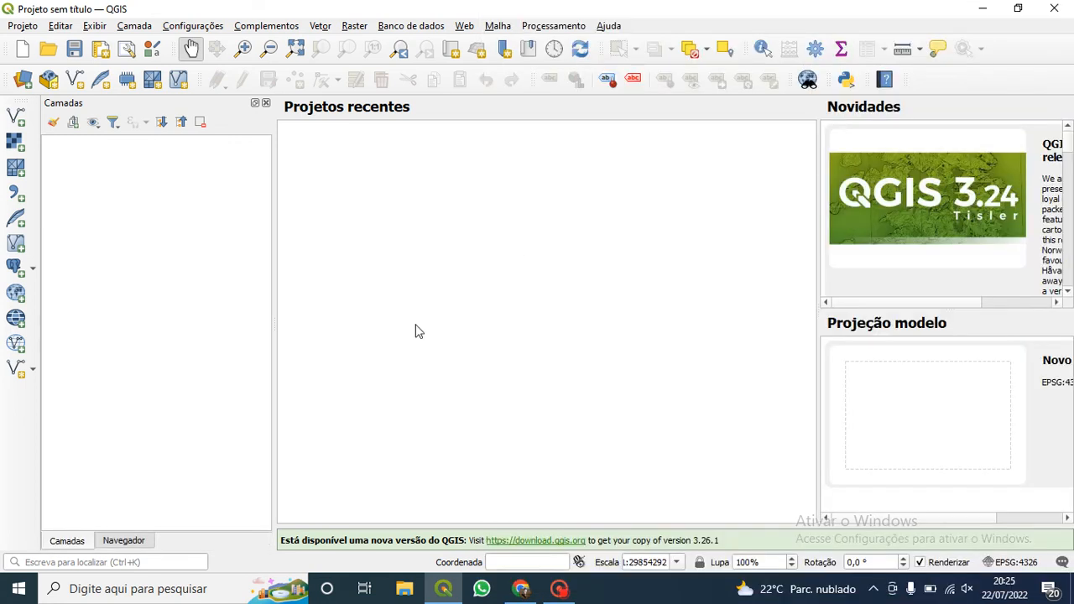
pyautogui.click(135, 543)
pyautogui.click(75, 542)
pyautogui.click(106, 541)
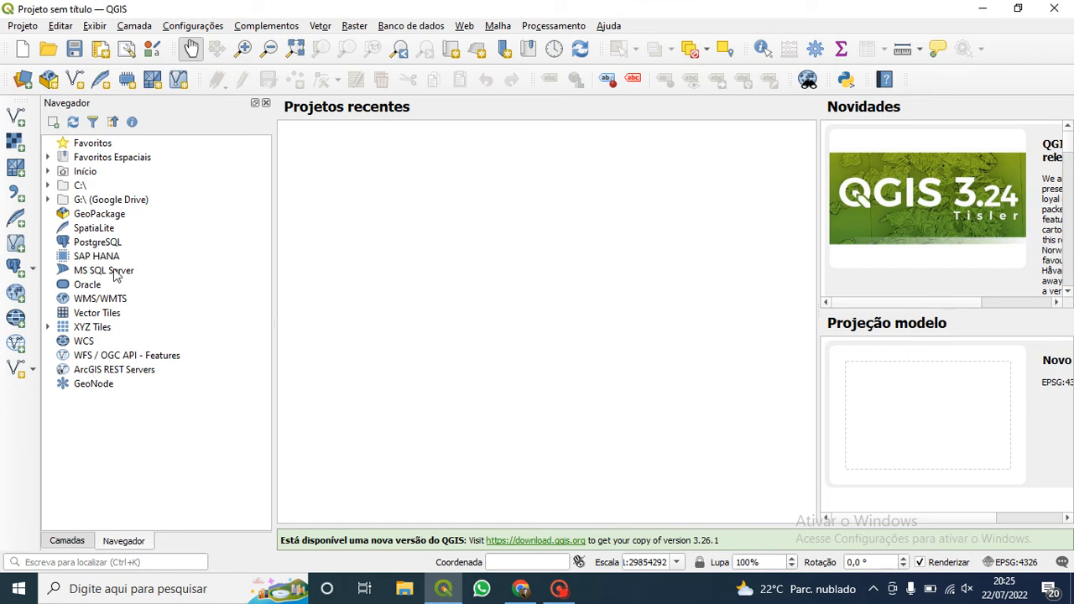
# Look through the folders under Início in the Navegador, collapse them again, and select the WMS/WMTS entry.
pyautogui.click(49, 172)
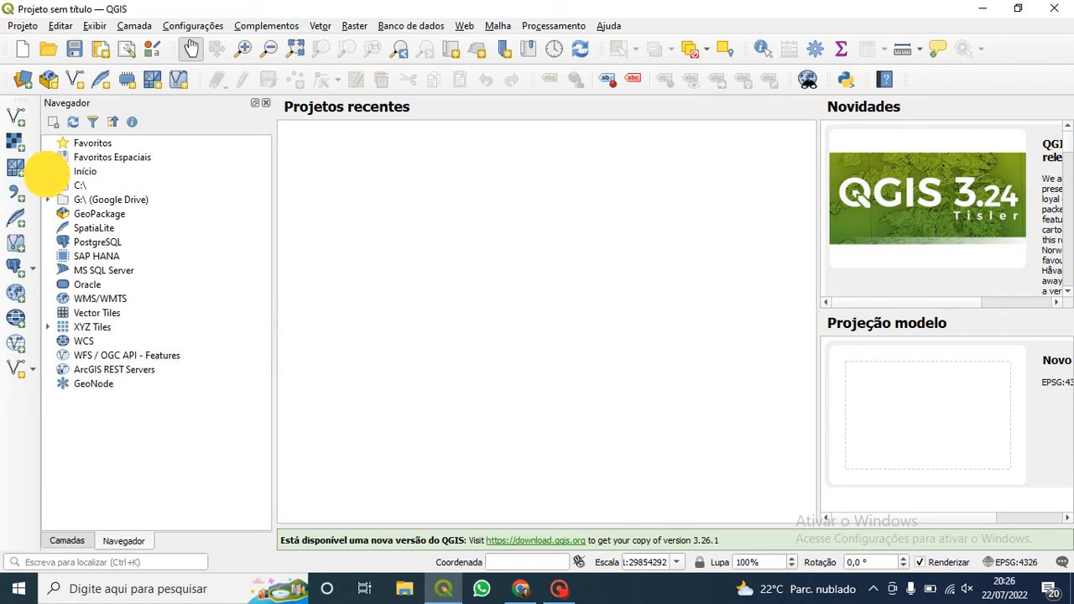
pyautogui.click(94, 215)
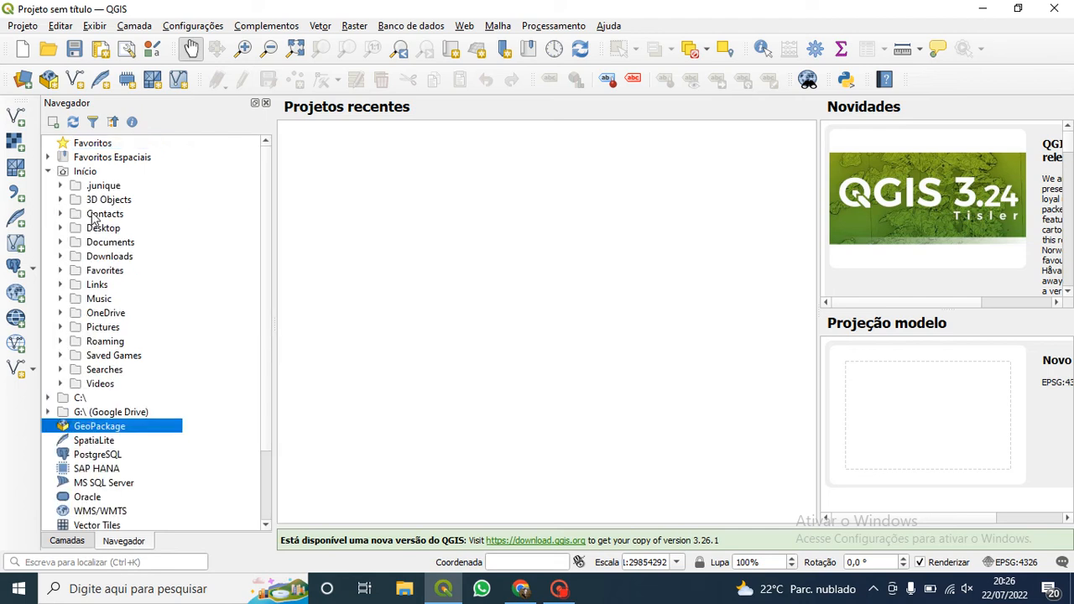
pyautogui.click(49, 172)
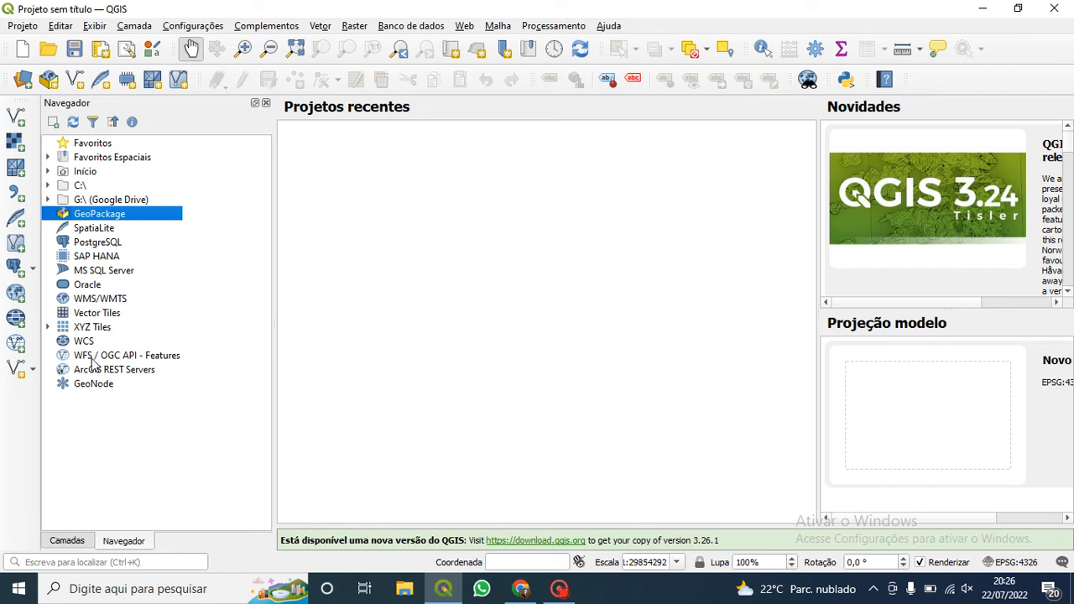
pyautogui.click(95, 301)
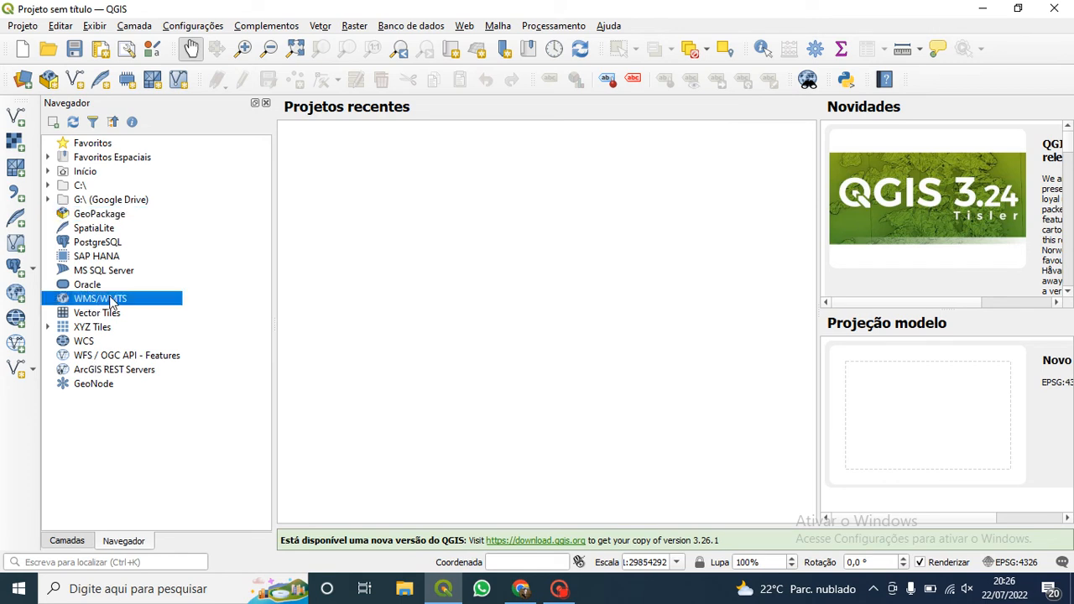
# Switch to the GEO IGREJINHA page in the browser and copy the address given in the Servidor de Dados WMS section.
pyautogui.click(520, 588)
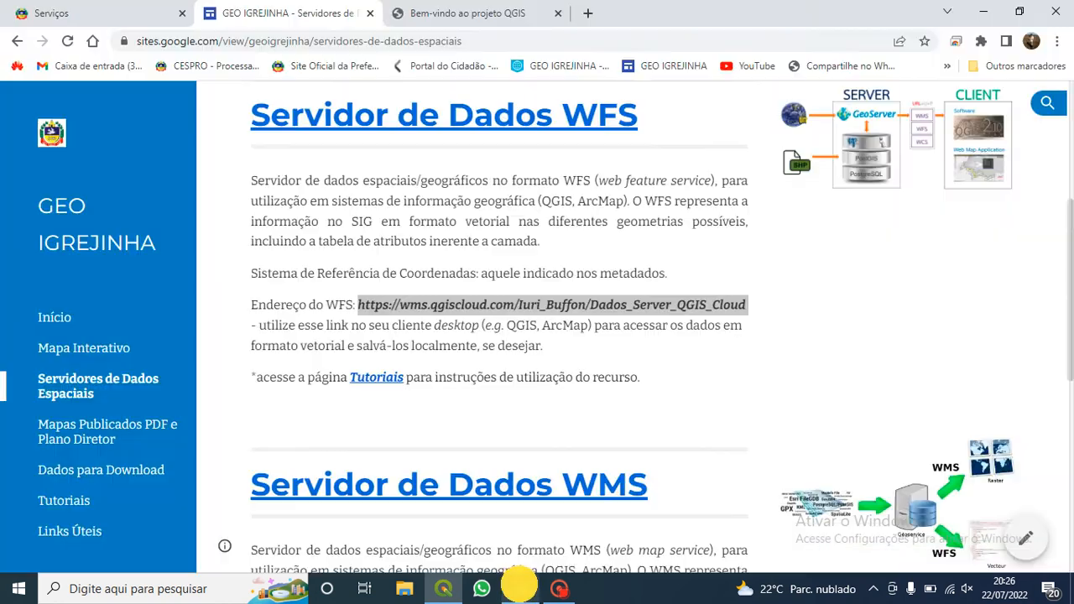
pyautogui.scroll(-3, 519, 307)
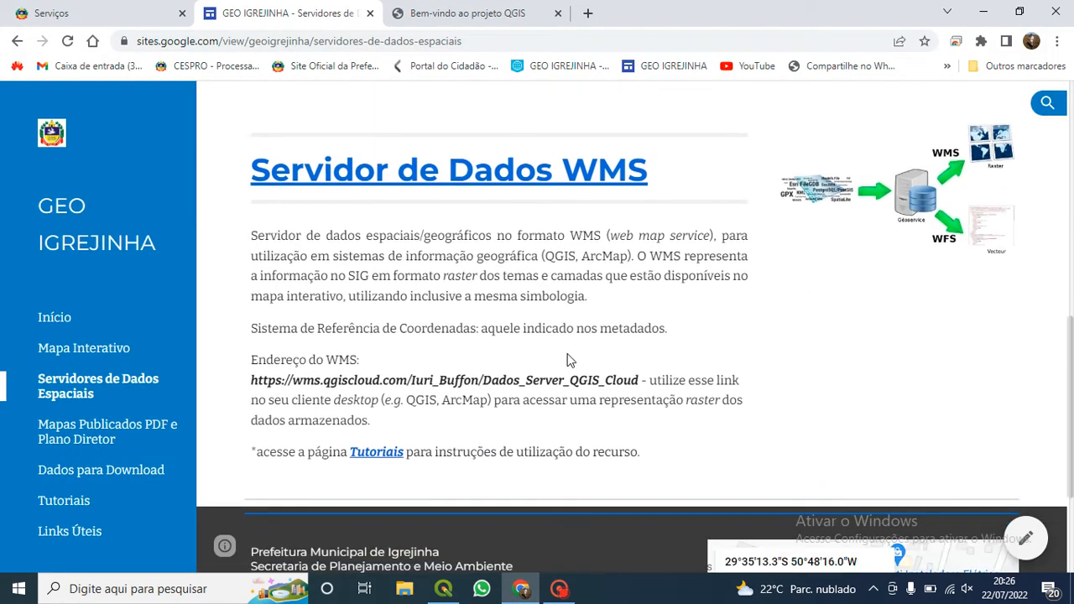
pyautogui.scroll(5, 567, 346)
pyautogui.scroll(-3, 554, 249)
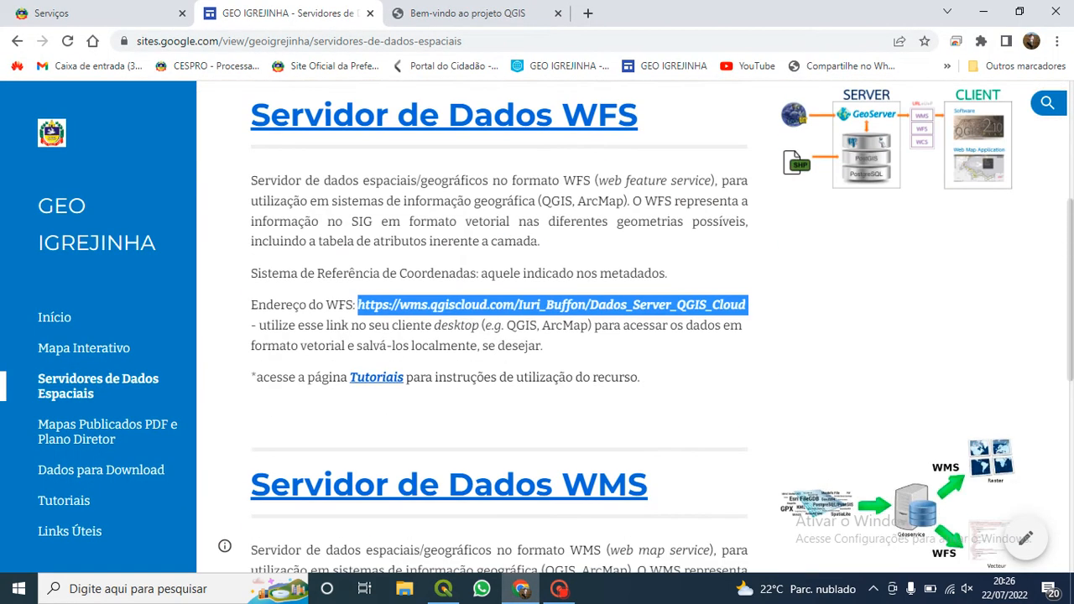
pyautogui.scroll(-5, 635, 327)
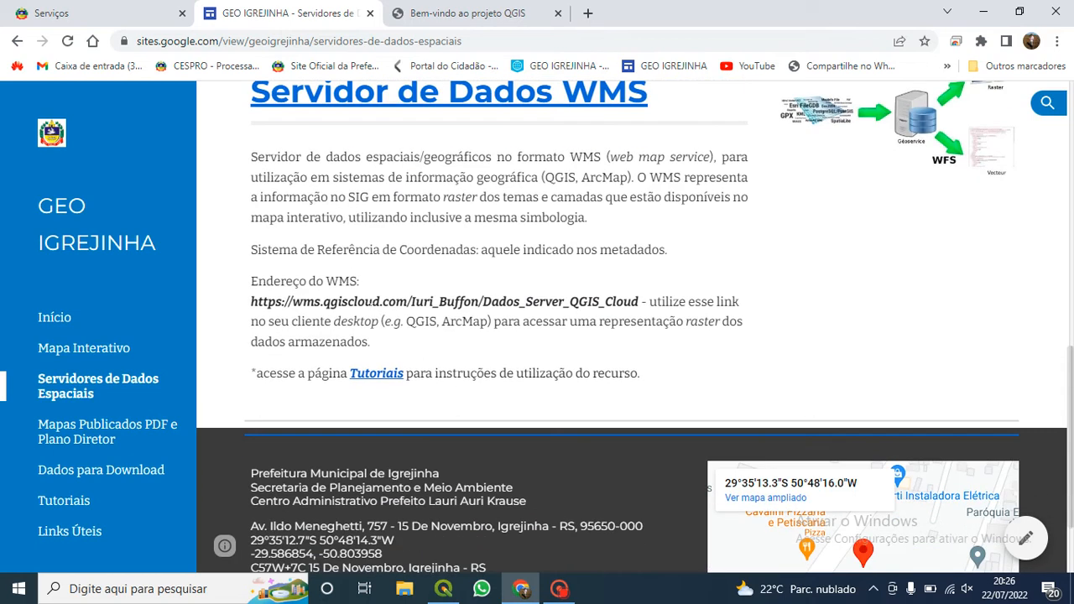
pyautogui.scroll(4, 427, 281)
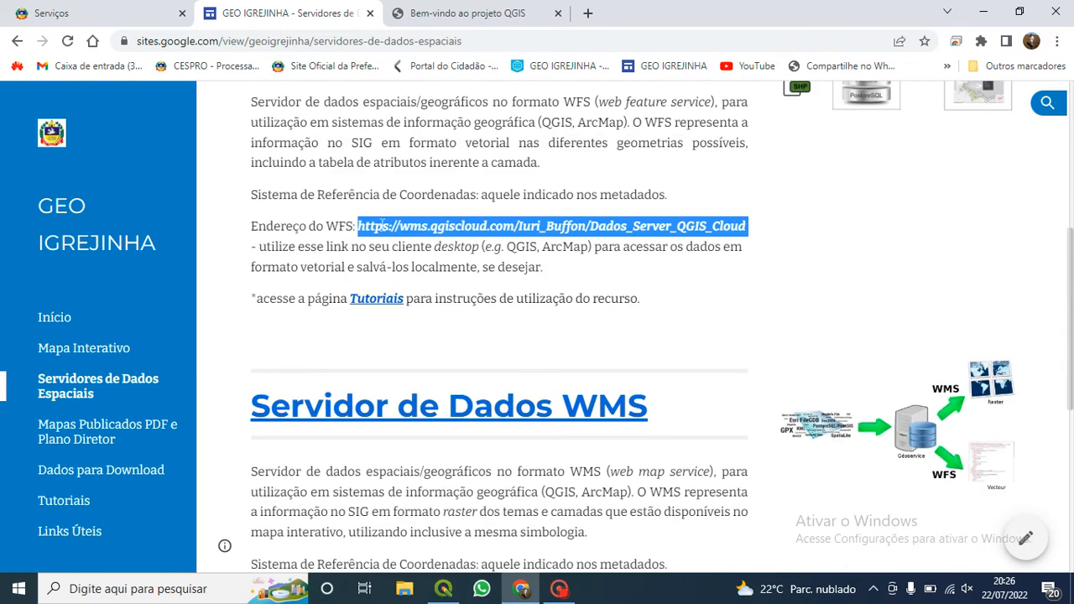
pyautogui.scroll(-4, 428, 215)
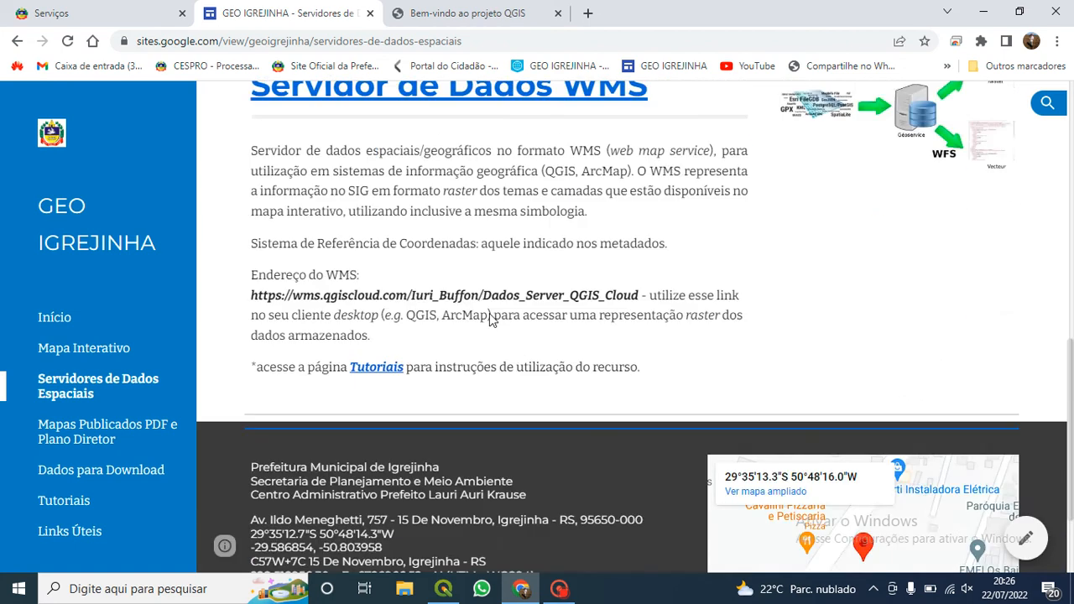
pyautogui.scroll(-1, 491, 320)
pyautogui.moveTo(250, 223); pyautogui.dragTo(649, 223)
pyautogui.hotkey('ctrl', 'c')
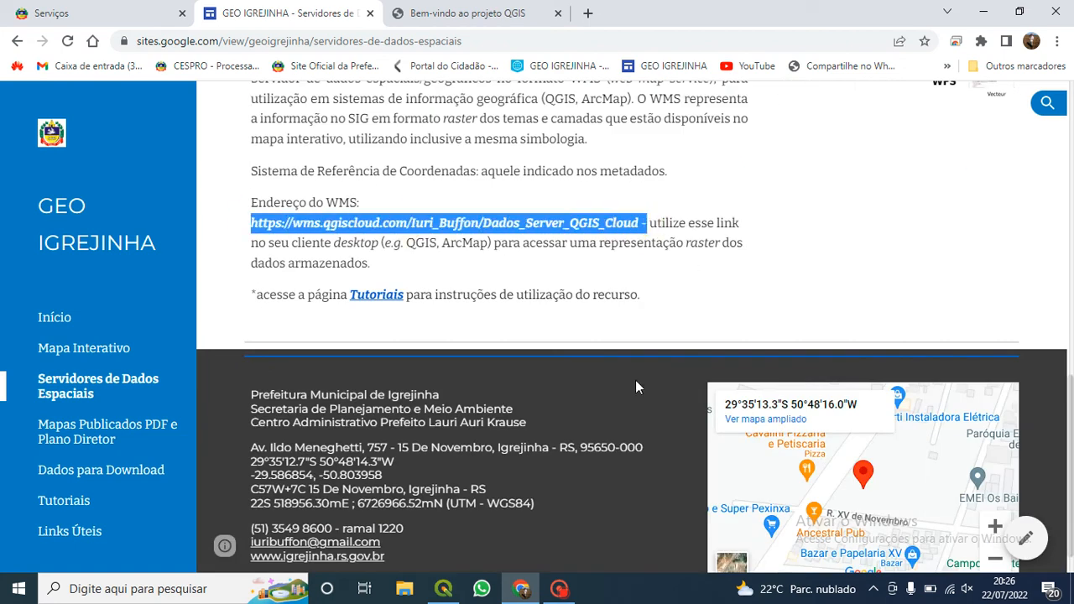
# Back in QGIS, create a new WMS/WMTS connection named Igrejinha with the copied WMS server address as its URL.
pyautogui.click(443, 588)
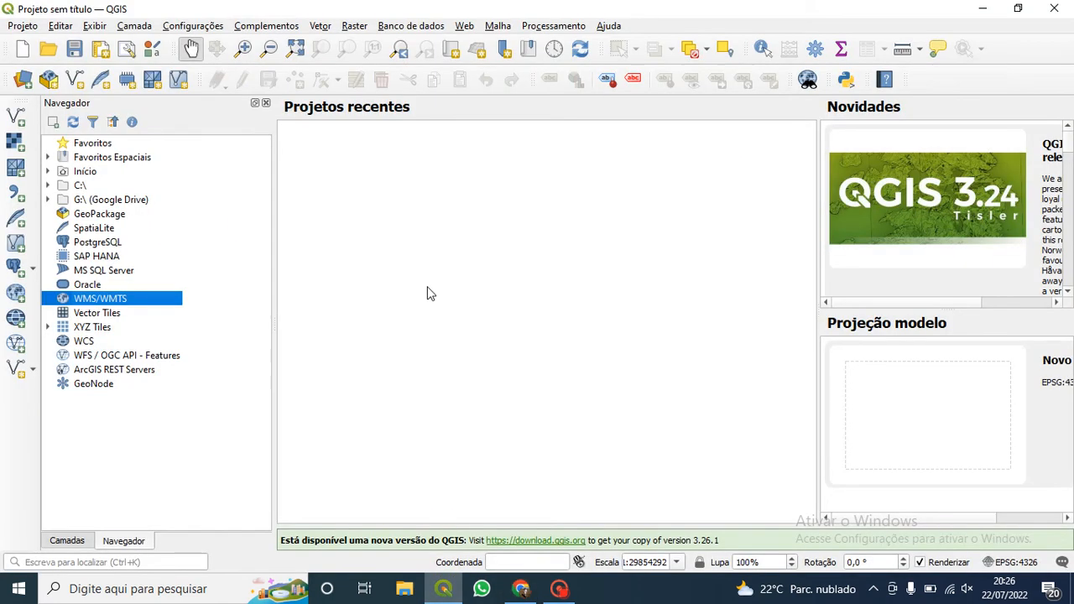
pyautogui.rightClick(120, 303)
pyautogui.click(151, 307)
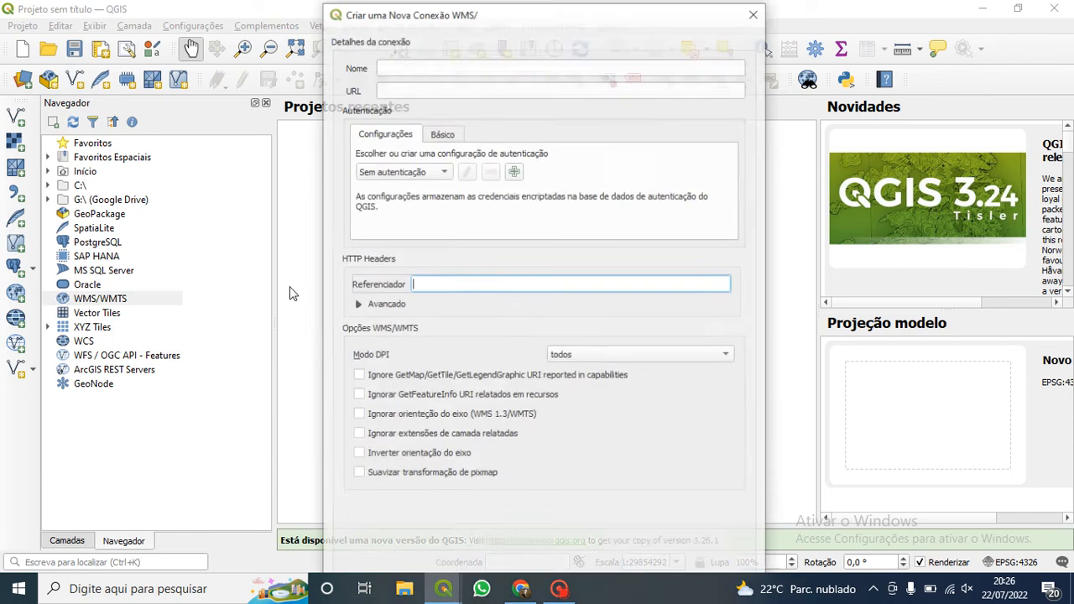
pyautogui.click(444, 66)
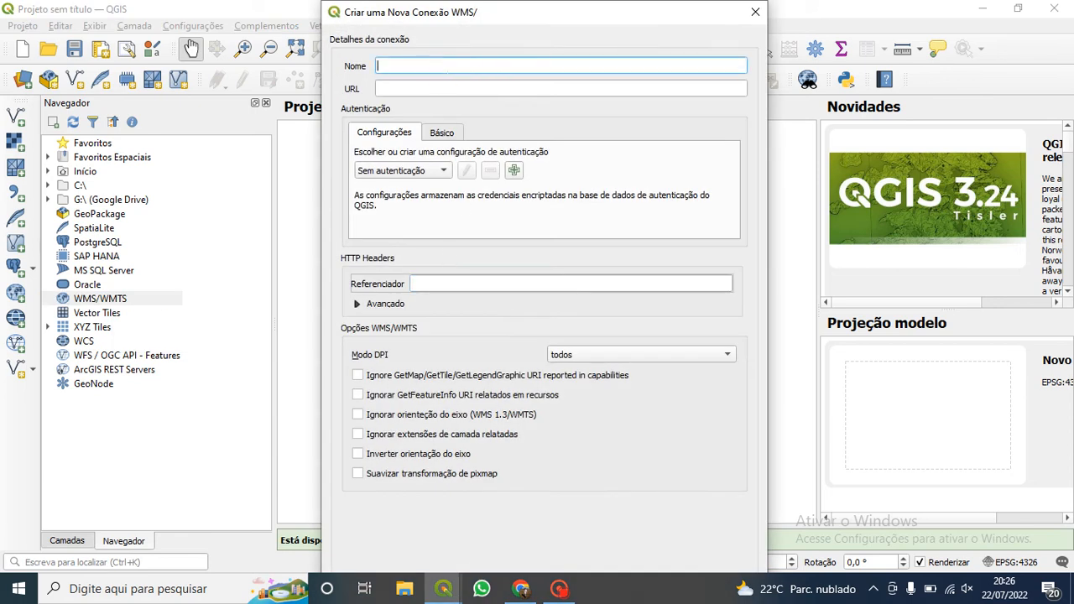
pyautogui.write('Igr')
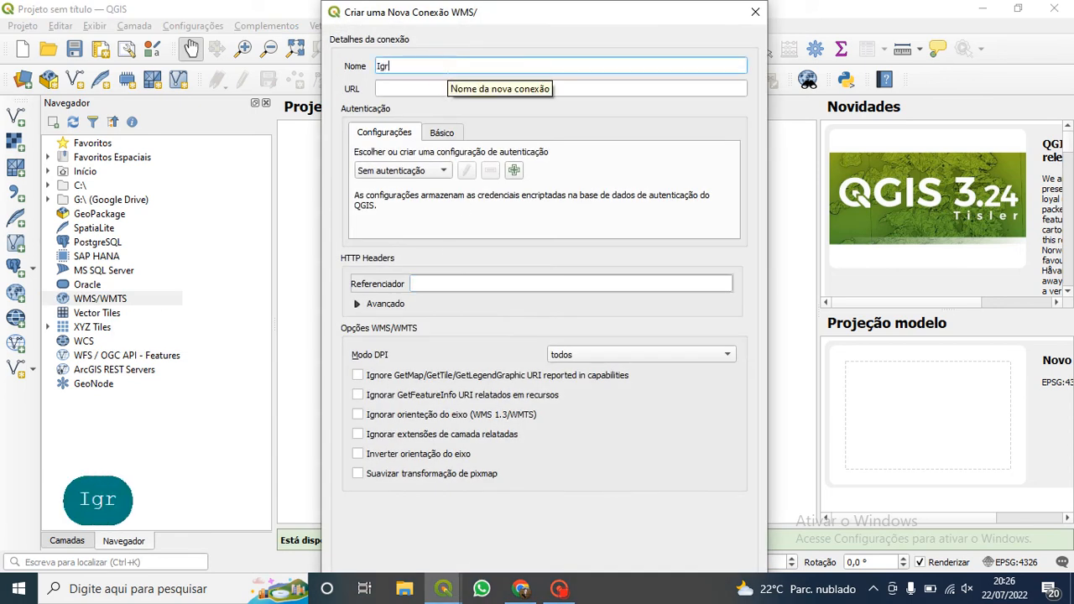
pyautogui.write('ejinha')
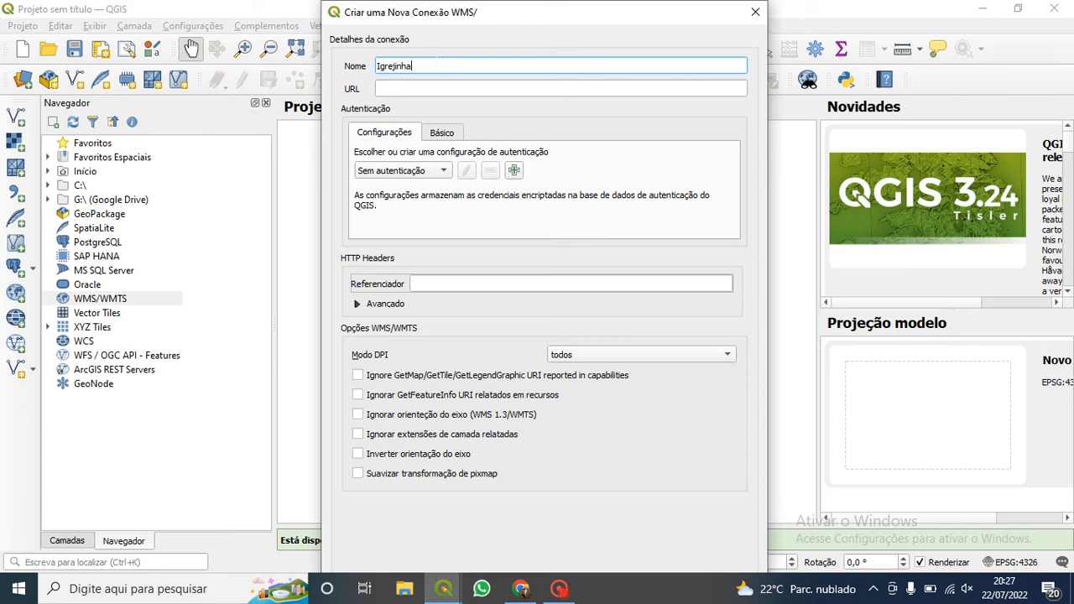
pyautogui.press('Tab')
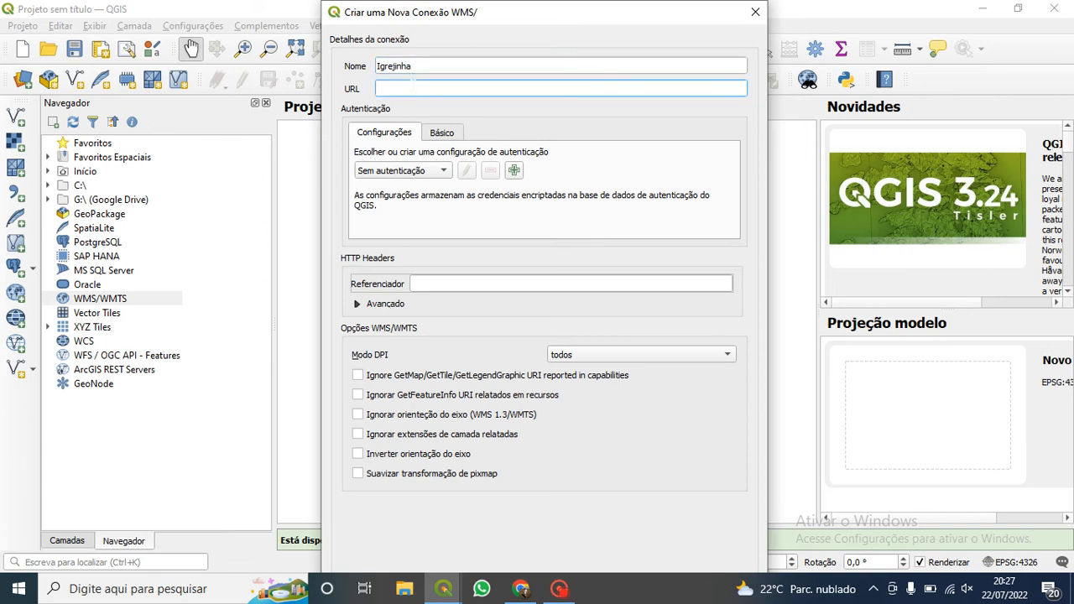
pyautogui.hotkey('ctrl', 'v')
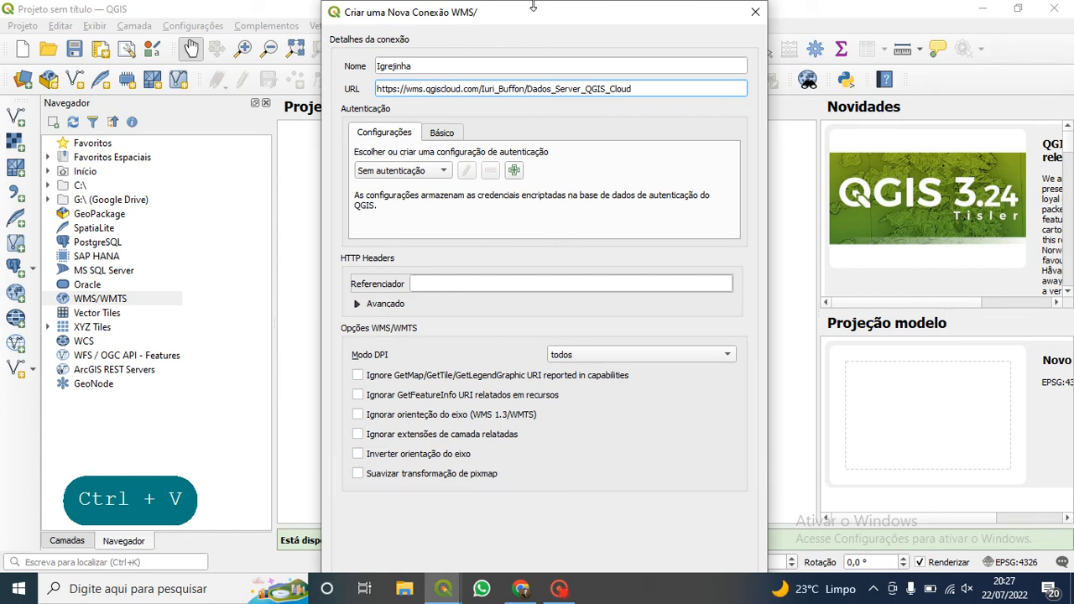
pyautogui.moveTo(531, 12)
pyautogui.mouseDown()
pyautogui.moveTo(532, 94)
pyautogui.moveTo(546, 118)
pyautogui.moveTo(545, 23)
pyautogui.moveTo(546, 52)
pyautogui.moveTo(531, 12)
pyautogui.mouseUp()
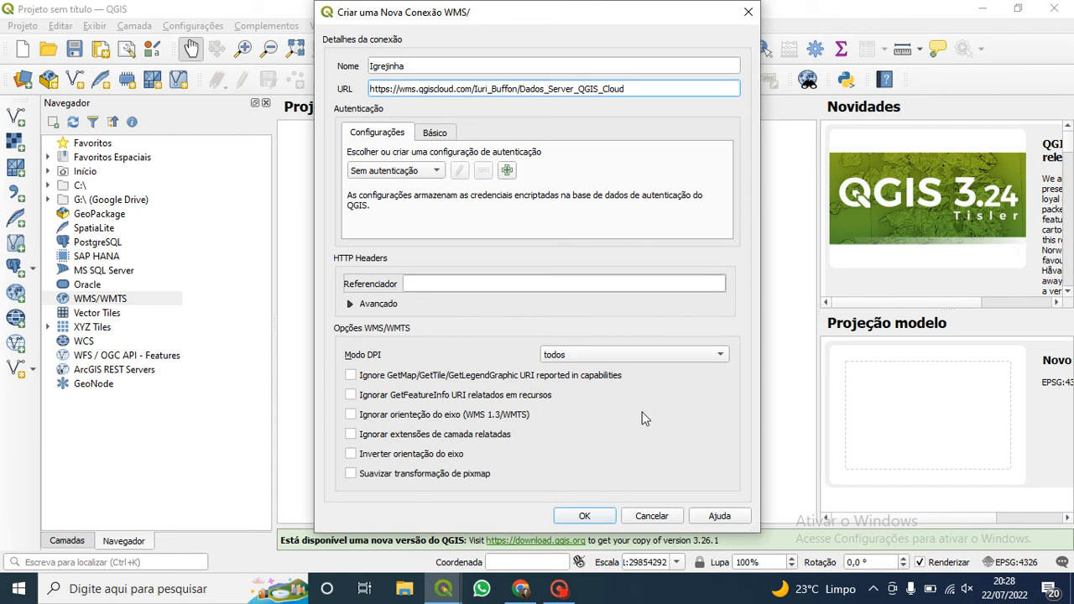
pyautogui.click(599, 516)
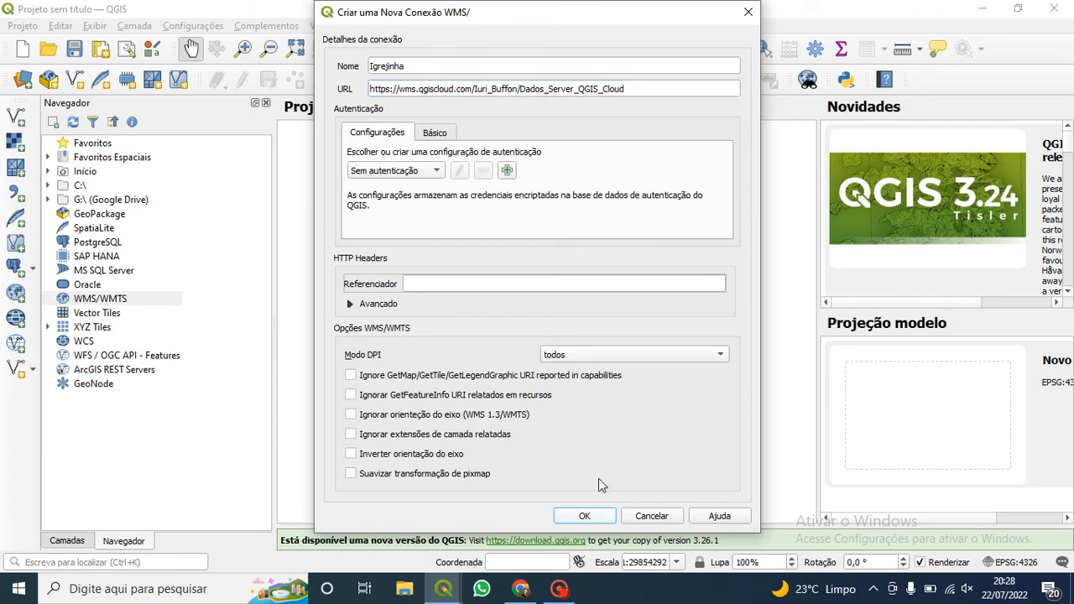
# Confirm the new Igrejinha WMS/WMTS connection so it is added to the Navegador.
pyautogui.click(588, 515)
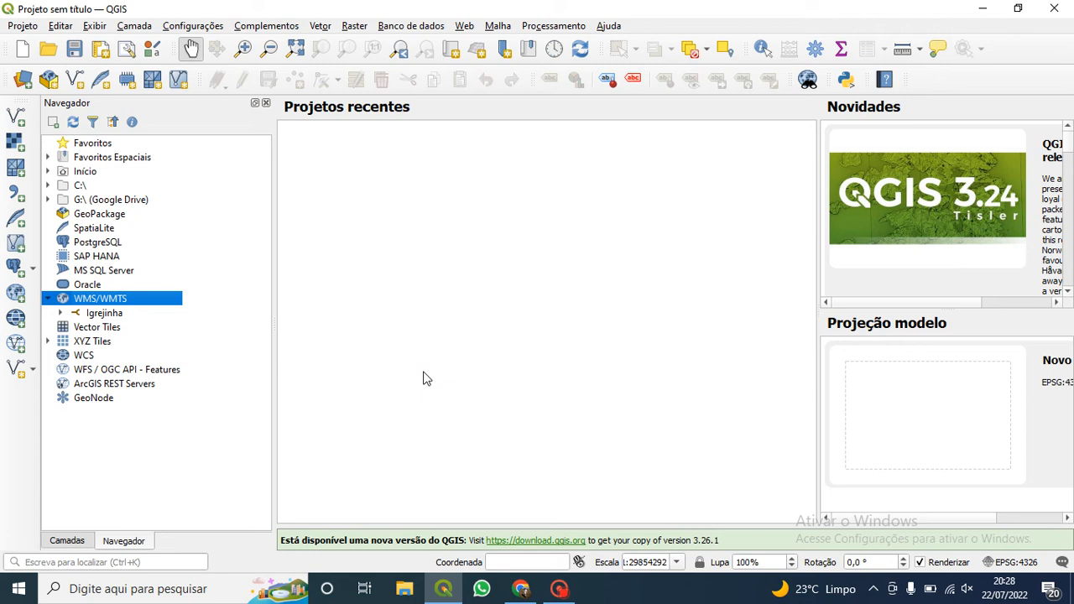
pyautogui.hotkey('alt', 'd')
pyautogui.hotkey('alt', 's')
pyautogui.hotkey('alt', 's')
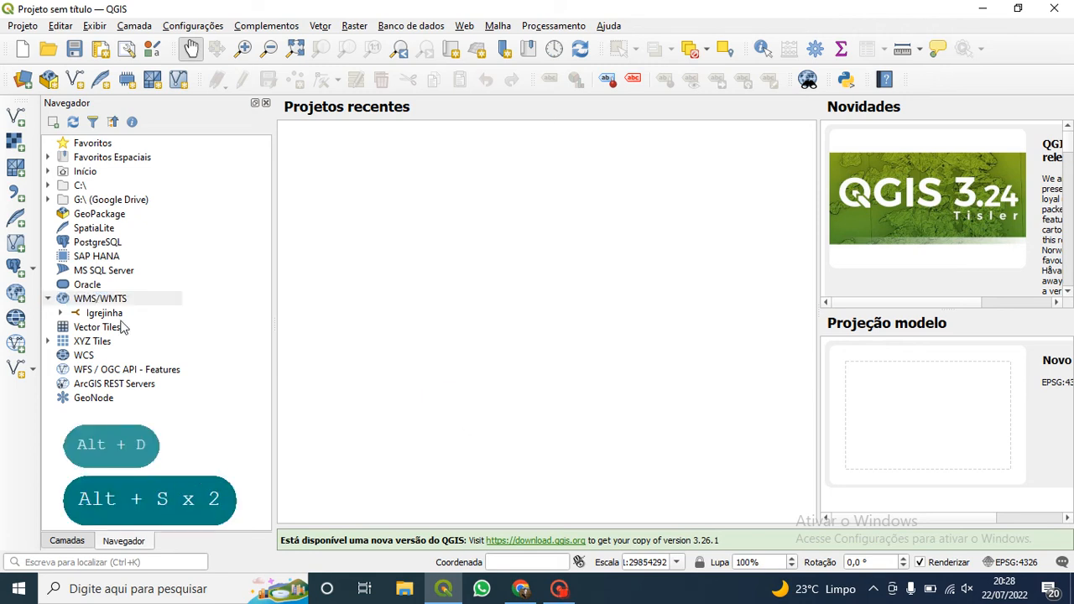
# Start a new WFS / OGC API - Features connection named Igrejinha, with the copied server address as its URL.
pyautogui.rightClick(115, 377)
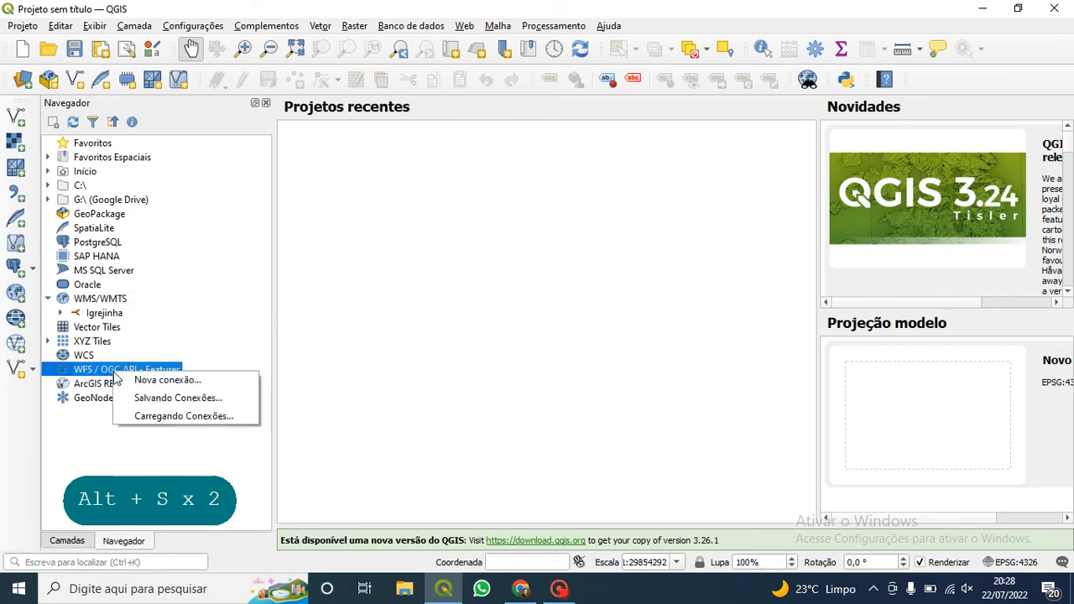
pyautogui.click(144, 379)
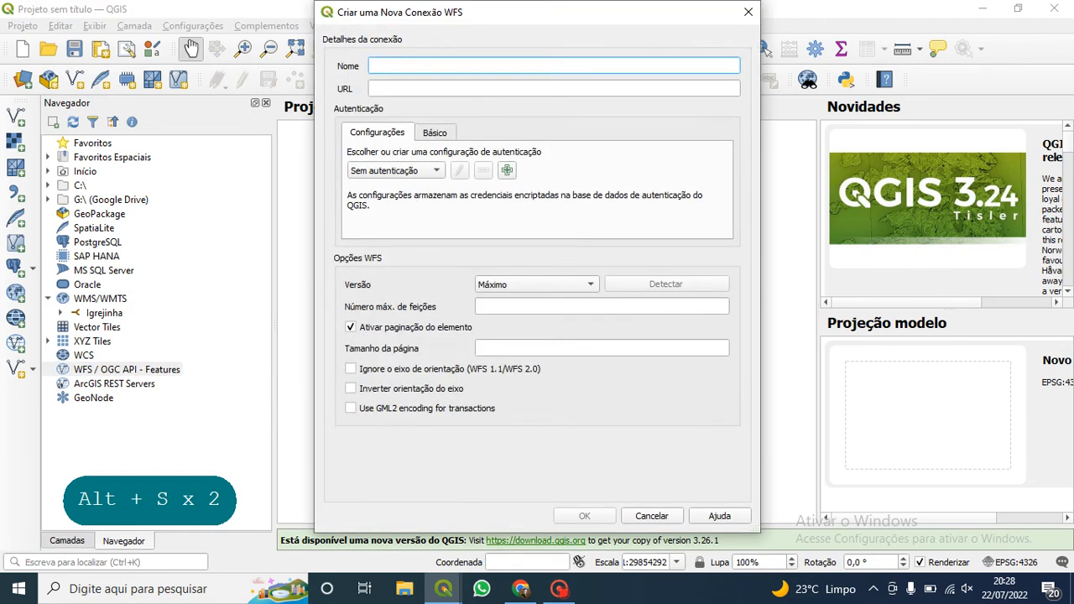
pyautogui.click(426, 66)
pyautogui.write('I')
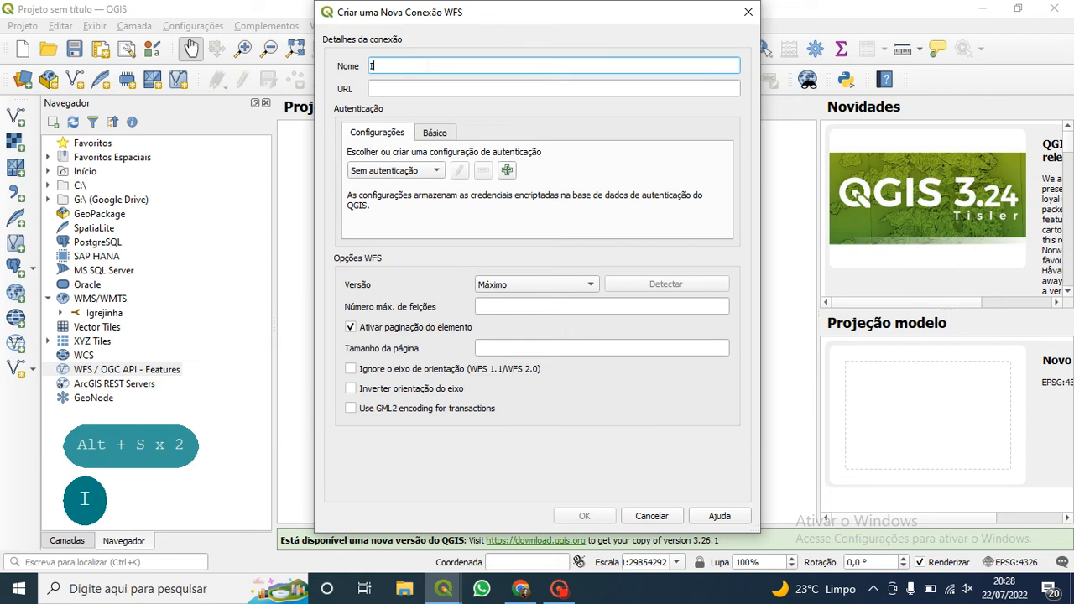
pyautogui.write('grejinha')
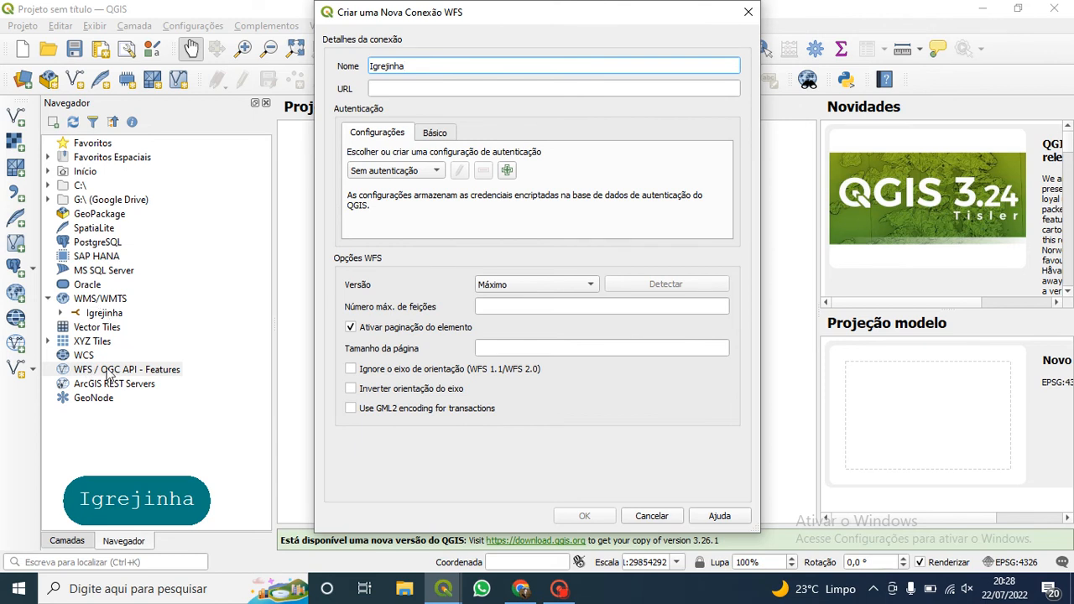
pyautogui.click(374, 89)
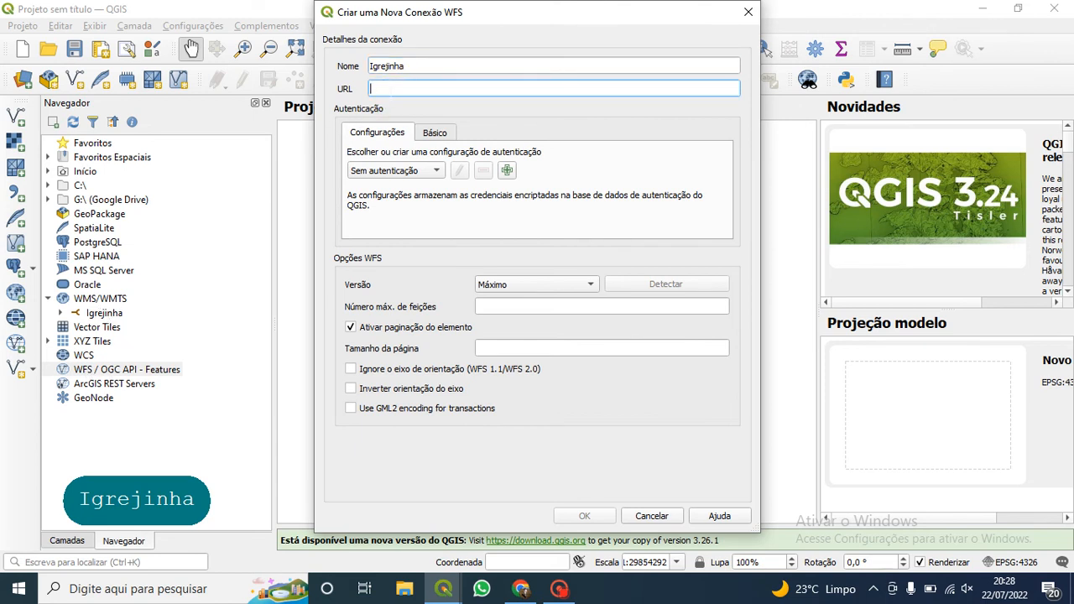
pyautogui.hotkey('ctrl', 'v')
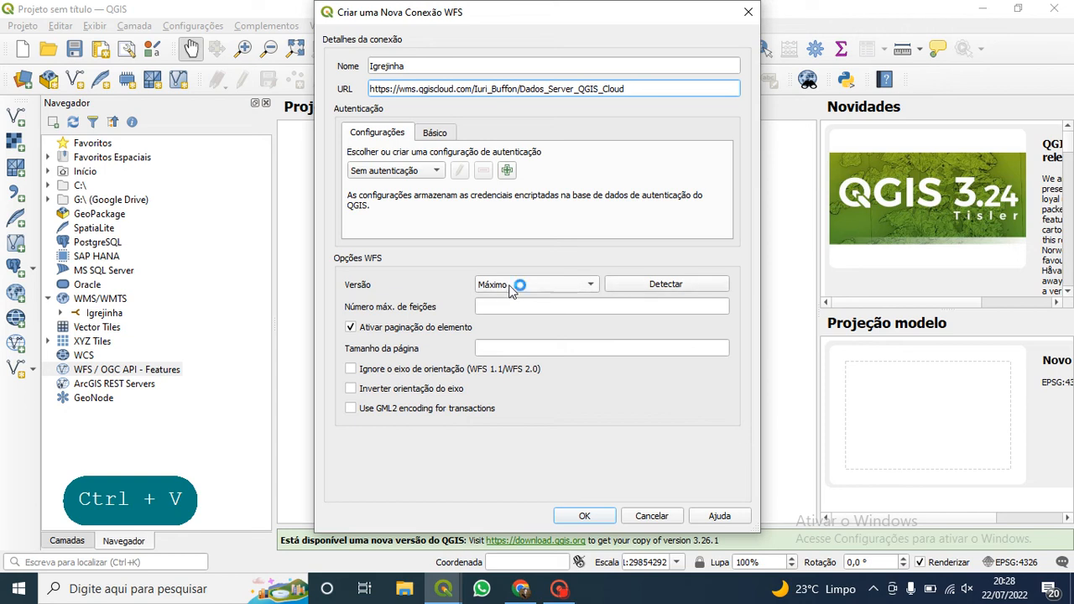
# Detect the WFS version supported by the server and save the connection.
pyautogui.click(666, 285)
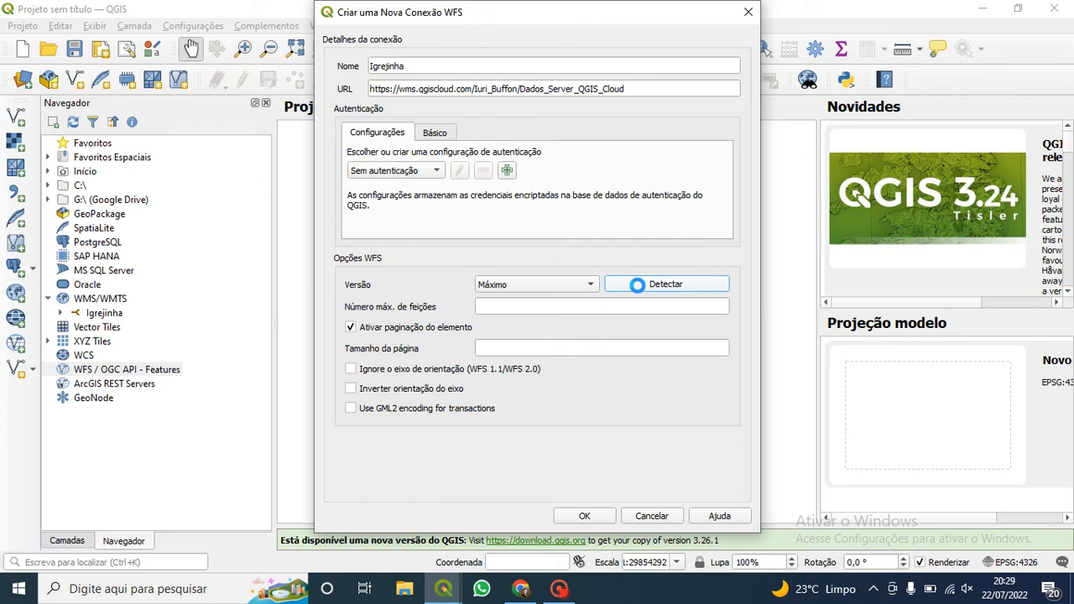
pyautogui.press('alt')
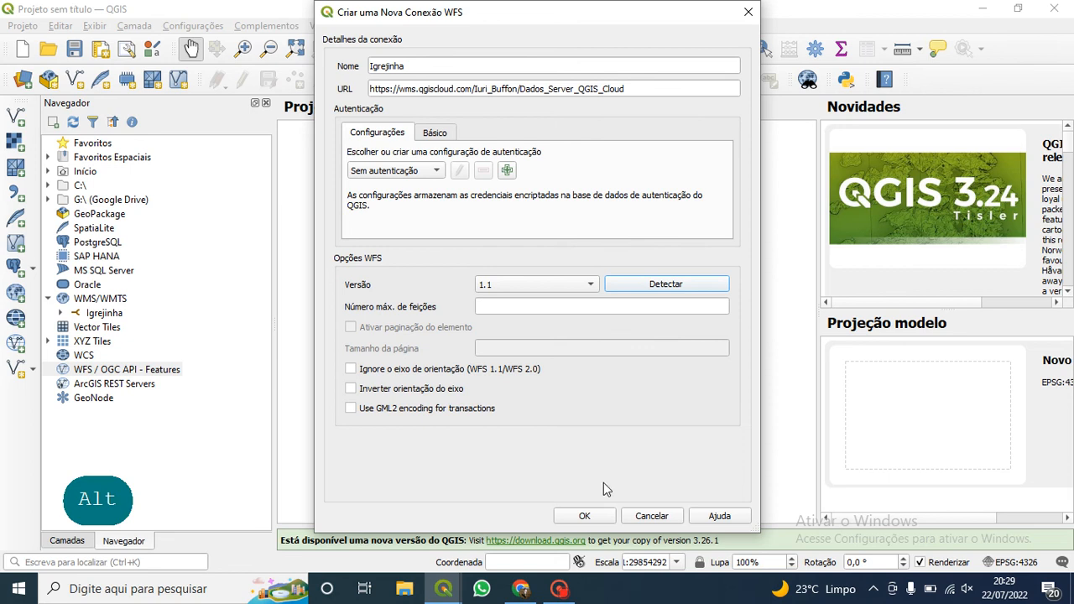
pyautogui.click(593, 515)
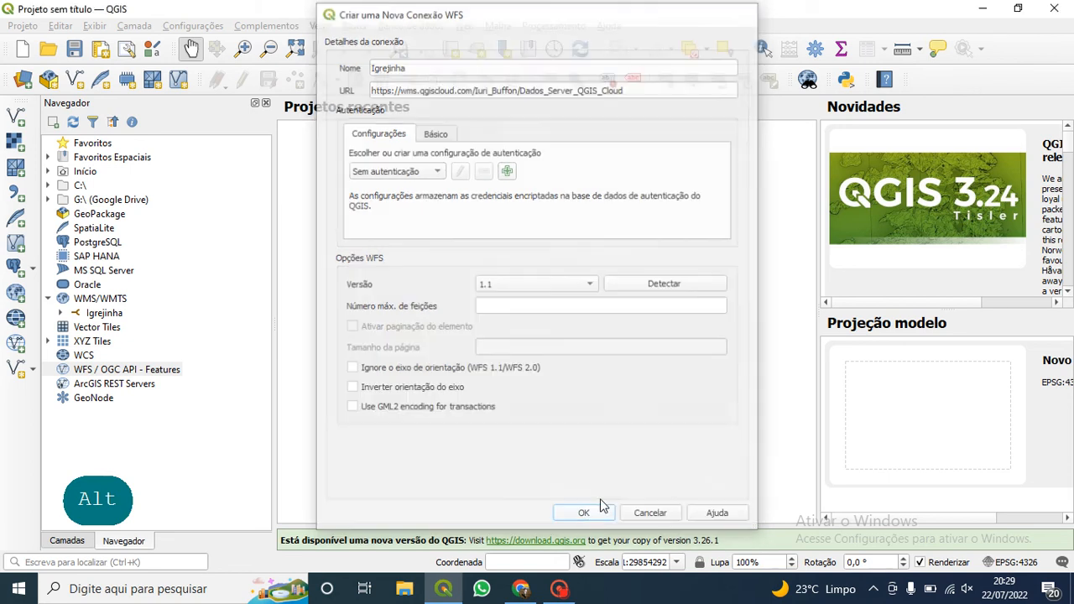
# Look through the WMS/WMTS, XYZ Tiles and WFS groups in the Navegador, leaving the two Igrejinha connections listed.
pyautogui.click(48, 299)
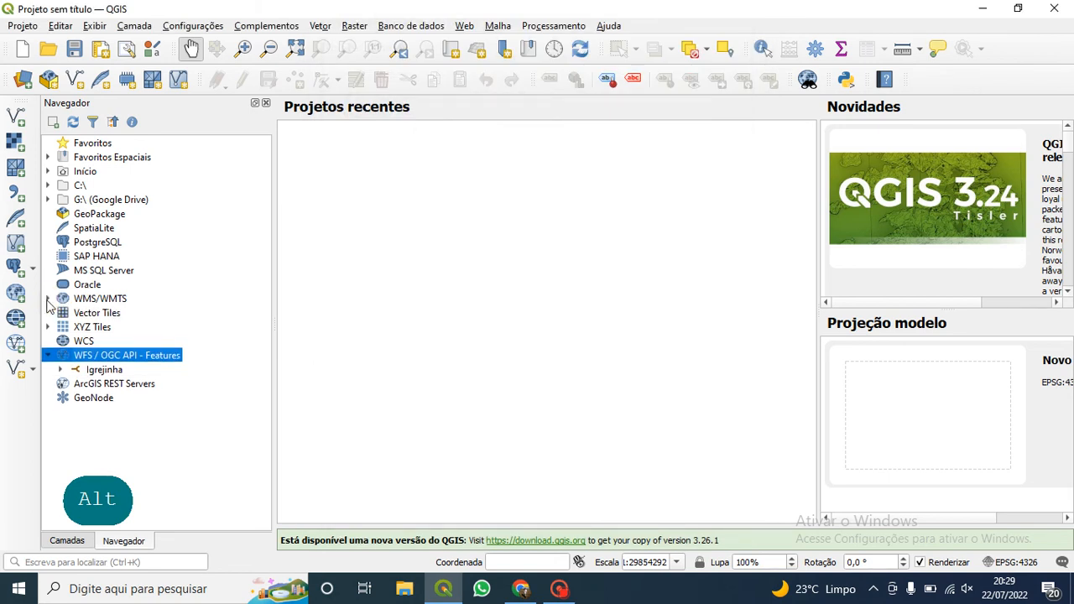
pyautogui.click(48, 299)
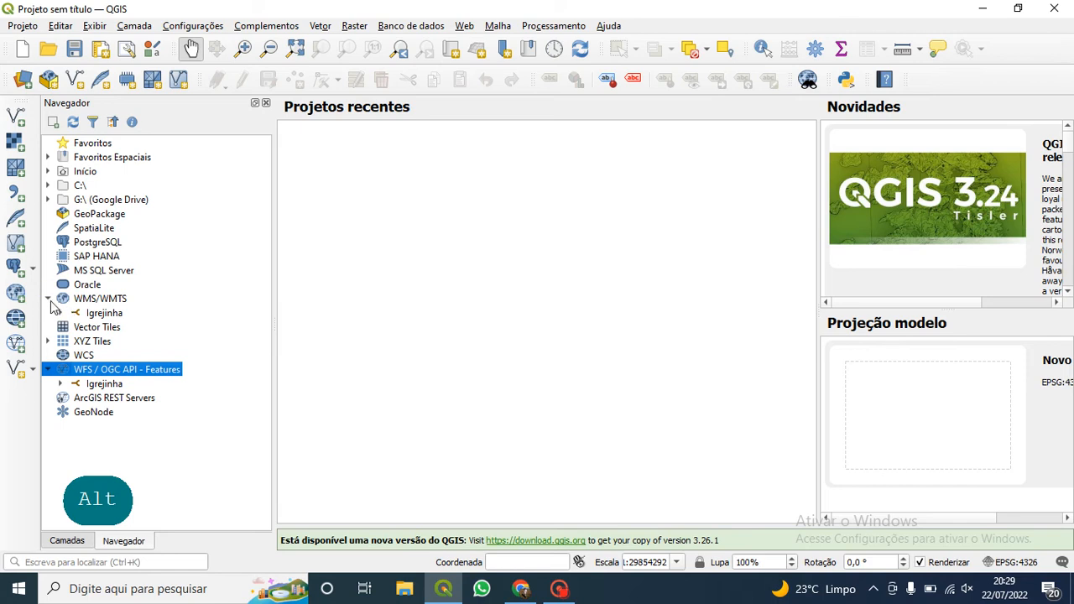
pyautogui.click(48, 299)
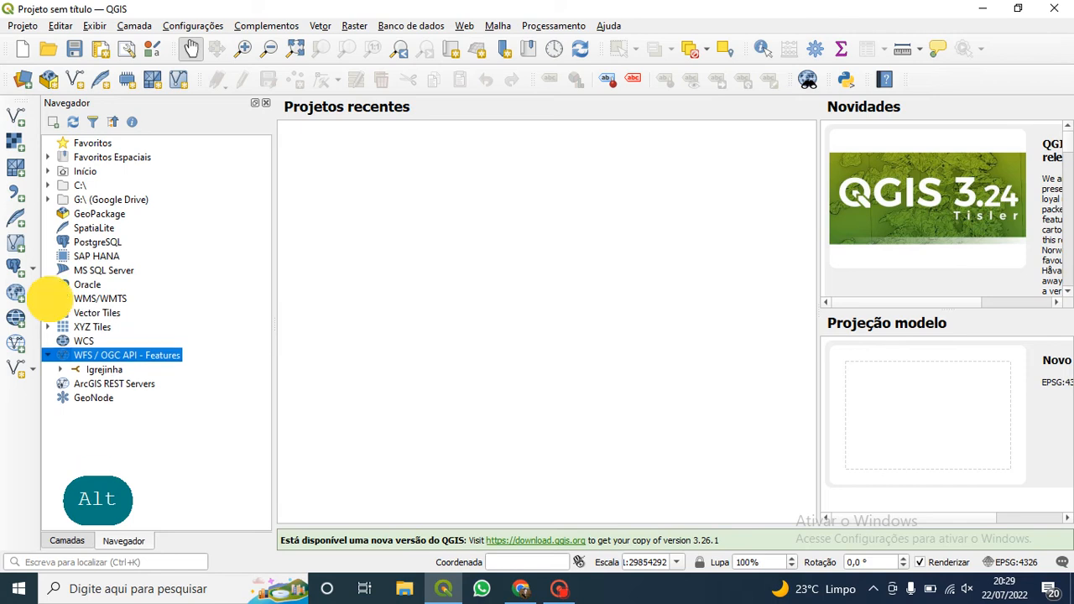
pyautogui.click(48, 300)
pyautogui.click(48, 300)
pyautogui.click(49, 356)
pyautogui.click(48, 327)
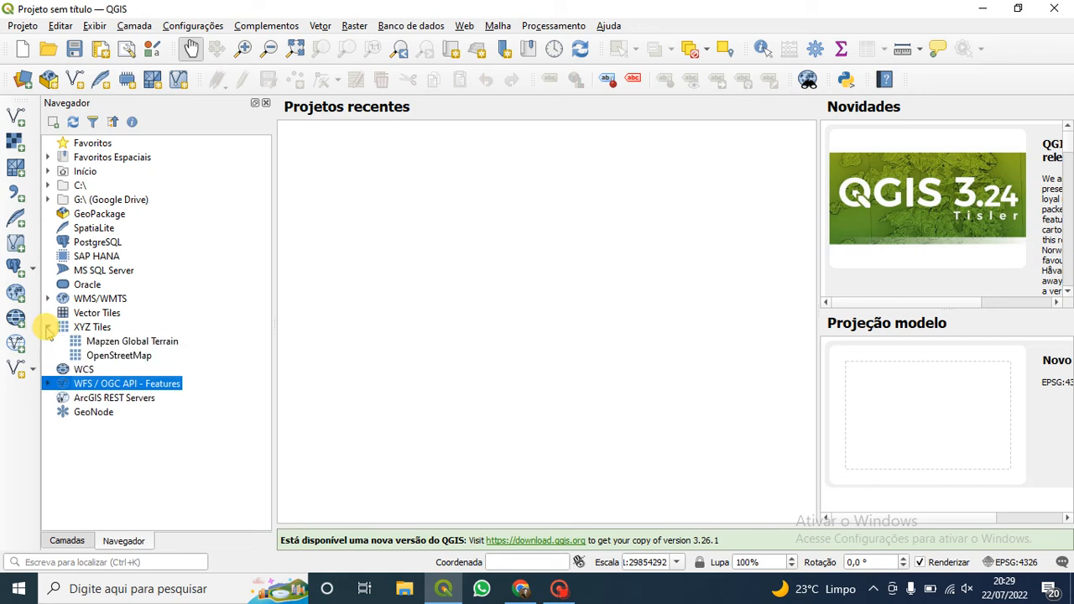
pyautogui.click(48, 328)
pyautogui.click(51, 356)
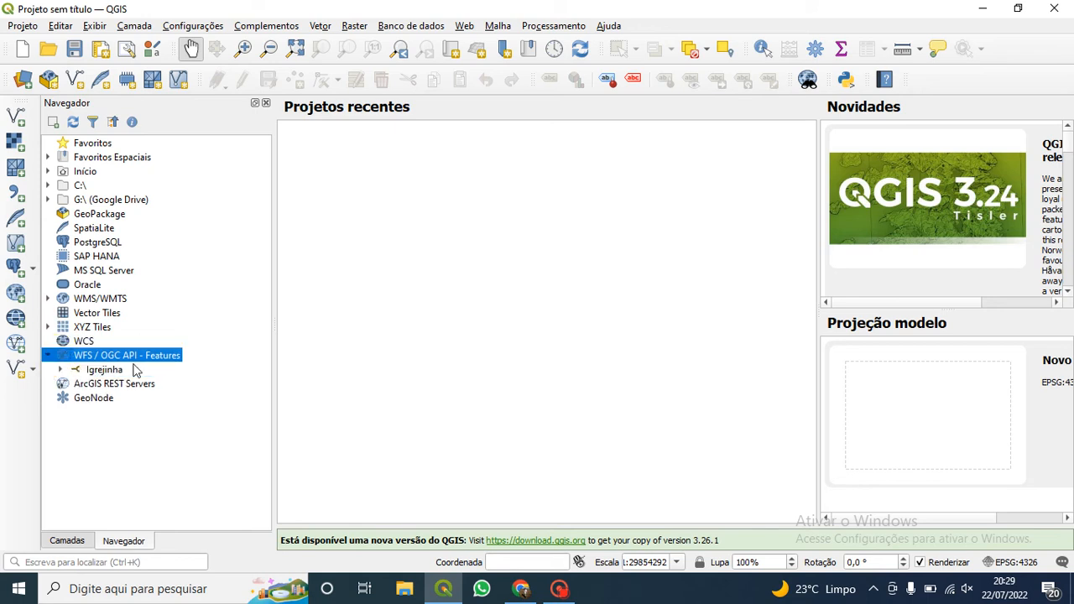
pyautogui.click(47, 299)
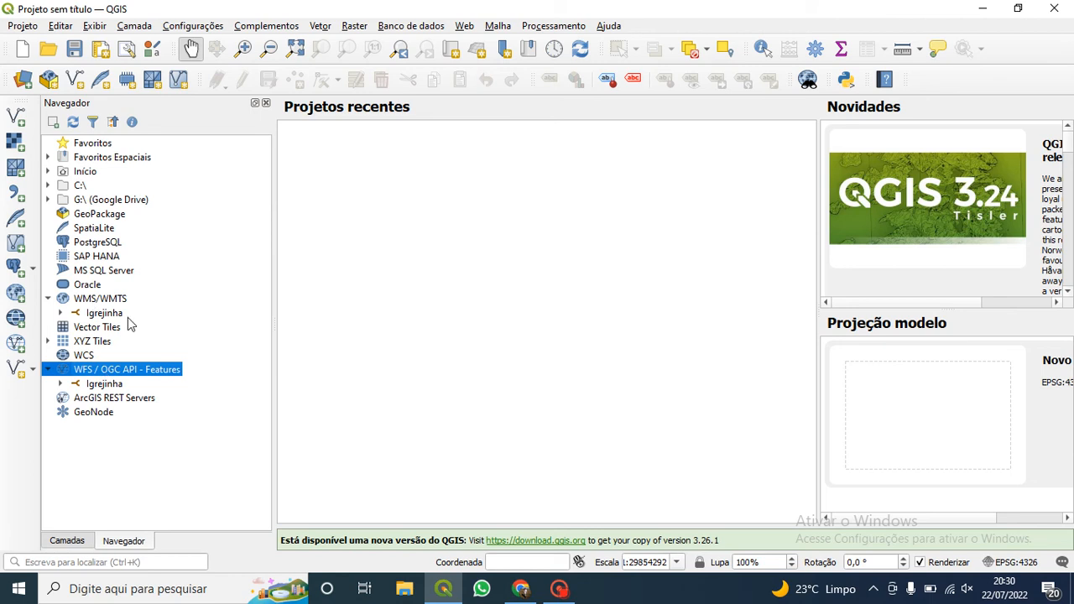
# Switch to the GEO IGREJINHA site in the browser, review the data server sections, and open the Links Úteis page.
pyautogui.click(525, 590)
pyautogui.scroll(5, 184, 222)
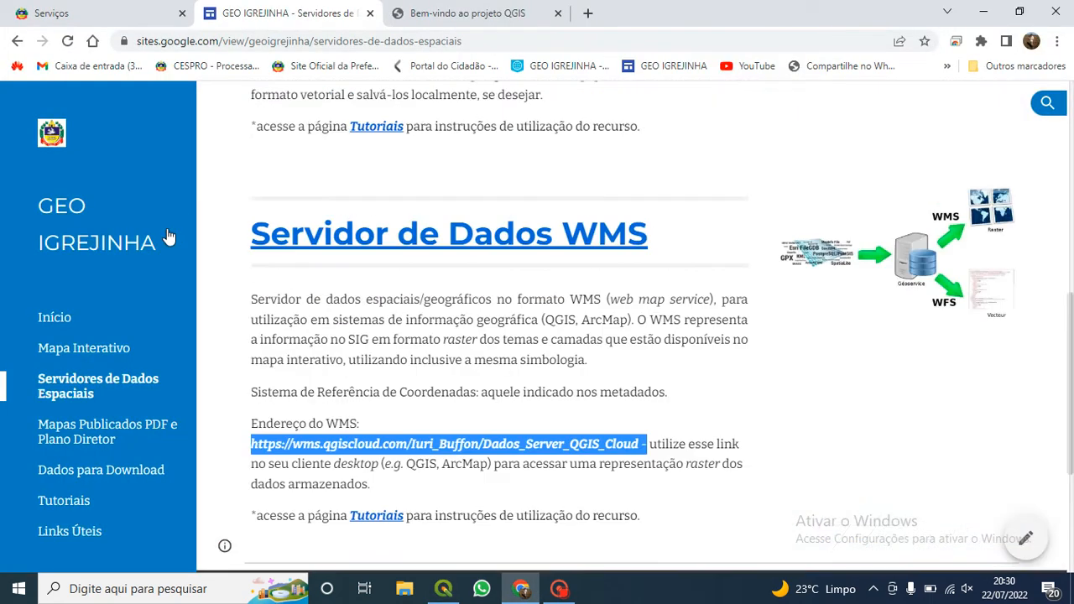
pyautogui.scroll(-3, 172, 233)
pyautogui.scroll(-5, 165, 237)
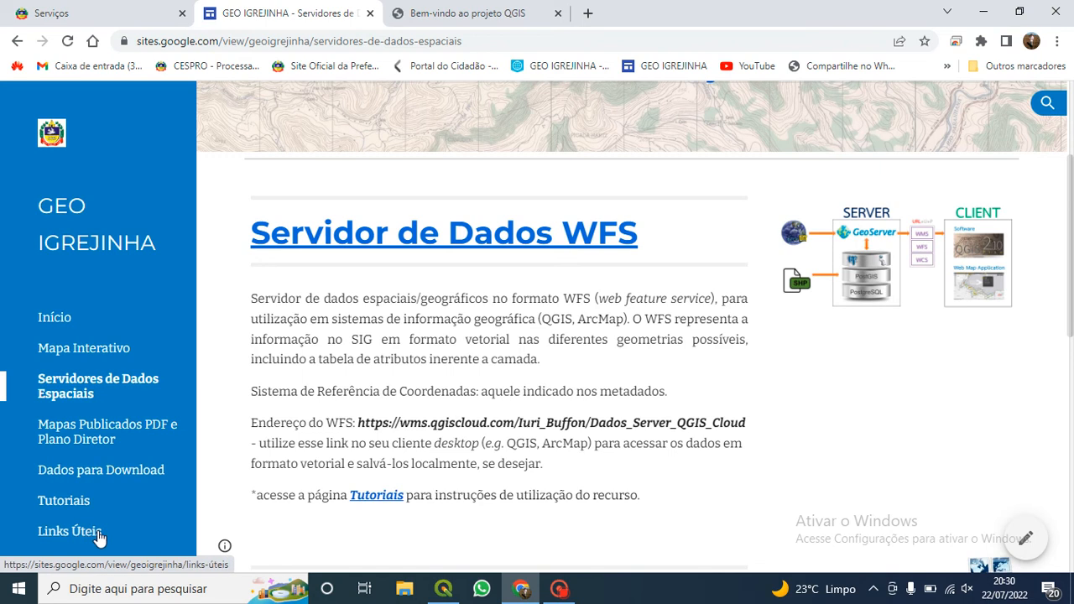
pyautogui.click(88, 533)
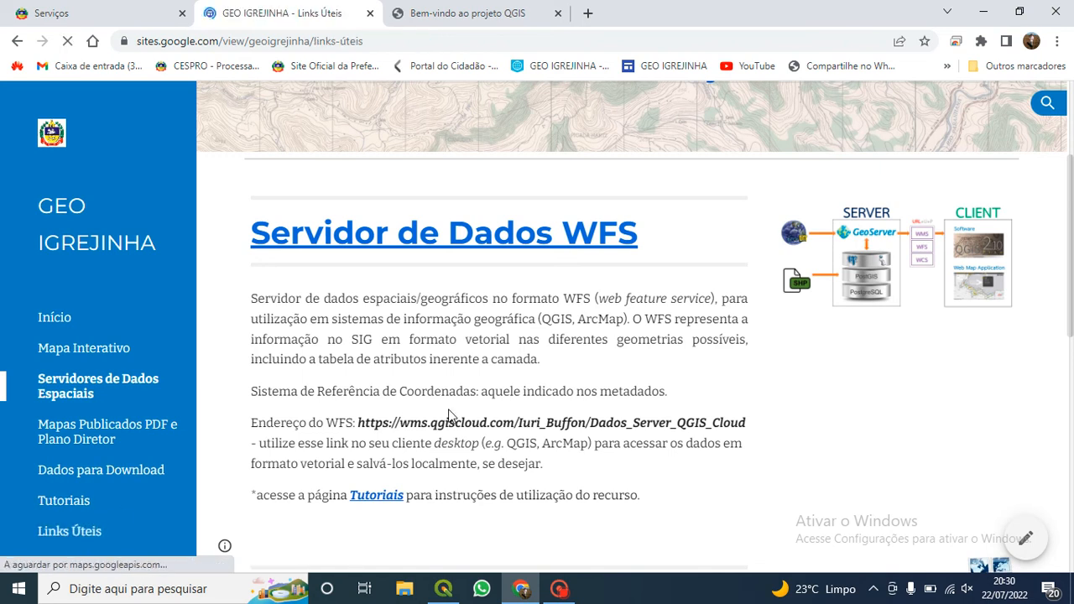
pyautogui.scroll(-5, 503, 420)
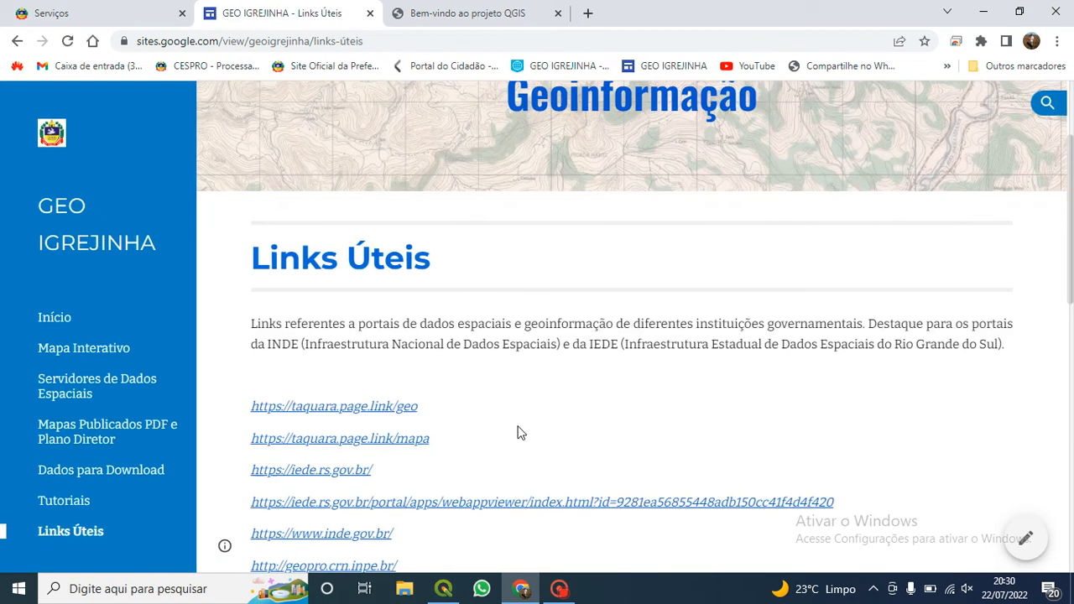
pyautogui.scroll(1, 562, 374)
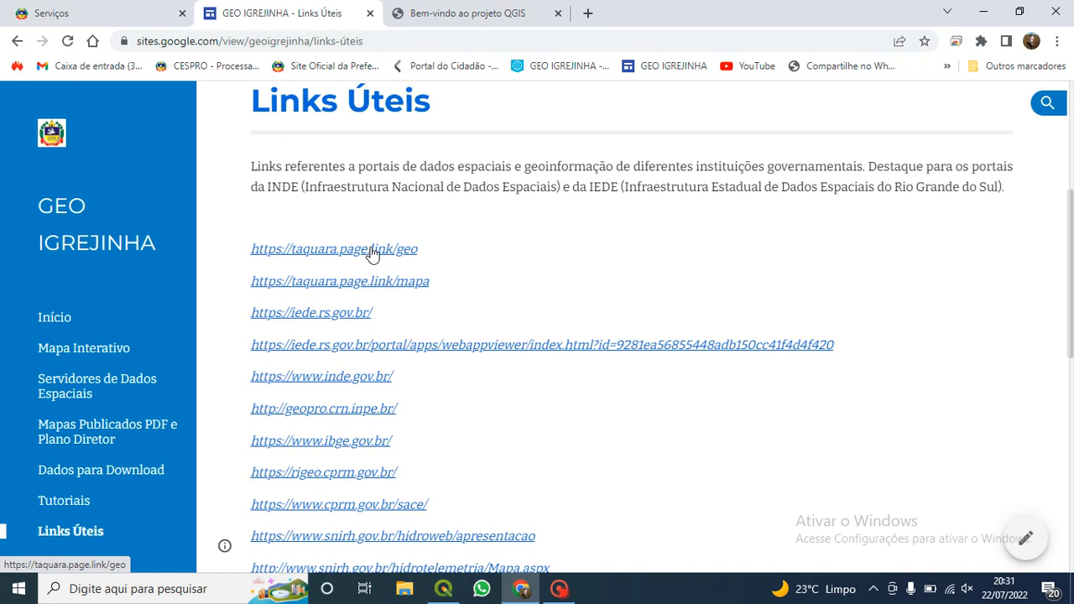
pyautogui.click(317, 315)
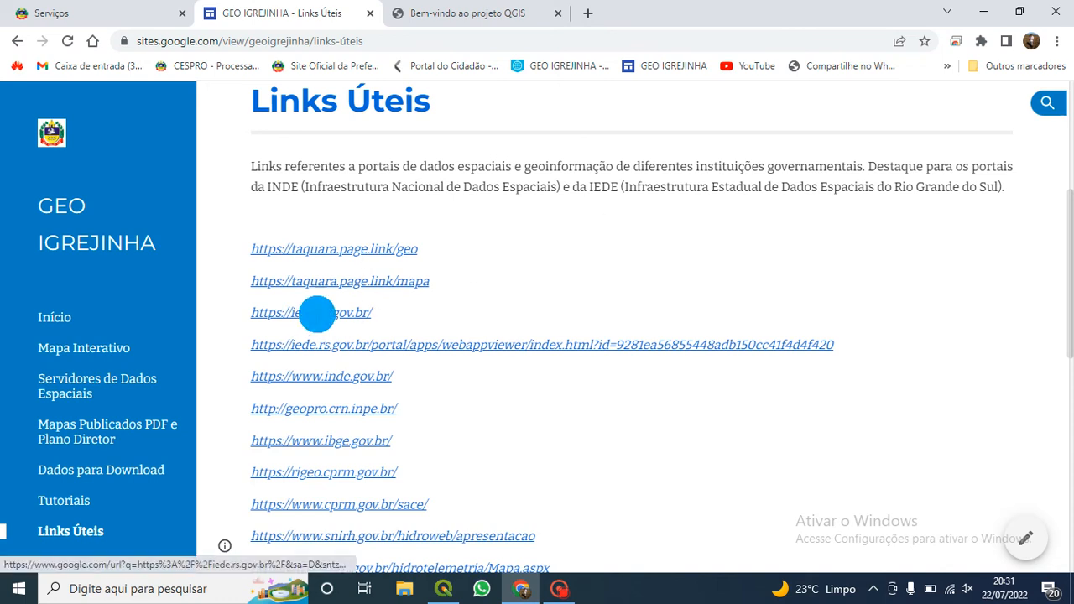
pyautogui.click(344, 324)
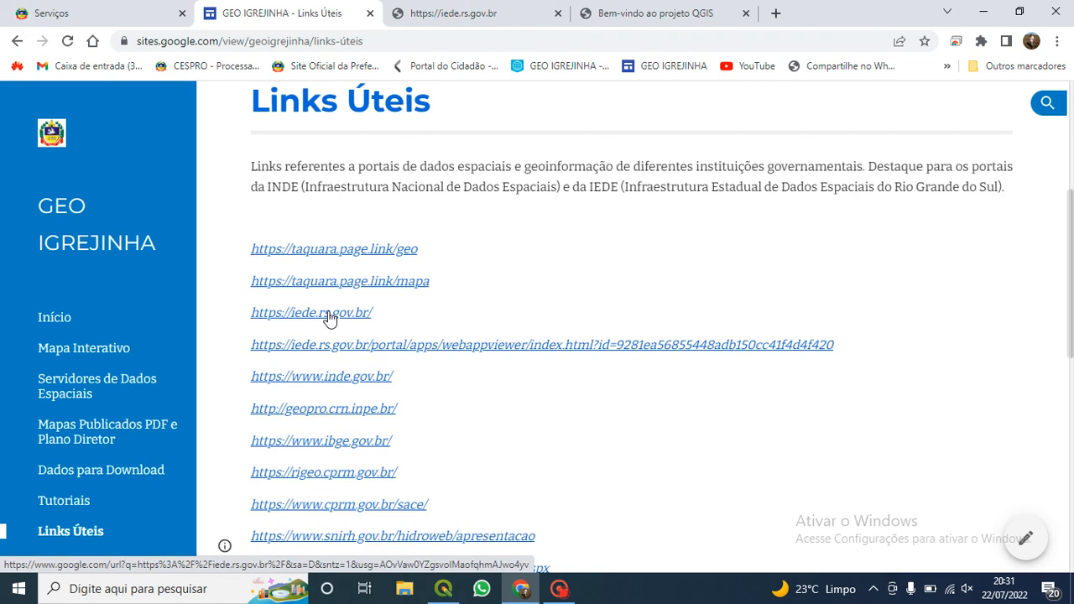
pyautogui.click(339, 318)
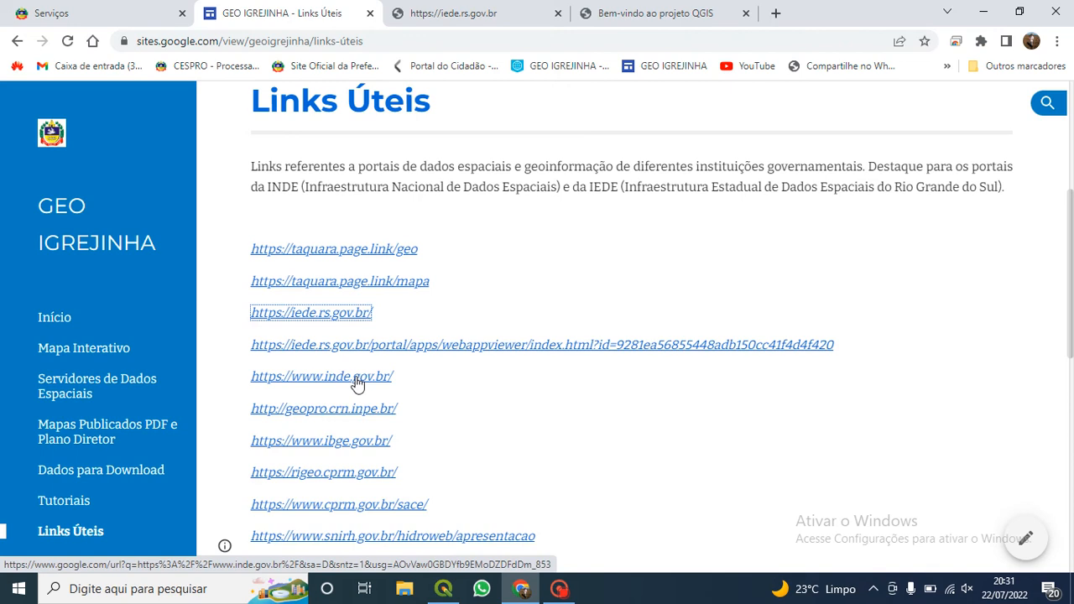
pyautogui.scroll(-3, 394, 379)
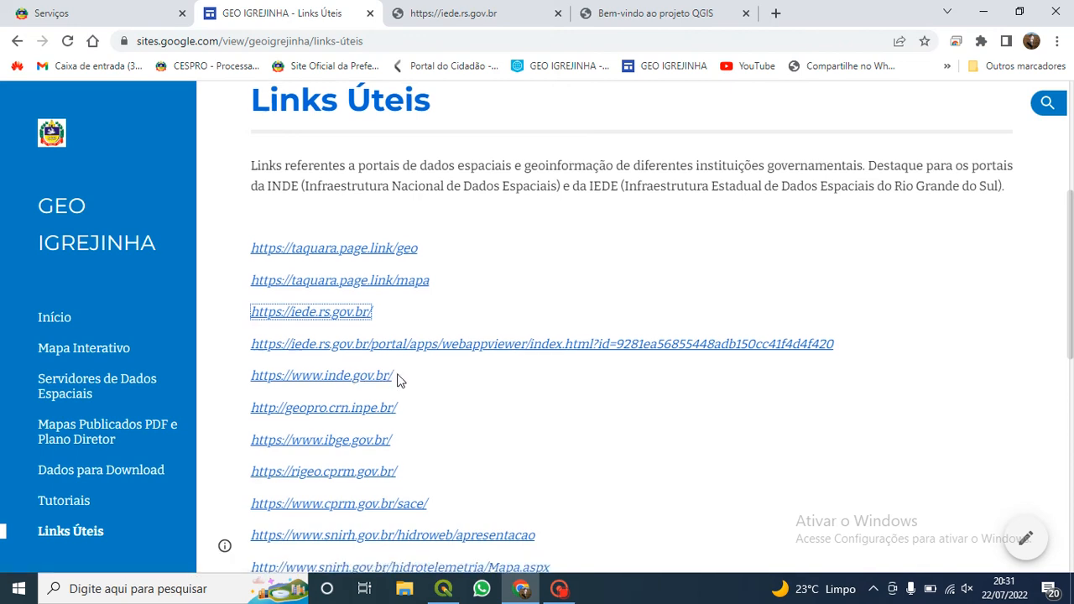
pyautogui.scroll(3, 378, 390)
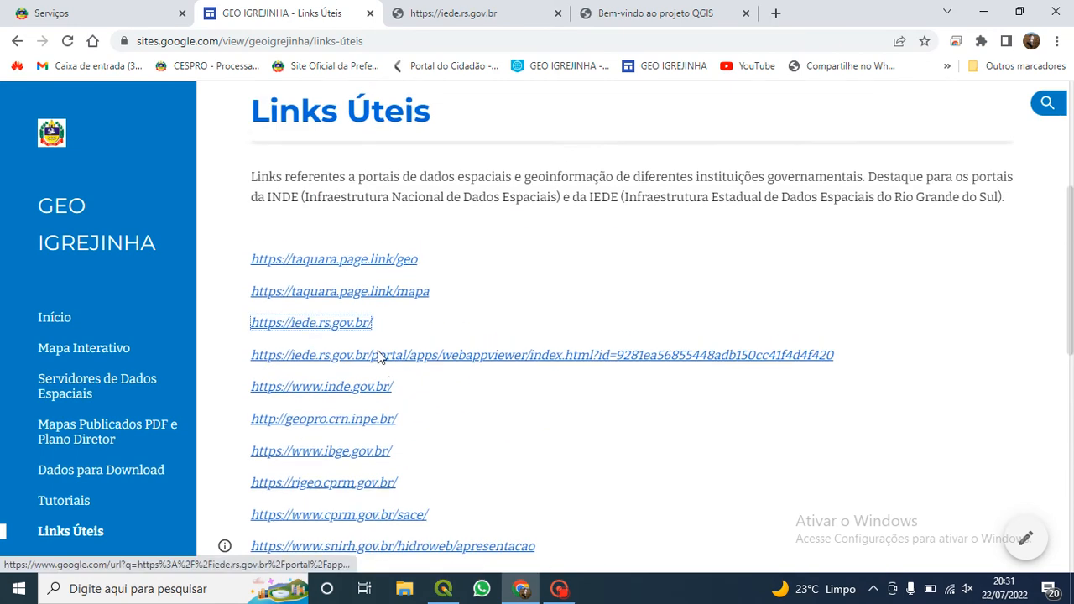
pyautogui.scroll(-4, 416, 378)
pyautogui.scroll(-2, 417, 377)
pyautogui.scroll(6, 418, 409)
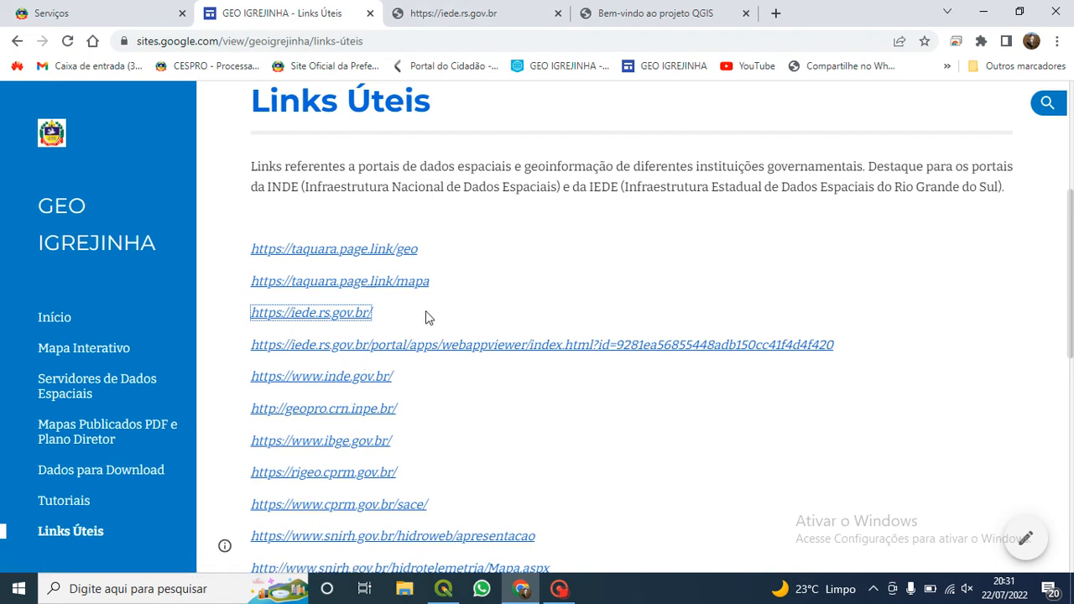
# Look over the iede.rs.gov.br portal's home page and open the Cartografia Interativa do RS application from it.
pyautogui.click(504, 16)
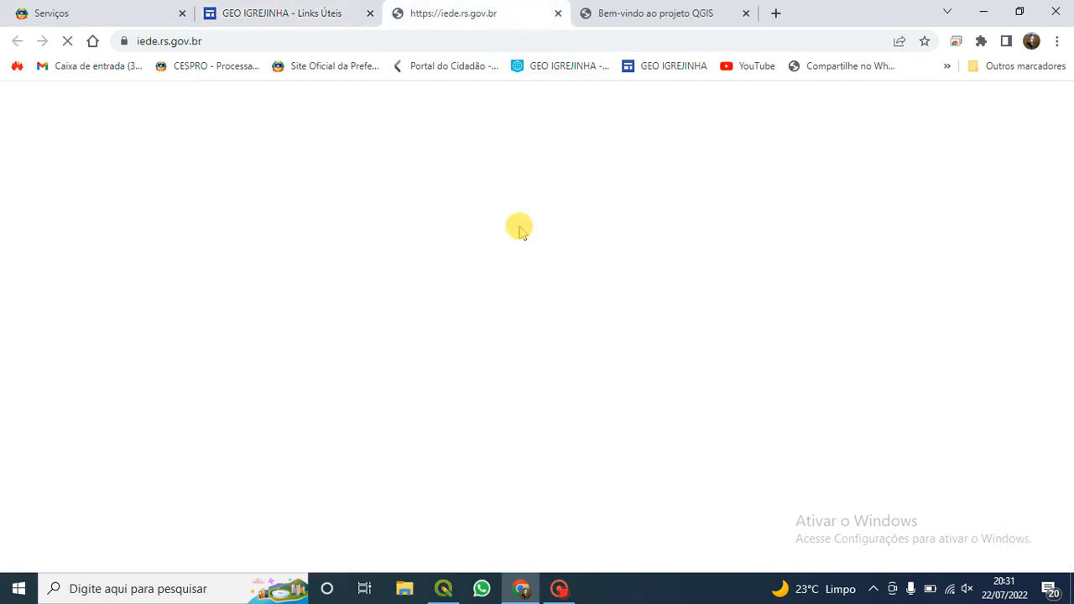
pyautogui.scroll(-6, 509, 215)
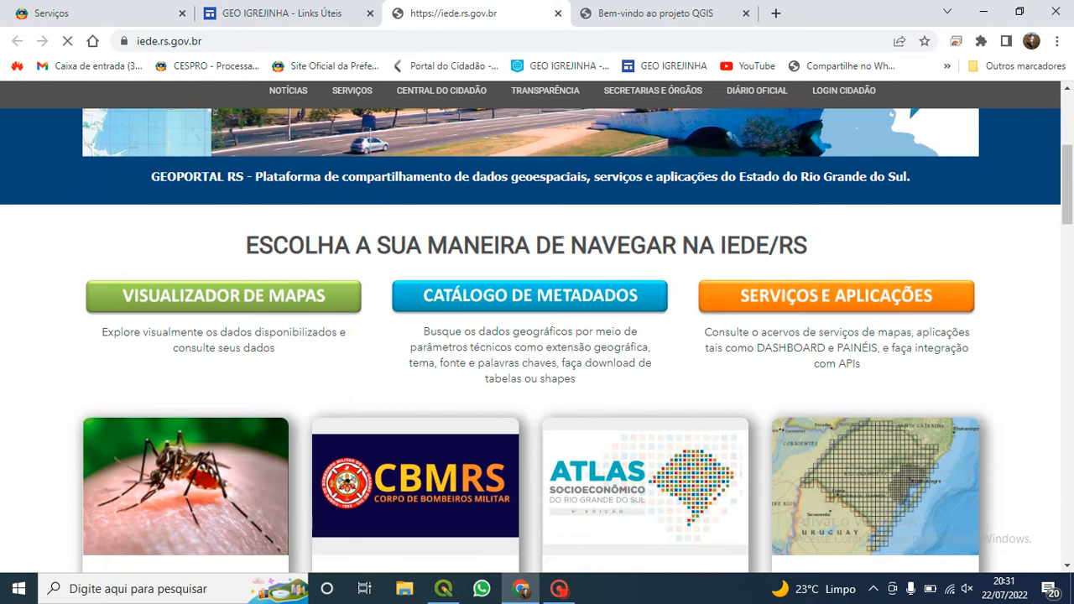
pyautogui.scroll(-2, 546, 270)
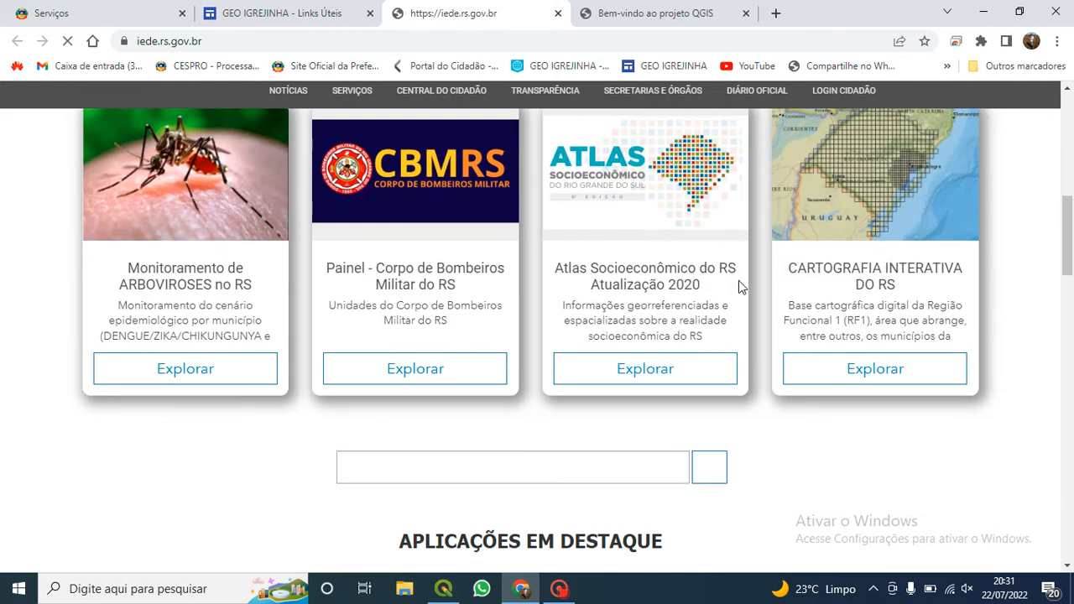
pyautogui.scroll(-4, 587, 294)
pyautogui.scroll(7, 663, 299)
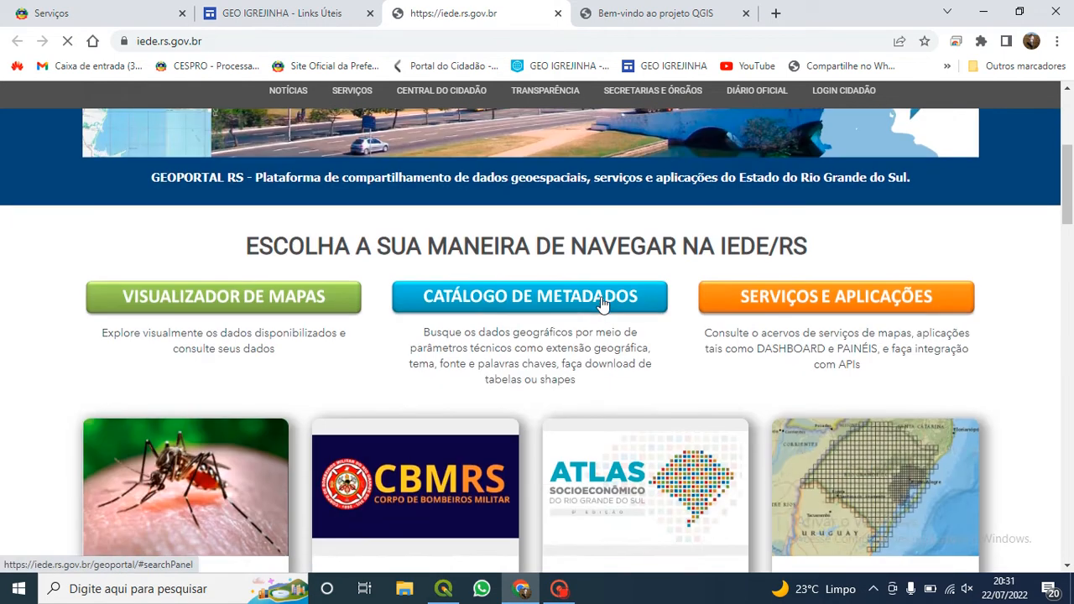
pyautogui.scroll(4, 604, 301)
pyautogui.scroll(-8, 861, 188)
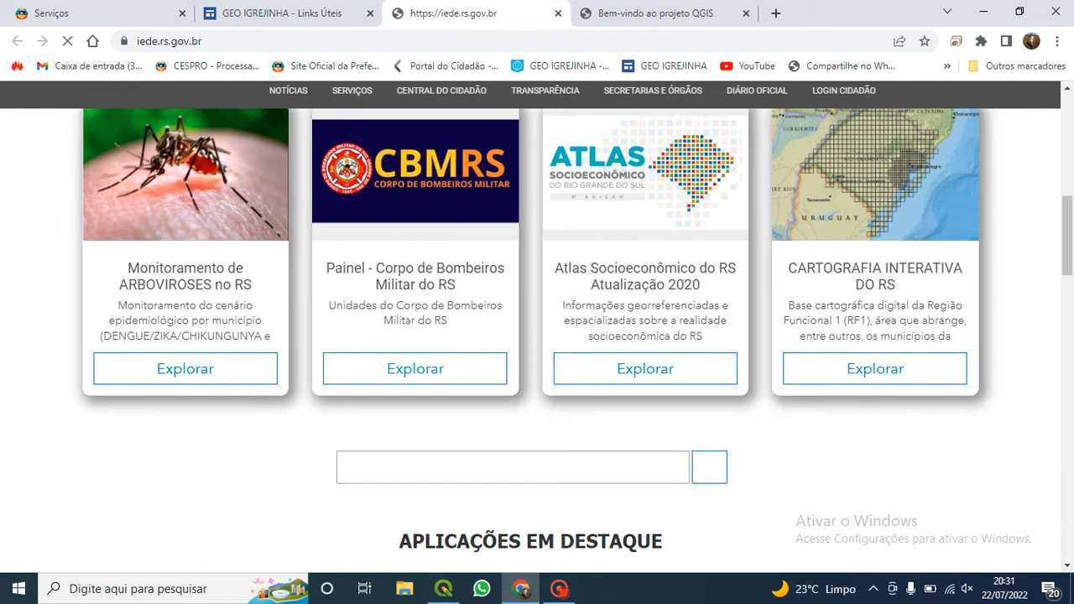
pyautogui.scroll(2, 885, 319)
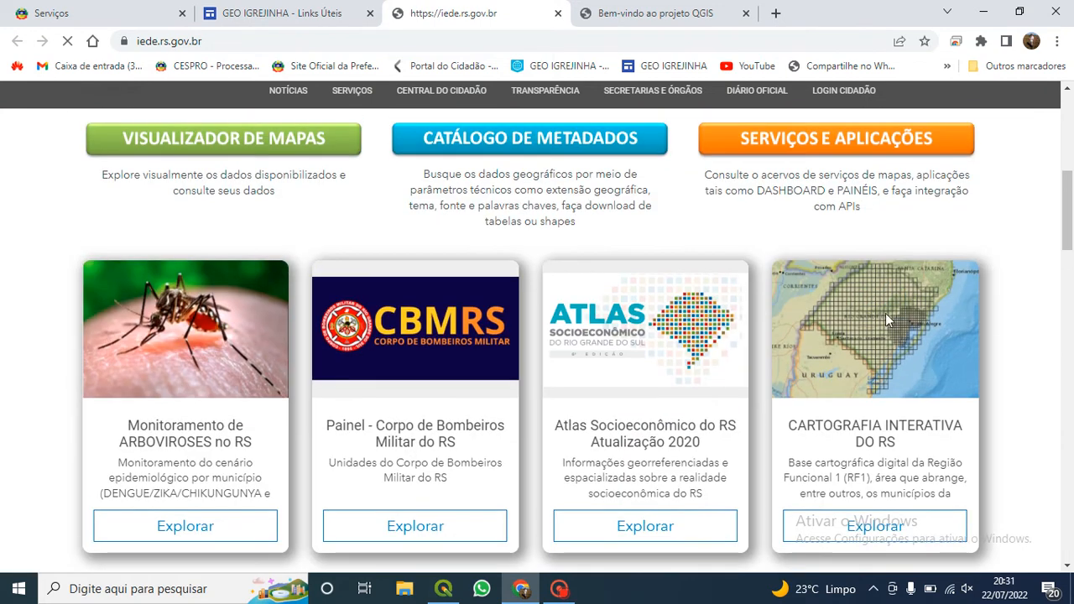
pyautogui.click(888, 527)
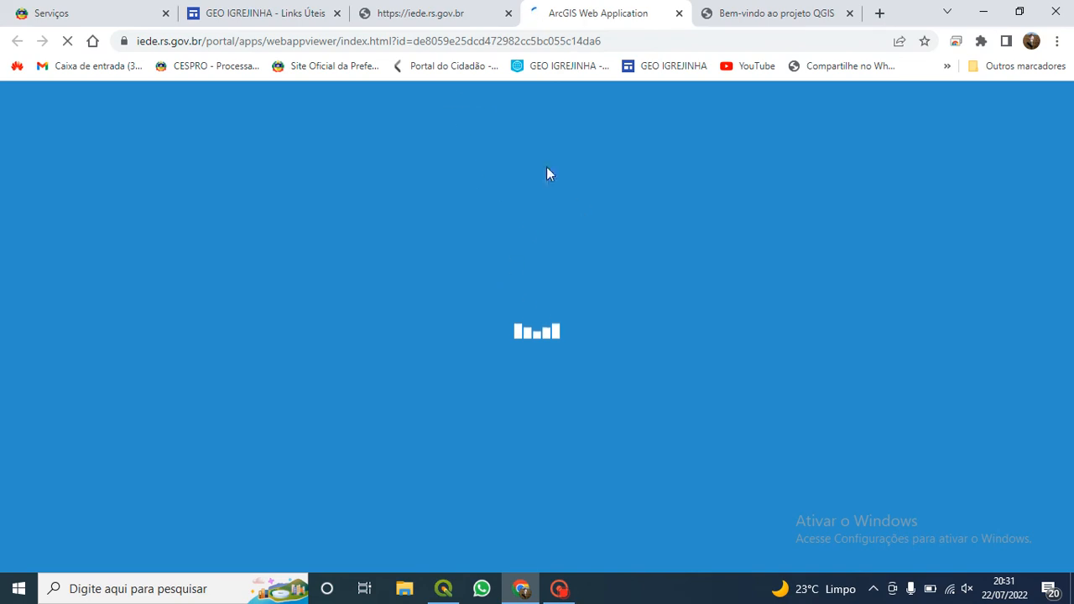
# Return to the iede.rs.gov.br home page, open Serviços e Aplicações, and check the ArcGIS Web Application page.
pyautogui.click(451, 14)
pyautogui.scroll(3, 428, 403)
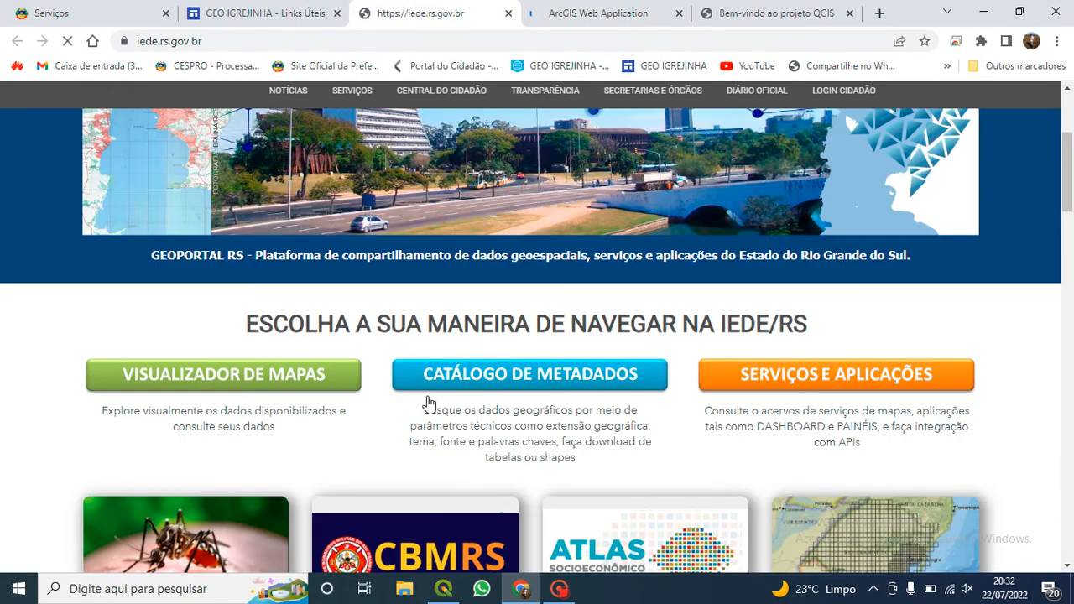
pyautogui.click(855, 382)
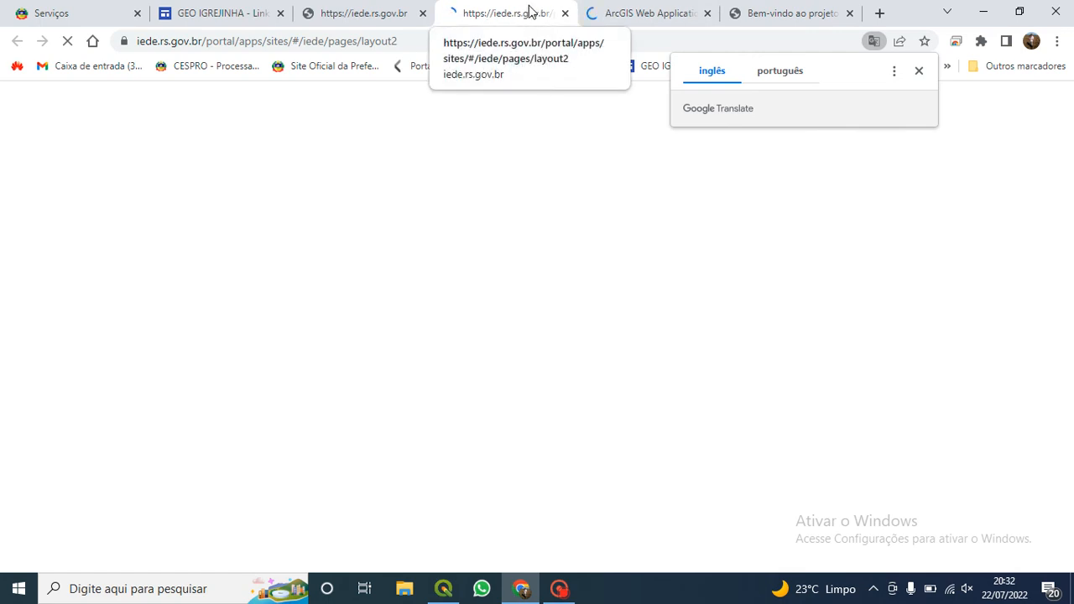
pyautogui.click(624, 12)
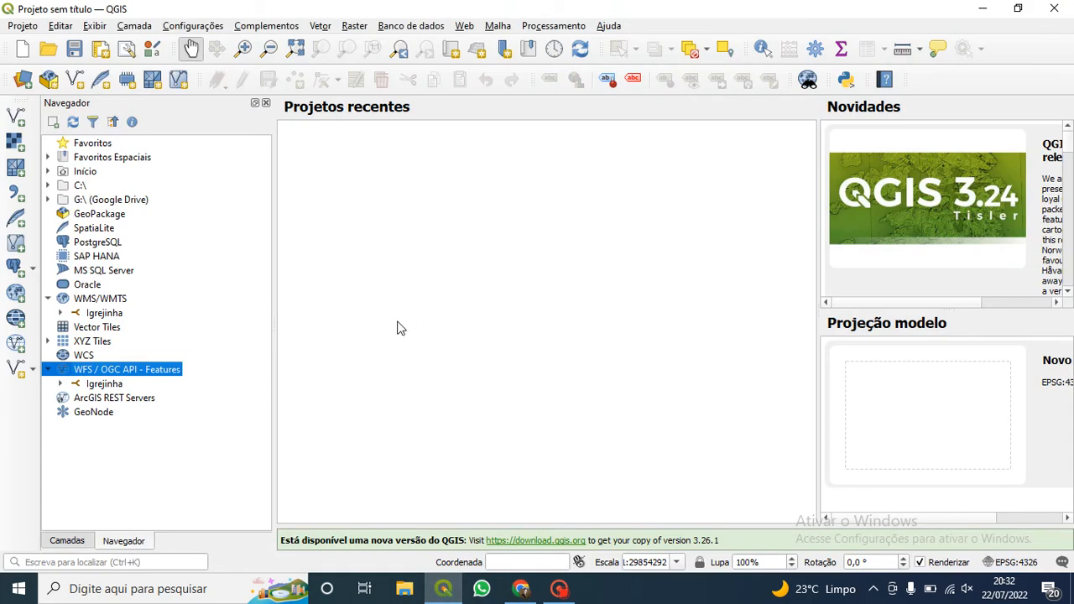
# In QGIS, expand the Igrejinha WMS/WMTS connection down to its layers and expand the Igrejinha WFS connection.
pyautogui.hotkey('alt', 's')
pyautogui.hotkey('alt', 's')
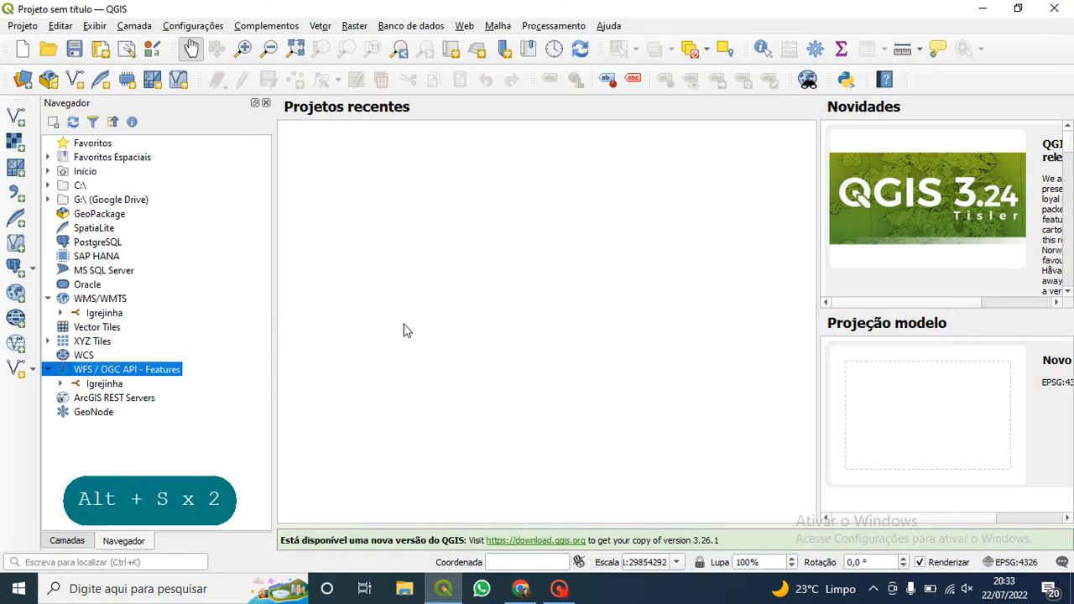
pyautogui.click(61, 313)
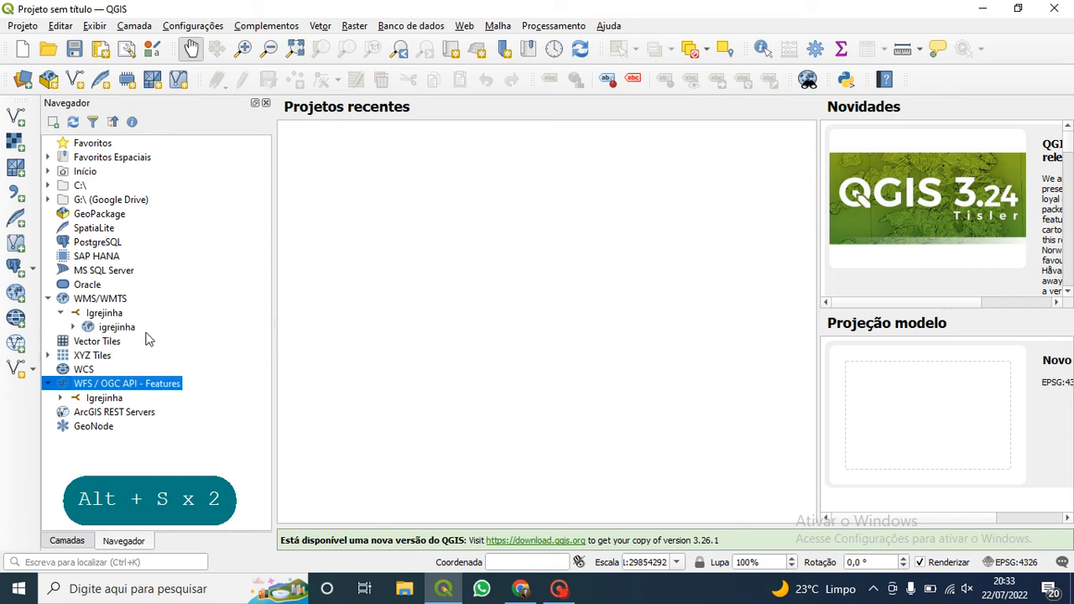
pyautogui.click(61, 399)
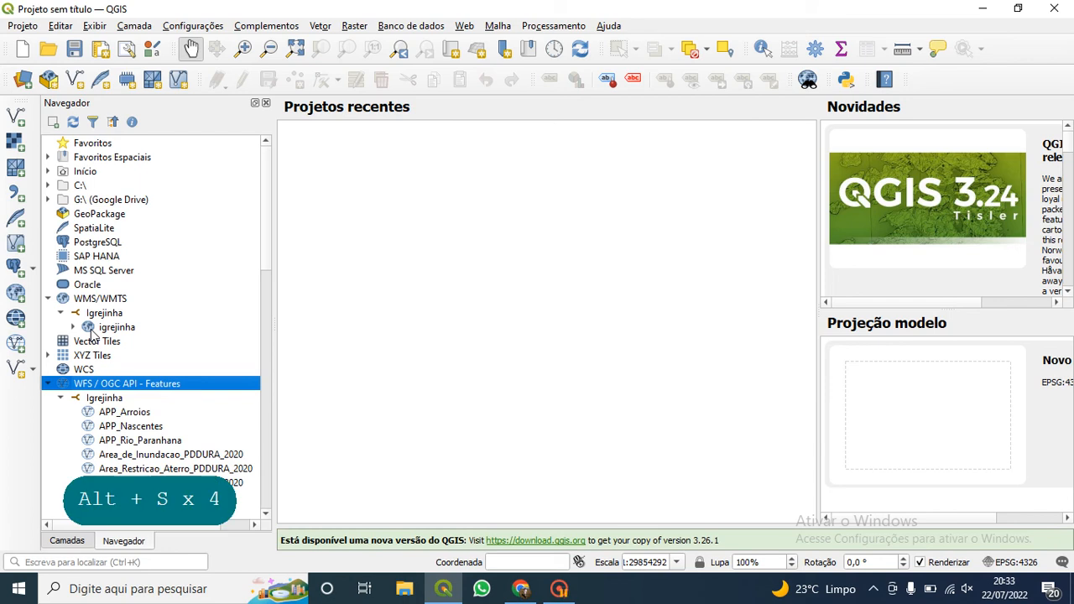
pyautogui.click(73, 327)
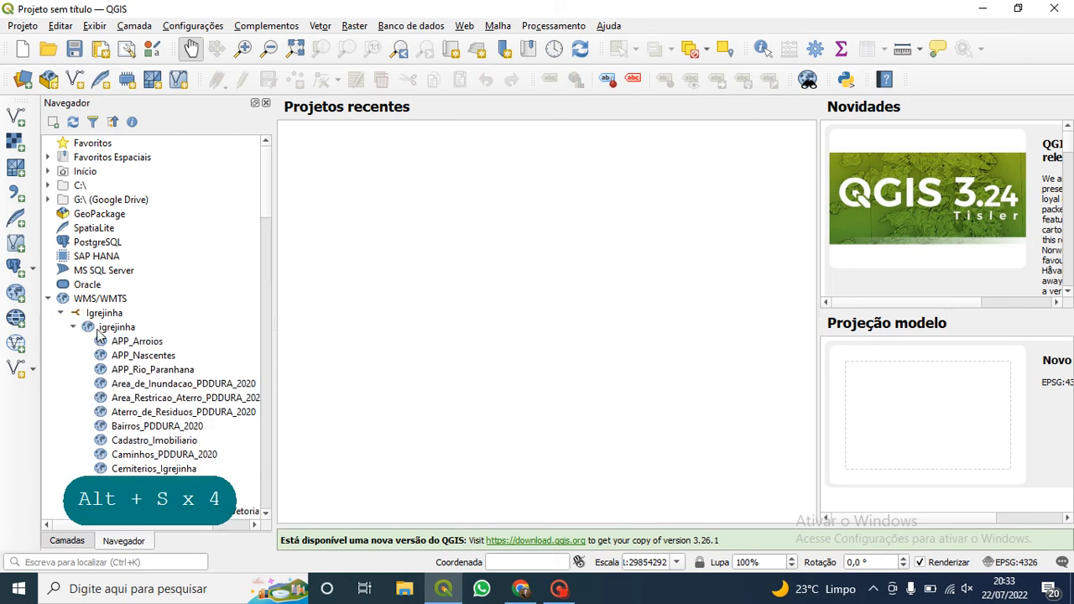
# Look through the layers offered by the Igrejinha WMS/WMTS connection in the Navegador.
pyautogui.scroll(-4, 113, 340)
pyautogui.scroll(4, 124, 354)
pyautogui.scroll(-1, 128, 332)
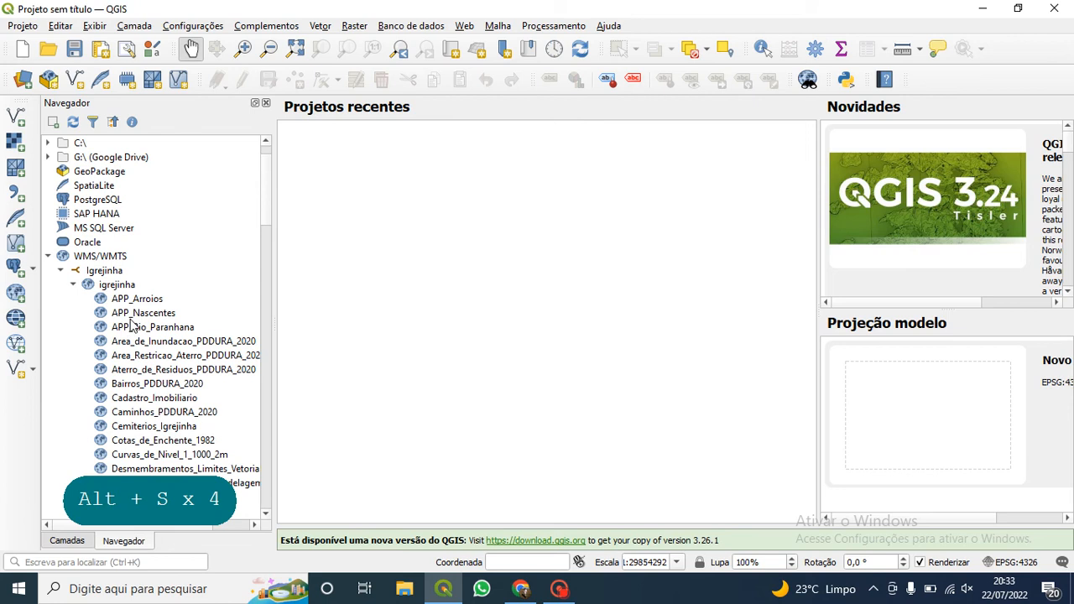
pyautogui.scroll(-1, 134, 324)
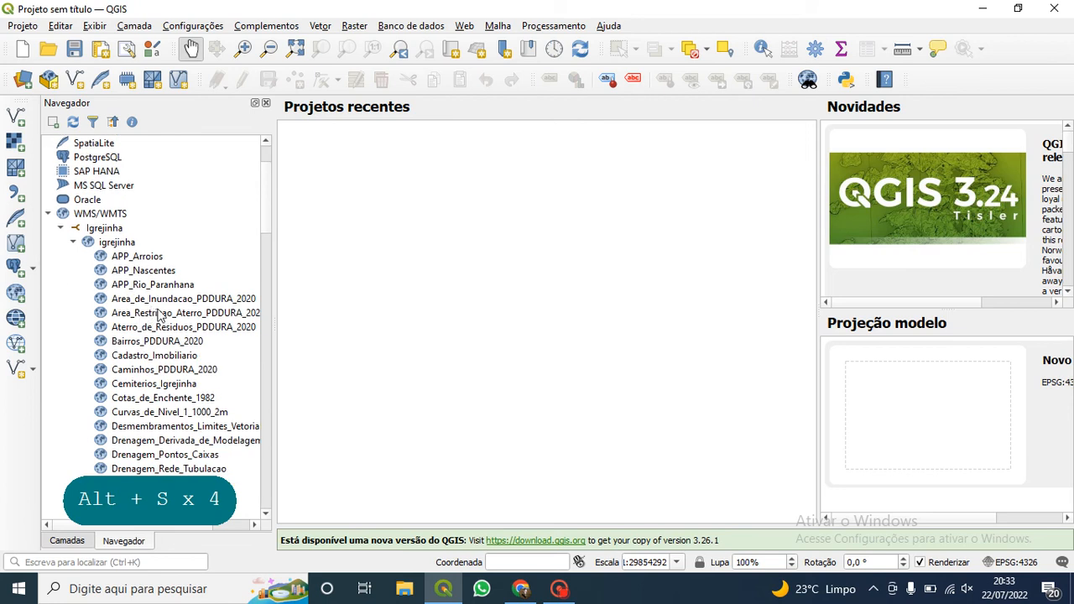
pyautogui.scroll(-2, 156, 331)
pyautogui.scroll(2, 161, 334)
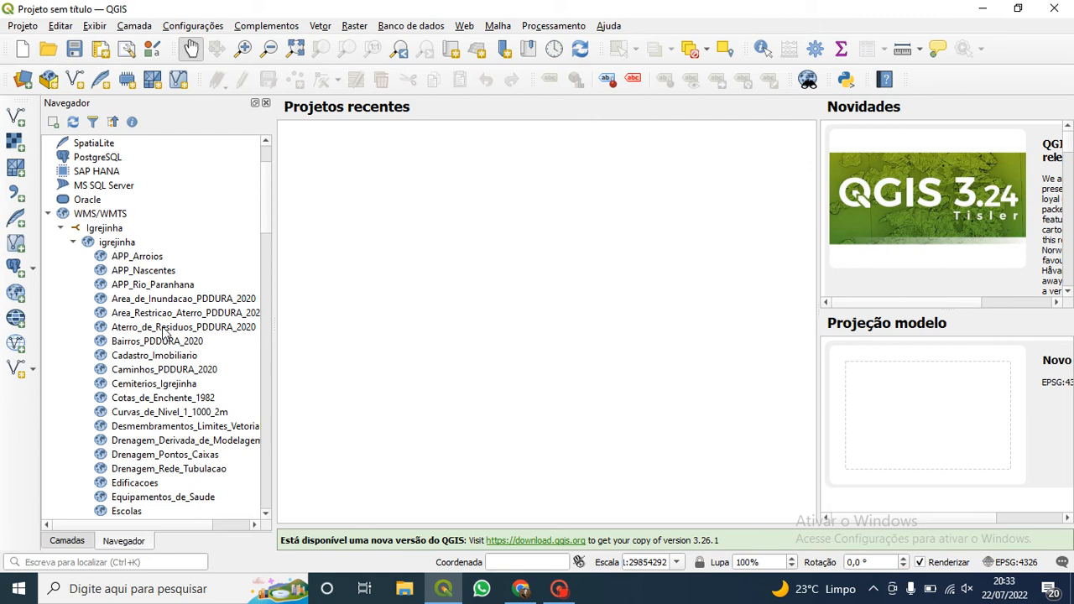
pyautogui.scroll(-1, 167, 335)
pyautogui.scroll(-15, 167, 334)
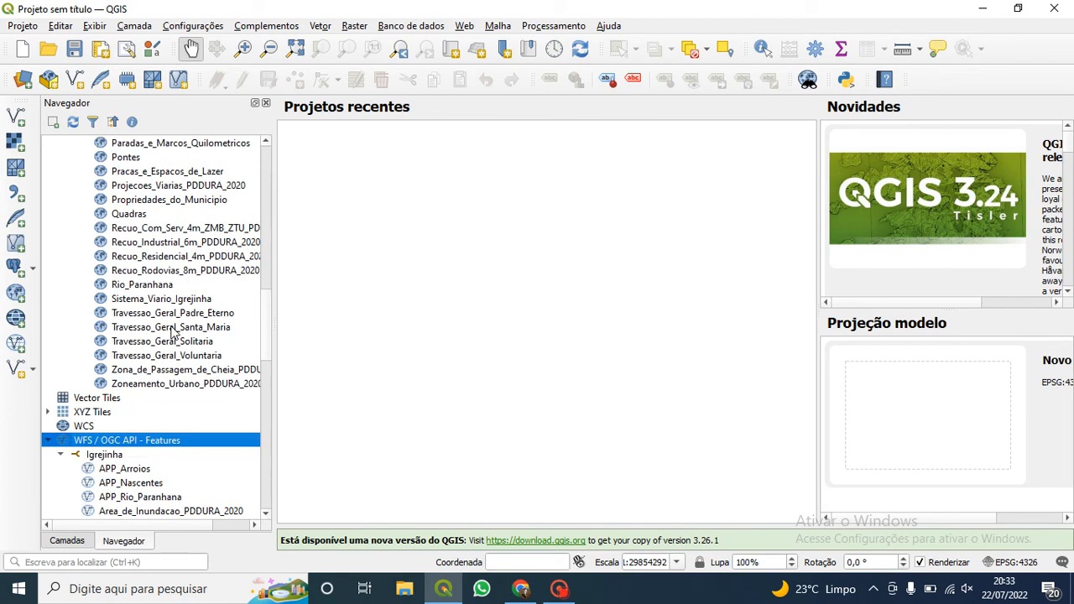
pyautogui.scroll(3, 172, 325)
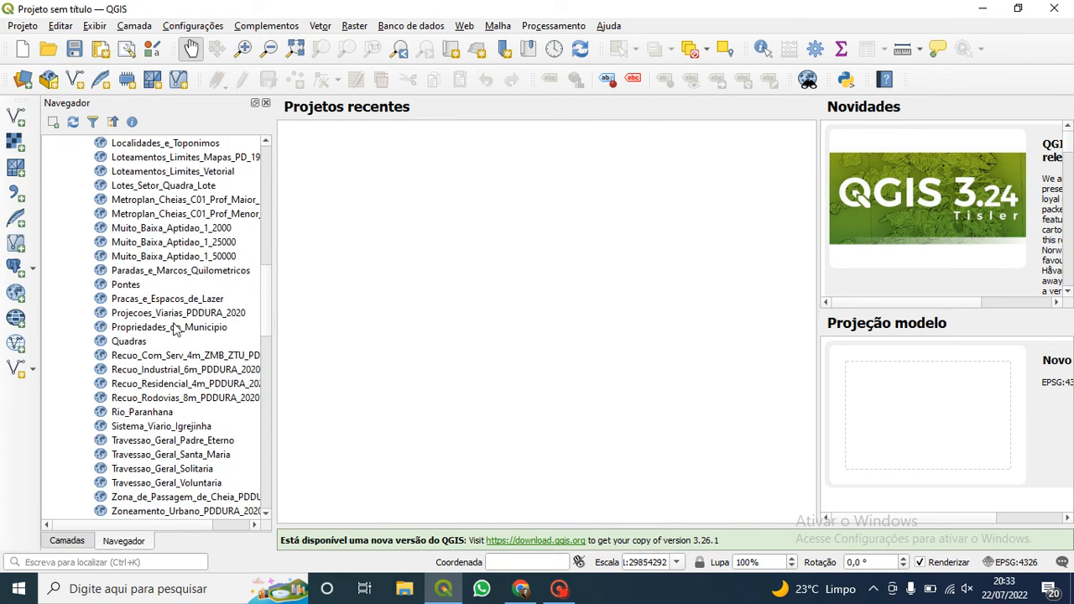
pyautogui.scroll(1, 176, 329)
pyautogui.scroll(1, 177, 327)
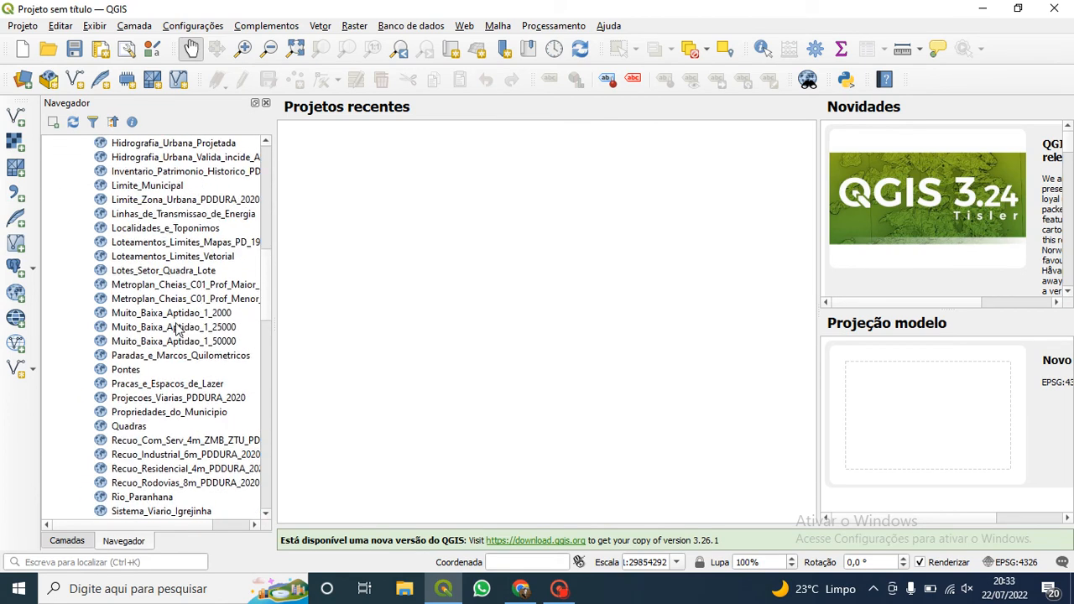
pyautogui.scroll(3, 176, 328)
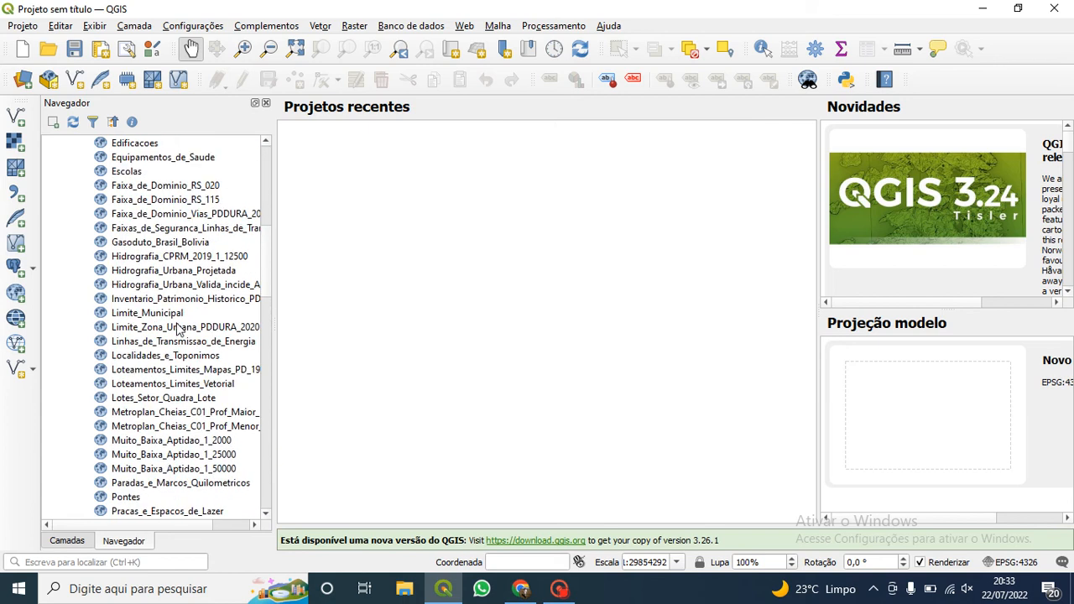
pyautogui.scroll(1, 176, 329)
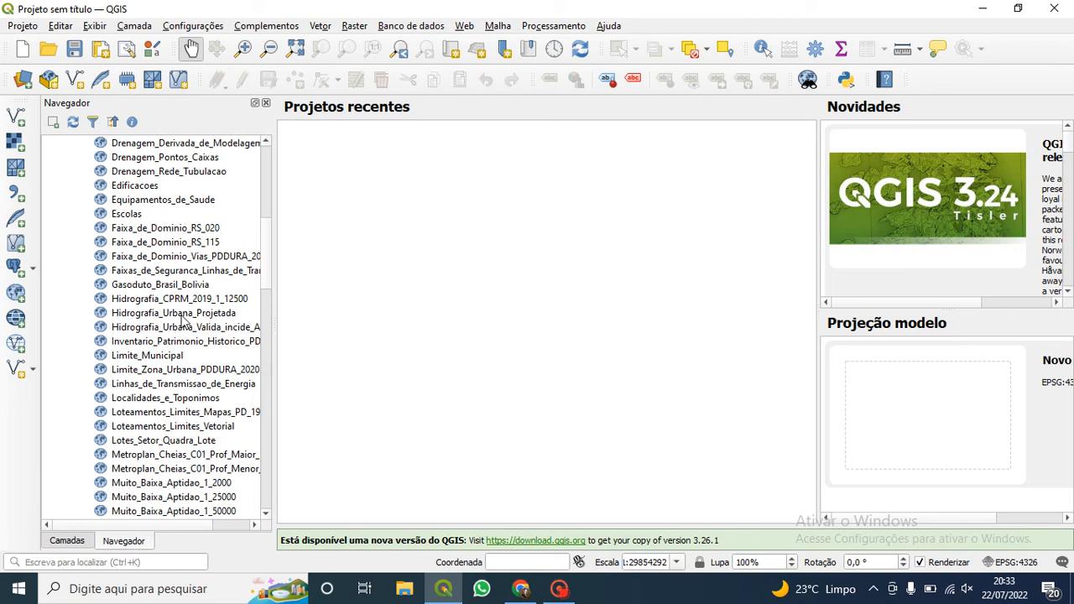
pyautogui.scroll(1, 176, 318)
pyautogui.scroll(-3, 177, 302)
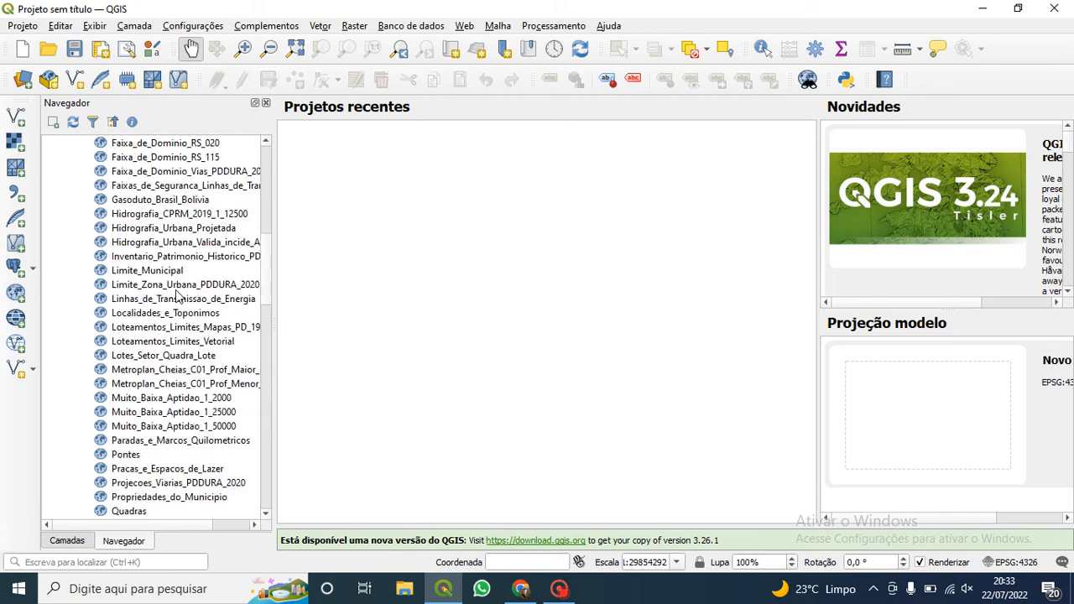
pyautogui.scroll(-11, 176, 295)
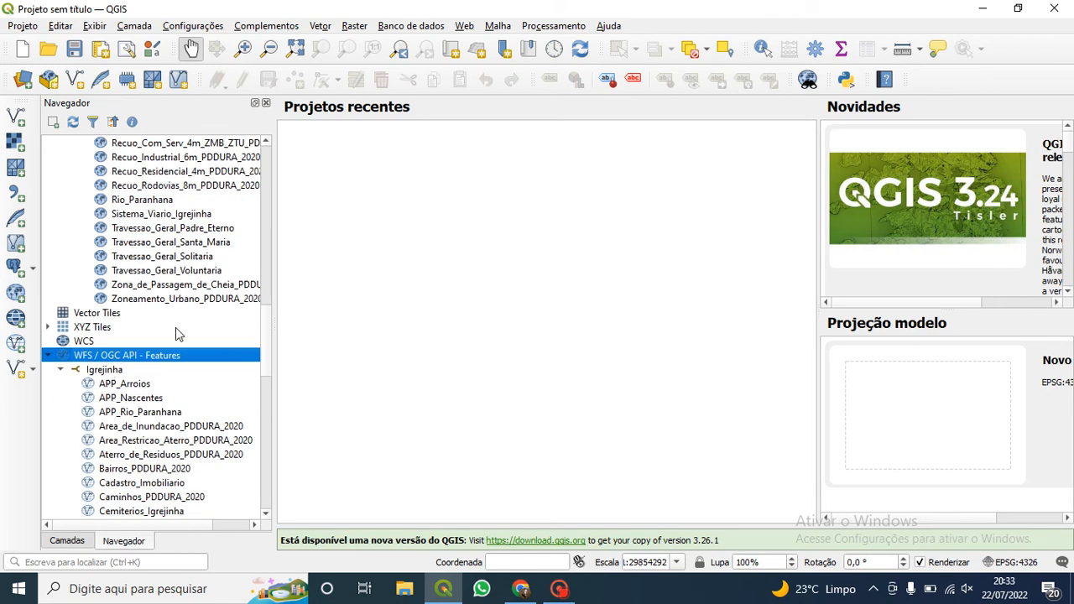
# Add the Bairros_PDDURA_2020 layer from the Igrejinha WFS connection to the project and bring the QGIS window back up.
pyautogui.scroll(-3, 144, 379)
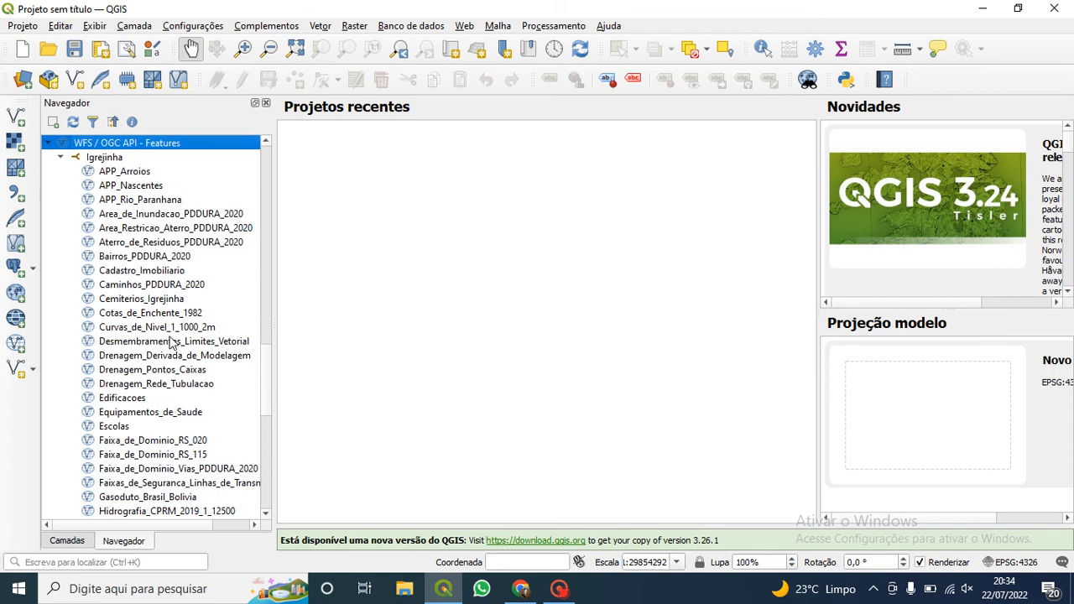
pyautogui.scroll(-1, 172, 344)
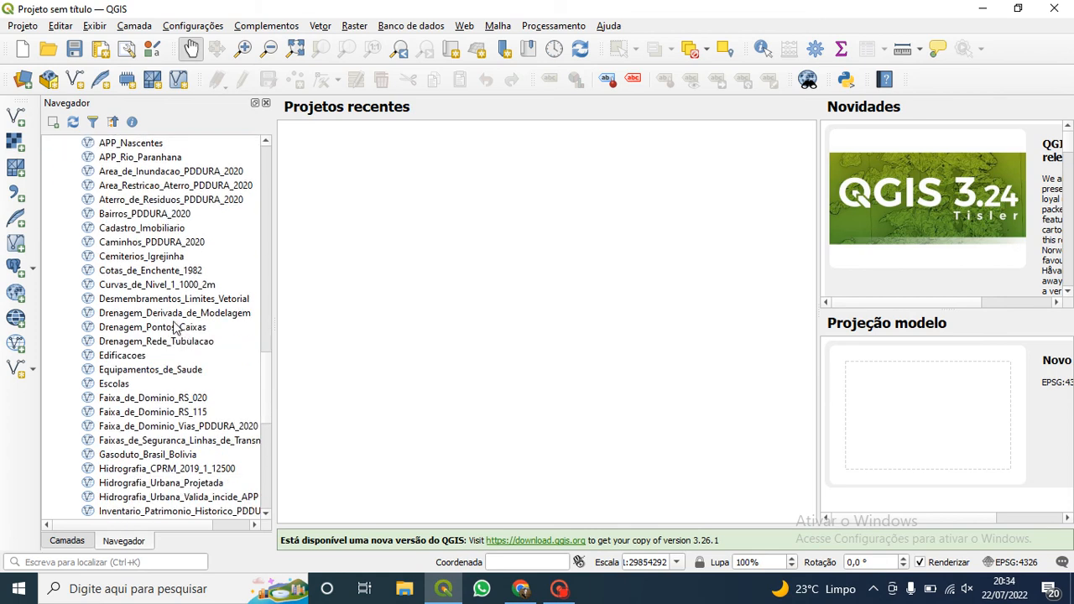
pyautogui.scroll(1, 174, 328)
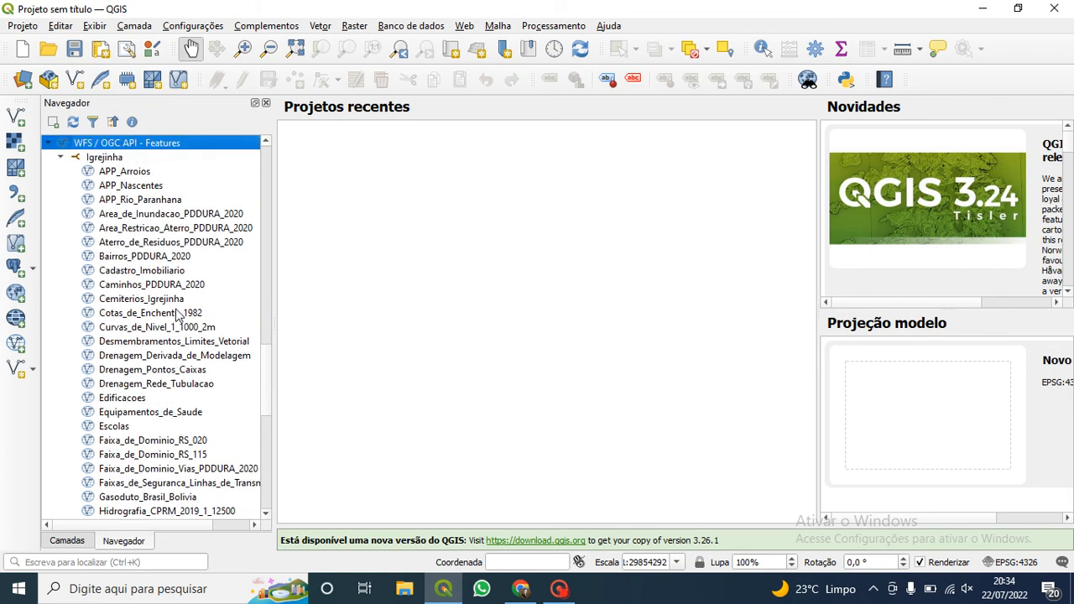
pyautogui.click(152, 259)
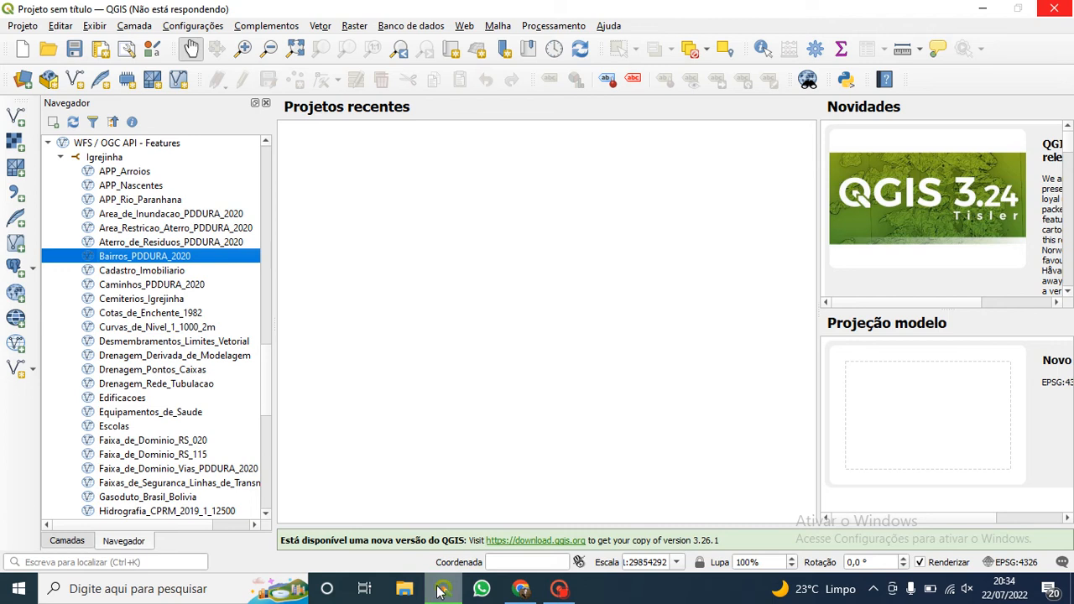
pyautogui.moveTo(441, 592)
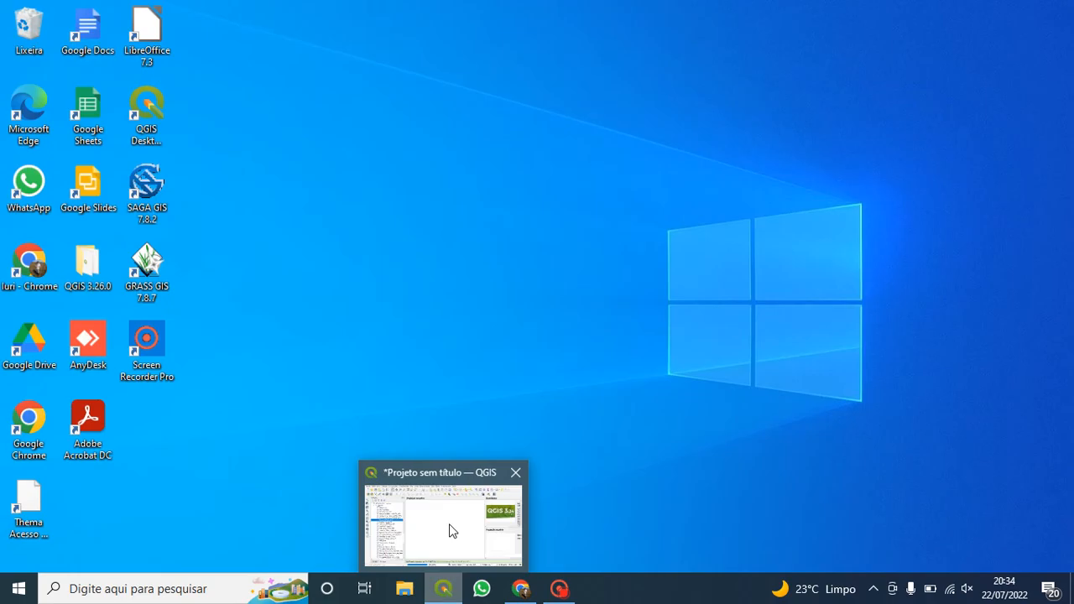
pyautogui.click(451, 530)
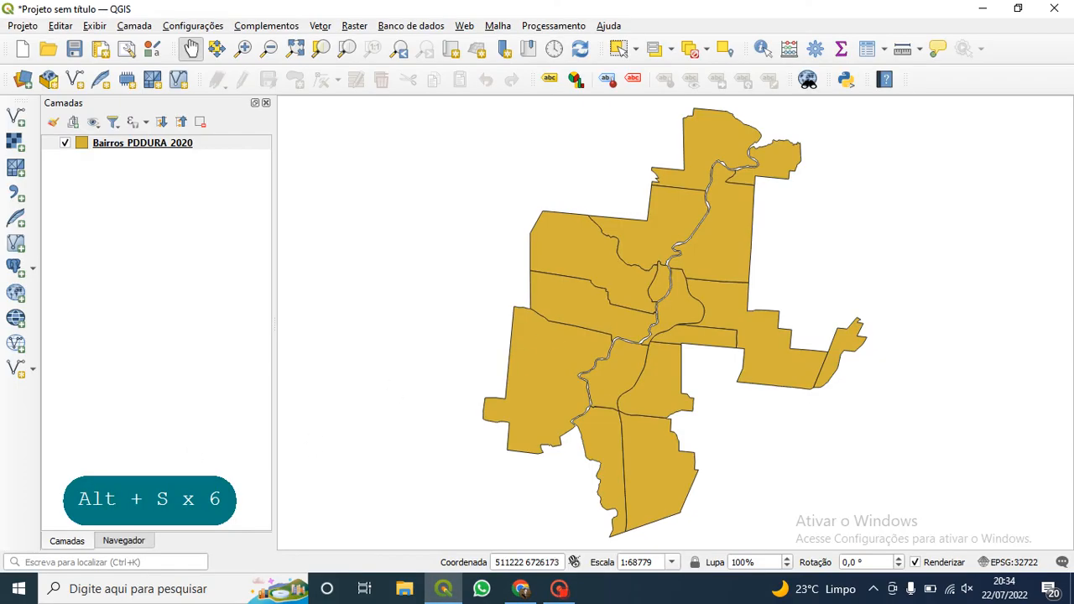
# Return to the Navegador, view the add-to-project option for Bairros_PDDURA_2020, and select the Curvas_de_Nivel_1_1000_2m WFS layer.
pyautogui.click(124, 541)
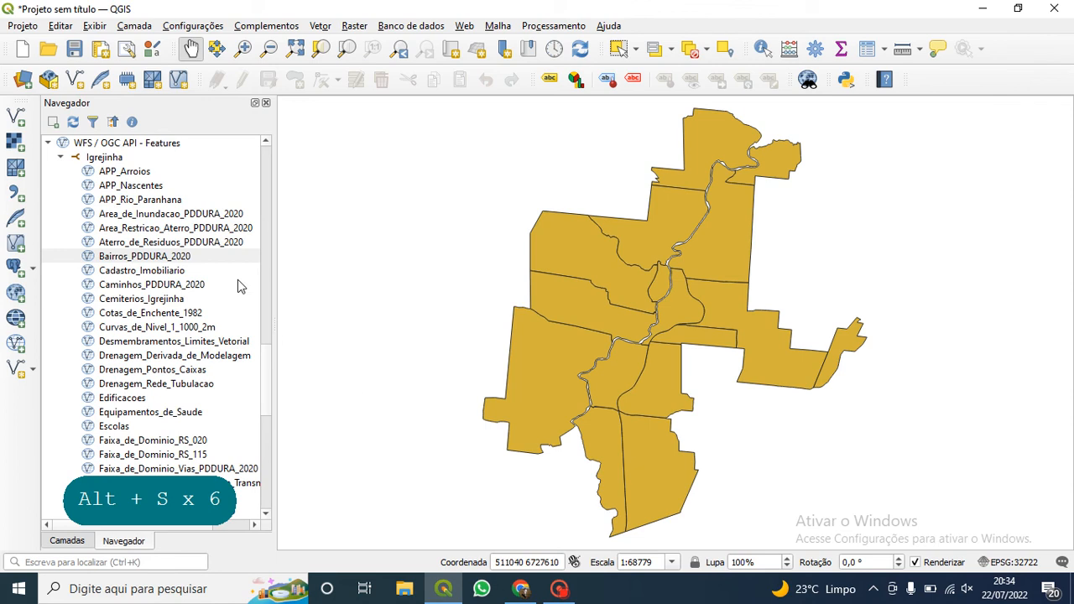
pyautogui.rightClick(152, 258)
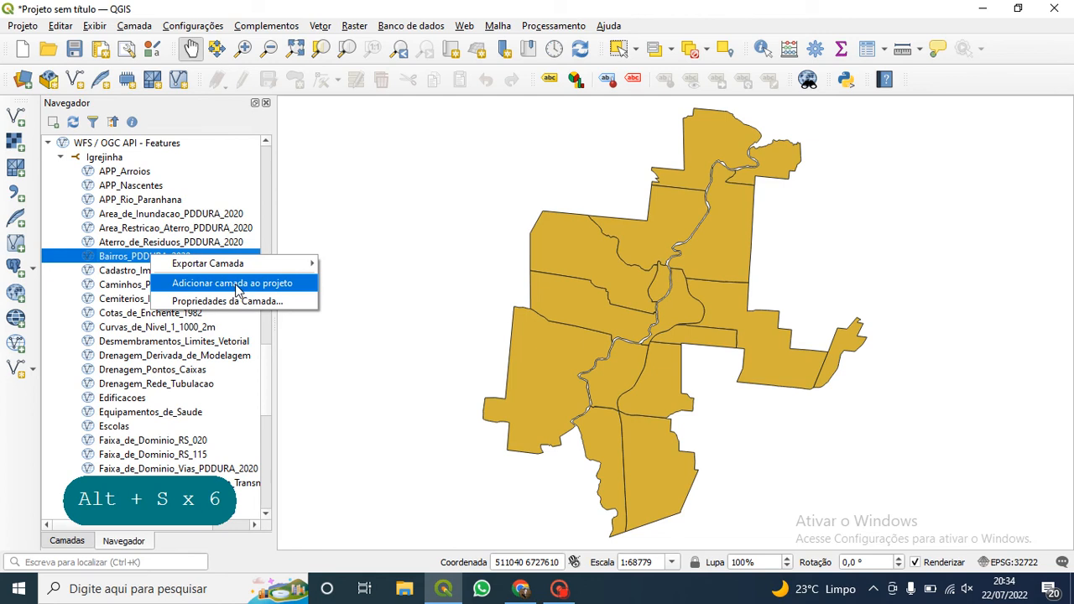
pyautogui.click(150, 328)
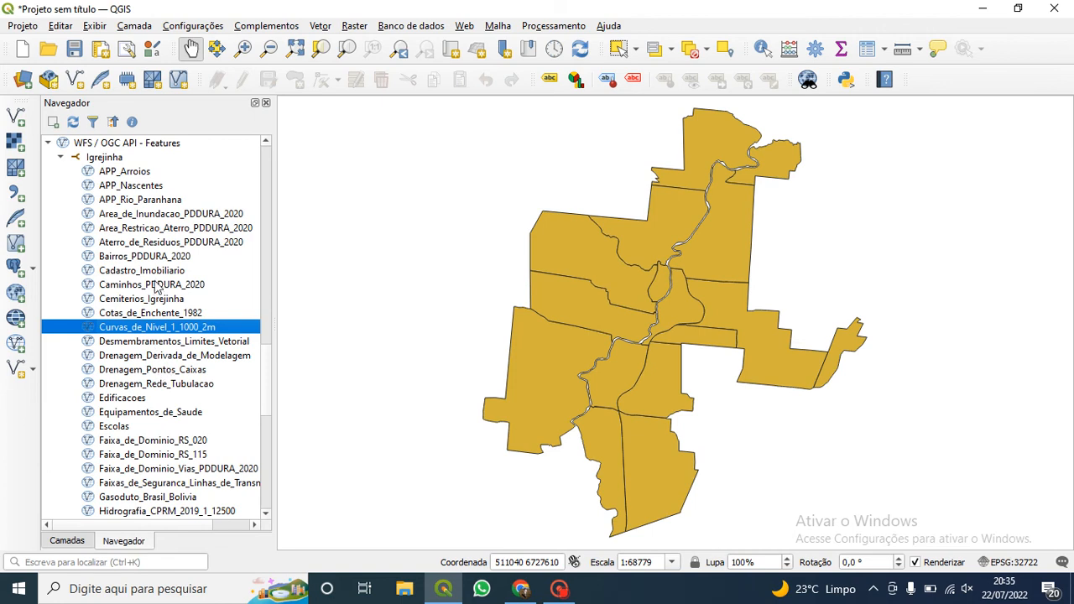
# Look through the full list of layers under the Igrejinha WFS connection, down to Zoneamento_Urbano_PDDURA_2020.
pyautogui.scroll(-3, 156, 260)
pyautogui.scroll(-8, 172, 390)
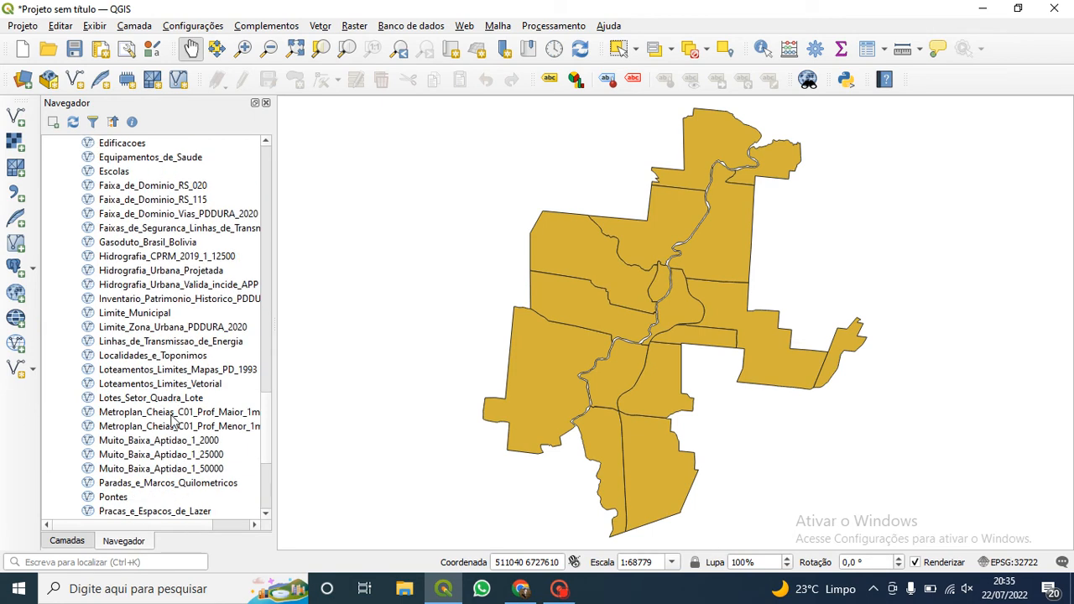
pyautogui.scroll(-1, 156, 440)
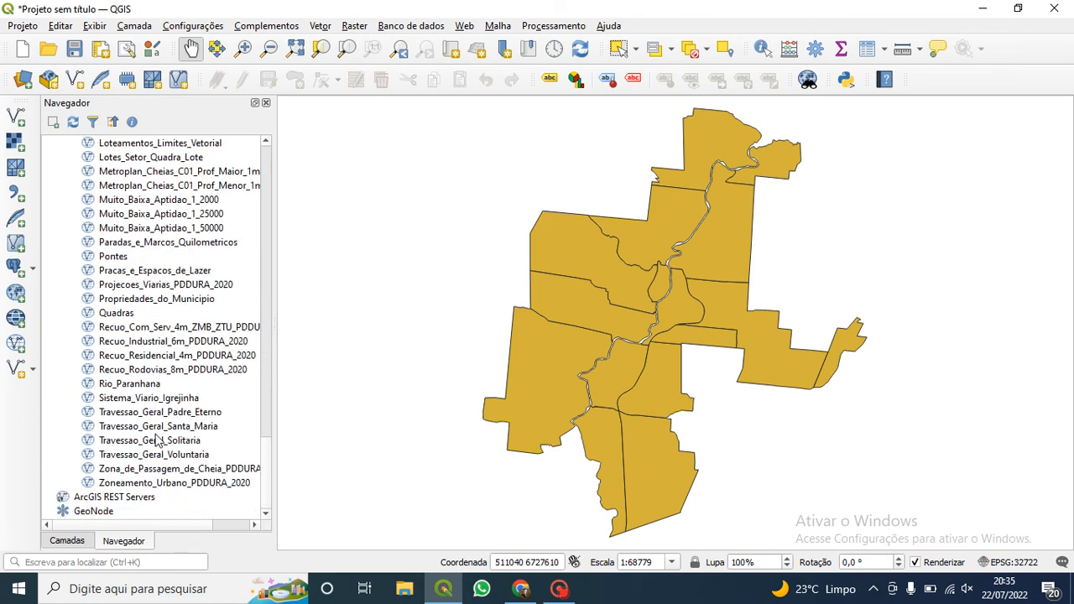
pyautogui.scroll(14, 156, 428)
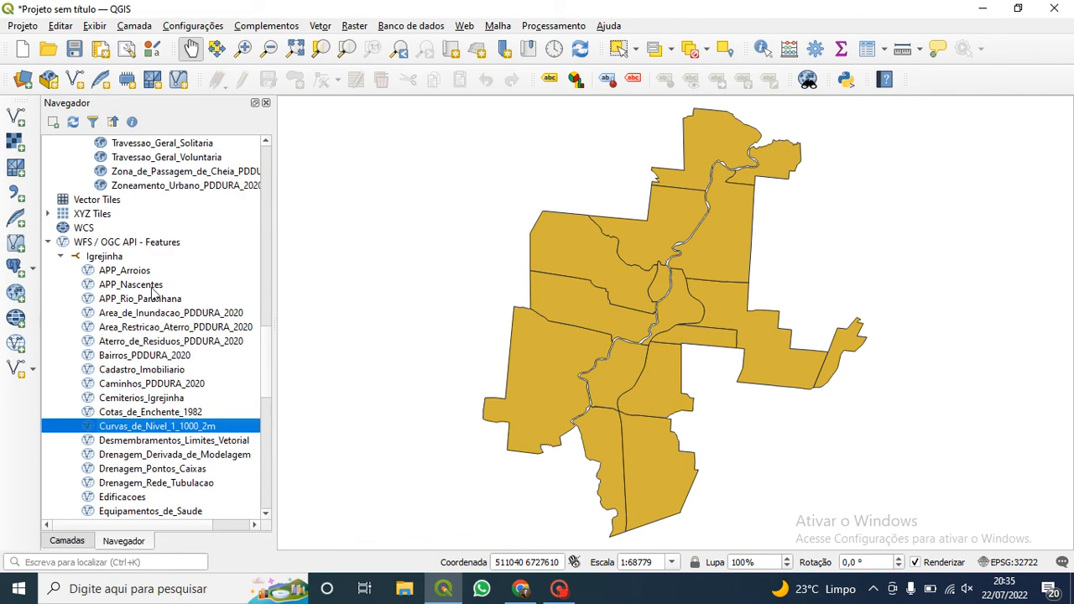
pyautogui.scroll(-2, 149, 340)
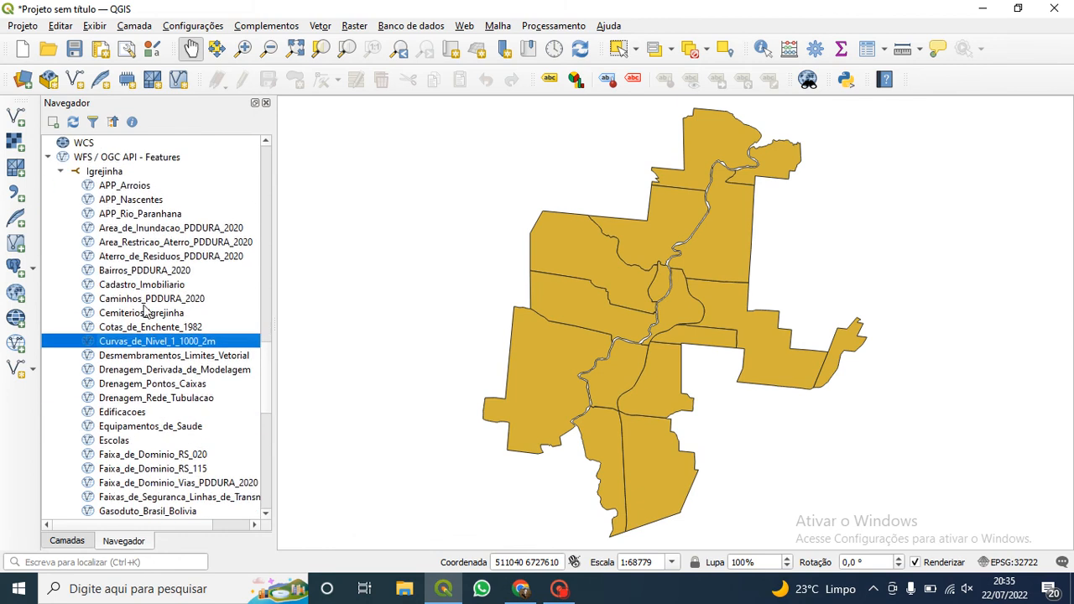
pyautogui.scroll(-2, 162, 372)
pyautogui.scroll(-1, 166, 380)
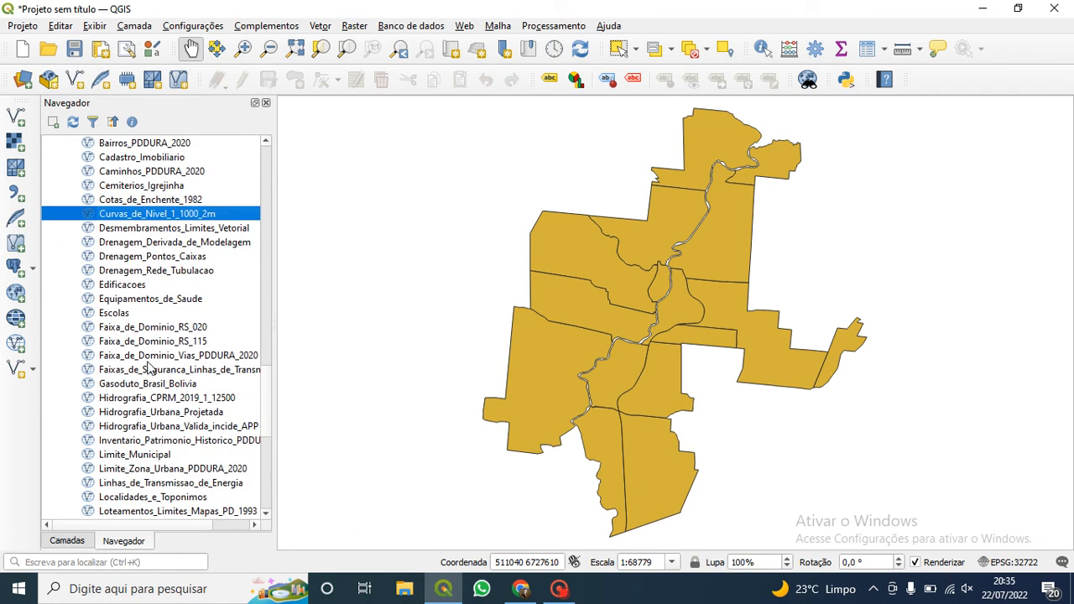
pyautogui.scroll(-1, 156, 388)
pyautogui.scroll(-3, 162, 403)
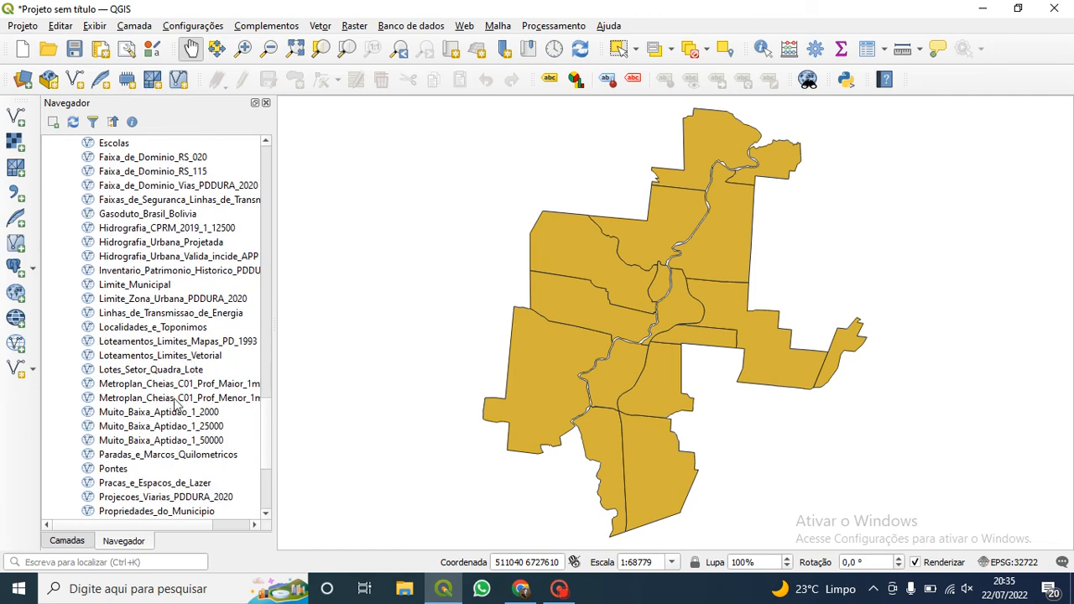
pyautogui.scroll(-2, 177, 406)
pyautogui.scroll(-3, 189, 409)
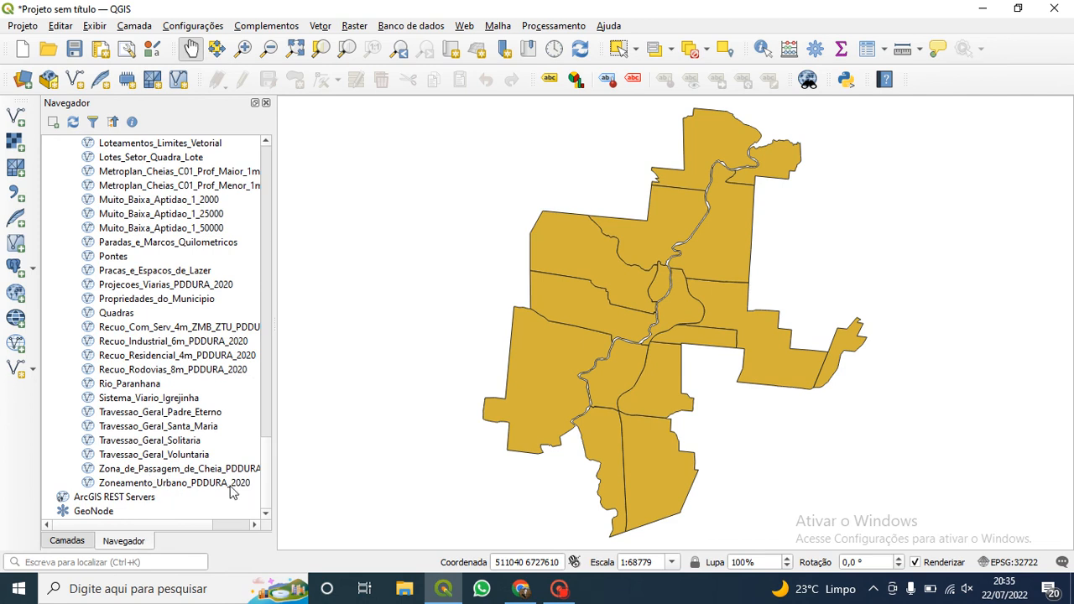
# Select the Zoneamento_Urbano_PDDURA_2020, Sistema_Viario_Igrejinha and Curvas_de_Nivel_1_1000_2m WFS layers together and view the options for the selection.
pyautogui.click(155, 481)
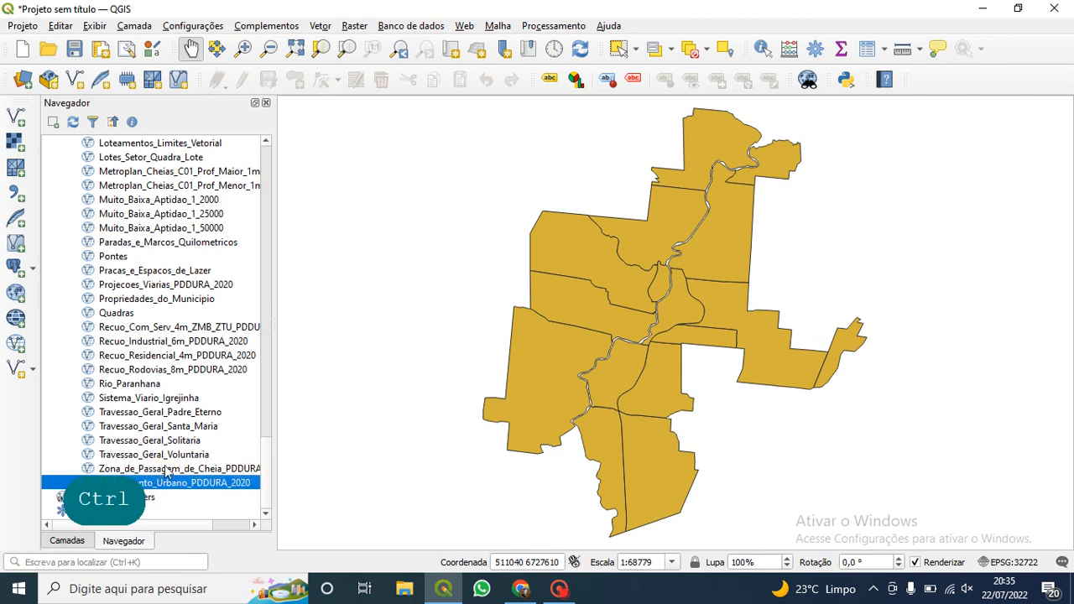
pyautogui.keyDown('ctrl'); pyautogui.click(168, 403); pyautogui.keyUp('ctrl')
pyautogui.scroll(5, 183, 411)
pyautogui.scroll(5, 183, 407)
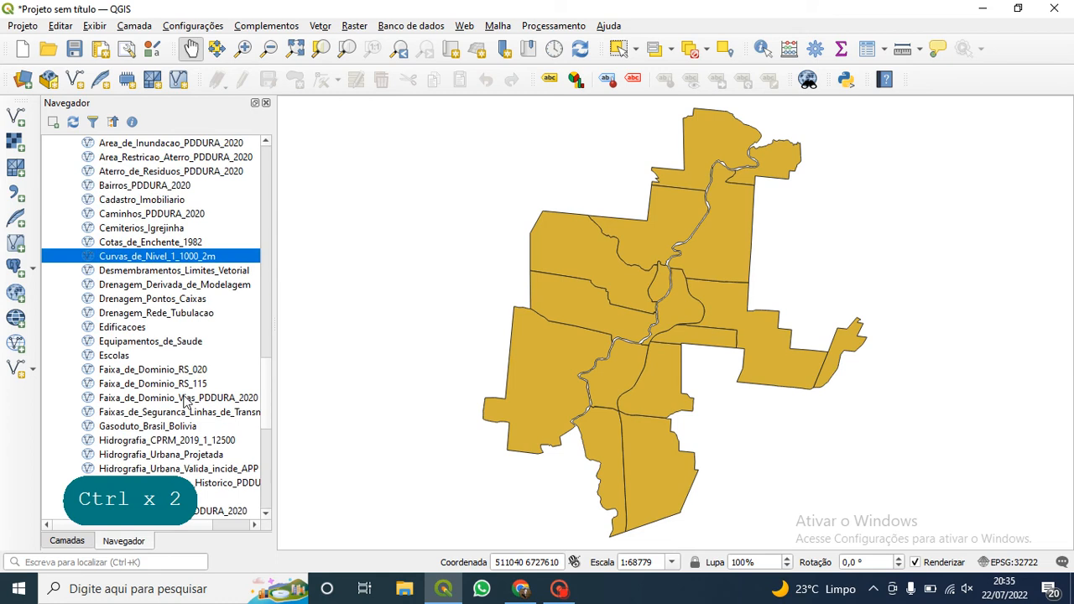
pyautogui.rightClick(185, 261)
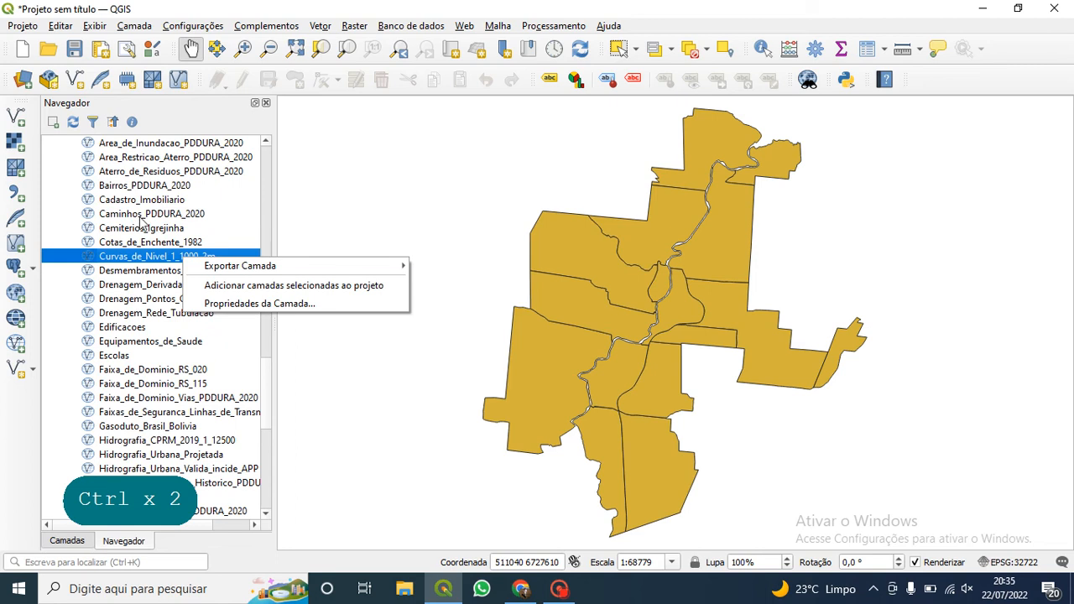
pyautogui.click(141, 158)
# Select the whole range of Igrejinha WFS layers from APP_Arroios to Zoneamento_Urbano_PDDURA_2020 and look over the selection.
pyautogui.scroll(2, 139, 176)
pyautogui.click(135, 185)
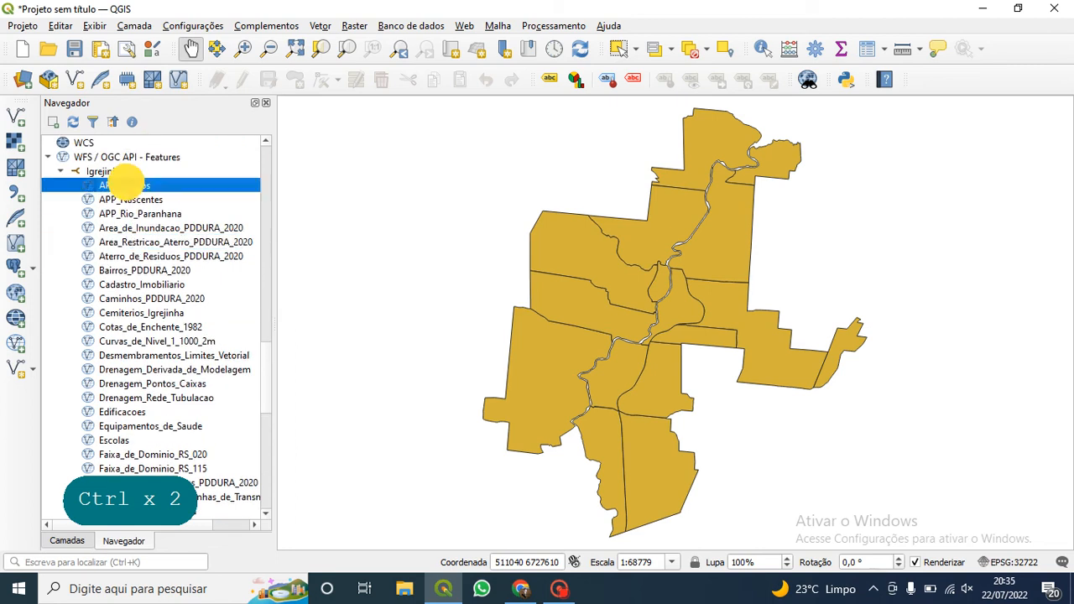
pyautogui.scroll(-12, 160, 336)
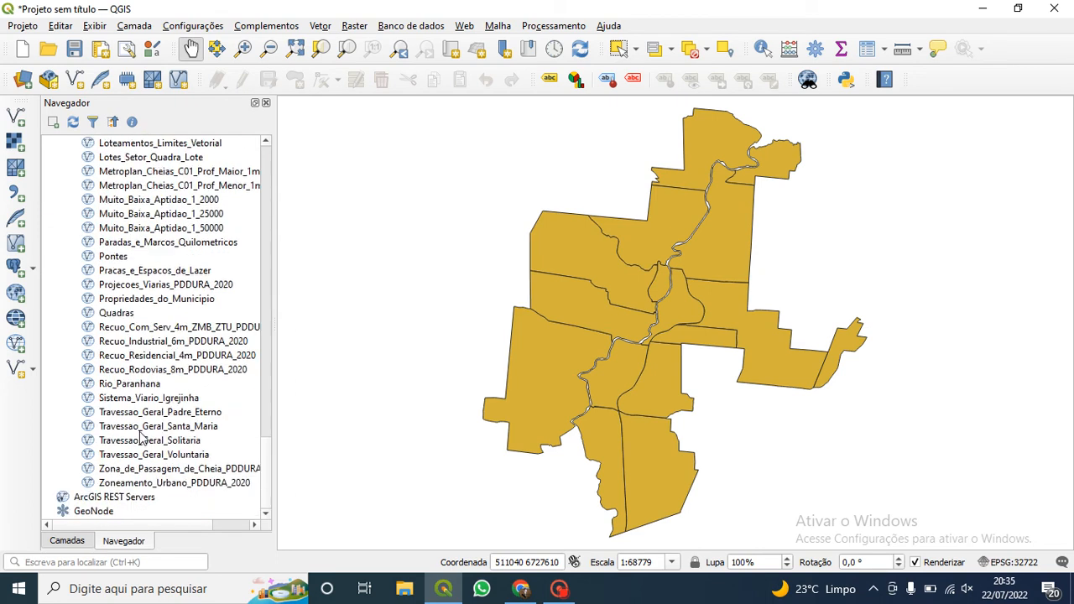
pyautogui.keyDown('shift'); pyautogui.click(133, 482); pyautogui.keyUp('shift')
pyautogui.scroll(5, 193, 342)
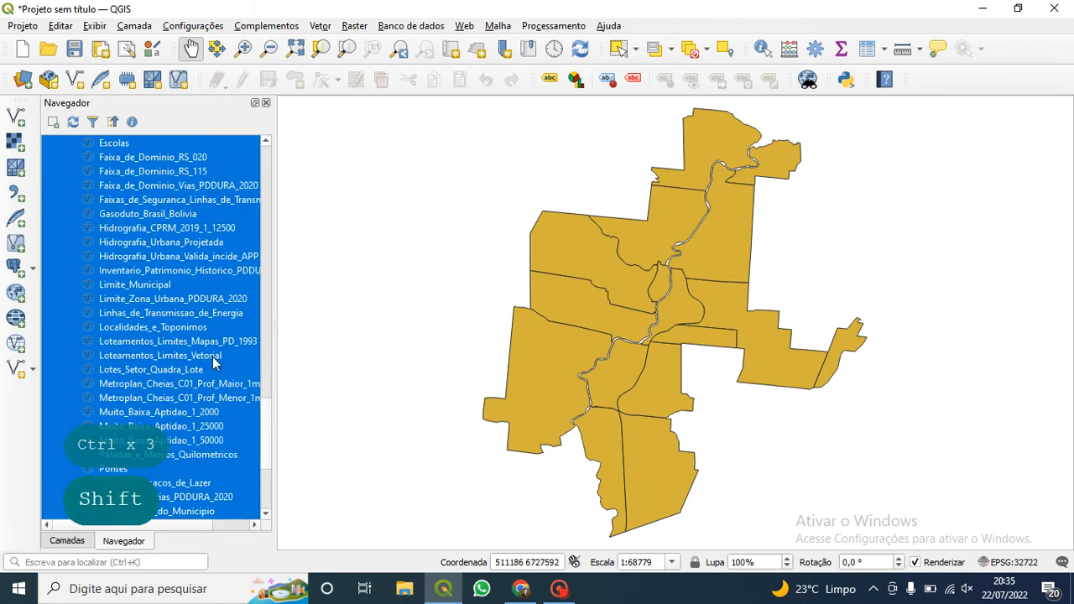
pyautogui.scroll(2, 199, 356)
pyautogui.scroll(1, 198, 369)
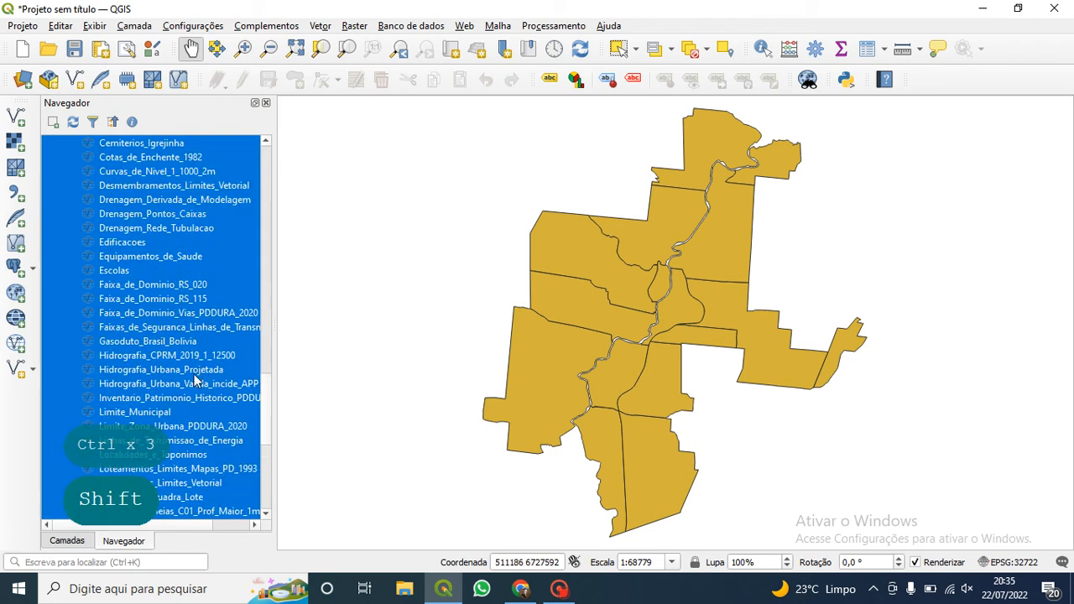
pyautogui.scroll(4, 194, 379)
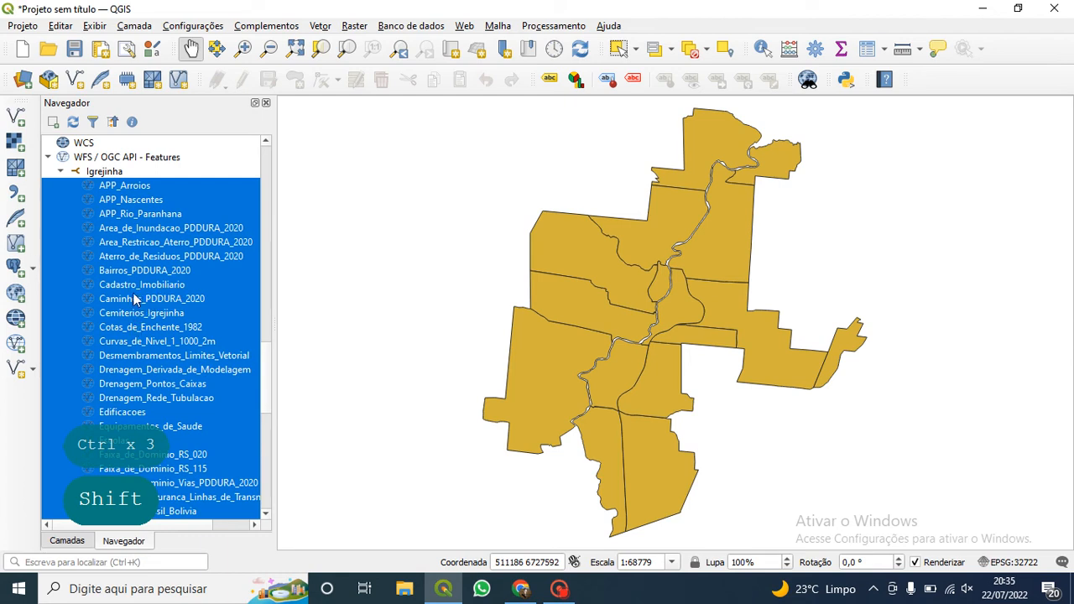
# Add the Curvas_de_Nivel_1_1000_2m, Zoneamento_Urbano_PDDURA_2020 and Sistema_Viario_Igrejinha WFS layers to the project together and view the project's layer list.
pyautogui.click(134, 341)
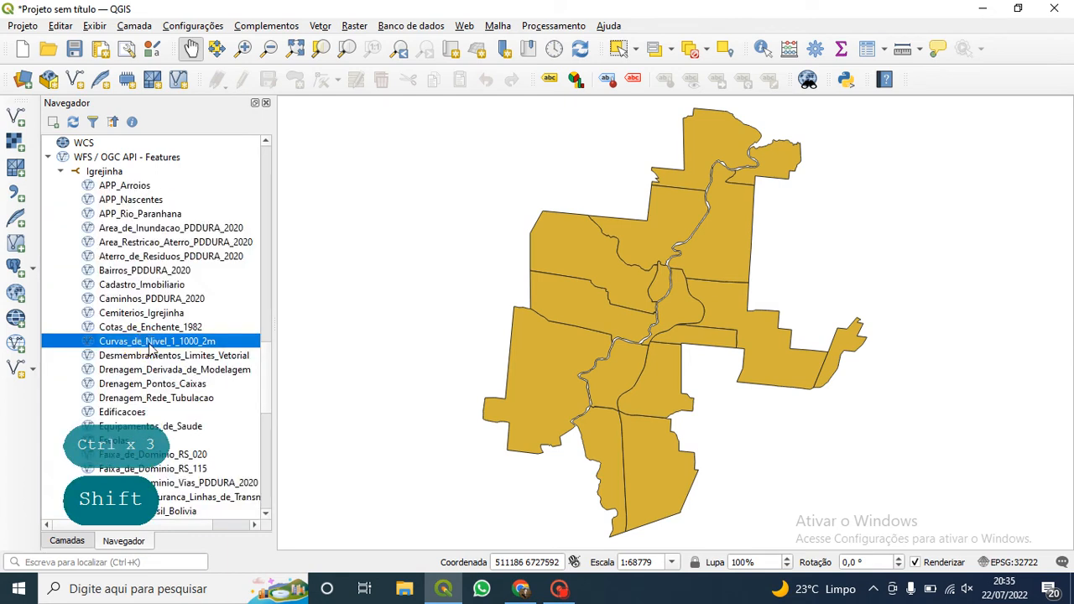
pyautogui.scroll(-5, 157, 360)
pyautogui.scroll(-5, 159, 360)
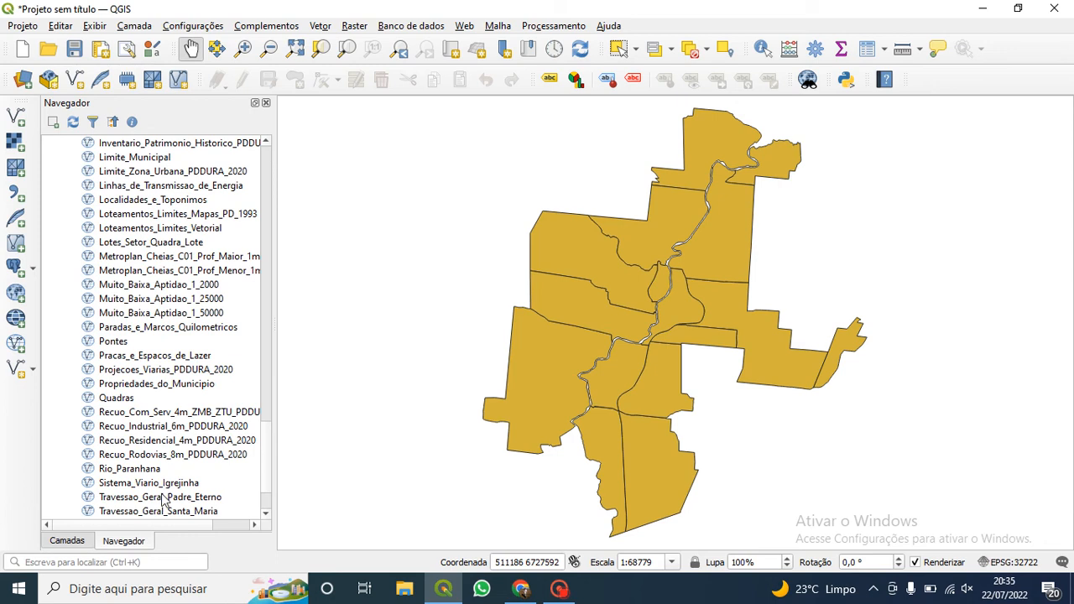
pyautogui.scroll(-2, 155, 494)
pyautogui.keyDown('ctrl'); pyautogui.click(147, 483); pyautogui.keyUp('ctrl')
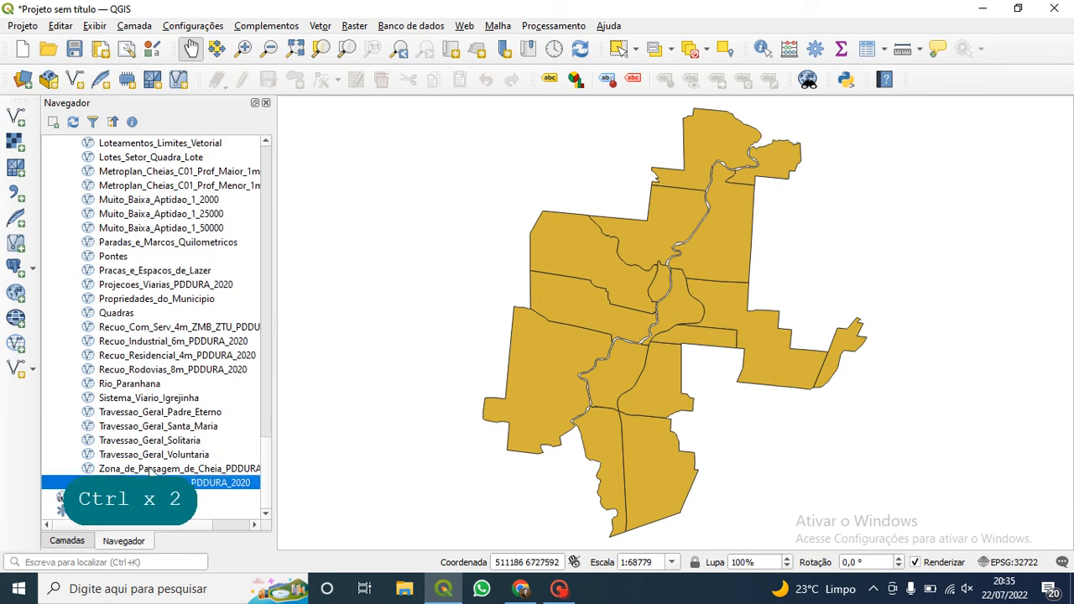
pyautogui.keyDown('ctrl'); pyautogui.click(151, 397); pyautogui.keyUp('ctrl')
pyautogui.rightClick(157, 399)
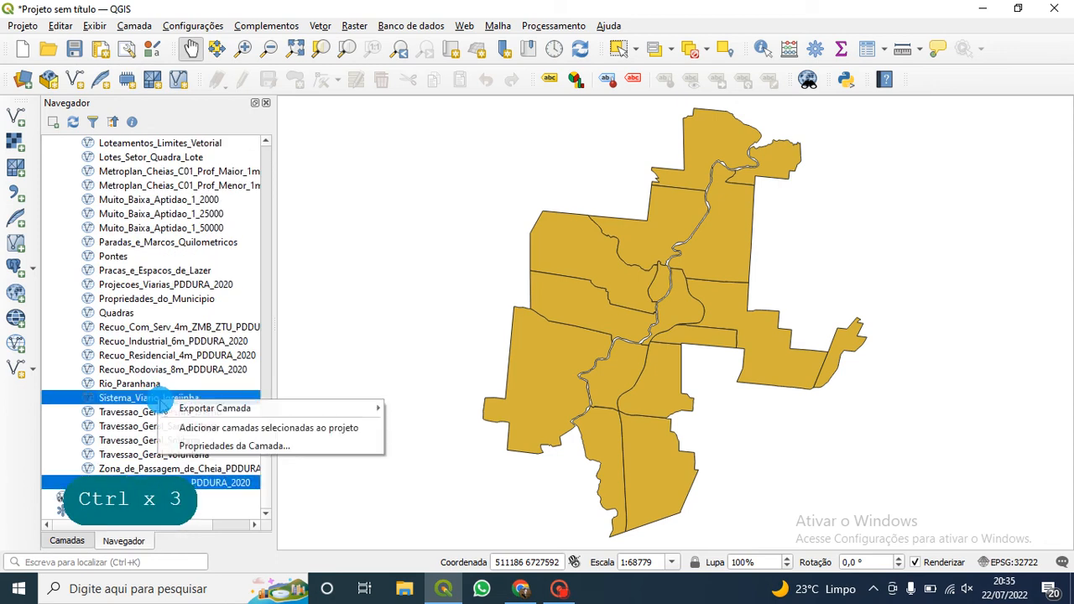
pyautogui.click(238, 429)
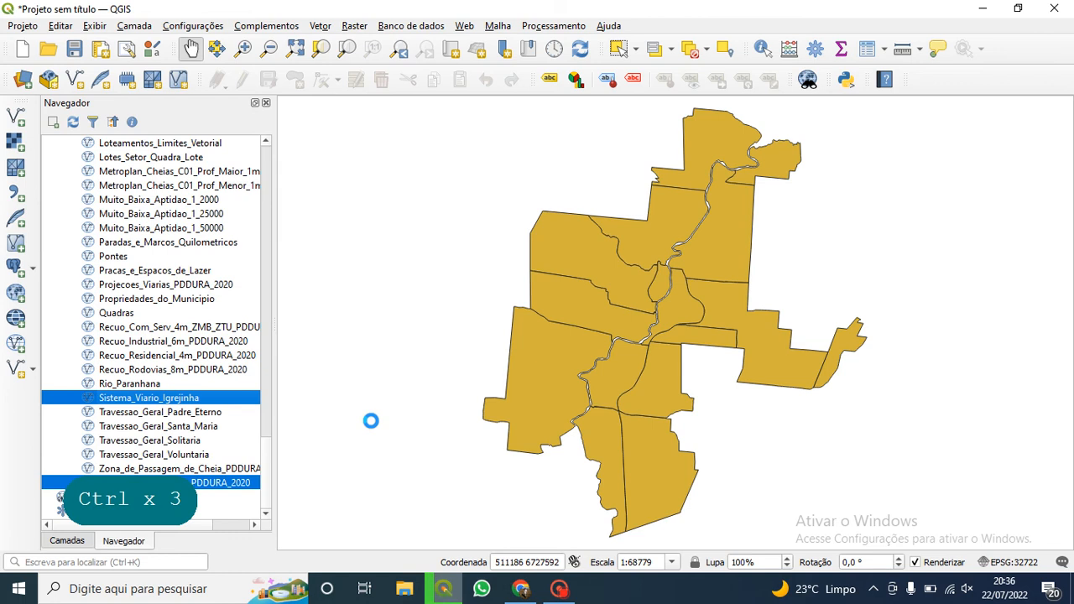
pyautogui.hotkey('alt', 's')
pyautogui.hotkey('alt', 's')
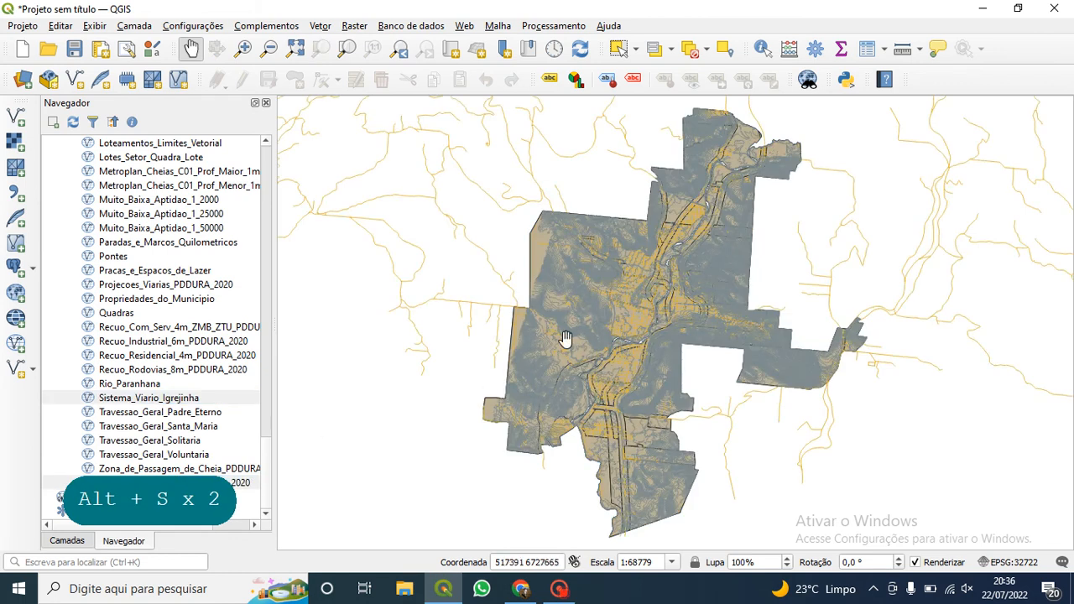
pyautogui.click(68, 541)
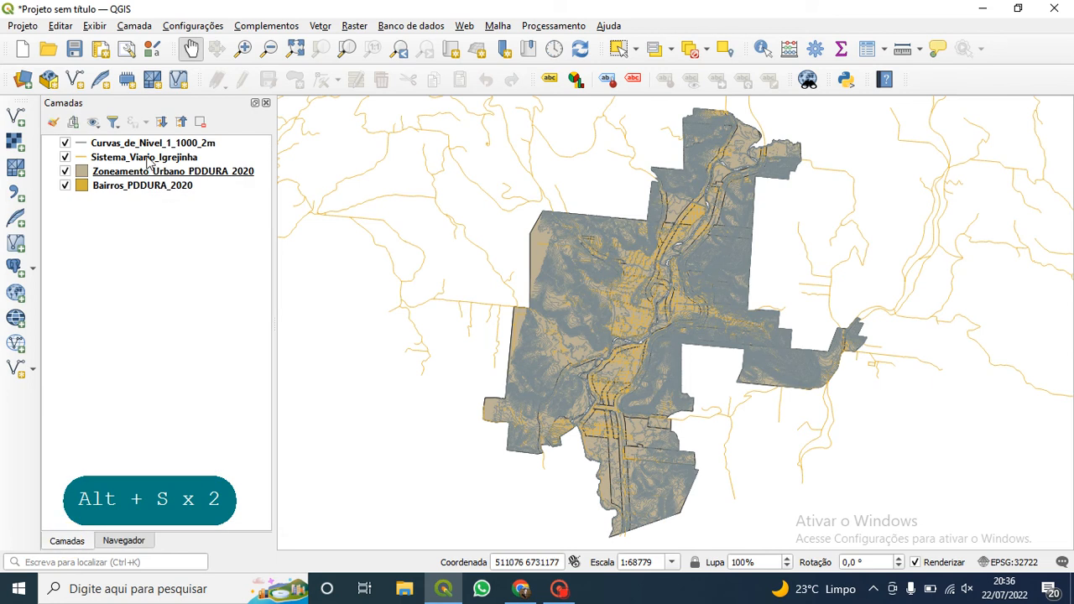
# Select only Sistema_Viario_Igrejinha in the Navegador and start exporting that layer to a file.
pyautogui.click(124, 541)
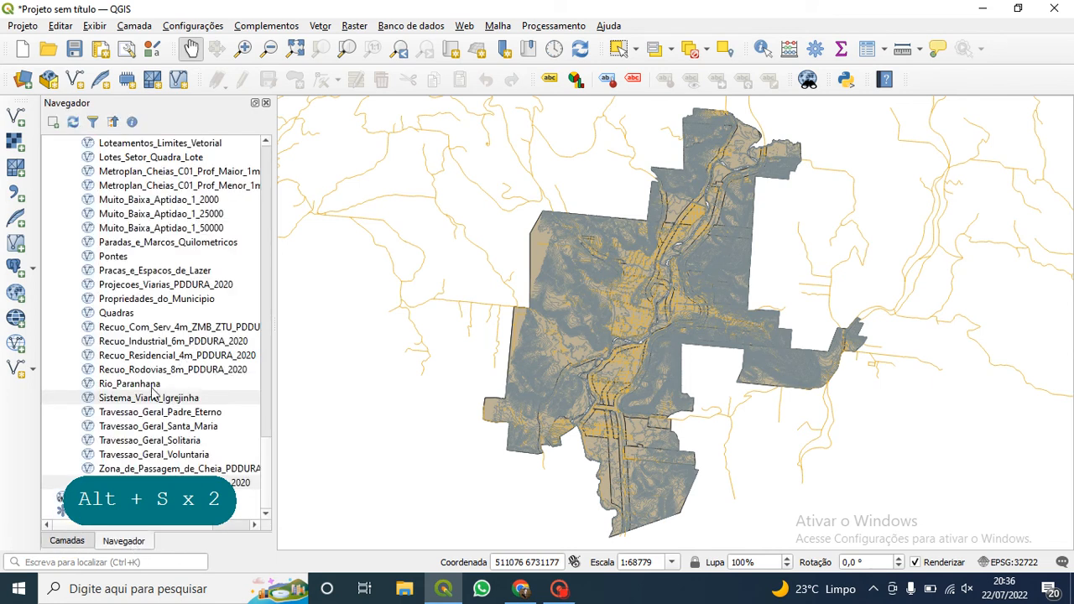
pyautogui.rightClick(140, 400)
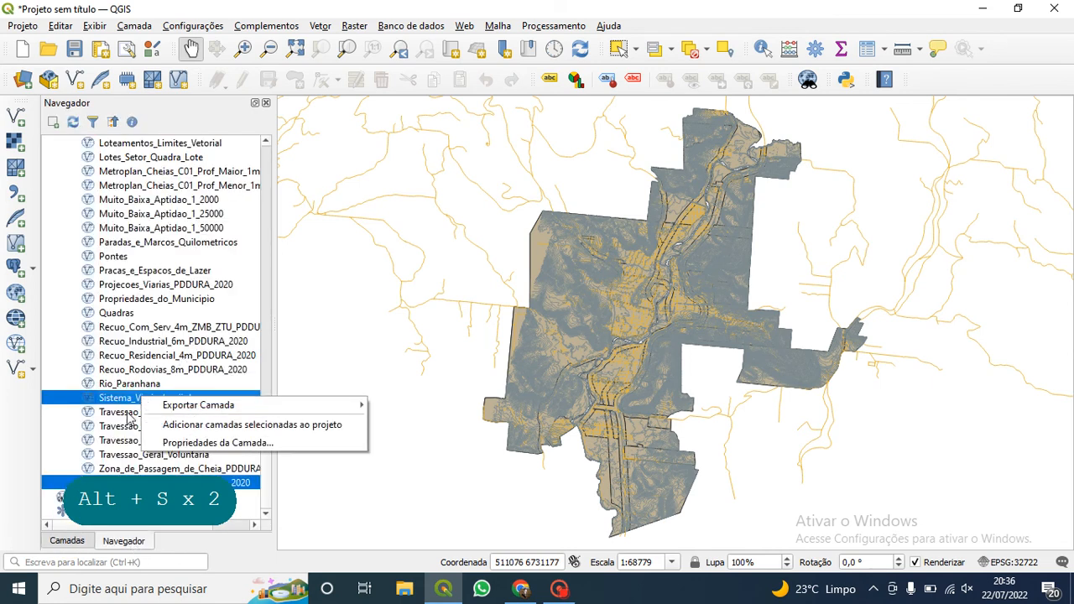
pyautogui.click(141, 411)
pyautogui.click(139, 396)
pyautogui.rightClick(139, 398)
pyautogui.moveTo(216, 406)
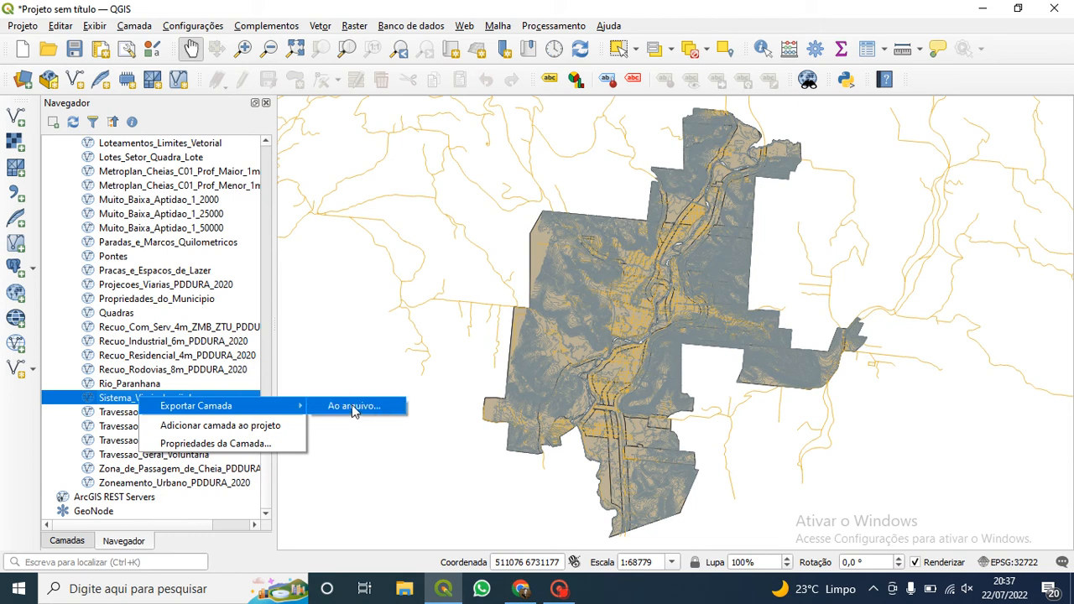
pyautogui.click(353, 406)
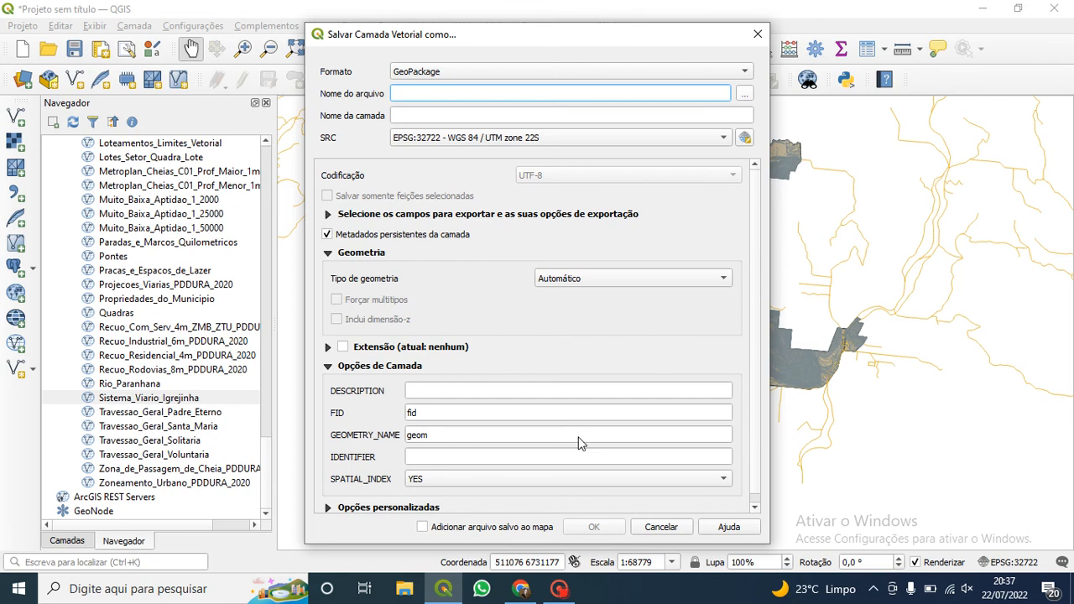
# Export the layer as a GeoPackage named "sistema viário" in the Downloads folder, adding the saved file to the map.
pyautogui.click(742, 95)
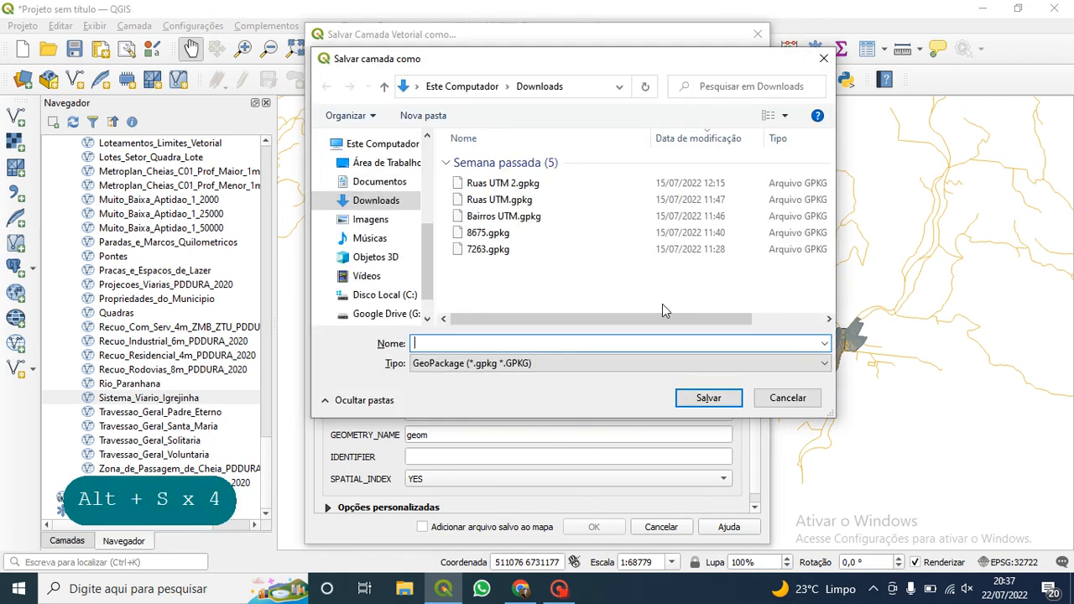
pyautogui.click(461, 343)
pyautogui.write('sis')
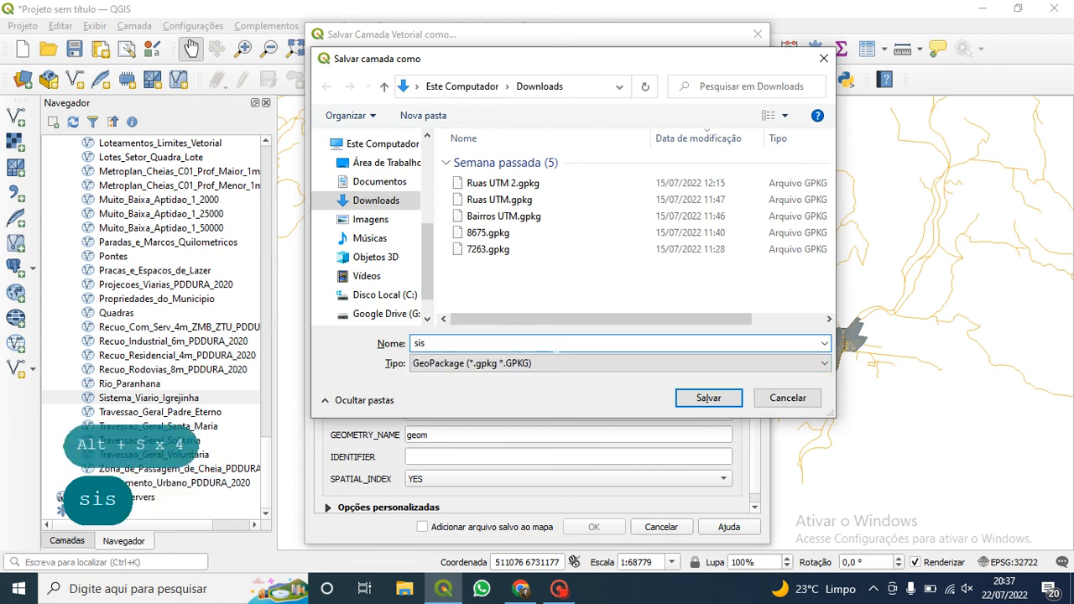
pyautogui.write('tema vi')
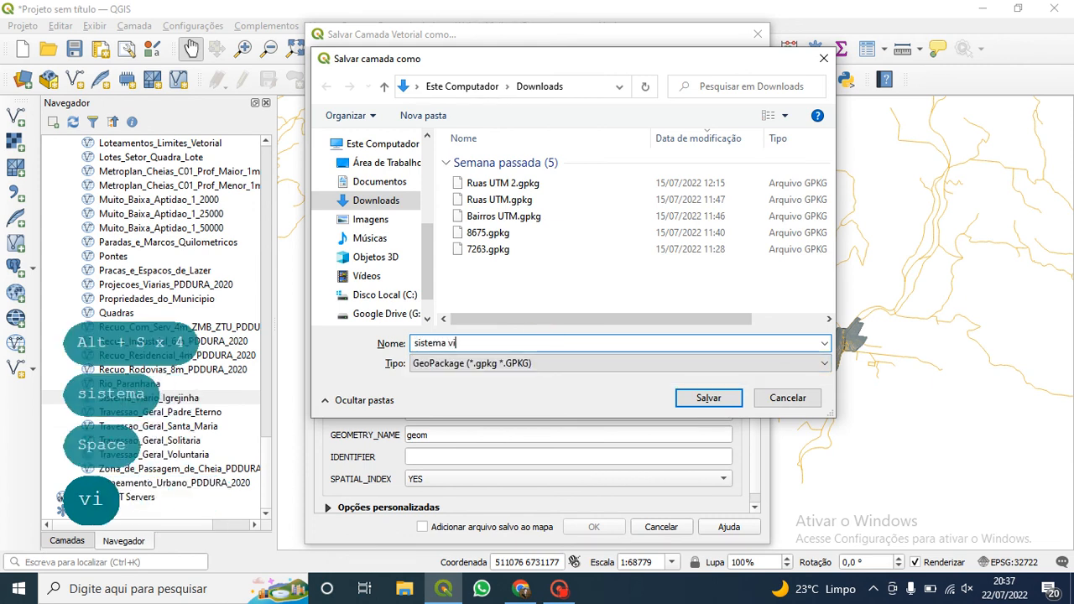
pyautogui.write('ário')
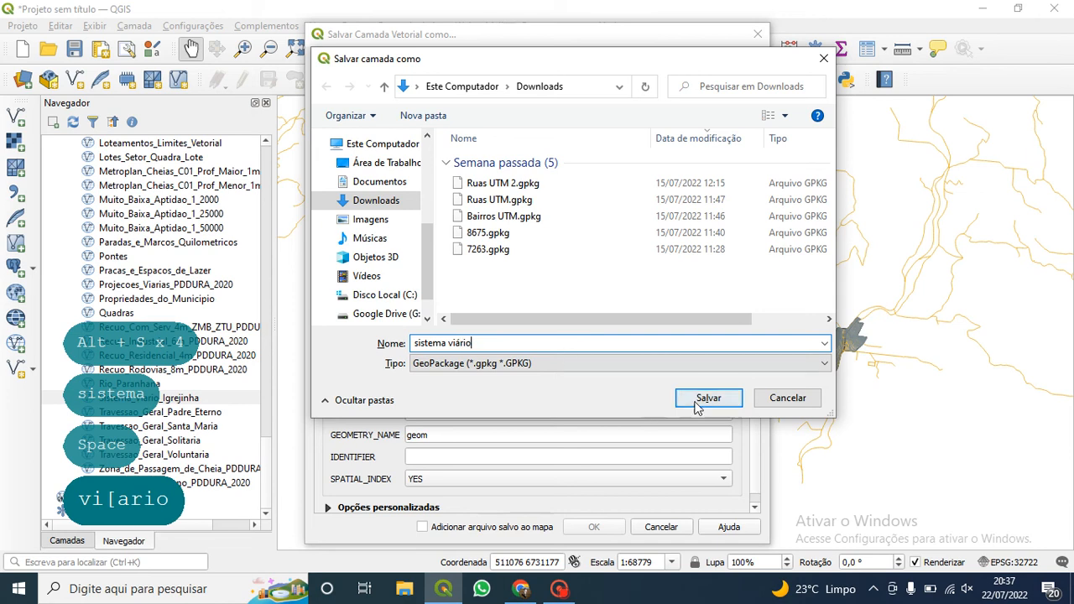
pyautogui.click(695, 406)
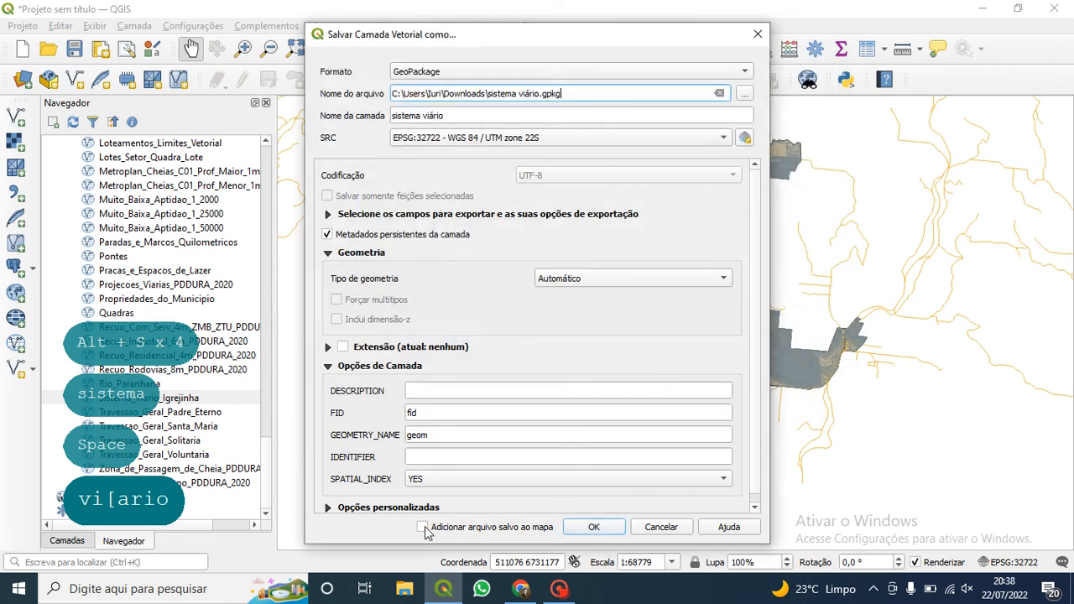
pyautogui.click(422, 527)
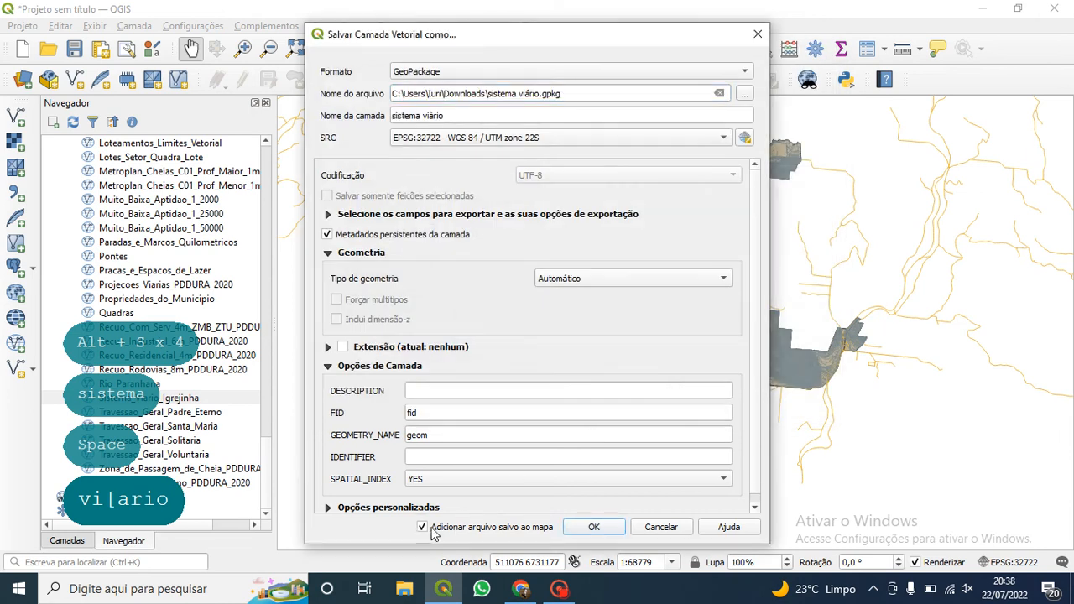
pyautogui.click(593, 528)
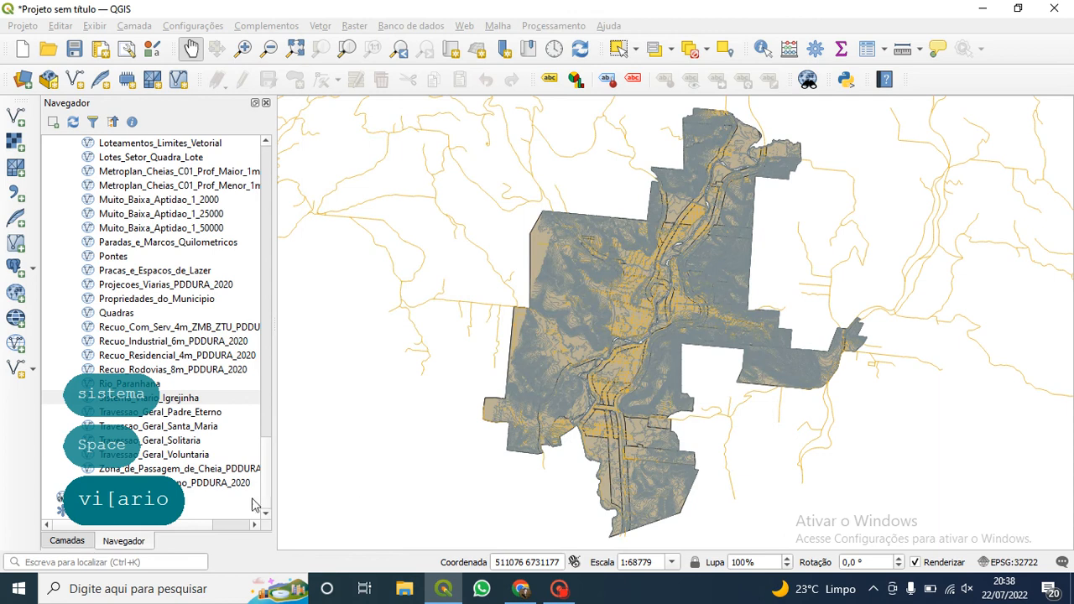
pyautogui.hotkey('alt', 's')
pyautogui.hotkey('alt', 's')
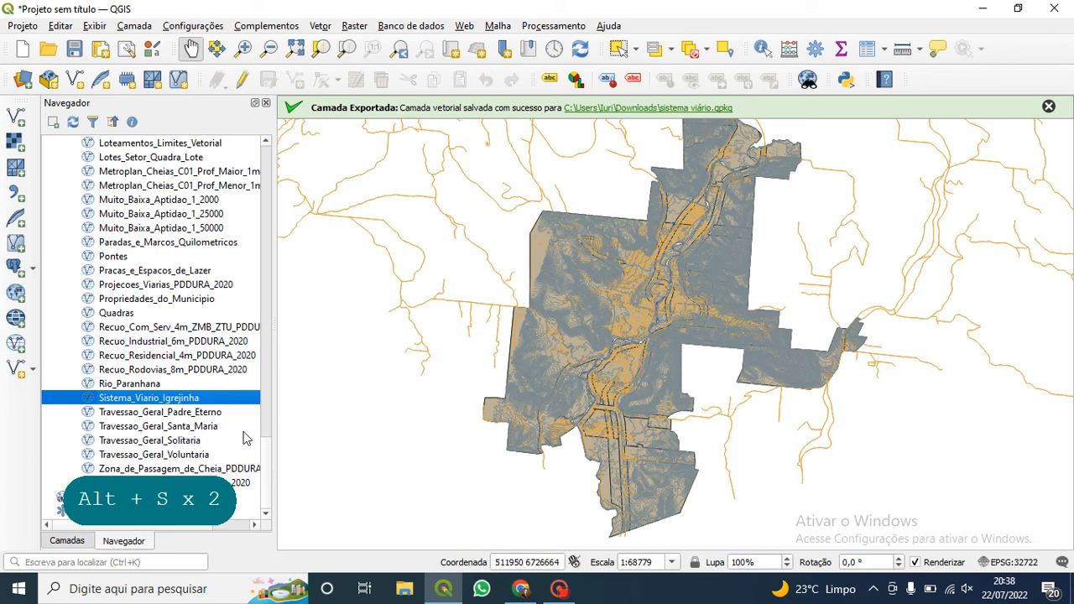
# View the source details of Sistema_Viario_Igrejinha in the project's layer list and hide the exported sistema viário layer.
pyautogui.click(63, 541)
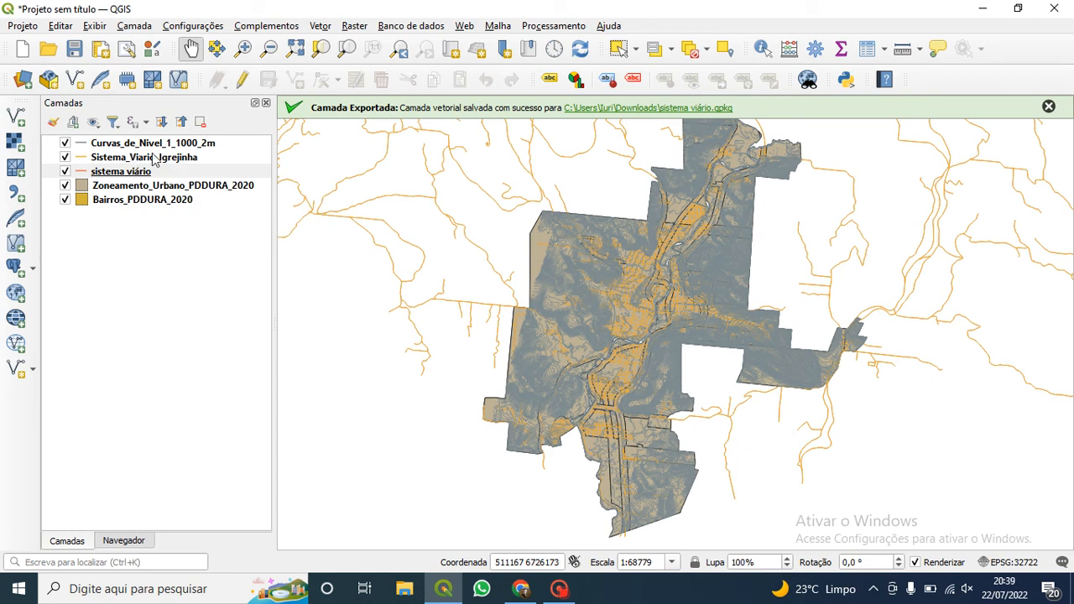
pyautogui.moveTo(158, 161)
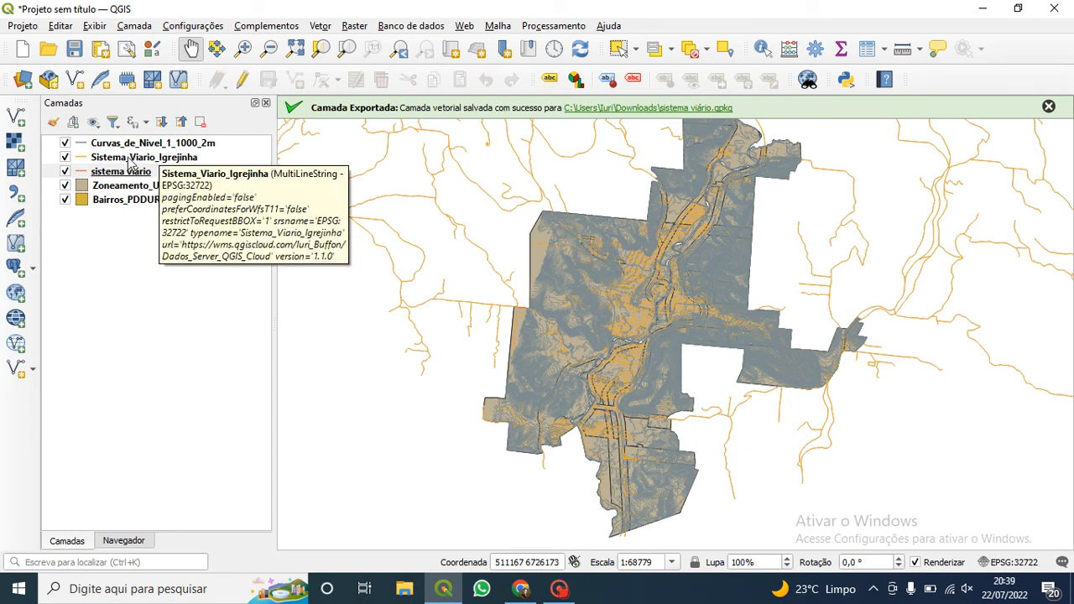
pyautogui.click(67, 169)
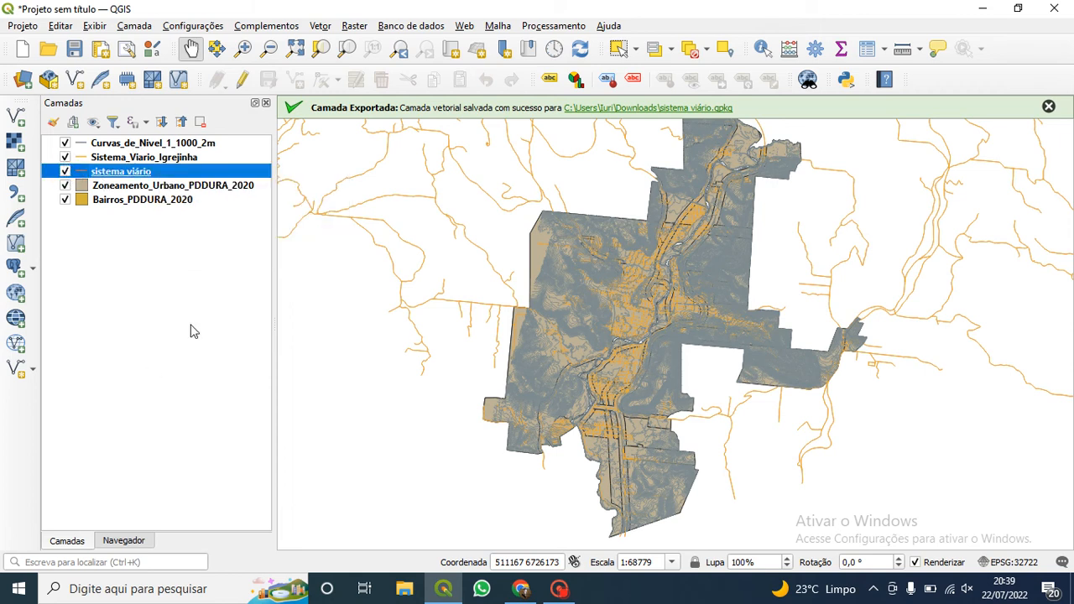
pyautogui.hotkey('alt', 's')
pyautogui.hotkey('alt', 's')
pyautogui.hotkey('alt', 's')
pyautogui.hotkey('alt', 's')
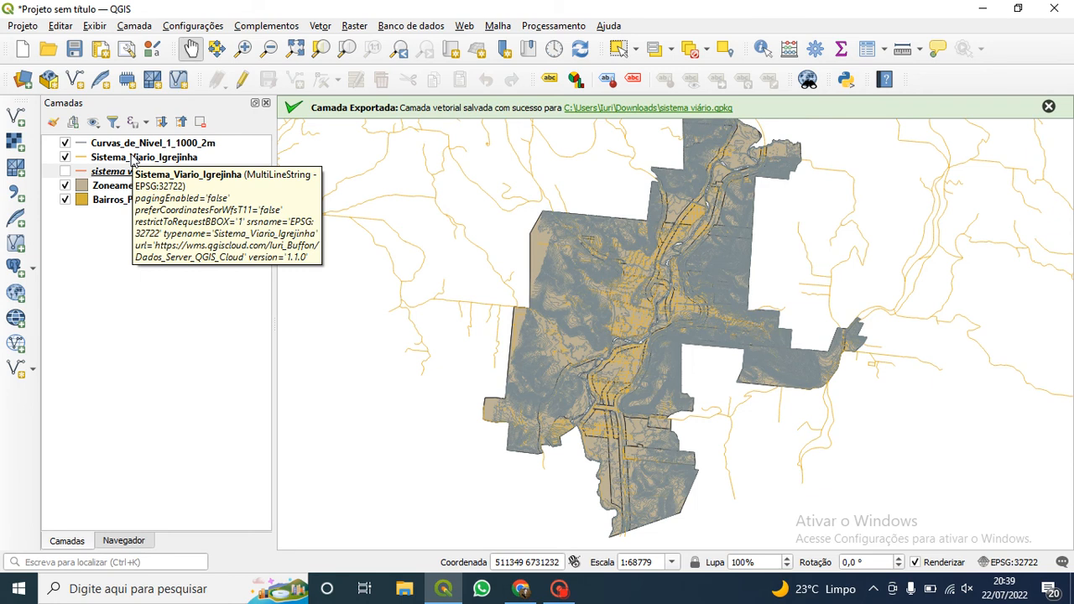
# Open the attribute table of Sistema_Viario_Igrejinha, look across its columns and close it.
pyautogui.click(154, 160)
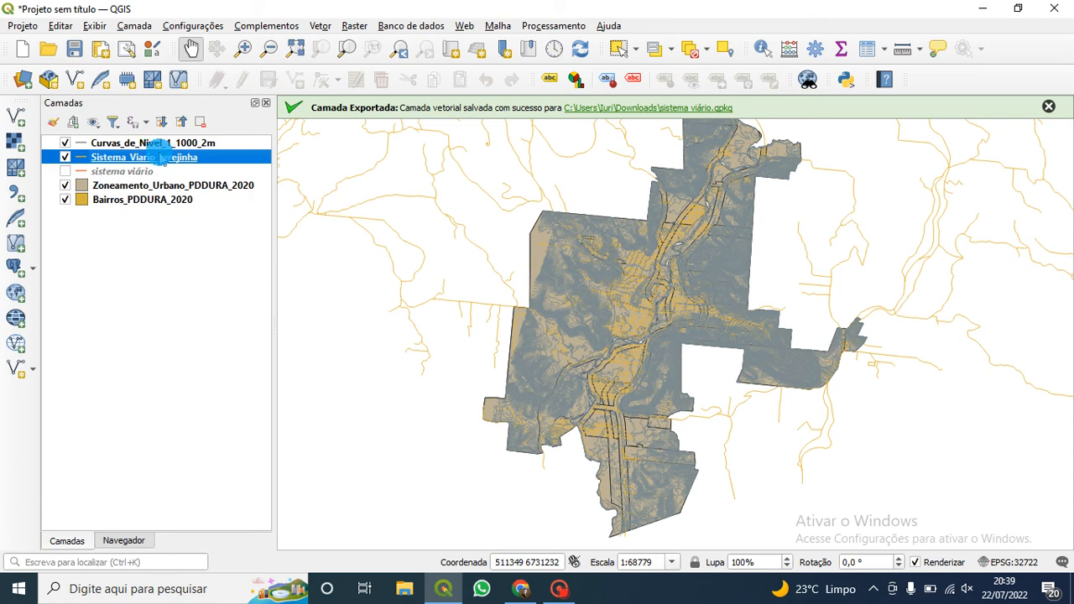
pyautogui.rightClick(160, 154)
pyautogui.click(230, 364)
pyautogui.hotkey('alt', 's')
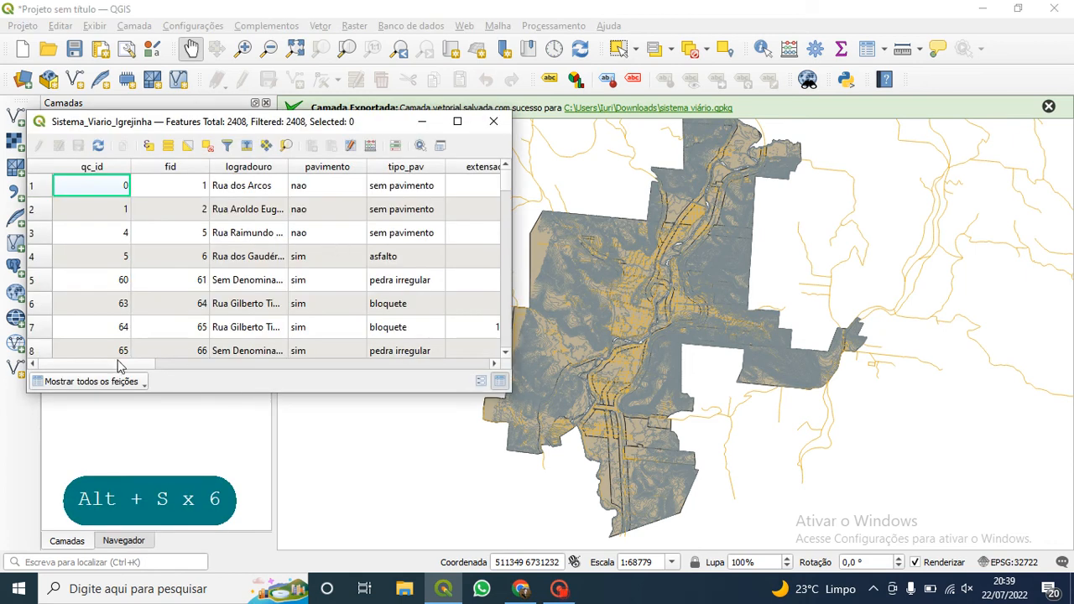
pyautogui.moveTo(121, 364); pyautogui.dragTo(247, 369)
pyautogui.click(493, 121)
pyautogui.click(89, 158)
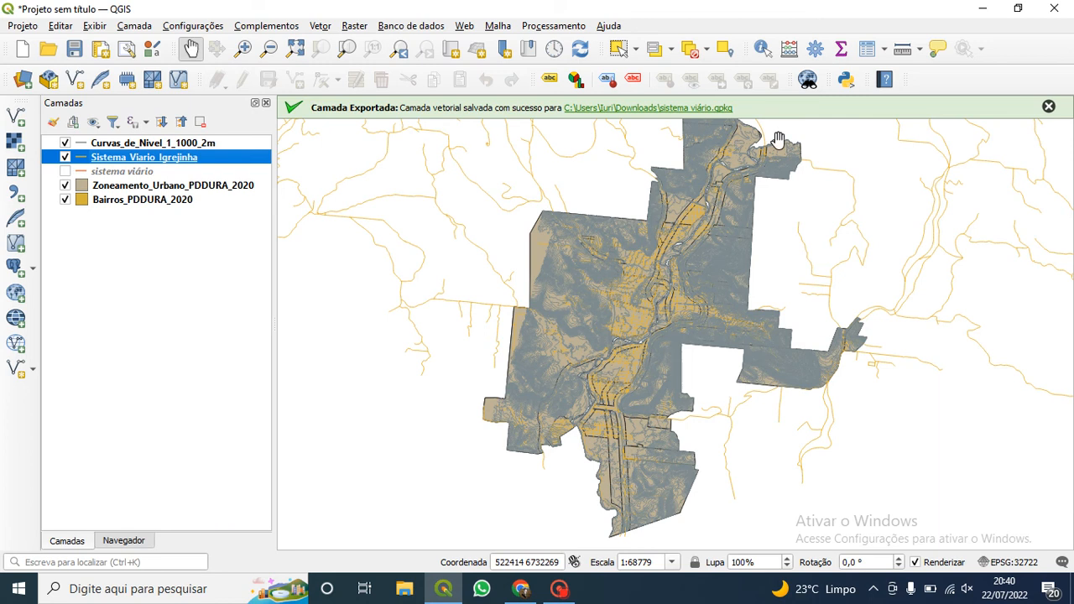
# Hide the Bairros_PDDURA_2020 and Curvas_de_Nivel_1_1000_2m layers on the map.
pyautogui.click(65, 199)
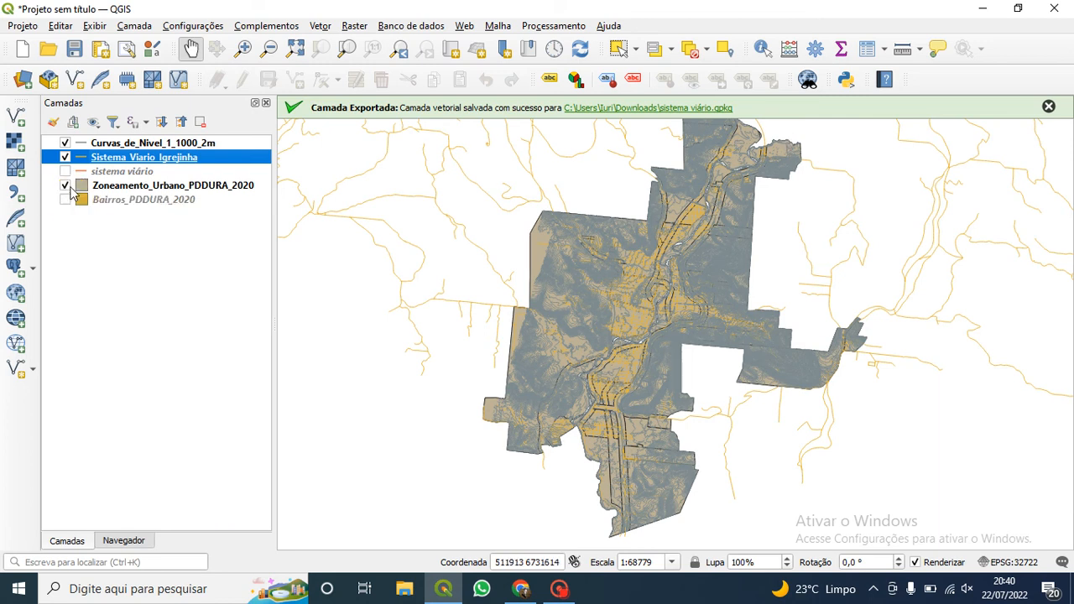
pyautogui.click(66, 142)
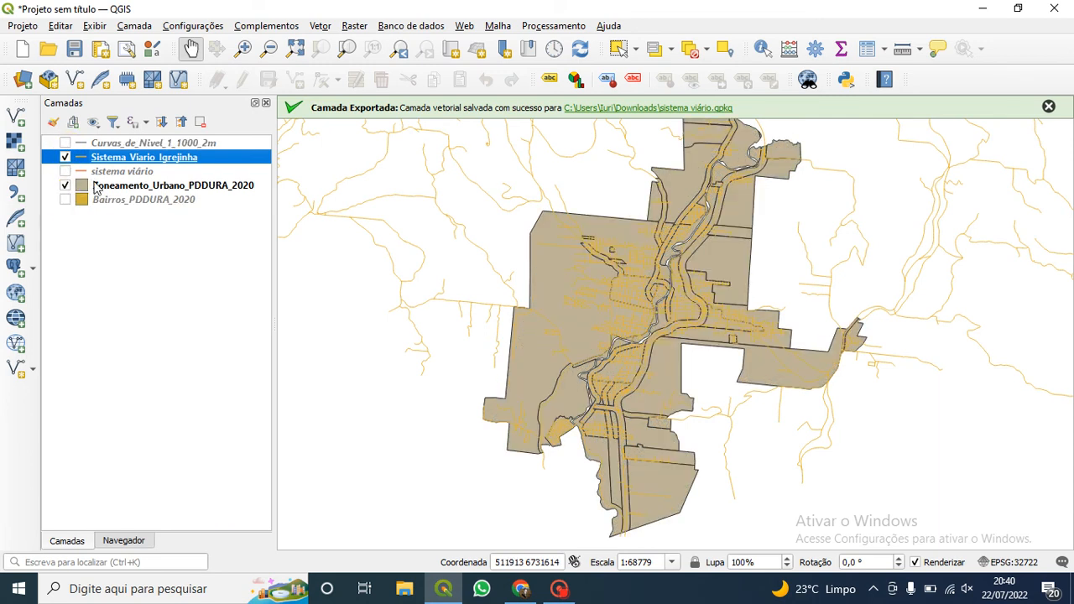
# Identify the large western zone of Zoneamento_Urbano_PDDURA_2020, review its feature attributes and close the attribute form.
pyautogui.click(94, 185)
pyautogui.click(762, 48)
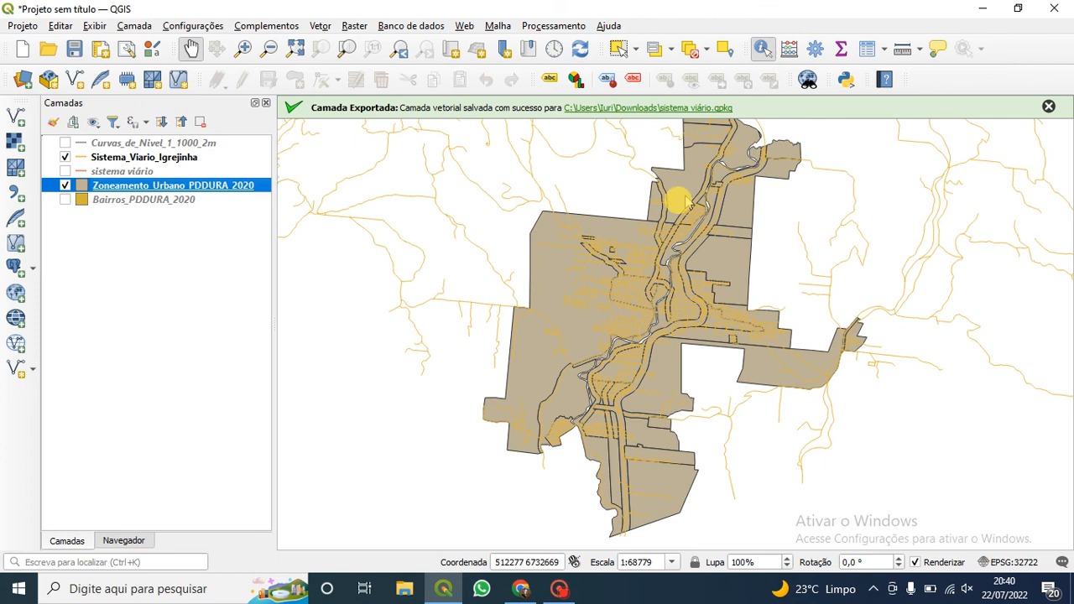
pyautogui.click(570, 316)
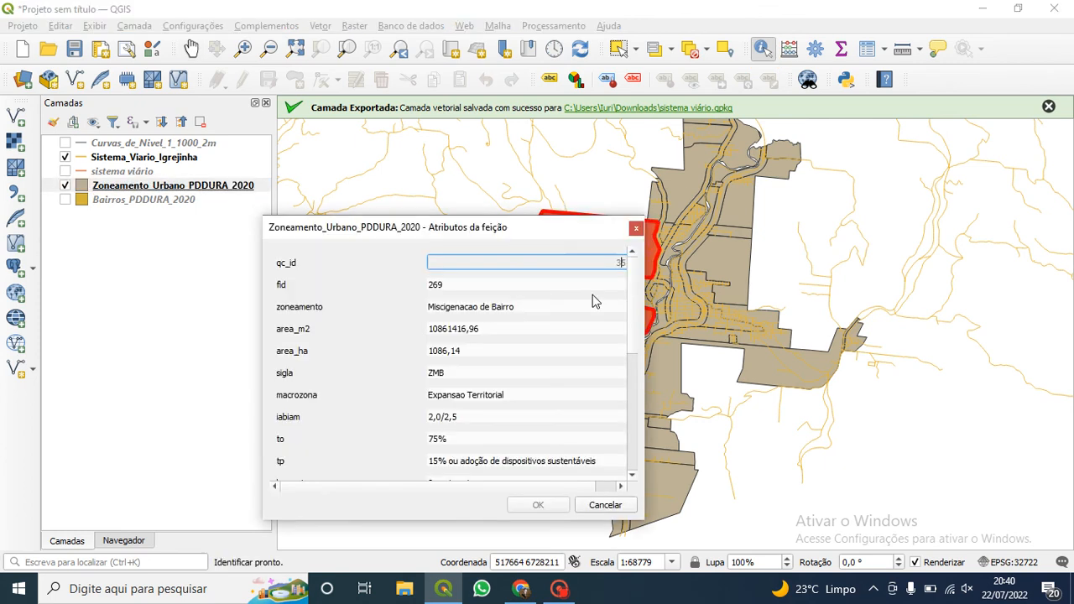
pyautogui.moveTo(388, 229); pyautogui.dragTo(351, 171)
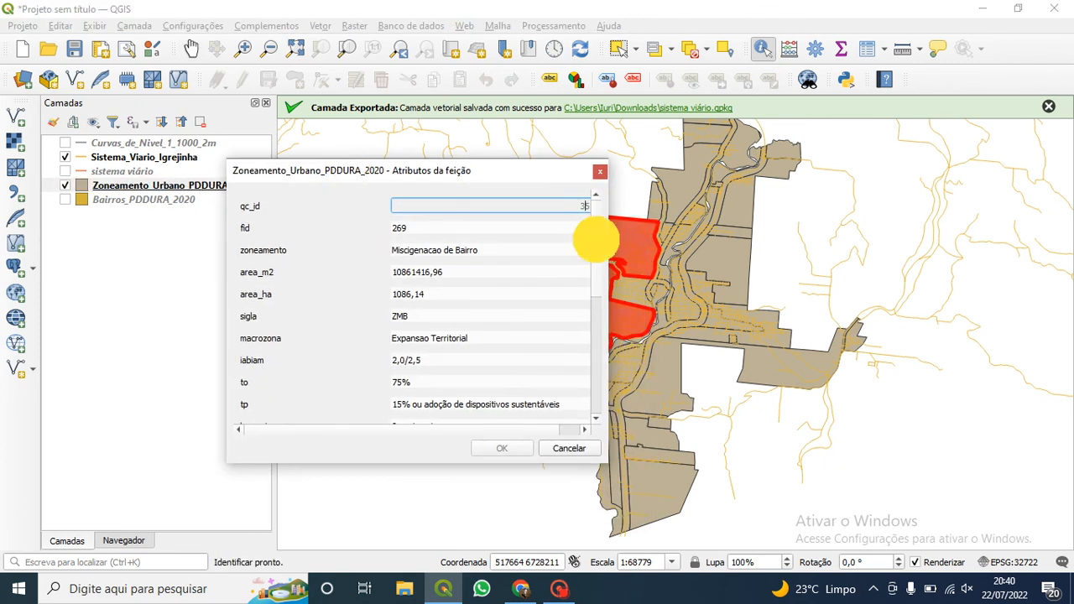
pyautogui.moveTo(589, 240)
pyautogui.mouseDown()
pyautogui.moveTo(610, 340)
pyautogui.moveTo(602, 372)
pyautogui.moveTo(605, 226)
pyautogui.mouseUp()
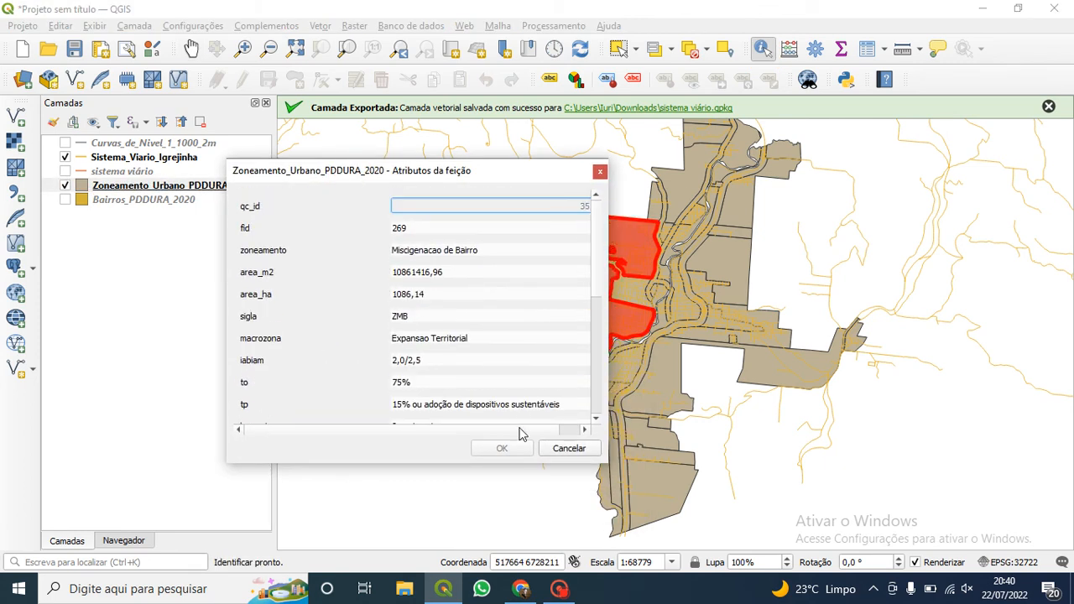
pyautogui.moveTo(520, 428); pyautogui.dragTo(555, 430)
pyautogui.click(600, 171)
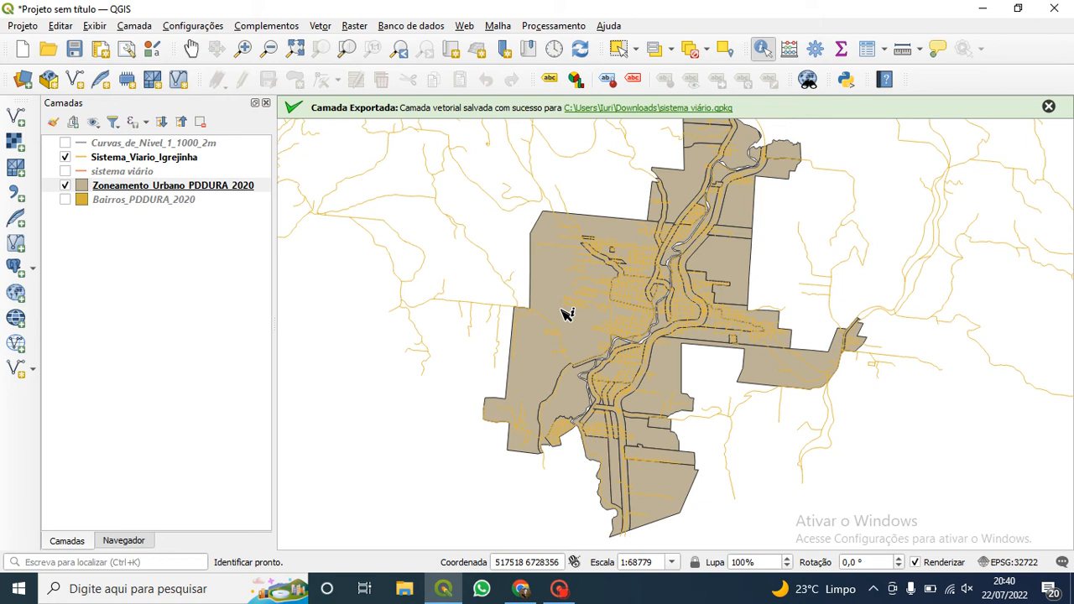
# Switch from identifying features to the feature selection tool.
pyautogui.click(617, 48)
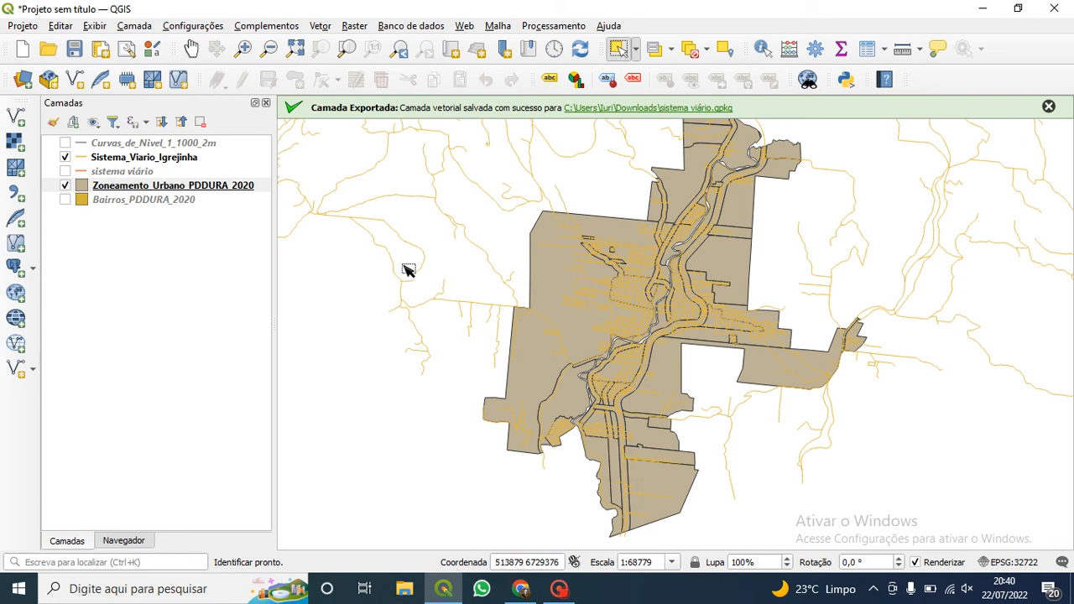
pyautogui.hotkey('alt', 's')
pyautogui.hotkey('alt', 's')
pyautogui.hotkey('alt', 's')
pyautogui.hotkey('alt', 's')
pyautogui.hotkey('alt', 's')
pyautogui.hotkey('alt', 's')
pyautogui.hotkey('alt', 's')
pyautogui.hotkey('alt', 's')
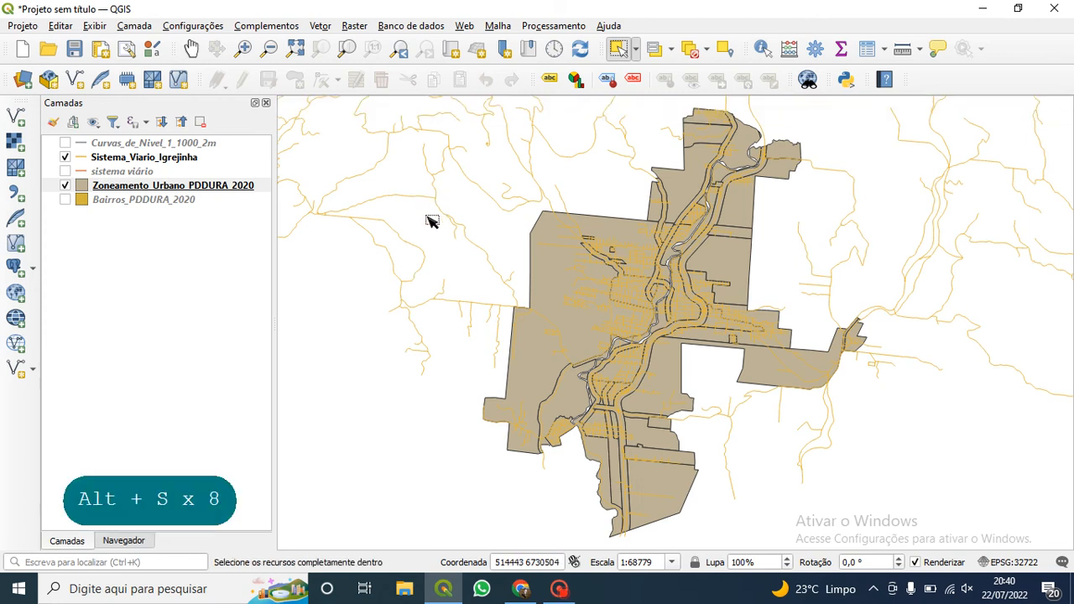
pyautogui.rightClick(117, 186)
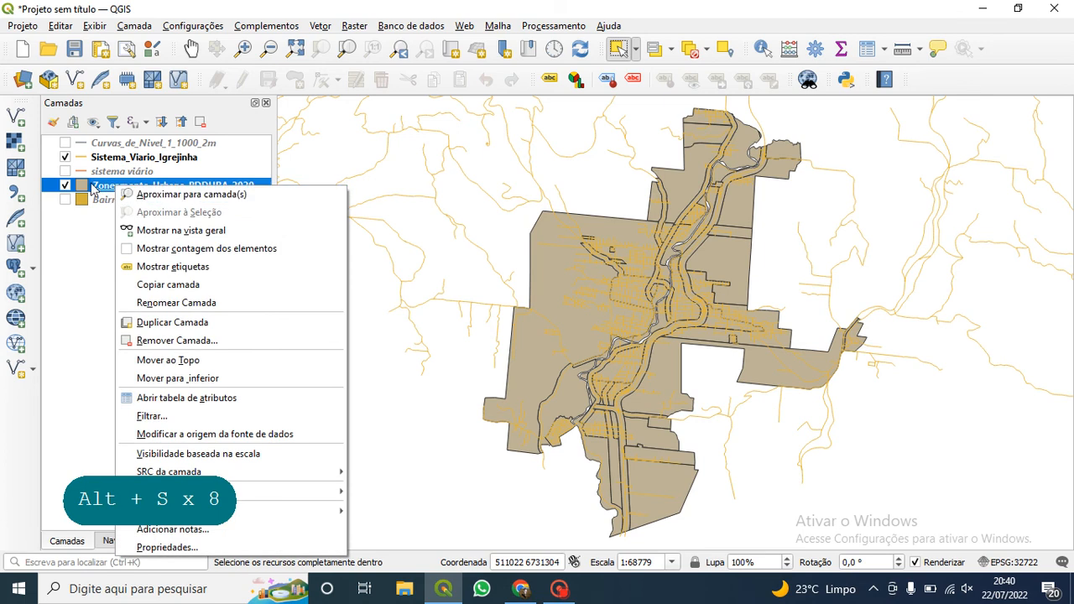
pyautogui.click(112, 542)
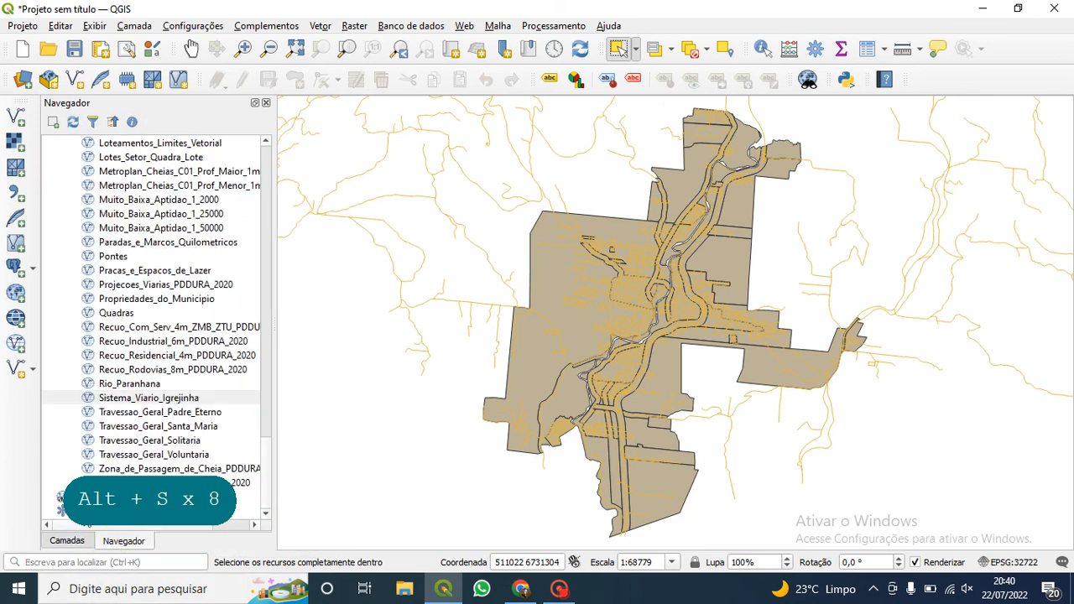
pyautogui.click(67, 541)
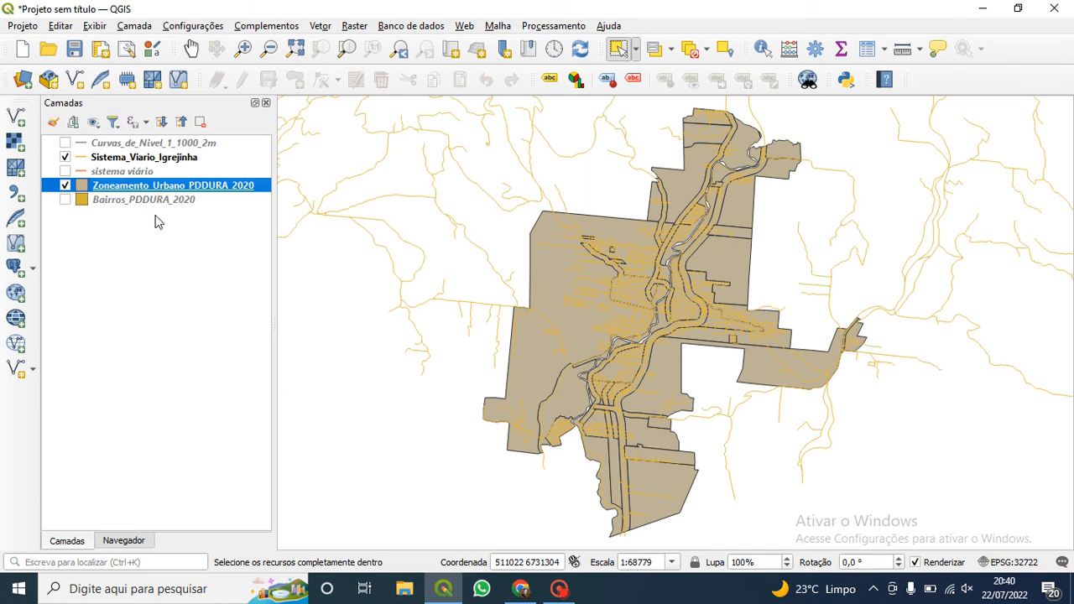
# Export Zoneamento_Urbano_PDDURA_2020 as a GeoPackage named "zoneamento" in the Downloads folder, adding the saved file to the map.
pyautogui.rightClick(166, 187)
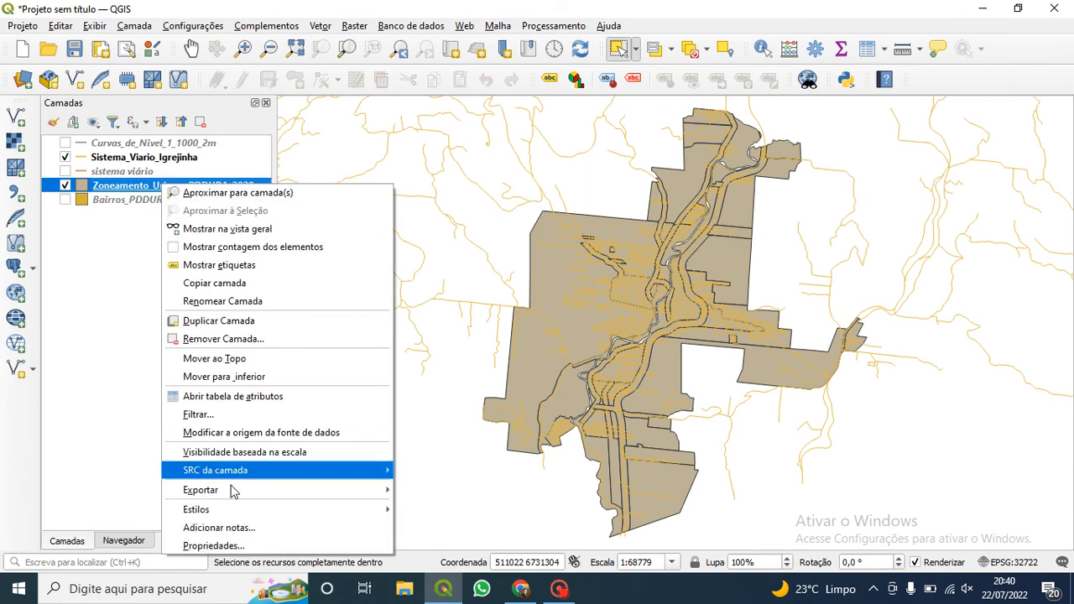
pyautogui.moveTo(265, 491)
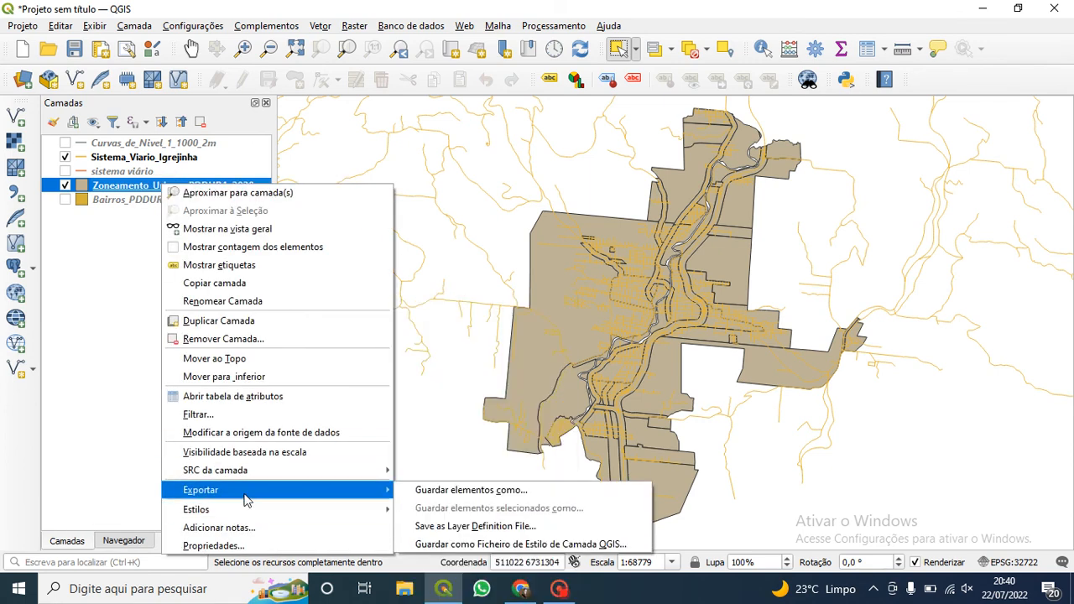
pyautogui.click(482, 496)
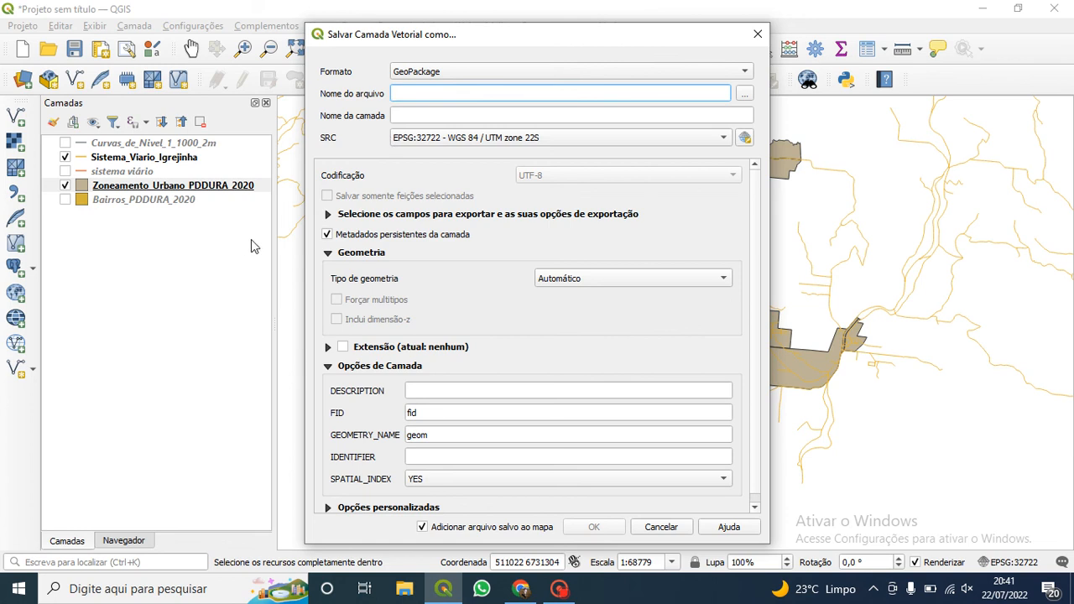
pyautogui.click(744, 93)
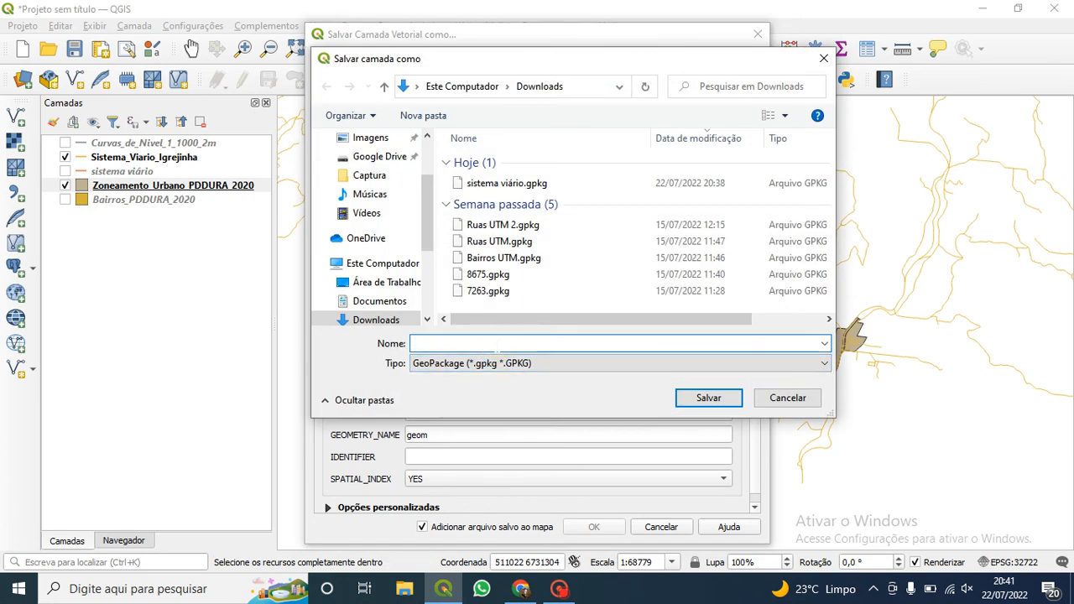
pyautogui.write('zoneameno')
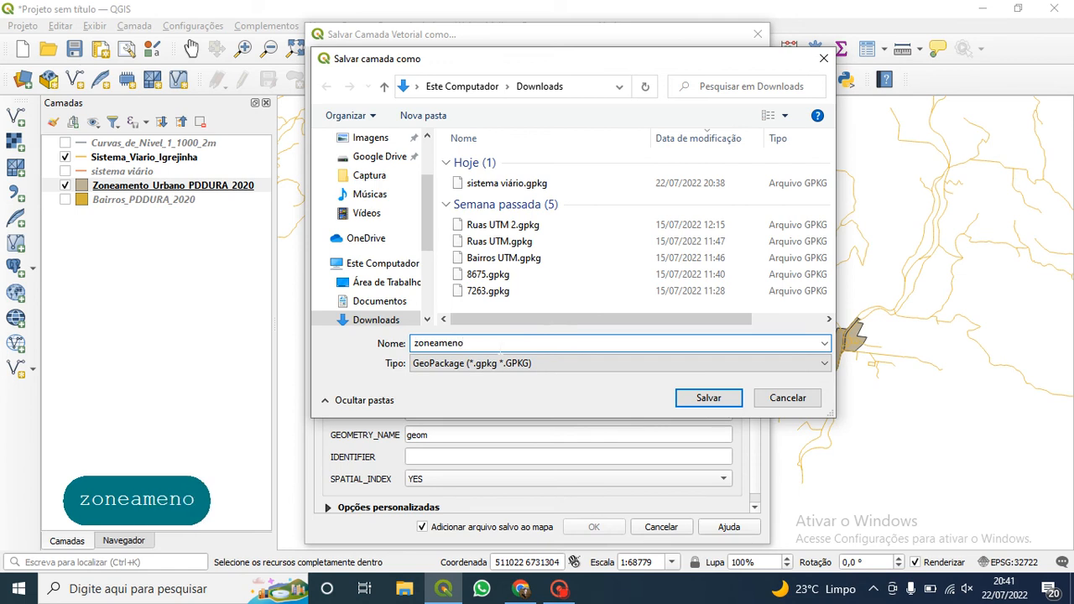
pyautogui.press('BackSpace')
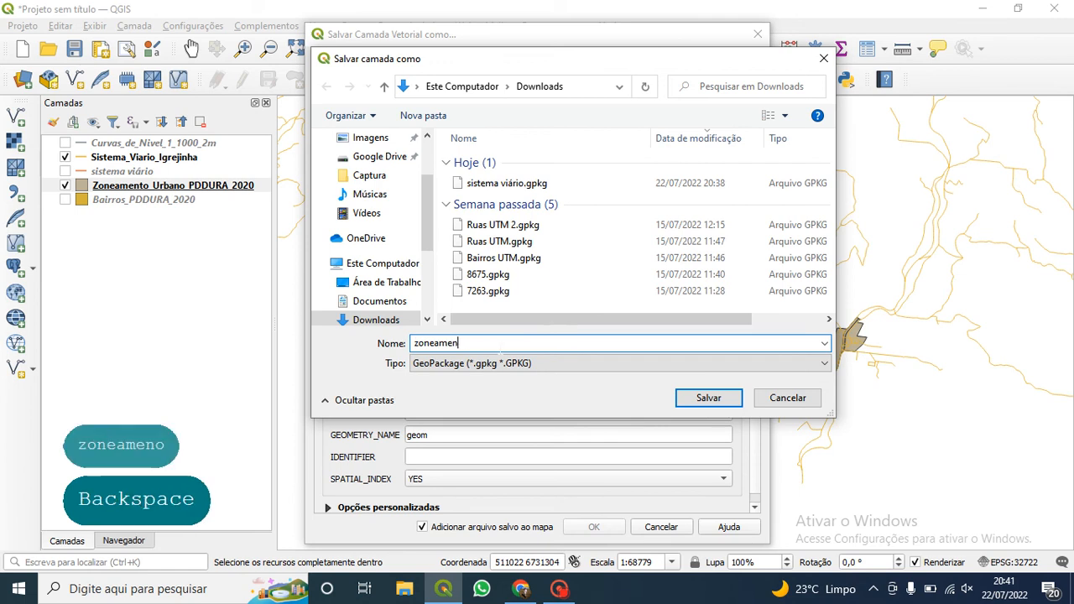
pyautogui.write('to')
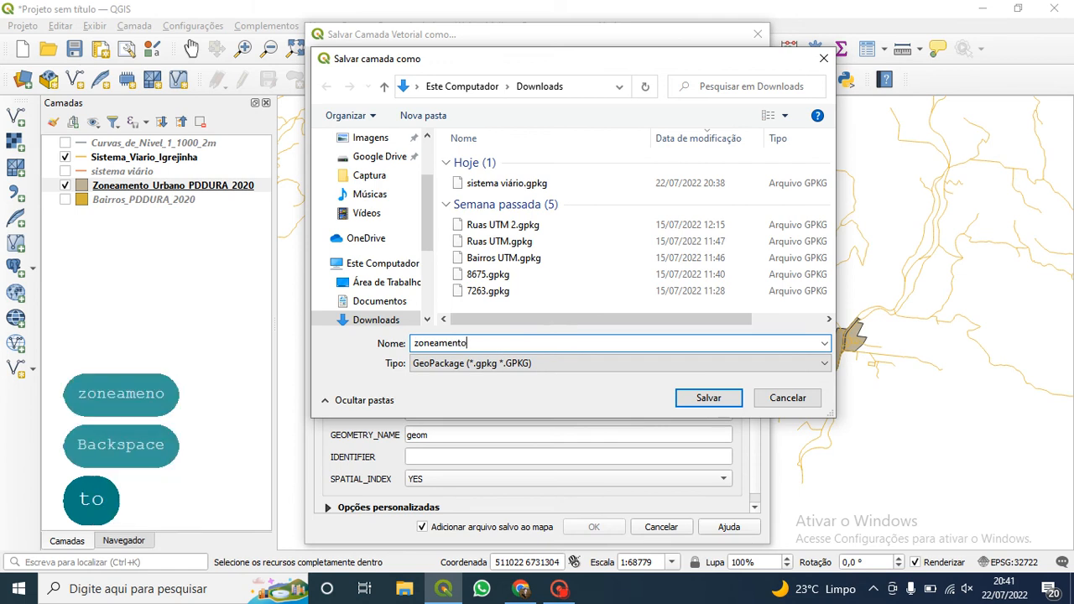
pyautogui.click(715, 399)
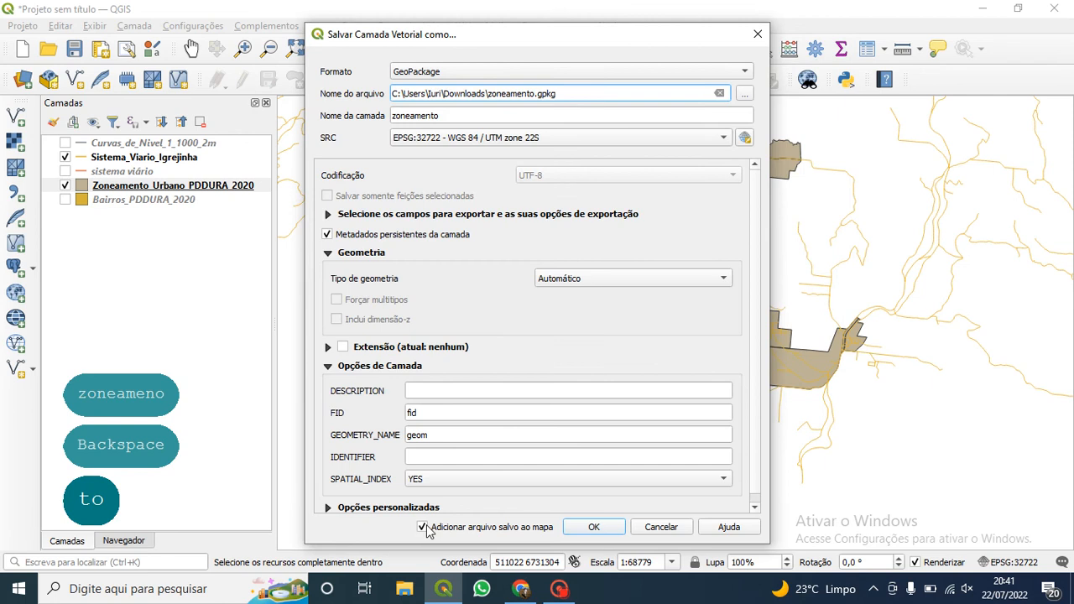
pyautogui.click(586, 530)
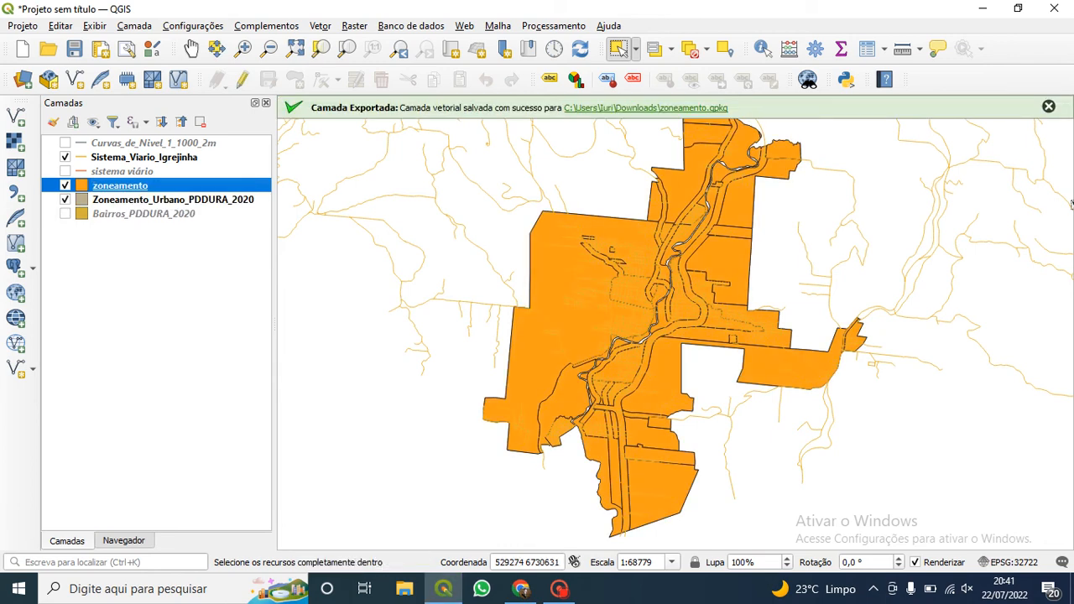
pyautogui.click(1049, 106)
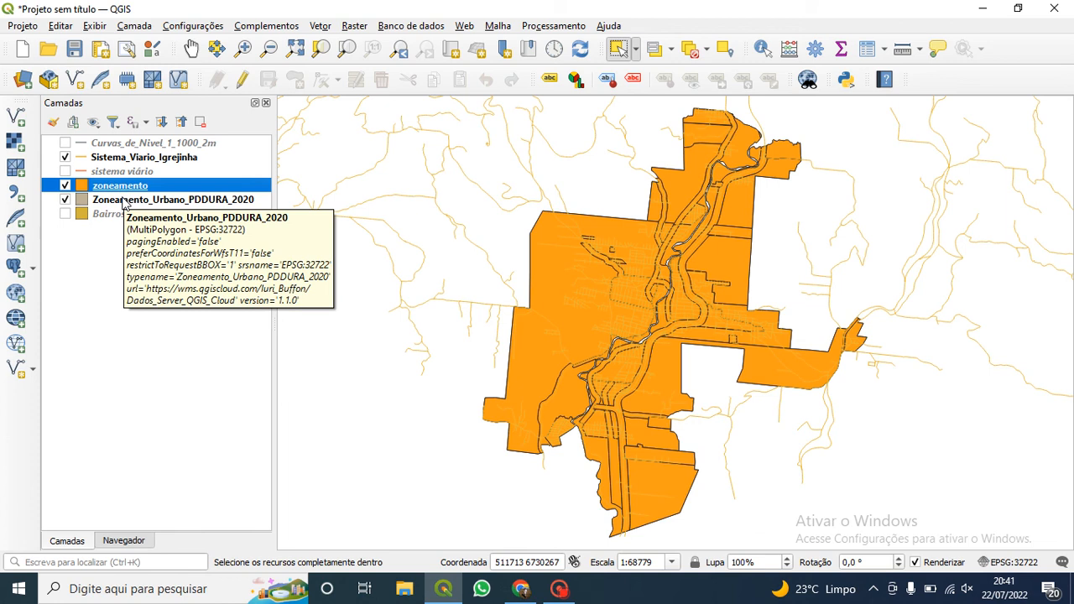
# Hide the Zoneamento_Urbano_PDDURA_2020, zoneamento and Sistema_Viario_Igrejinha layers on the map.
pyautogui.click(65, 200)
pyautogui.click(66, 186)
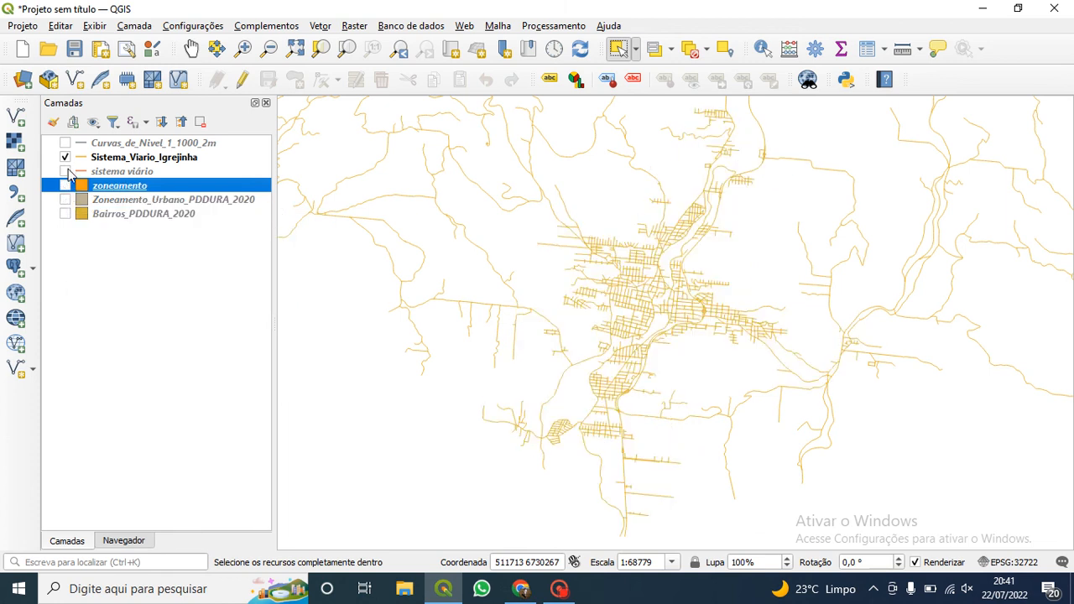
pyautogui.click(66, 157)
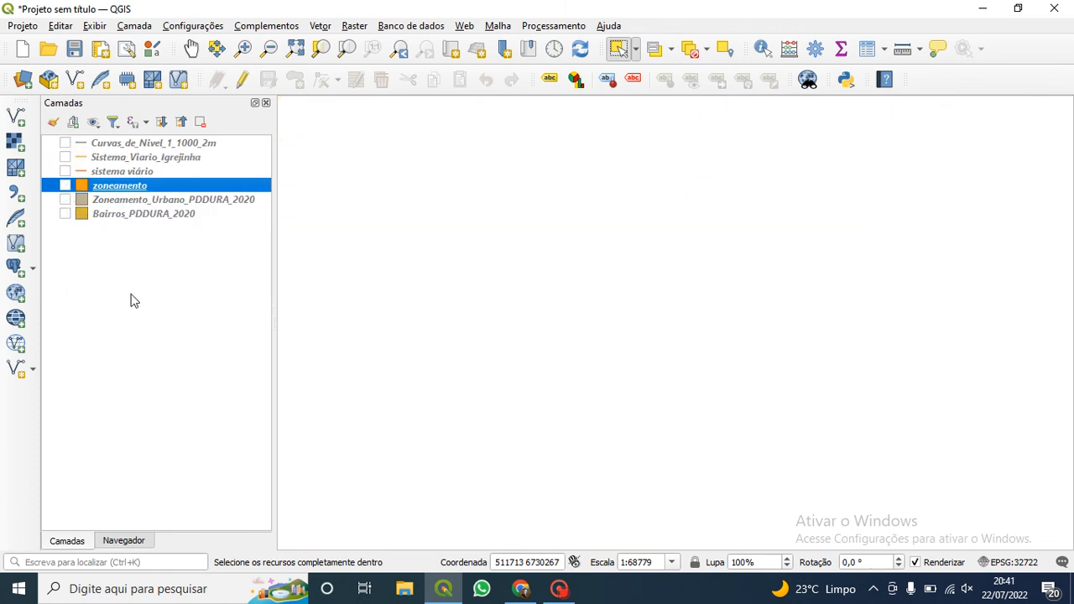
pyautogui.hotkey('alt', 's')
pyautogui.hotkey('alt', 's')
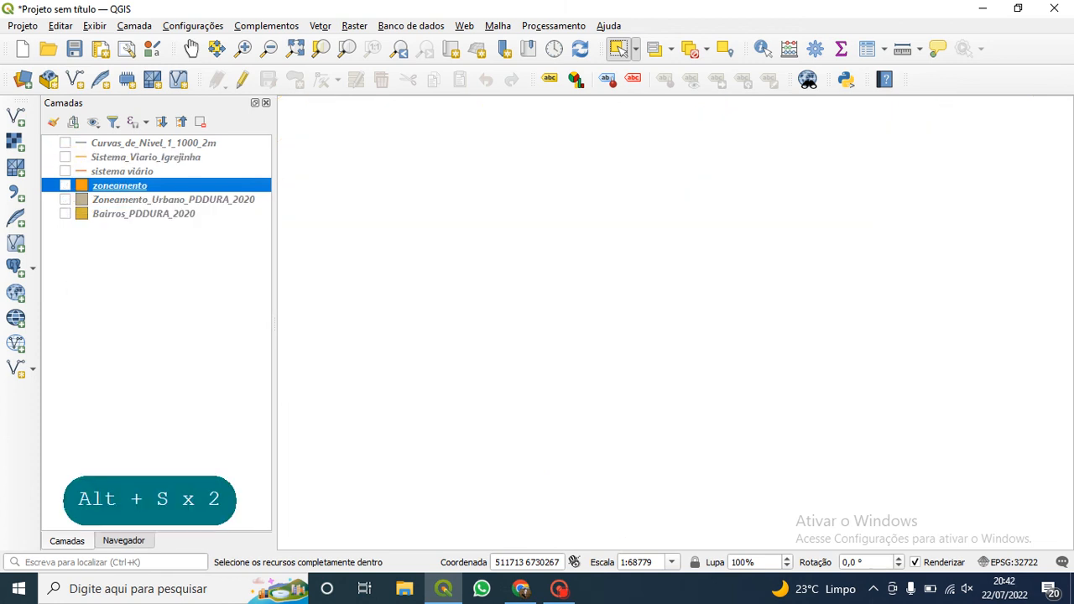
# Collapse the WFS / OGC API - Features group in the Navegador and browse to the end of Igrejinha's WMS layers.
pyautogui.click(141, 541)
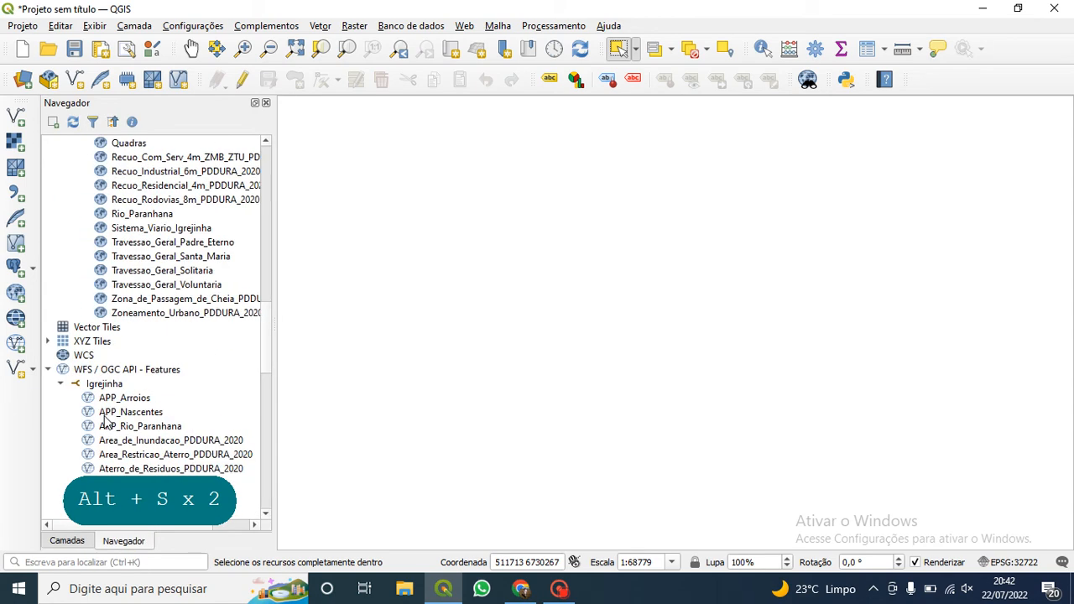
pyautogui.scroll(2, 105, 416)
pyautogui.scroll(-1, 105, 415)
pyautogui.click(51, 413)
pyautogui.scroll(4, 93, 411)
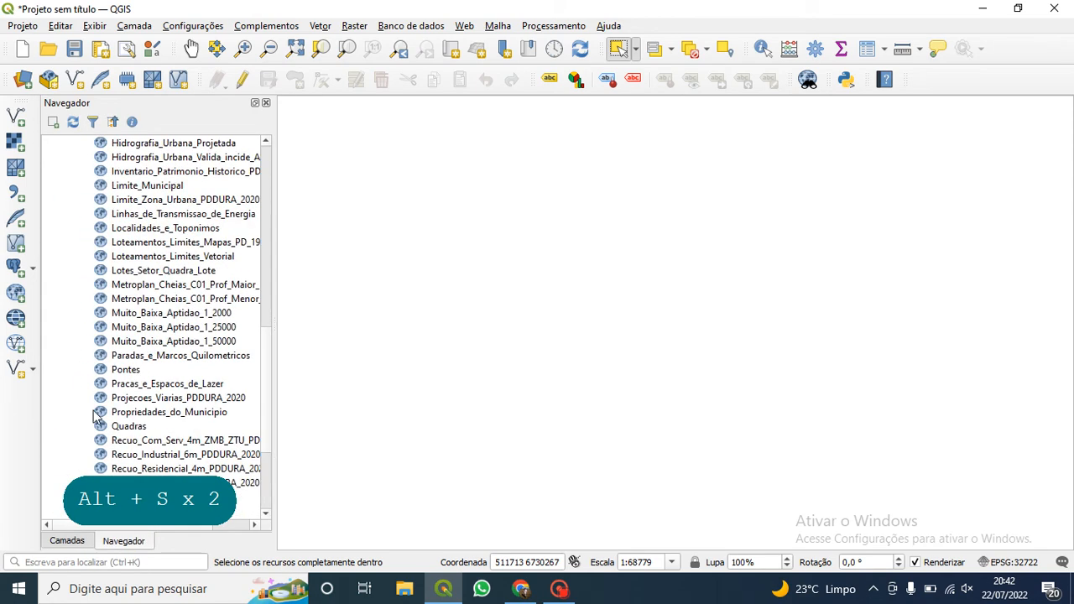
pyautogui.scroll(3, 93, 411)
pyautogui.scroll(-7, 113, 409)
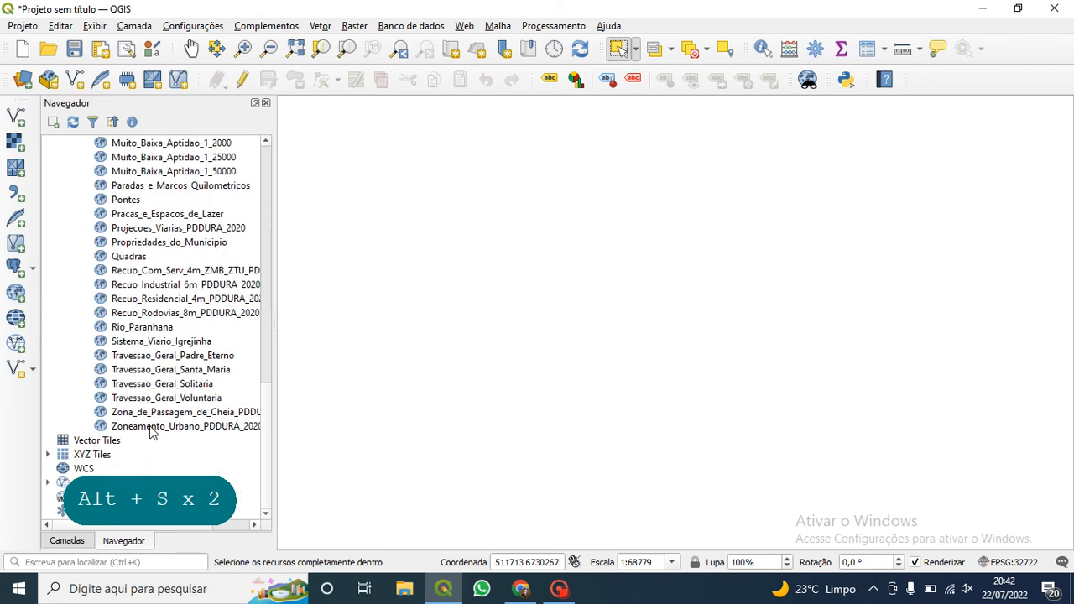
# Try to select Zoneamento_Urbano_PDDURA_2020, Sistema_Viario_Igrejinha and Curvas_de_Nivel_1_1000_2m together among the igrejinha WMS layers.
pyautogui.click(159, 427)
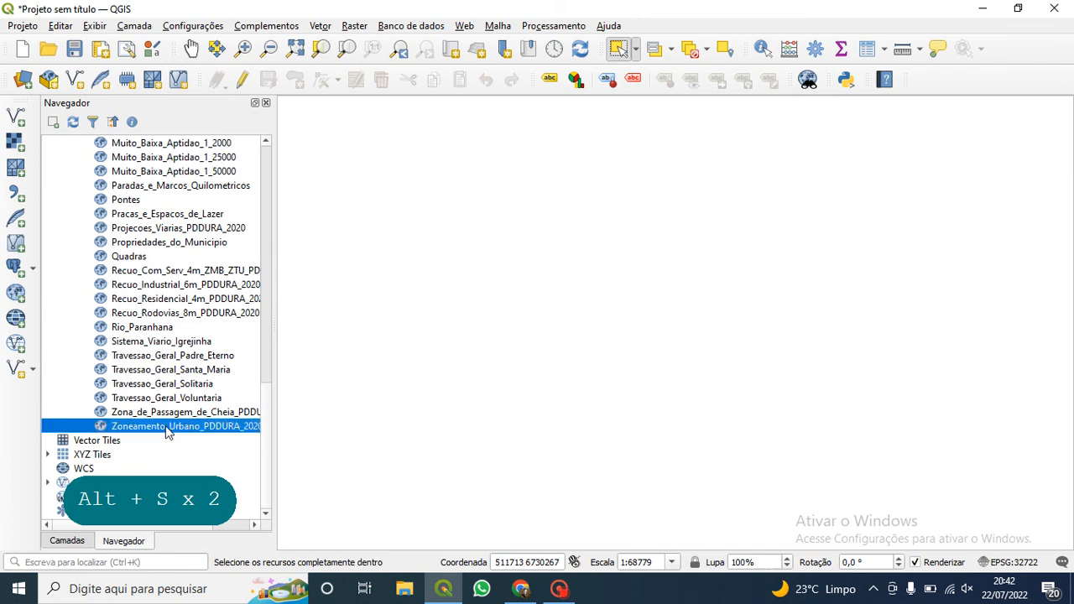
pyautogui.scroll(1, 160, 423)
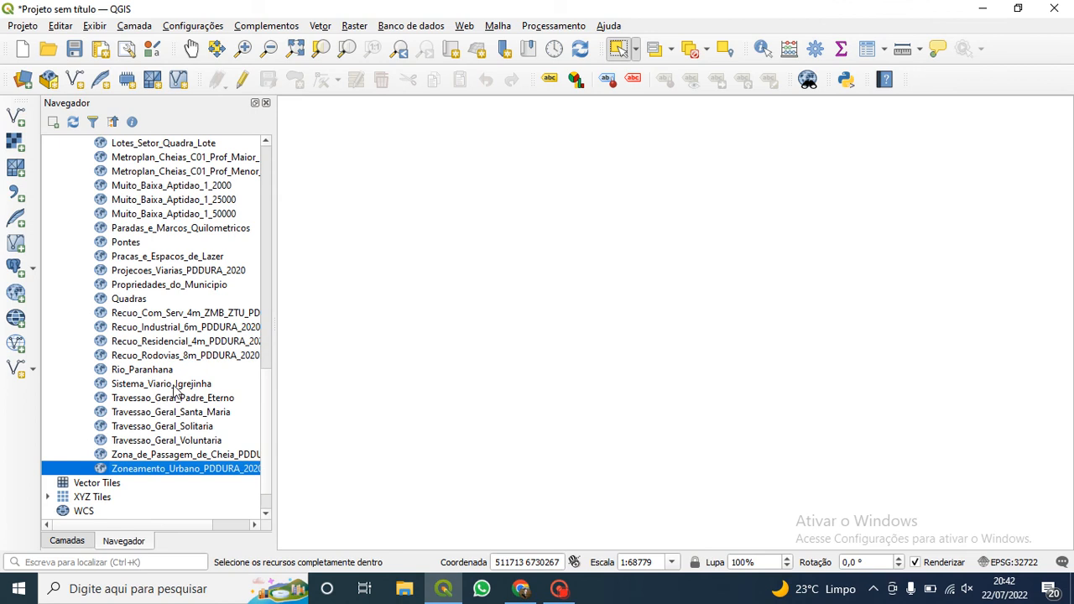
pyautogui.keyDown('ctrl'); pyautogui.click(174, 386); pyautogui.keyUp('ctrl')
pyautogui.scroll(5, 183, 401)
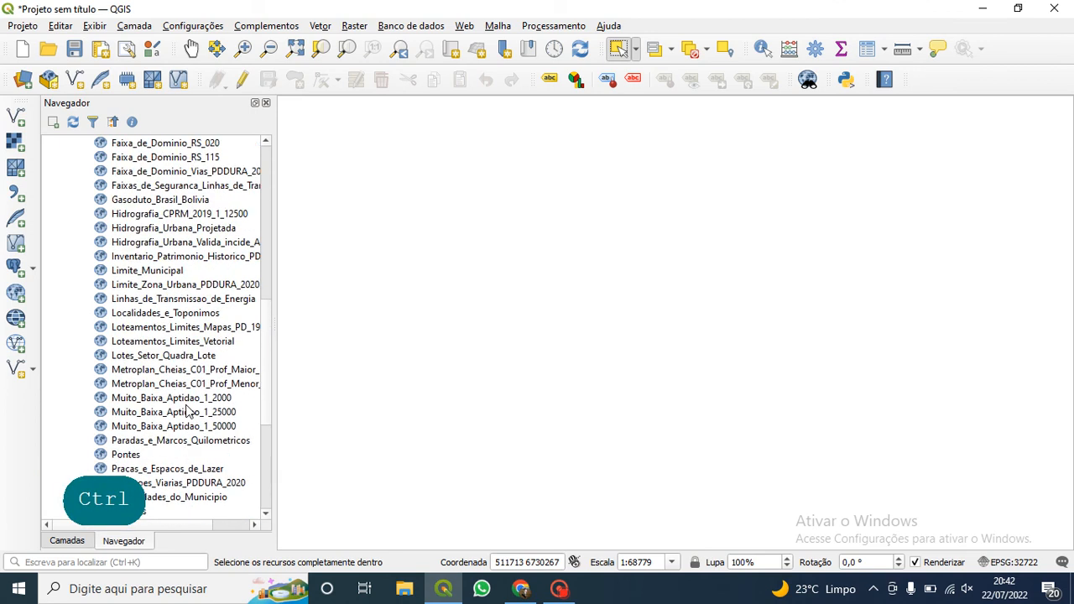
pyautogui.scroll(8, 186, 411)
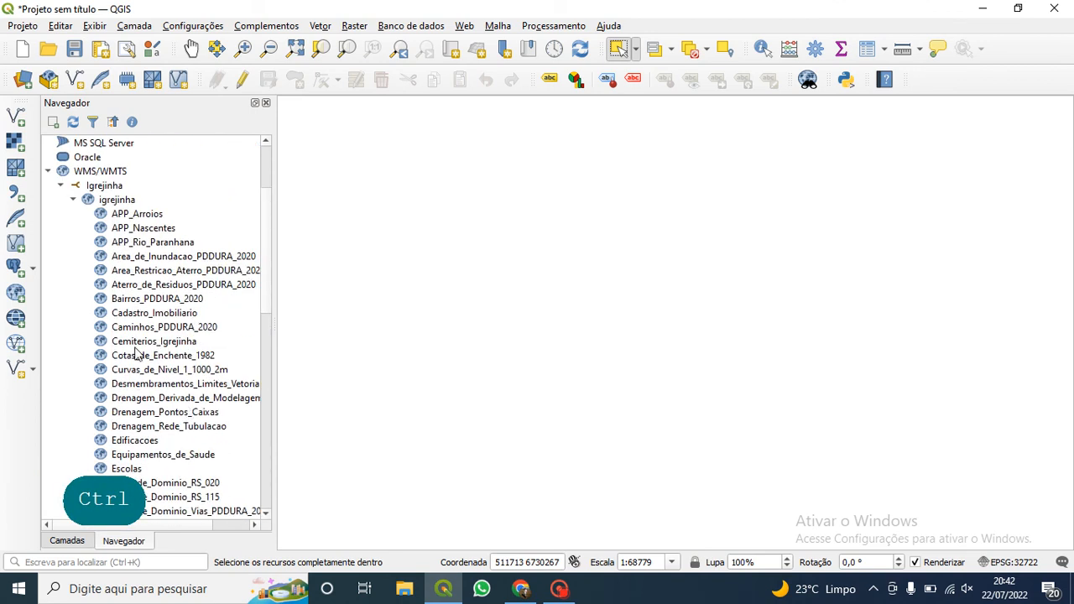
pyautogui.keyDown('ctrl'); pyautogui.click(147, 369); pyautogui.keyUp('ctrl')
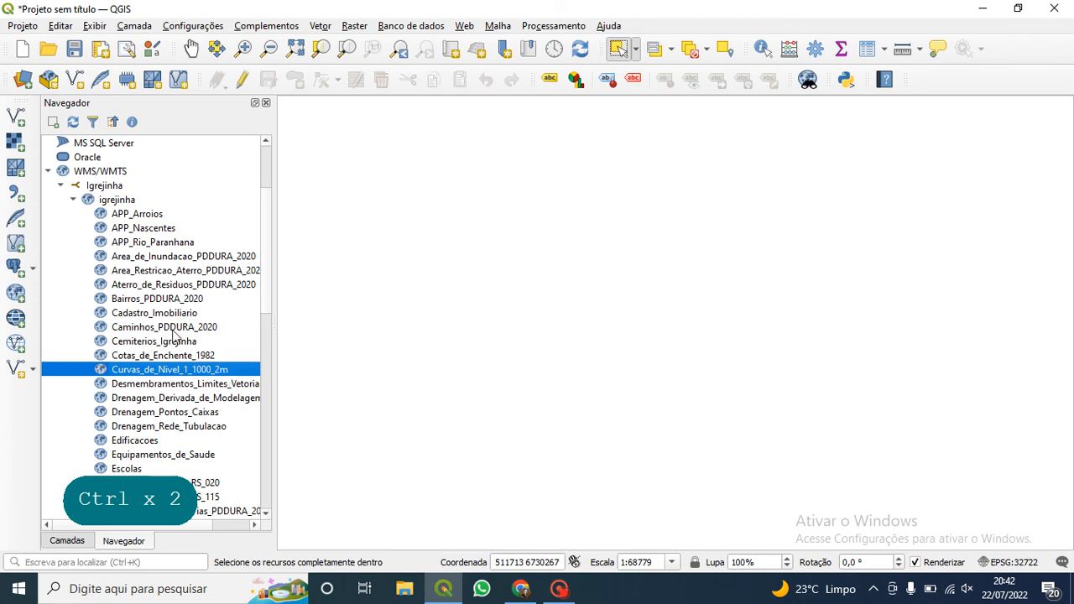
# Extend the WMS layer selection with Bairros_PDDURA_2020 and Cadastro_Imobiliario, and add all selected igrejinha layers to the project.
pyautogui.scroll(-7, 174, 334)
pyautogui.click(62, 541)
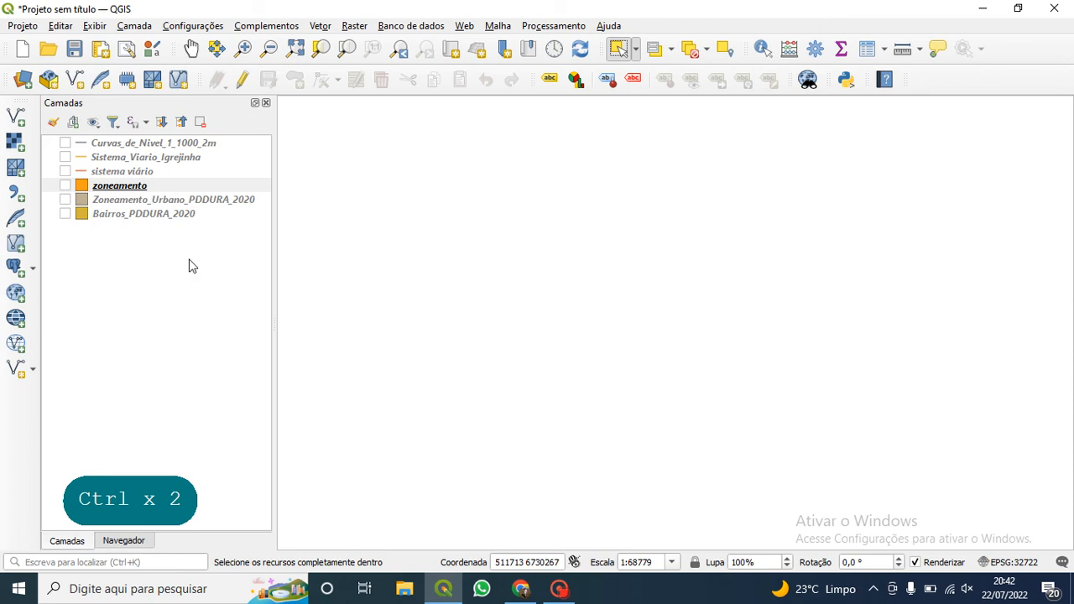
pyautogui.click(124, 540)
pyautogui.scroll(7, 157, 385)
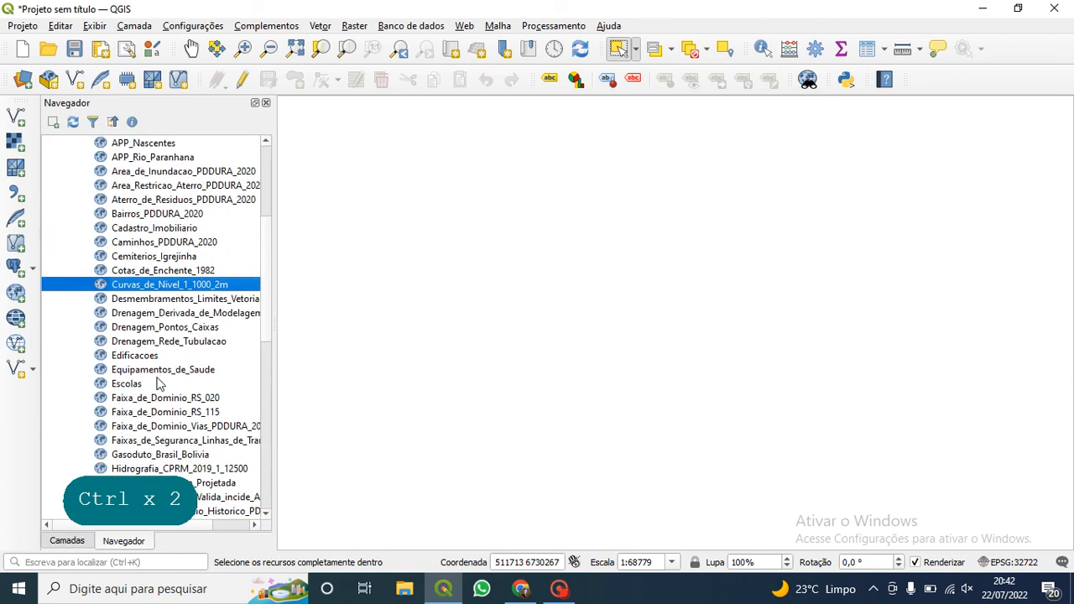
pyautogui.keyDown('ctrl'); pyautogui.click(156, 342); pyautogui.keyUp('ctrl')
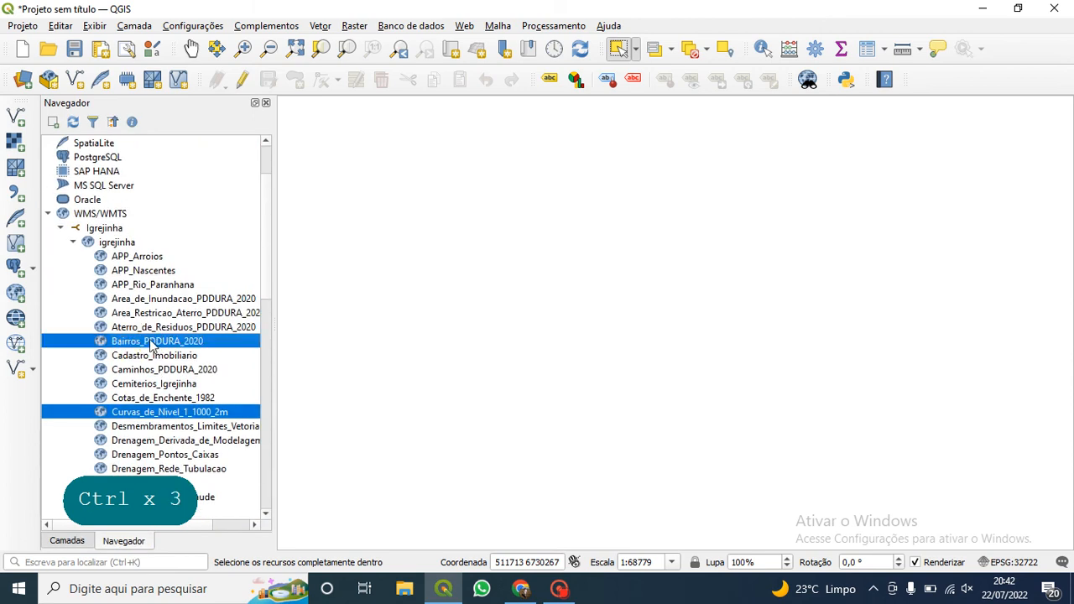
pyautogui.keyDown('ctrl'); pyautogui.click(139, 354); pyautogui.keyUp('ctrl')
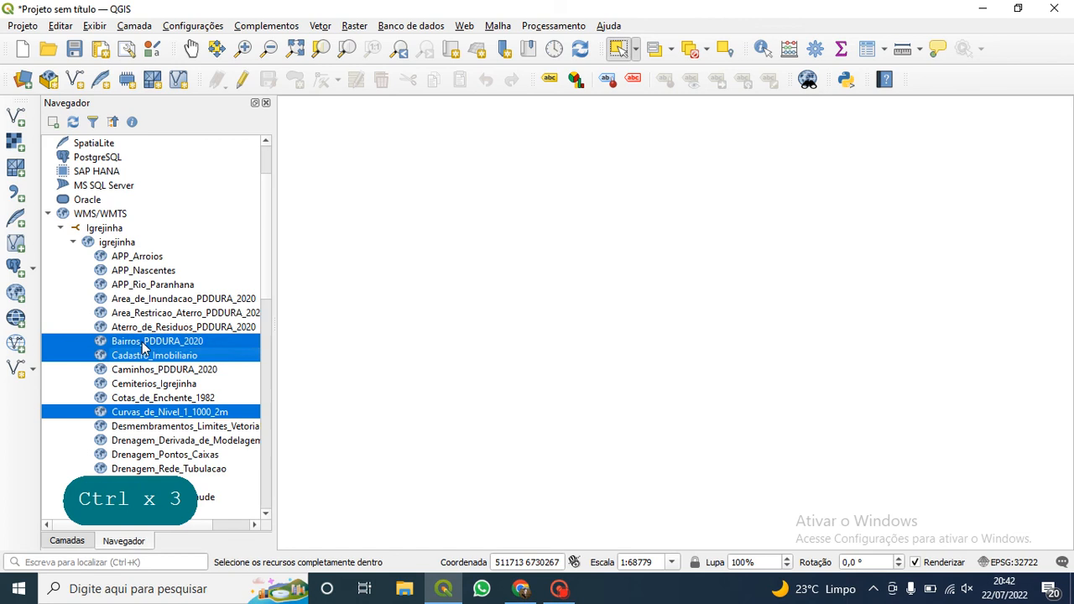
pyautogui.keyDown('ctrl'); pyautogui.click(144, 343); pyautogui.keyUp('ctrl')
pyautogui.keyDown('ctrl'); pyautogui.click(146, 355); pyautogui.keyUp('ctrl')
pyautogui.keyDown('ctrl'); pyautogui.click(151, 341); pyautogui.keyUp('ctrl')
pyautogui.keyDown('ctrl'); pyautogui.click(149, 354); pyautogui.keyUp('ctrl')
pyautogui.keyDown('ctrl'); pyautogui.click(149, 358); pyautogui.keyUp('ctrl')
pyautogui.keyDown('ctrl'); pyautogui.click(151, 359); pyautogui.keyUp('ctrl')
pyautogui.keyDown('ctrl'); pyautogui.click(161, 360); pyautogui.keyUp('ctrl')
pyautogui.keyDown('ctrl'); pyautogui.click(169, 354); pyautogui.keyUp('ctrl')
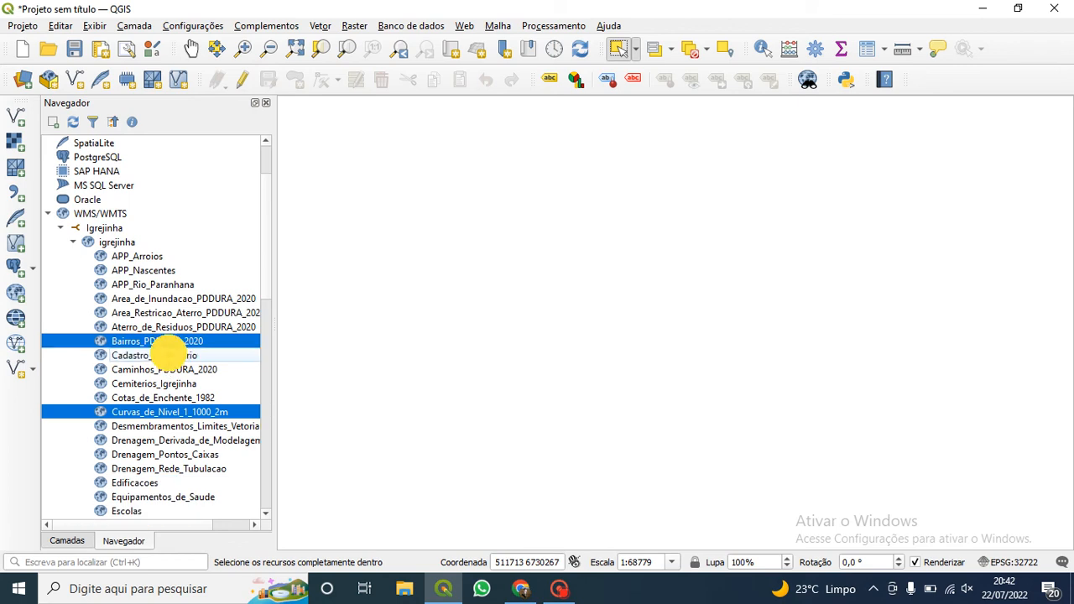
pyautogui.keyDown('ctrl'); pyautogui.click(182, 356); pyautogui.keyUp('ctrl')
pyautogui.rightClick(183, 357)
pyautogui.moveTo(239, 366)
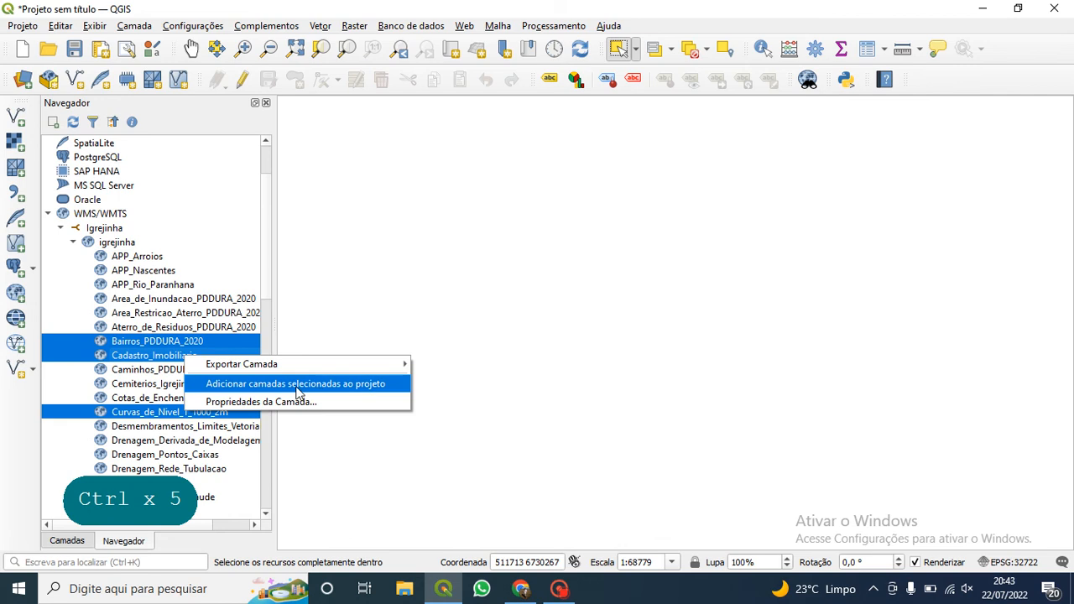
pyautogui.click(329, 384)
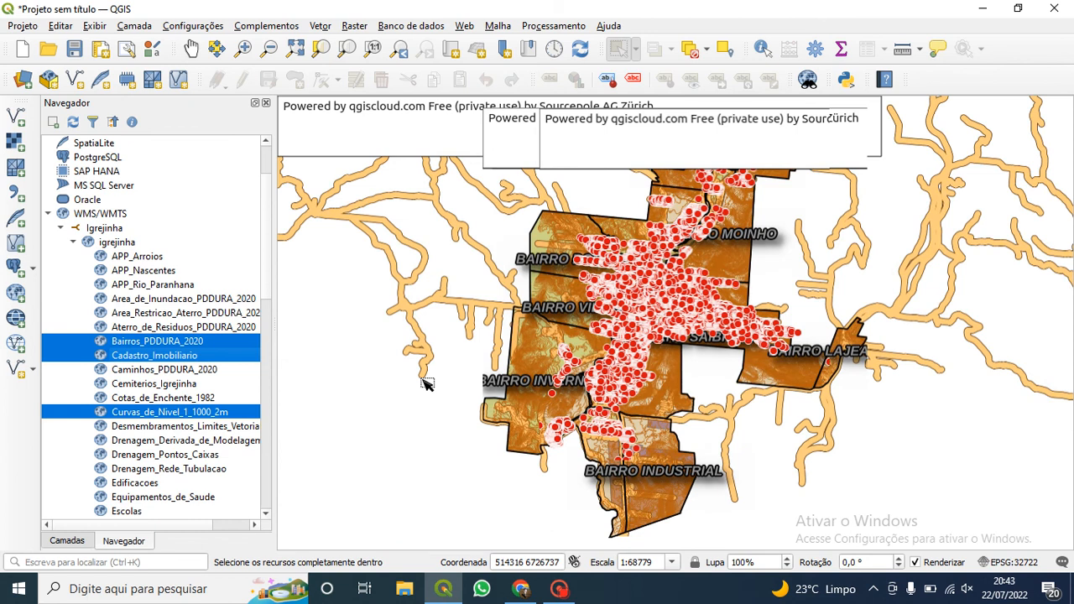
# Hide the WMS layers Cadastro_Imobiliario, Bairros_PDDURA_2020, Curvas_de_Nivel_1_1000_2m, Sistema_Viario_Igrejinha and Zoneamento_Urbano_PDDURA_2020 on the map.
pyautogui.hotkey('alt', 's')
pyautogui.hotkey('alt', 's')
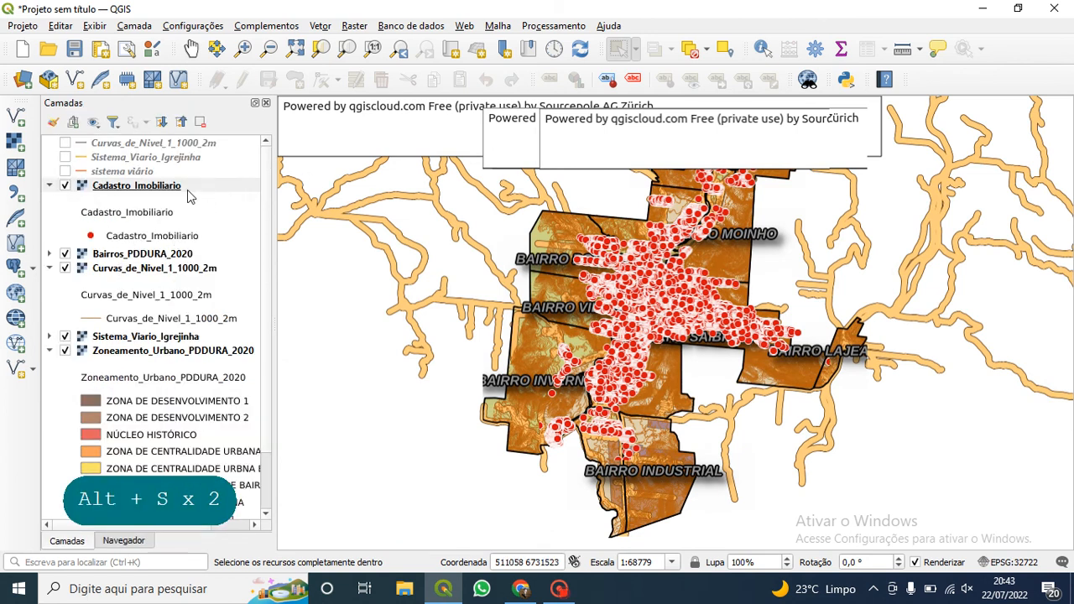
pyautogui.click(65, 186)
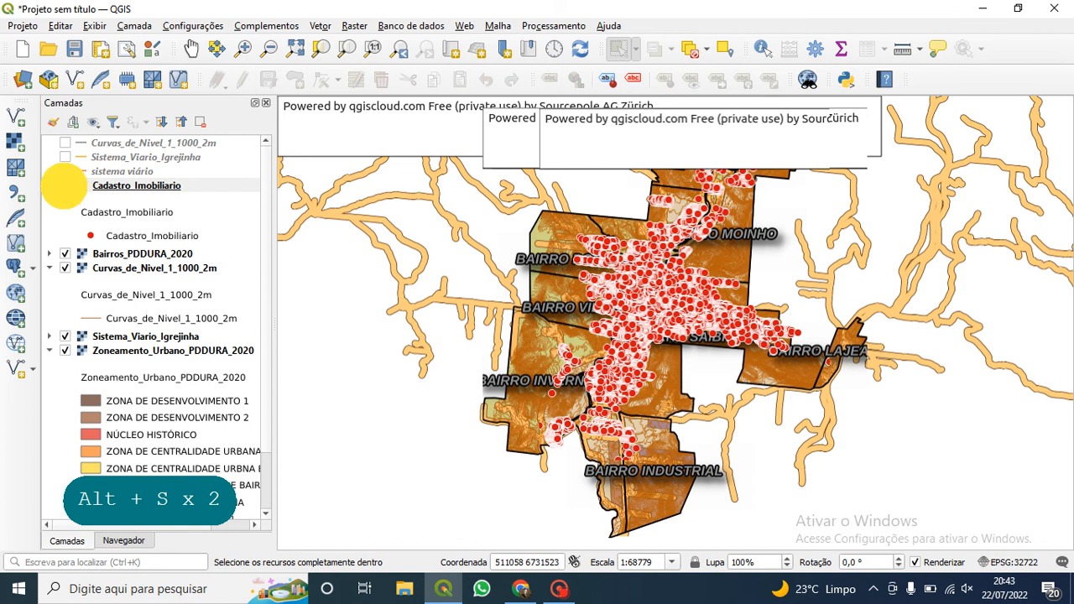
pyautogui.click(64, 254)
pyautogui.click(64, 269)
pyautogui.click(64, 336)
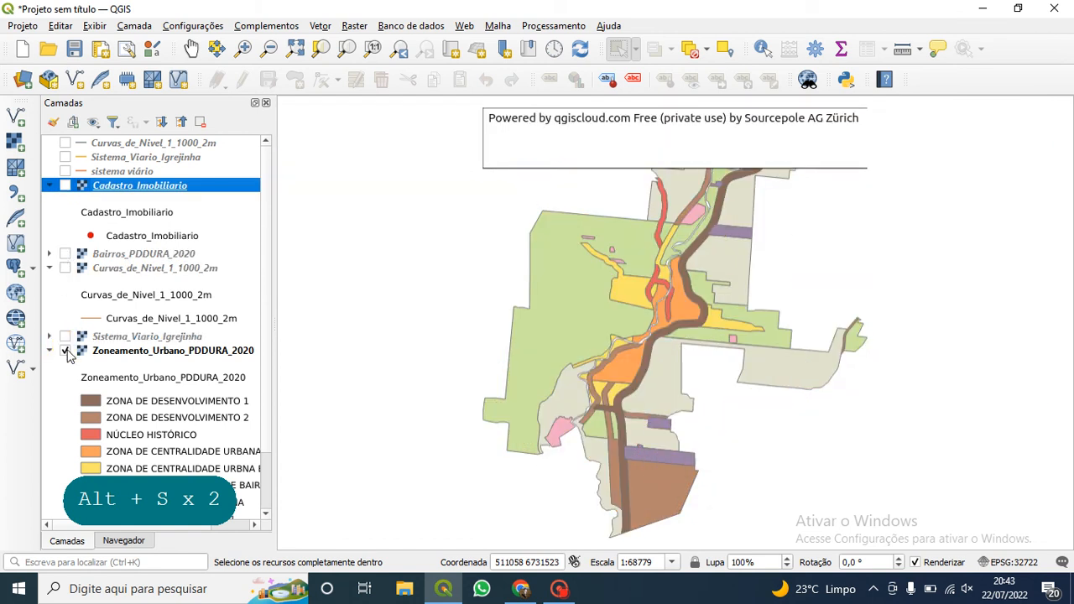
pyautogui.click(66, 351)
pyautogui.scroll(-1, 125, 335)
pyautogui.scroll(1, 126, 339)
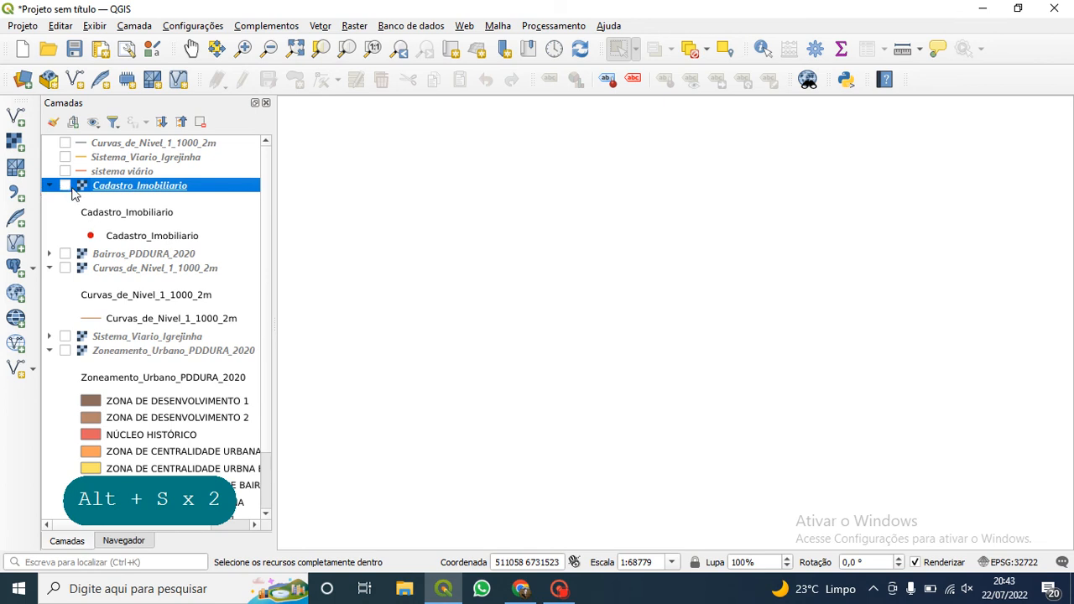
# Collapse the legends of the WMS layers Cadastro_Imobiliario, Curvas_de_Nivel_1_1000_2m and Zoneamento_Urbano_PDDURA_2020.
pyautogui.click(48, 186)
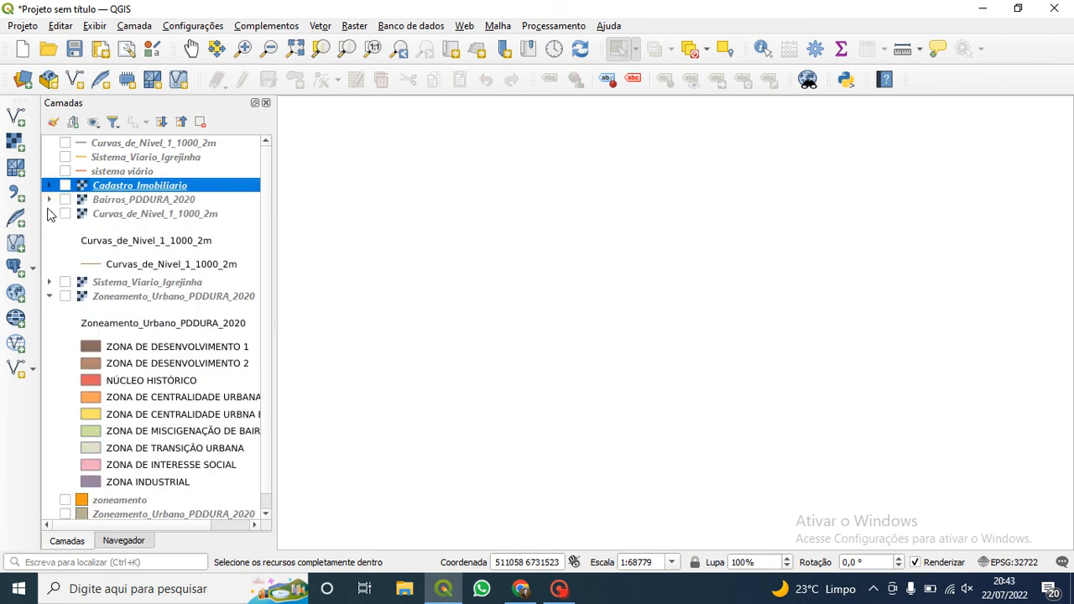
pyautogui.click(49, 214)
pyautogui.click(48, 241)
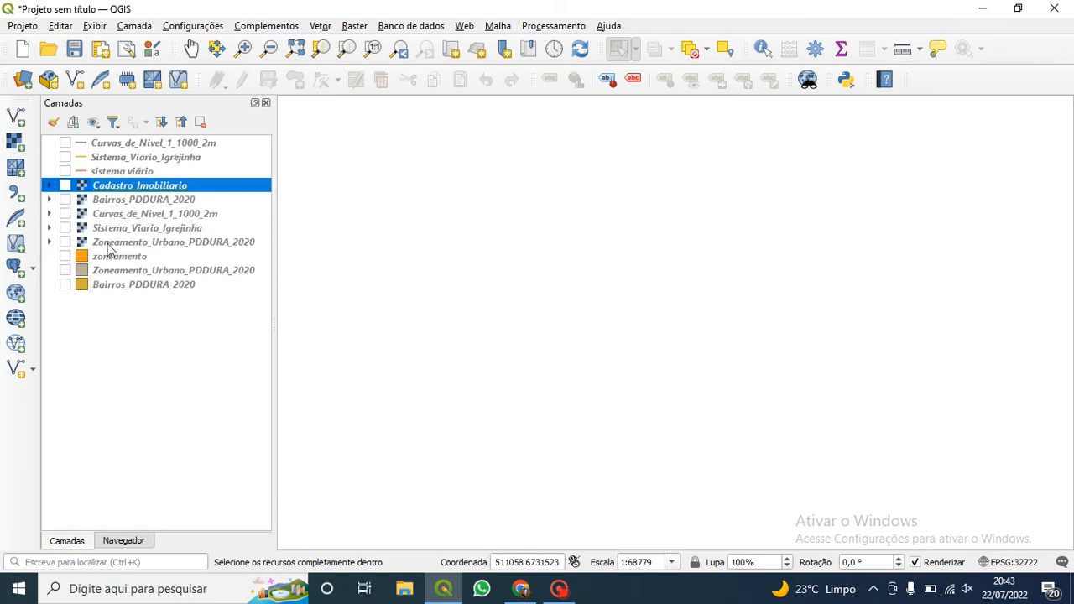
# Move the five WMS layers together below the vector layers in the layer order, keeping the Sistema_Viario_Igrejinha legend collapsed.
pyautogui.click(108, 243)
pyautogui.click(115, 187)
pyautogui.keyDown('shift'); pyautogui.click(114, 201); pyautogui.keyUp('shift')
pyautogui.keyDown('shift'); pyautogui.click(110, 214); pyautogui.keyUp('shift')
pyautogui.keyDown('shift'); pyautogui.click(108, 228); pyautogui.keyUp('shift')
pyautogui.keyDown('shift'); pyautogui.click(106, 241); pyautogui.keyUp('shift')
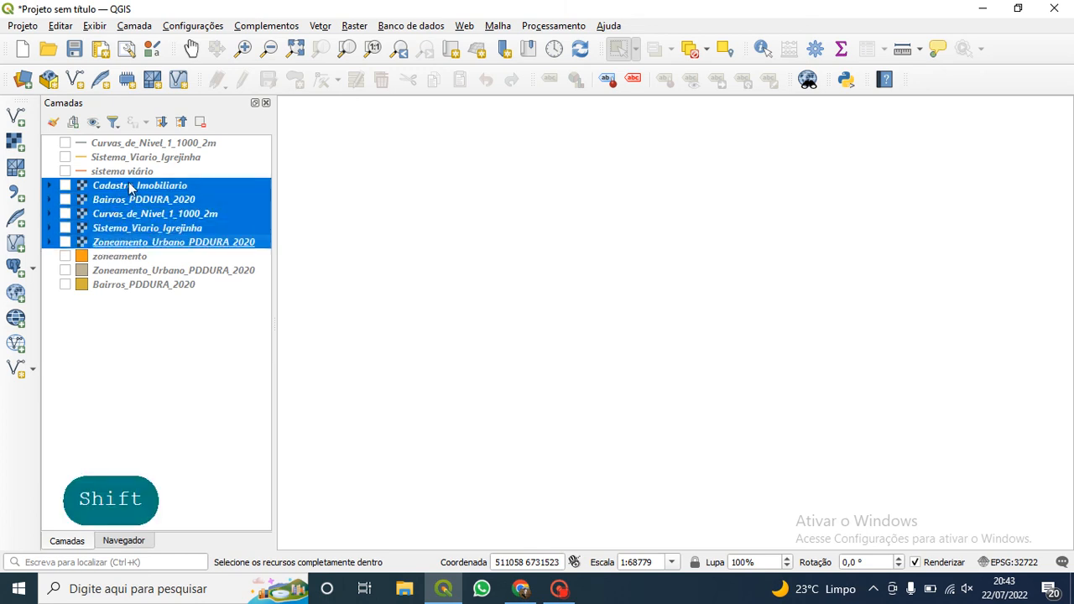
pyautogui.click(126, 185)
pyautogui.moveTo(126, 186); pyautogui.dragTo(151, 290)
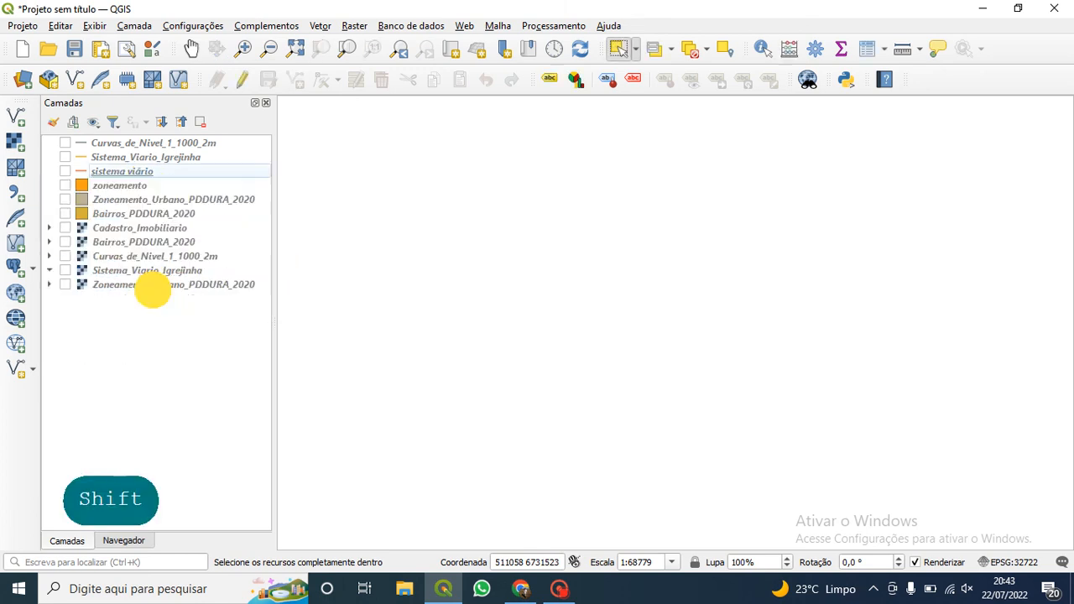
pyautogui.click(50, 270)
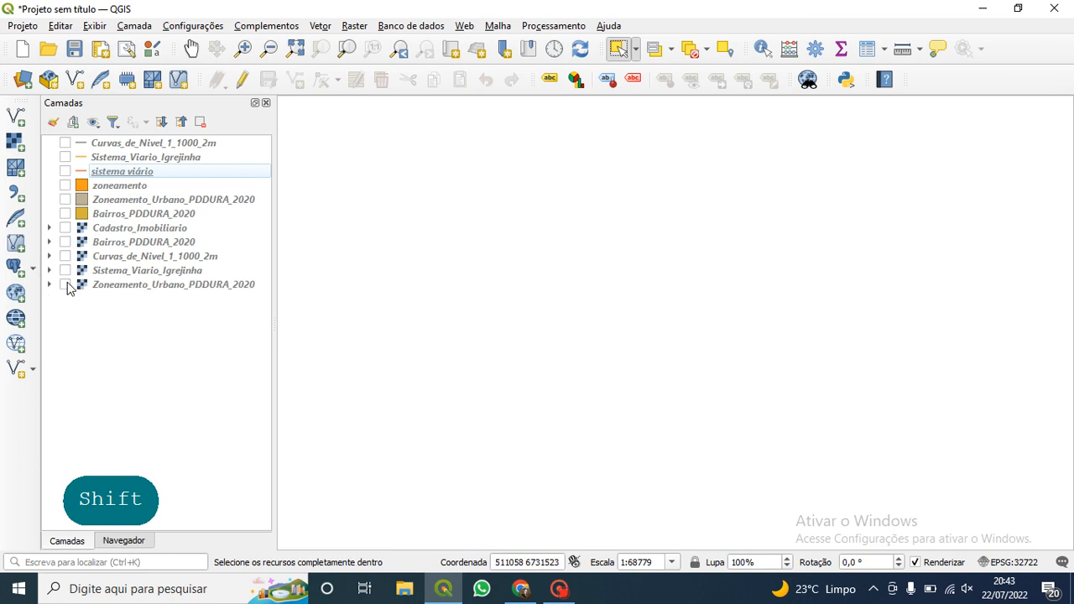
# Show the WMS Zoneamento_Urbano_PDDURA_2020 layer with its legend expanded, and examine its zone colours and labels up close.
pyautogui.click(49, 284)
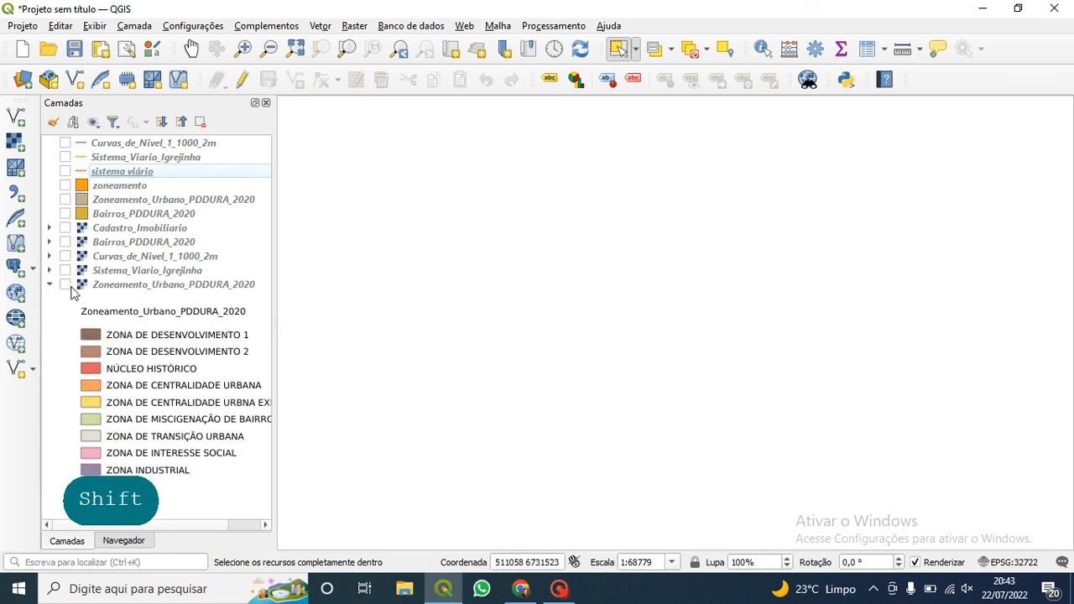
pyautogui.click(49, 284)
pyautogui.click(64, 284)
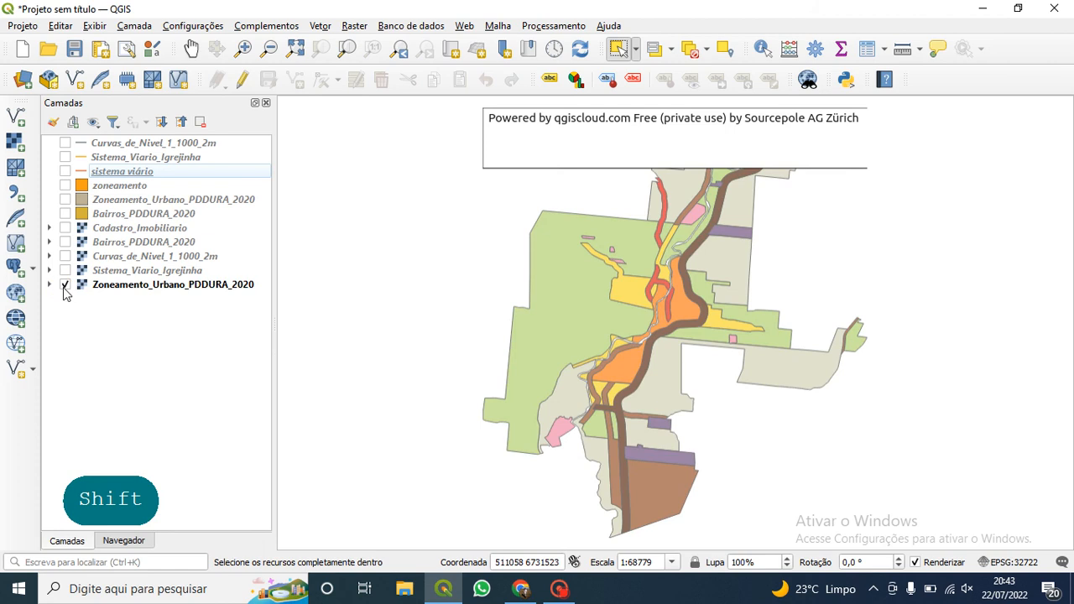
pyautogui.click(64, 284)
pyautogui.click(49, 284)
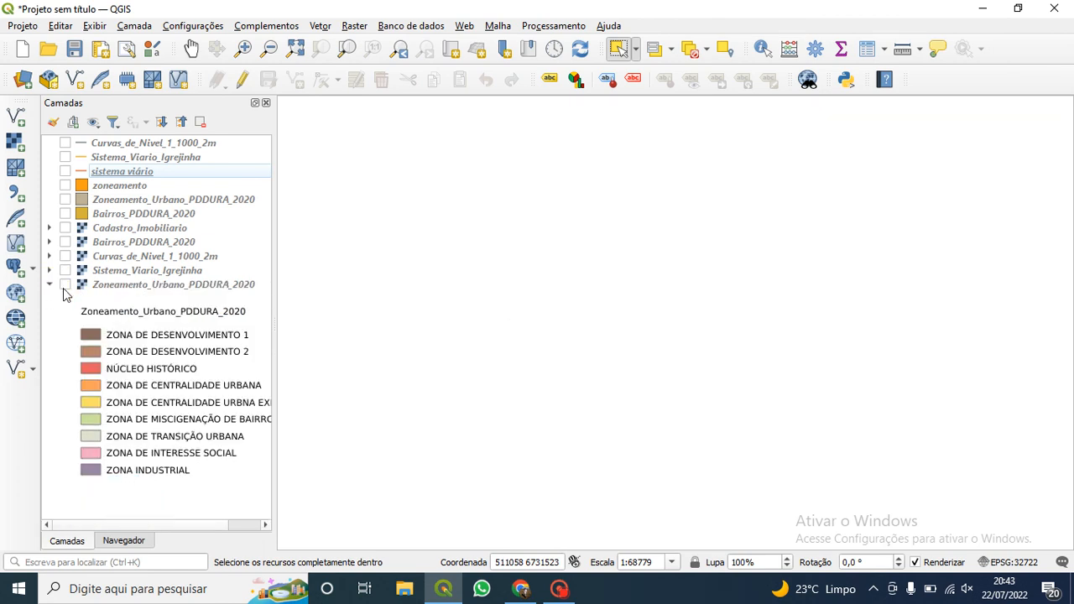
pyautogui.click(64, 284)
pyautogui.scroll(4, 646, 270)
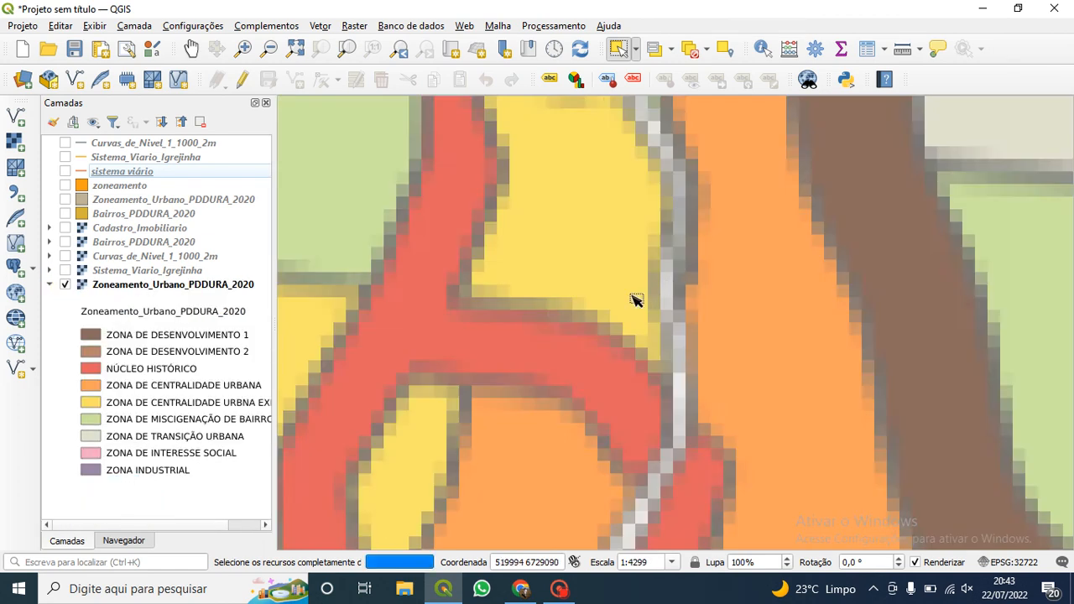
pyautogui.moveTo(539, 339); pyautogui.dragTo(752, 322)
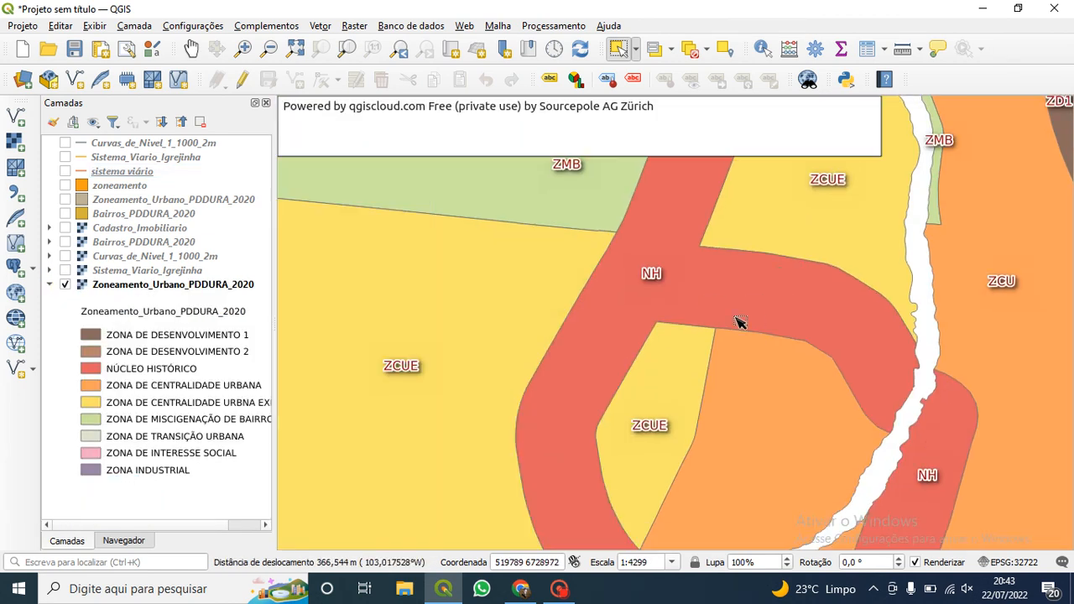
pyautogui.moveTo(798, 389); pyautogui.dragTo(750, 227)
pyautogui.moveTo(811, 413); pyautogui.dragTo(699, 254)
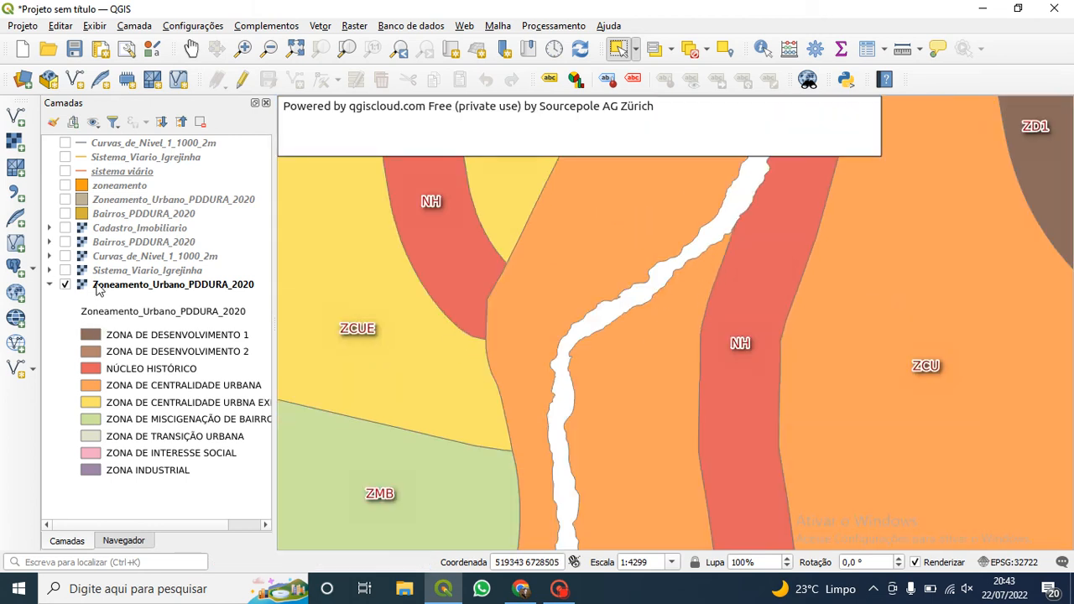
# Identify the ZCU zone beside the river on the WMS Zoneamento_Urbano_PDDURA_2020 layer and expand its result.
pyautogui.click(116, 285)
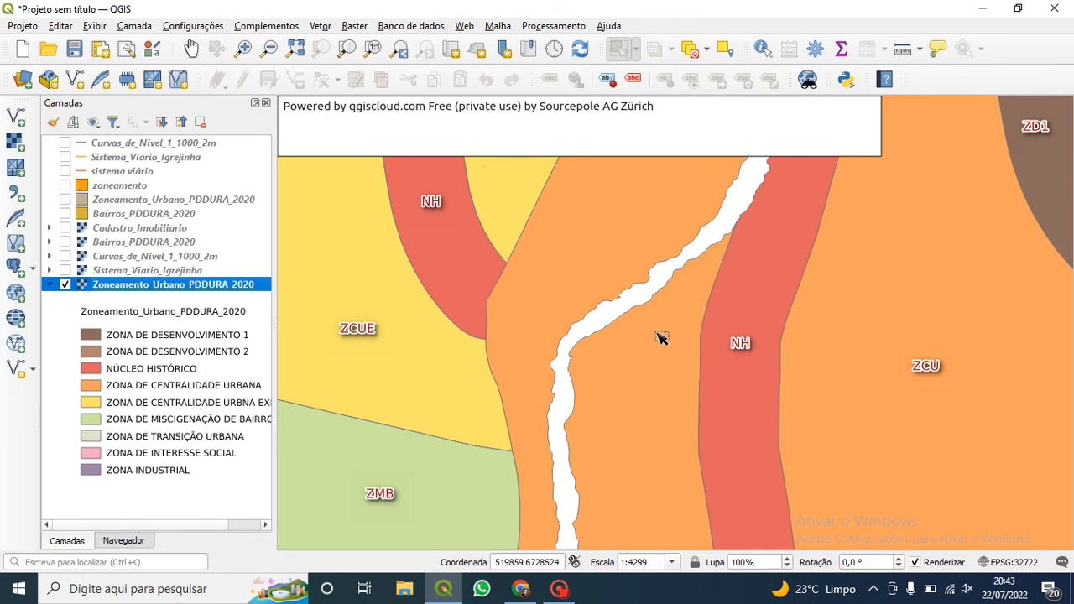
pyautogui.click(762, 48)
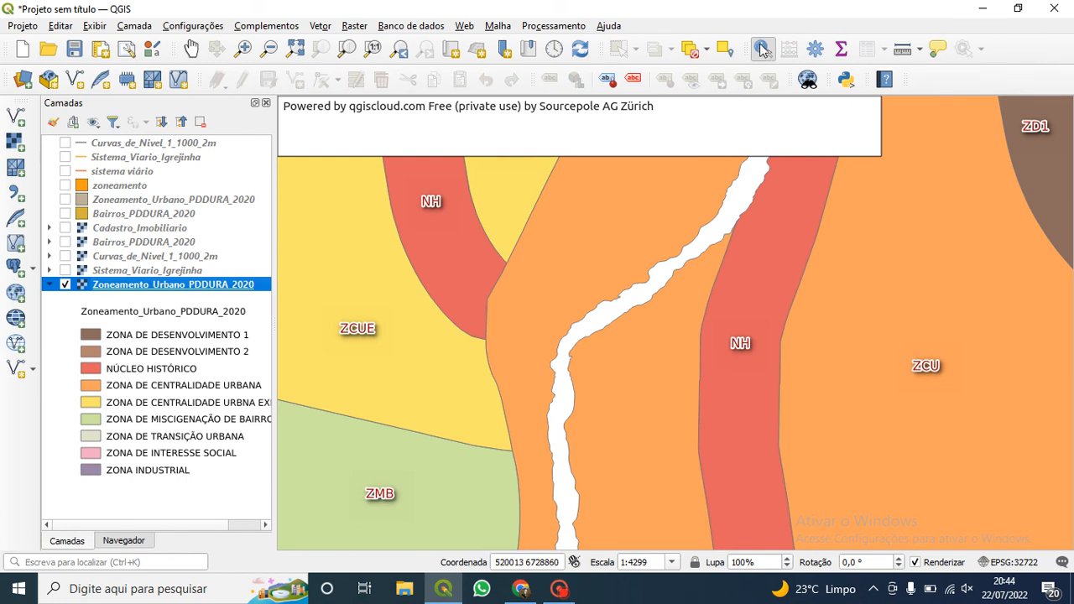
pyautogui.click(659, 364)
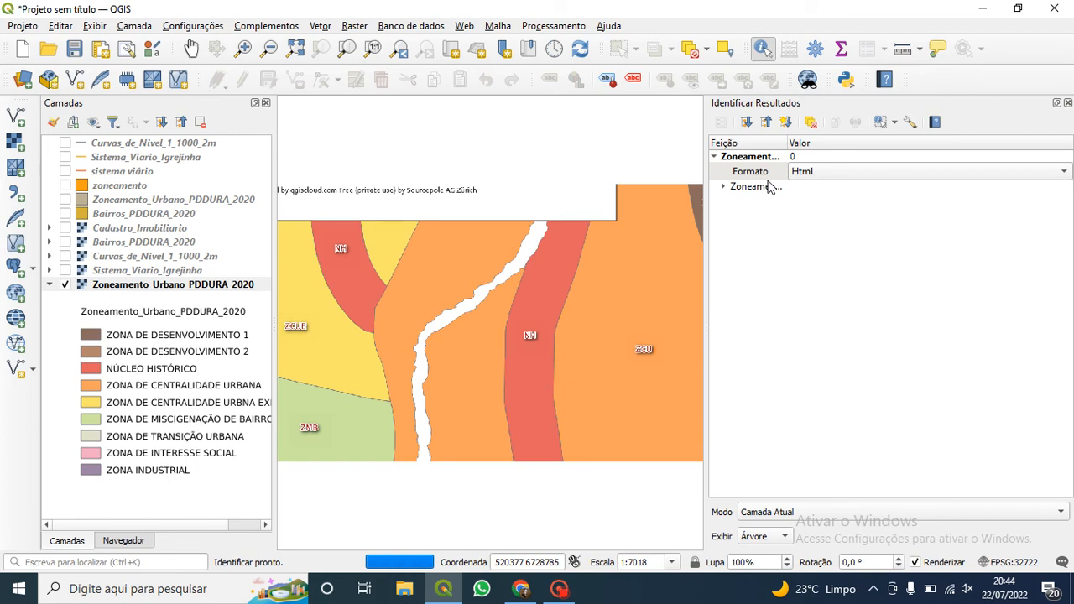
pyautogui.click(737, 189)
pyautogui.click(725, 188)
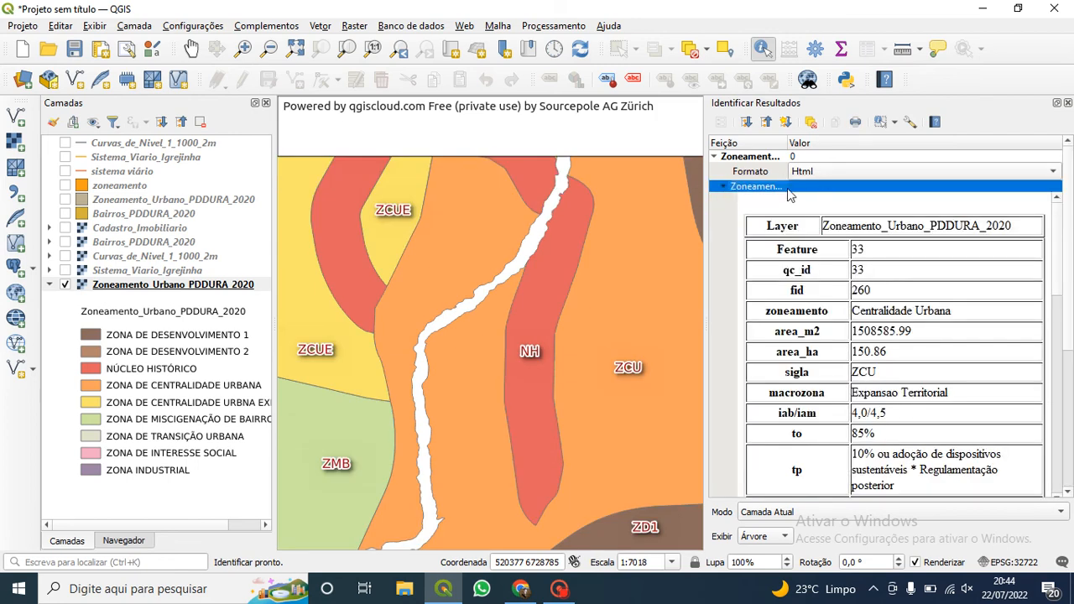
# Read through the whole HTML attribute table of the identified ZCU zone.
pyautogui.click(836, 217)
pyautogui.scroll(-5, 856, 359)
pyautogui.scroll(5, 864, 390)
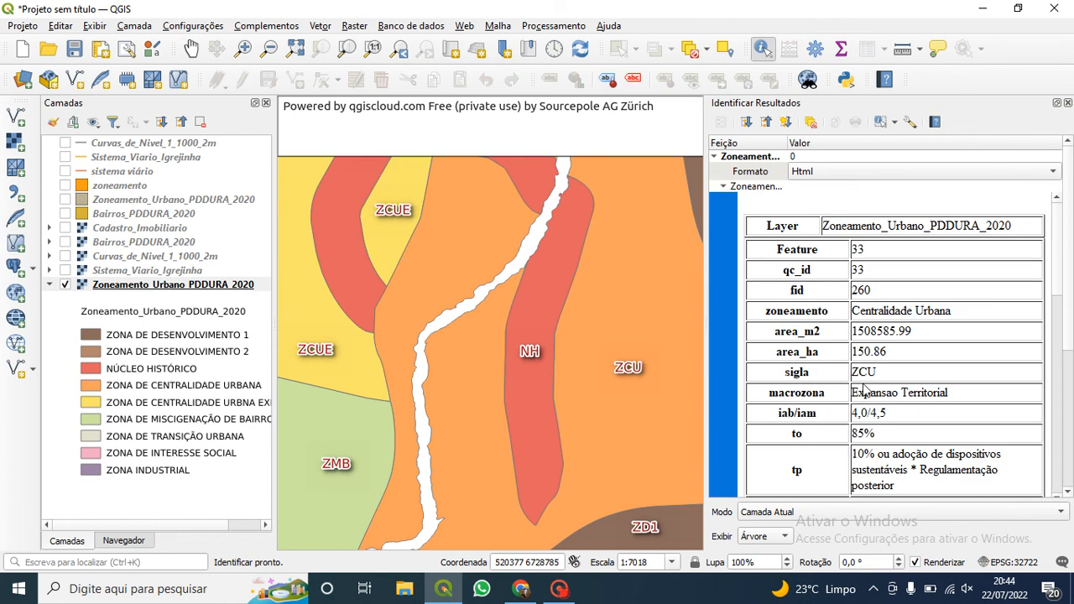
pyautogui.scroll(-5, 864, 390)
pyautogui.scroll(5, 884, 353)
pyautogui.scroll(-10, 917, 340)
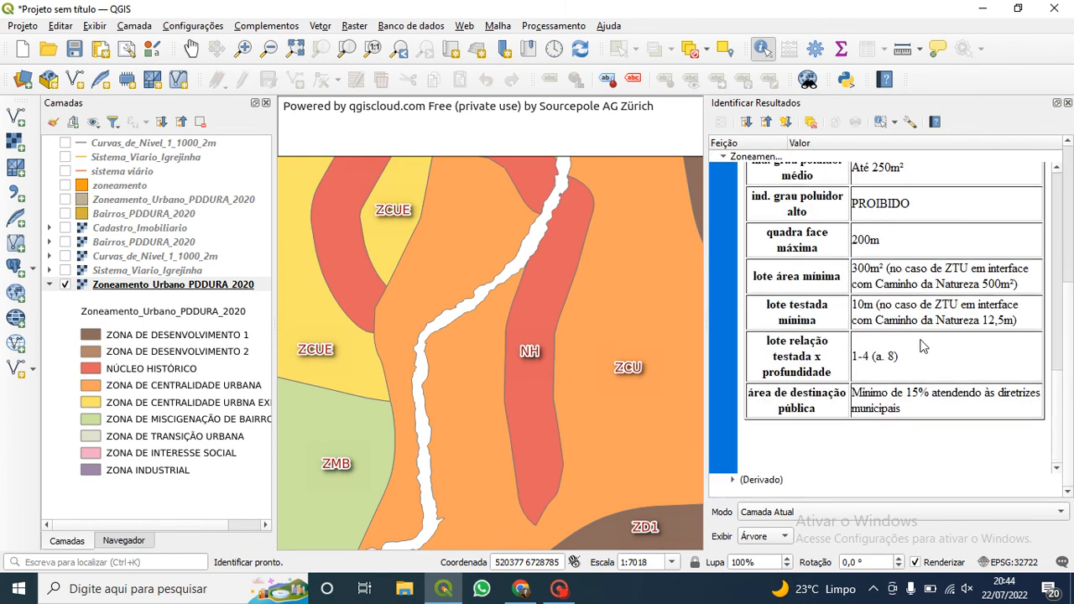
pyautogui.scroll(6, 916, 340)
pyautogui.scroll(5, 923, 350)
pyautogui.scroll(-8, 934, 349)
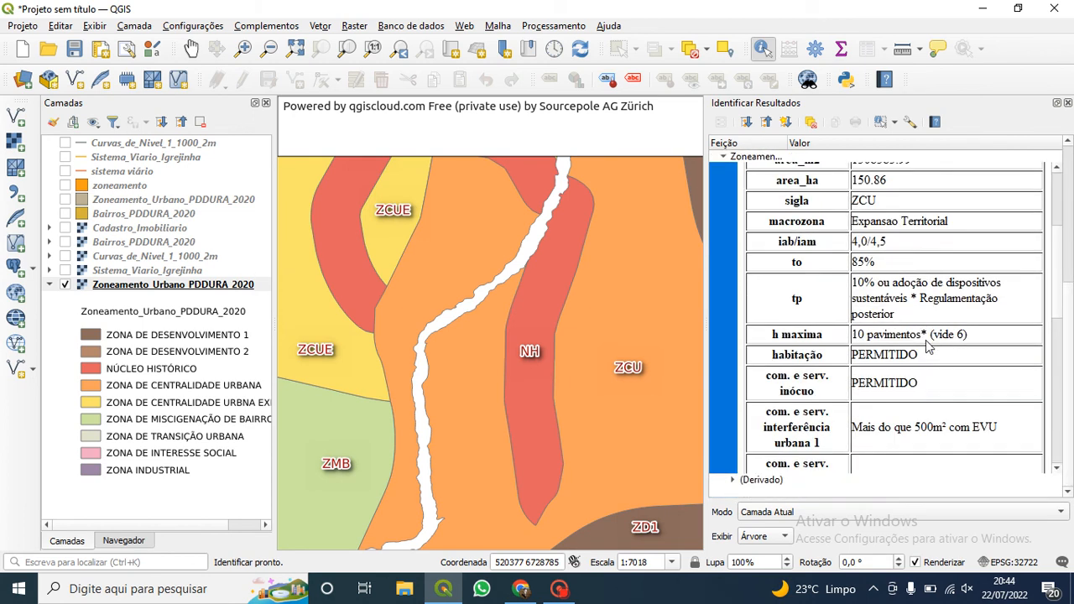
pyautogui.scroll(5, 933, 349)
# Switch the identify result format to Feição and review the zone's attribute list.
pyautogui.click(869, 178)
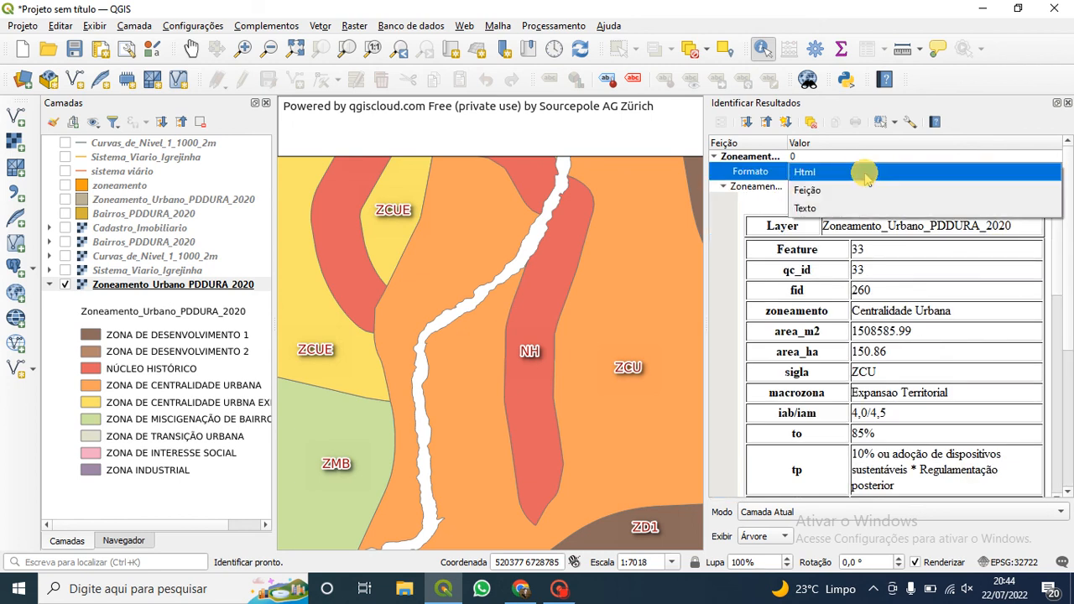
pyautogui.click(850, 191)
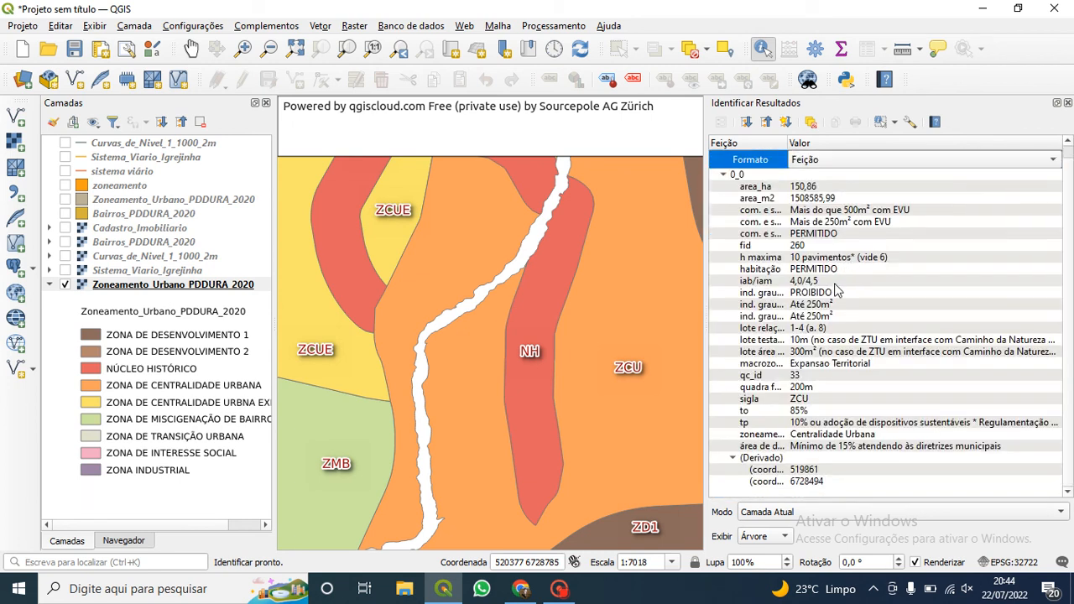
pyautogui.scroll(-2, 839, 331)
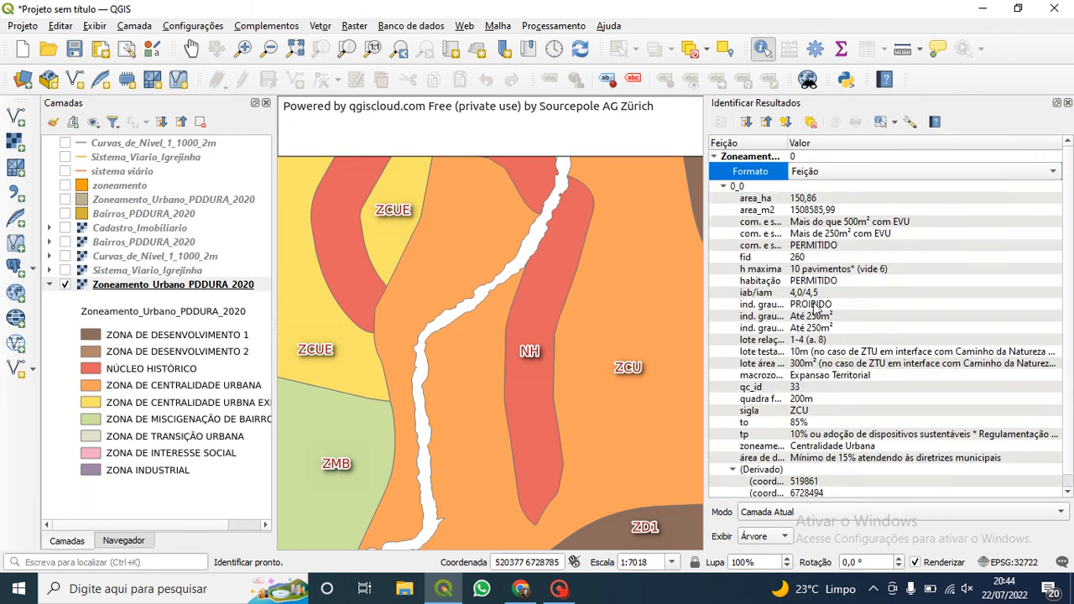
pyautogui.scroll(2, 946, 346)
# Close the identify results and hide the WMS Zoneamento_Urbano_PDDURA_2020 layer on the map.
pyautogui.click(1068, 102)
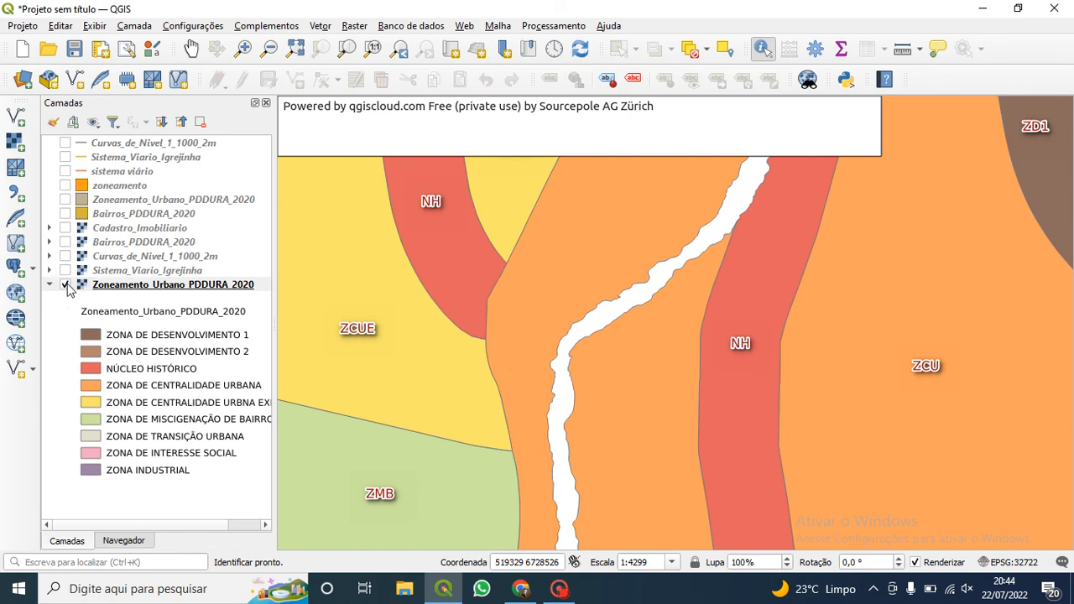
pyautogui.press('super+s')
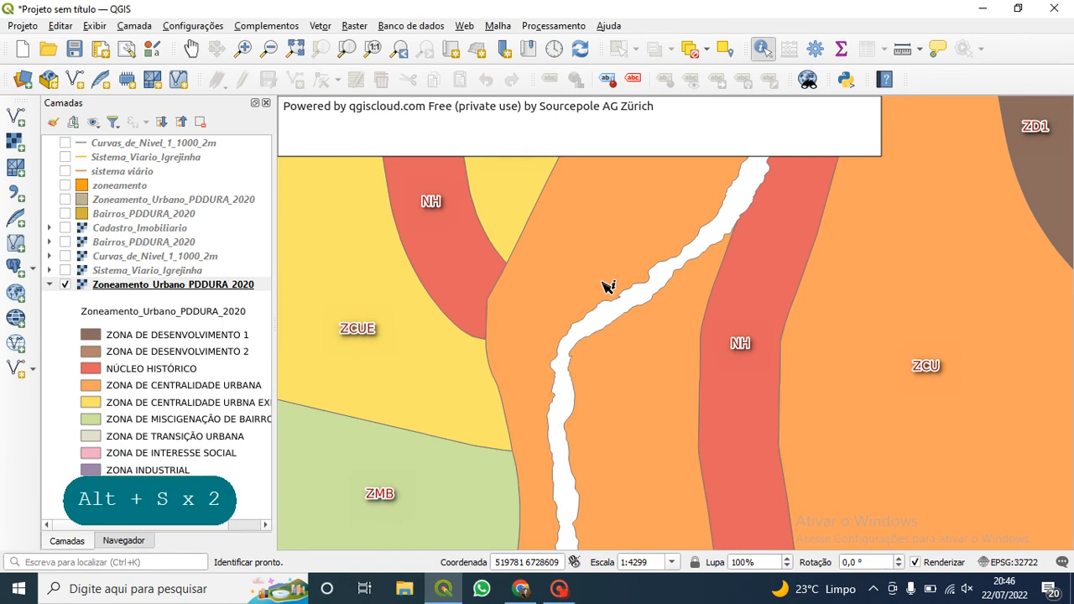
pyautogui.click(65, 284)
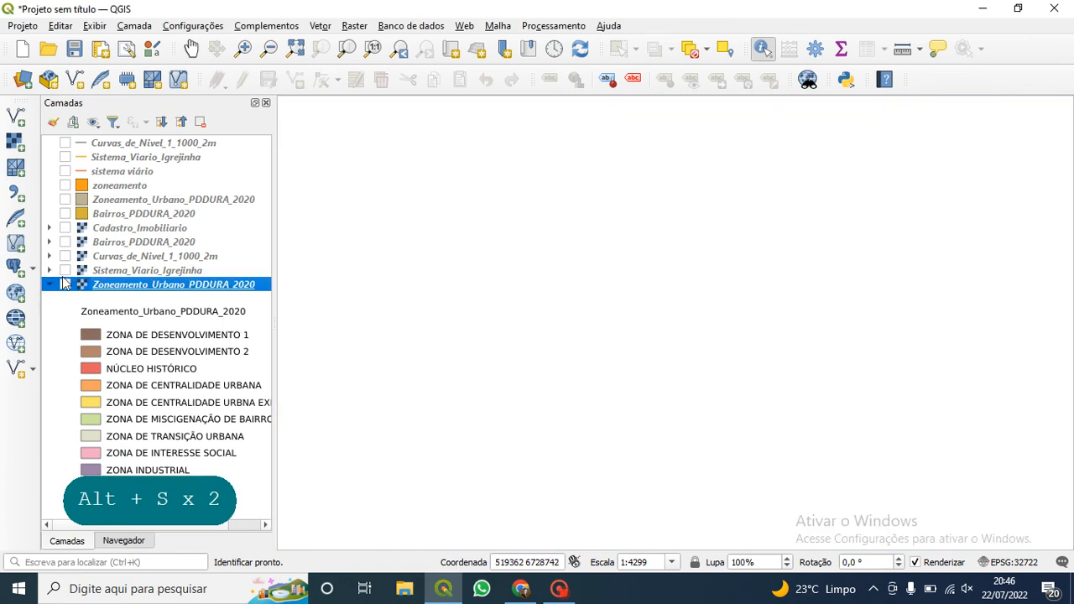
# Show the WMS Sistema_Viario_Igrejinha layer, inspect its street styling and labels, and hide it again.
pyautogui.click(66, 270)
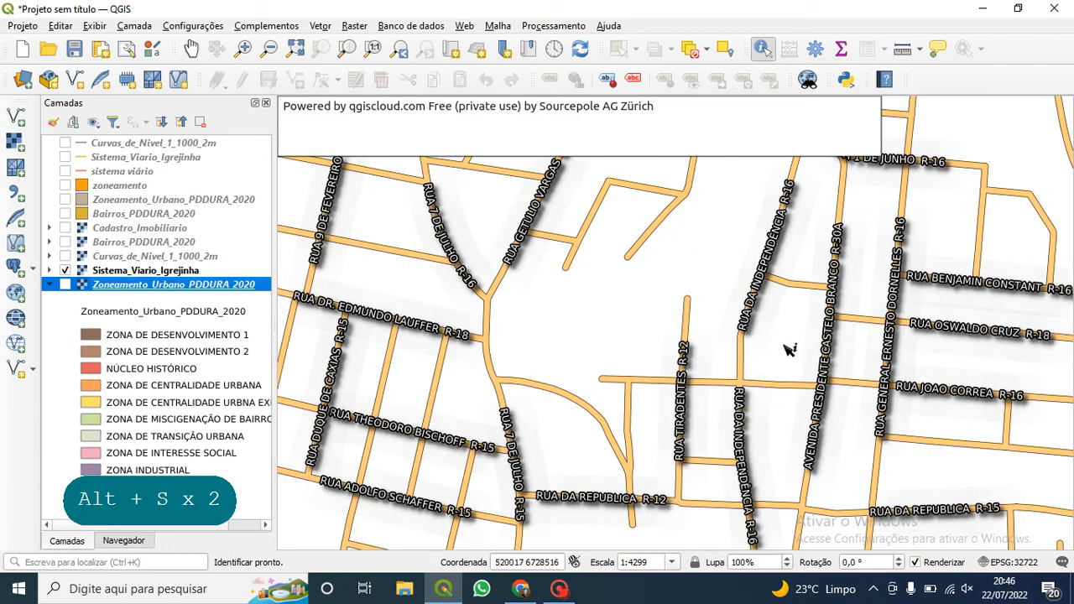
pyautogui.moveTo(498, 428); pyautogui.dragTo(631, 440)
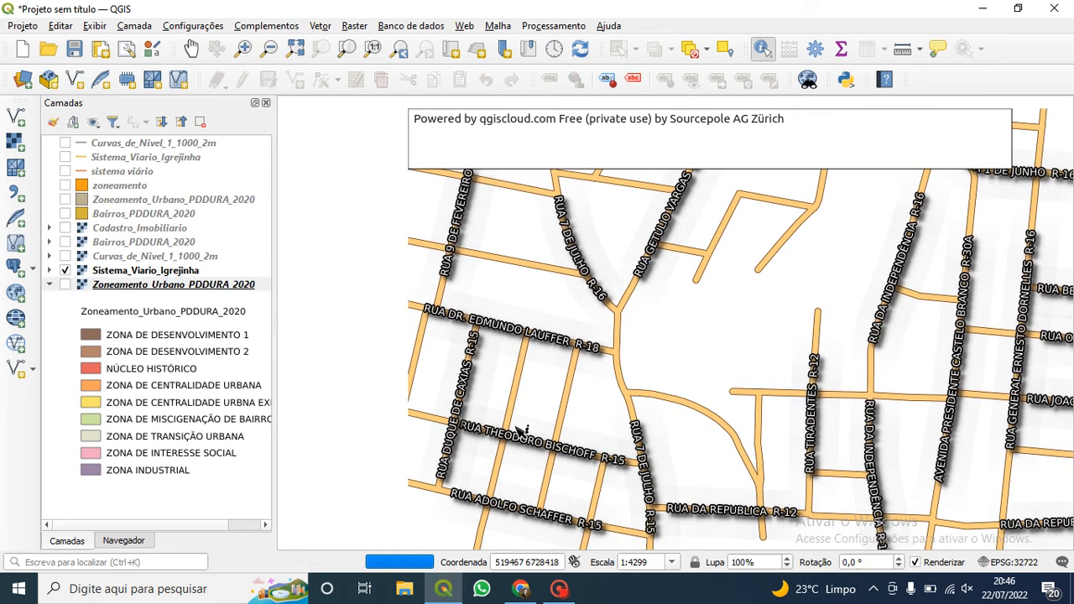
pyautogui.click(65, 270)
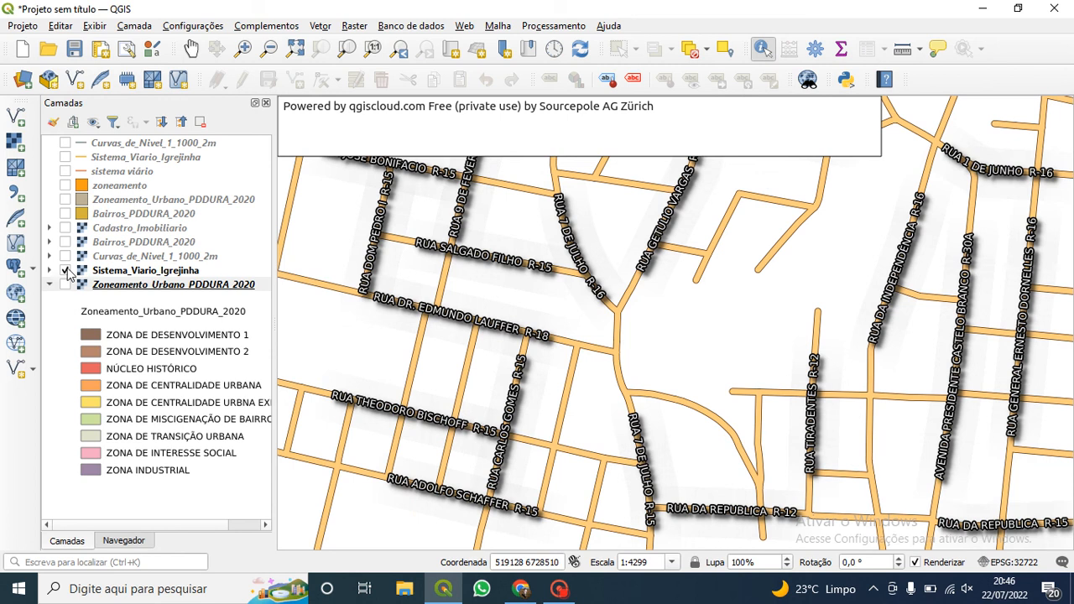
pyautogui.click(66, 270)
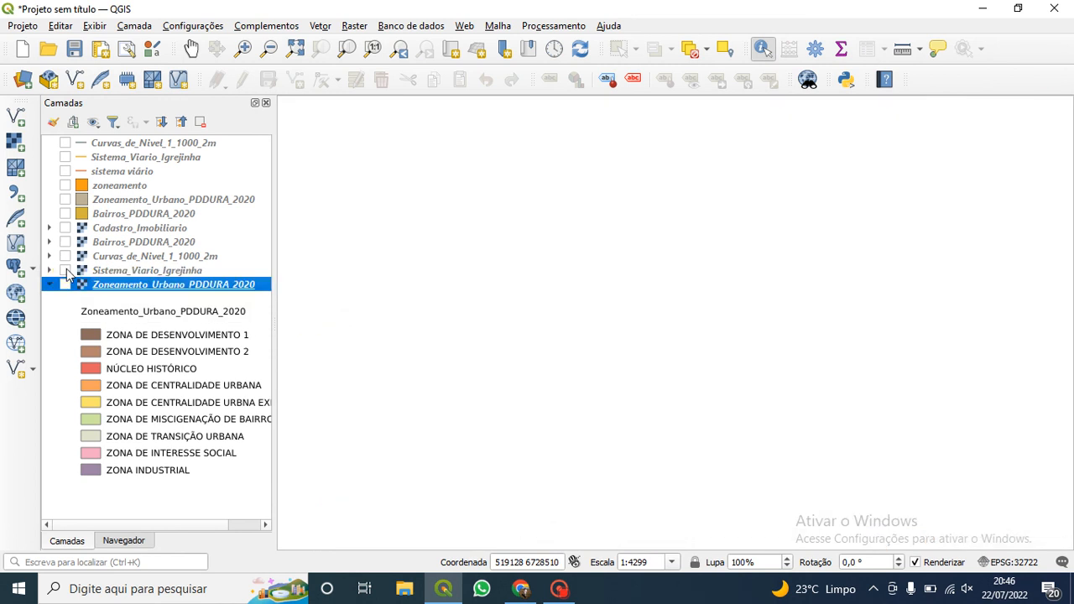
# Display the vector layers sistema viário and Sistema_Viario_Igrejinha one at a time to compare their line styling.
pyautogui.click(65, 171)
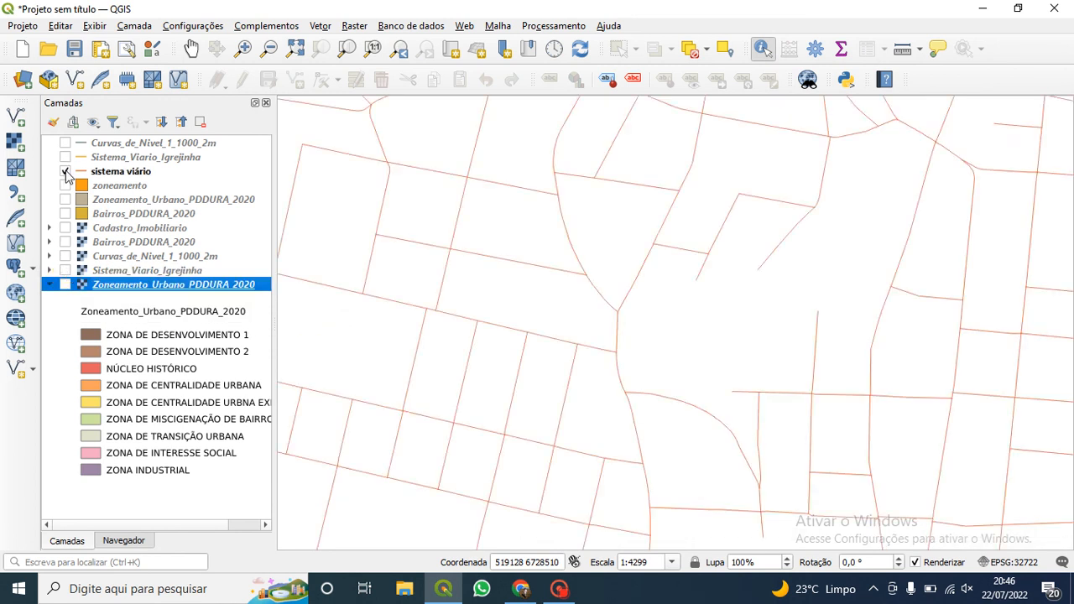
pyautogui.click(65, 171)
pyautogui.click(65, 157)
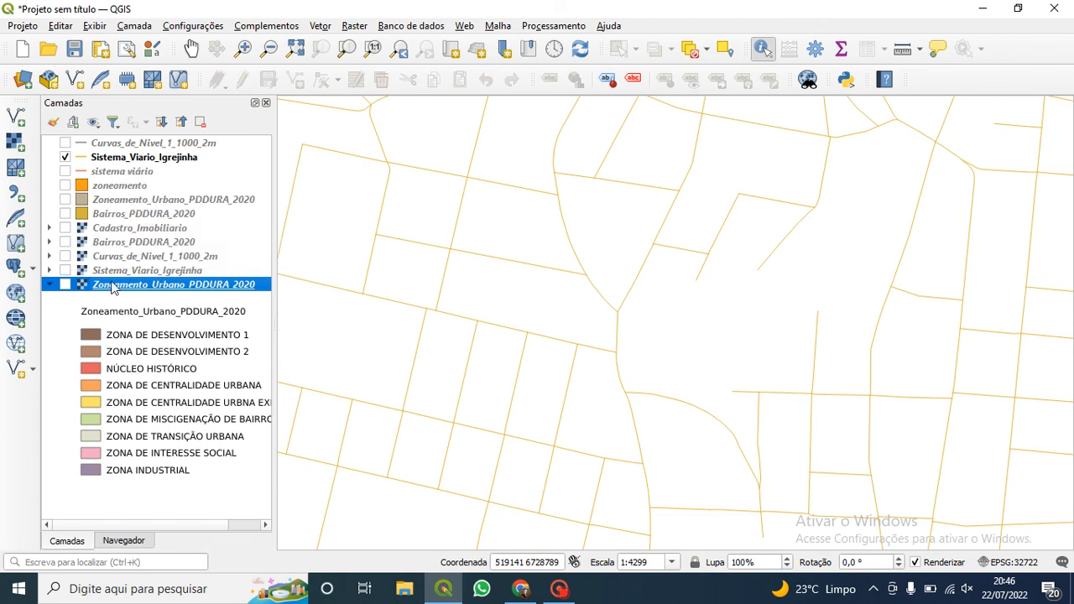
# View the WMS Zoneamento_Urbano_PDDURA_2020 layer on its own, collapse its legend and hide the layer again.
pyautogui.click(64, 284)
pyautogui.click(65, 158)
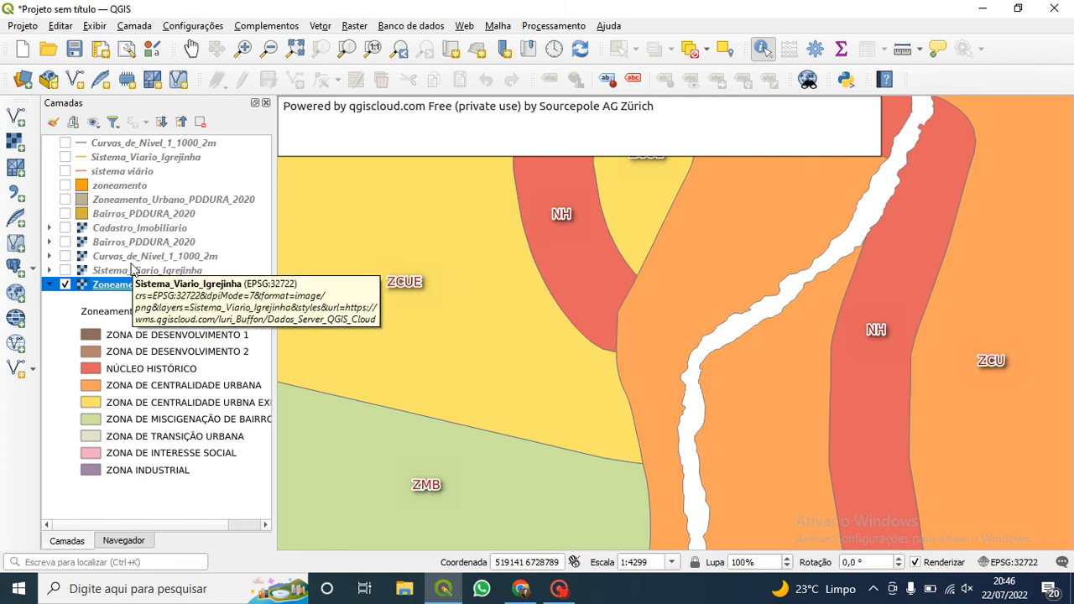
pyautogui.click(51, 284)
pyautogui.click(65, 285)
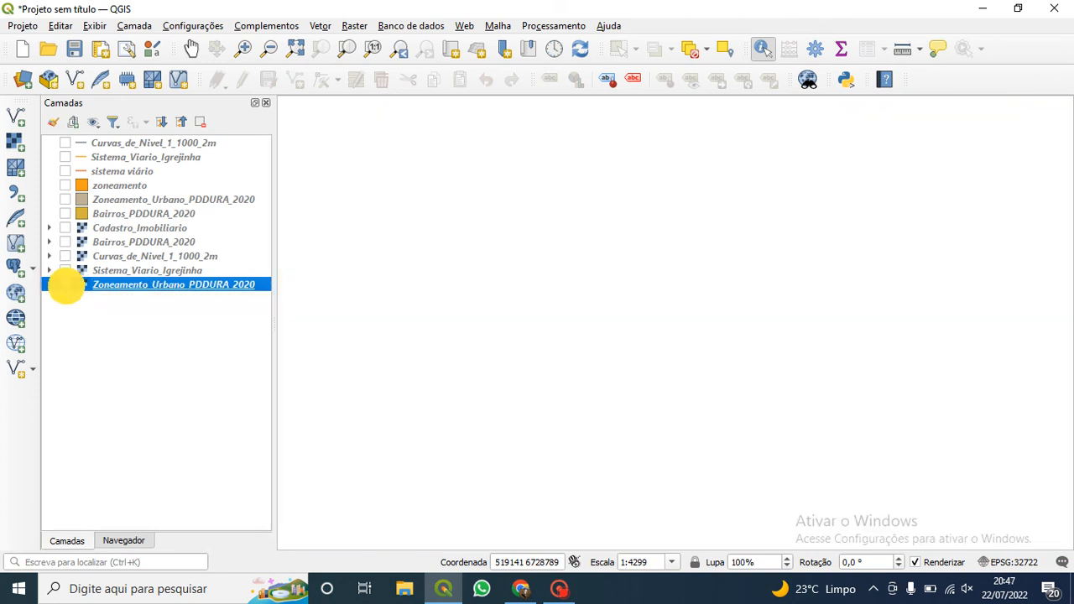
# Show the vector Sistema_Viario_Igrejinha layer, and close the project's coordinate reference system settings without changing them.
pyautogui.click(66, 157)
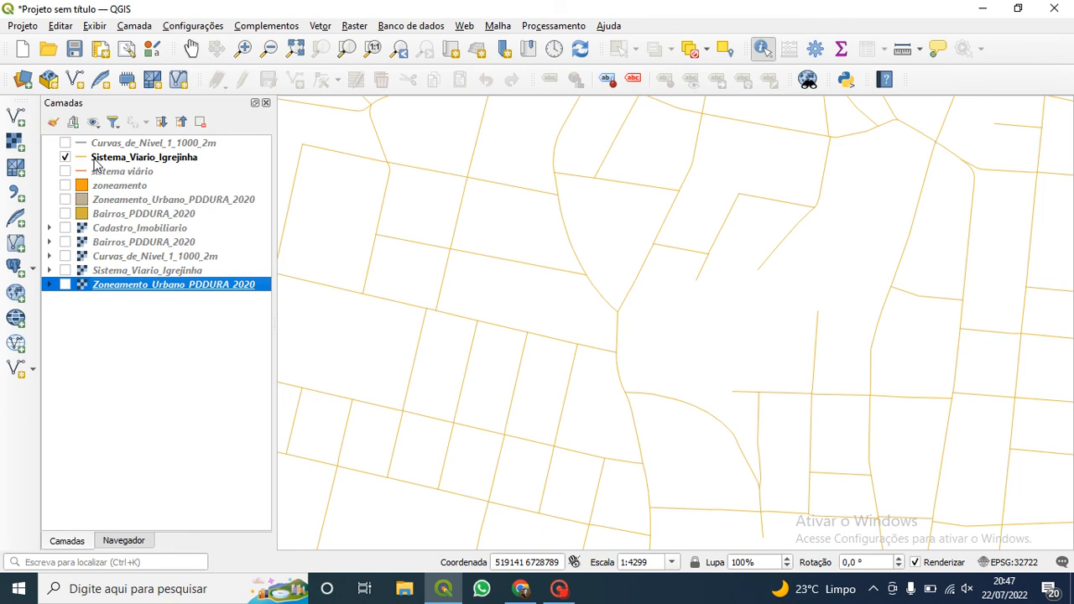
pyautogui.moveTo(109, 163)
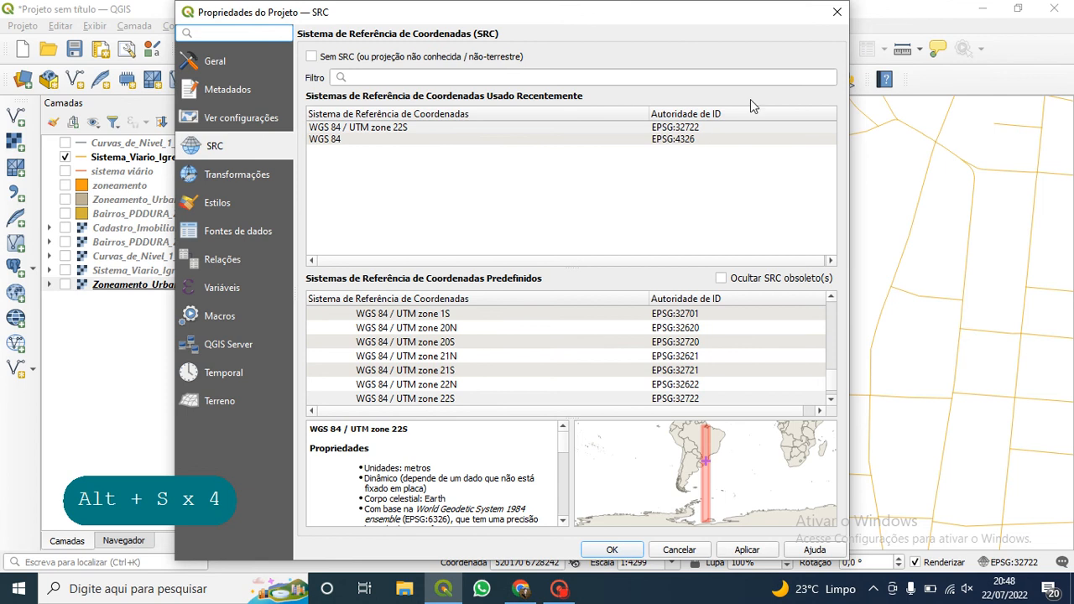
pyautogui.click(837, 12)
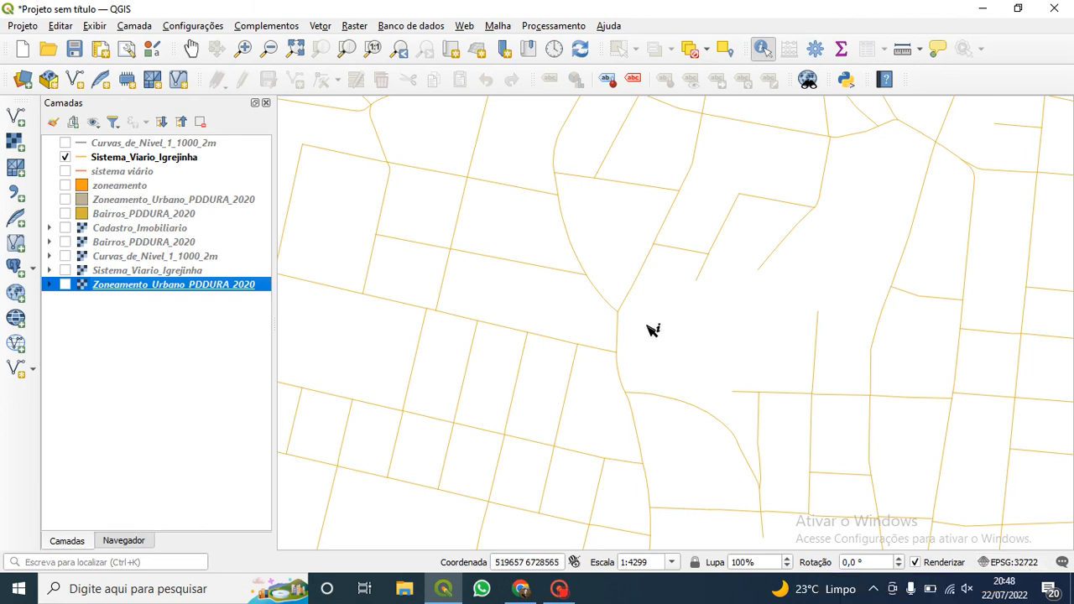
pyautogui.hotkey('alt', 's')
pyautogui.hotkey('alt', 's')
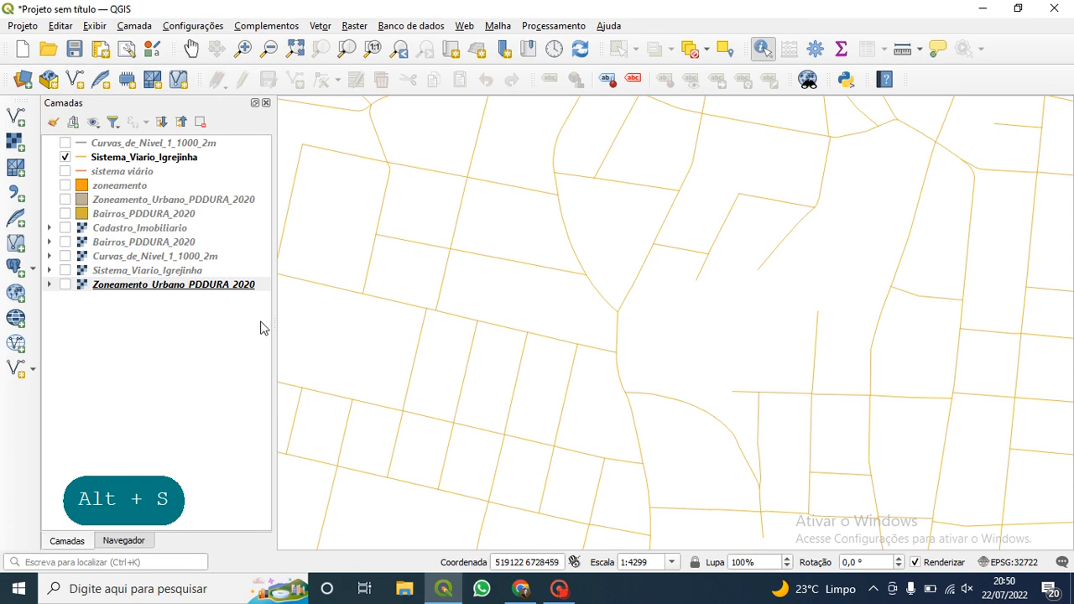
# Collapse the Igrejinha WMS connection in the browser and look through the layers offered by the Igrejinha WFS connection.
pyautogui.click(127, 542)
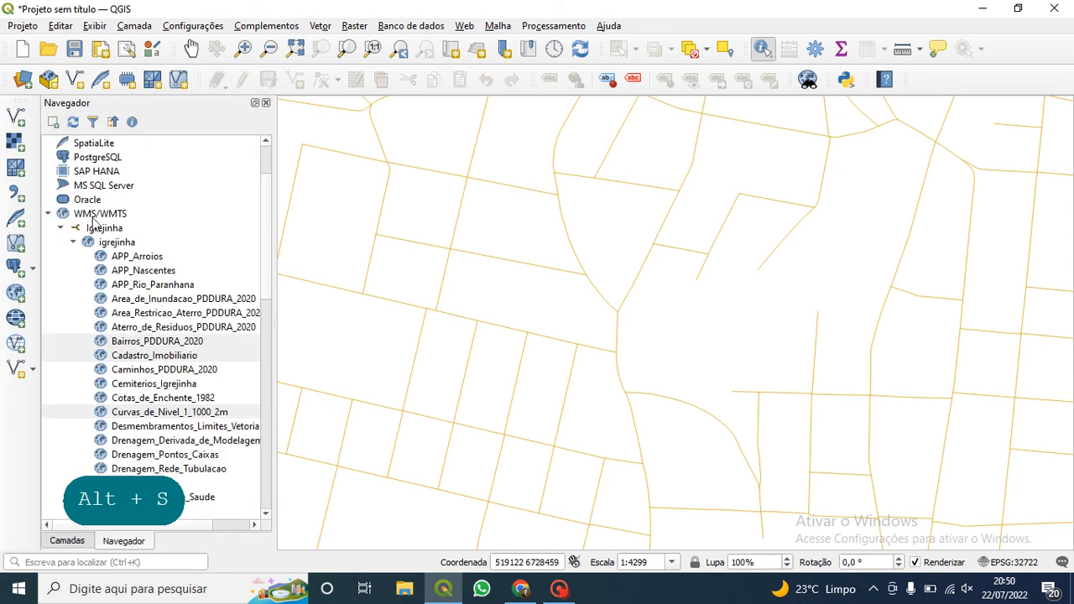
pyautogui.click(62, 227)
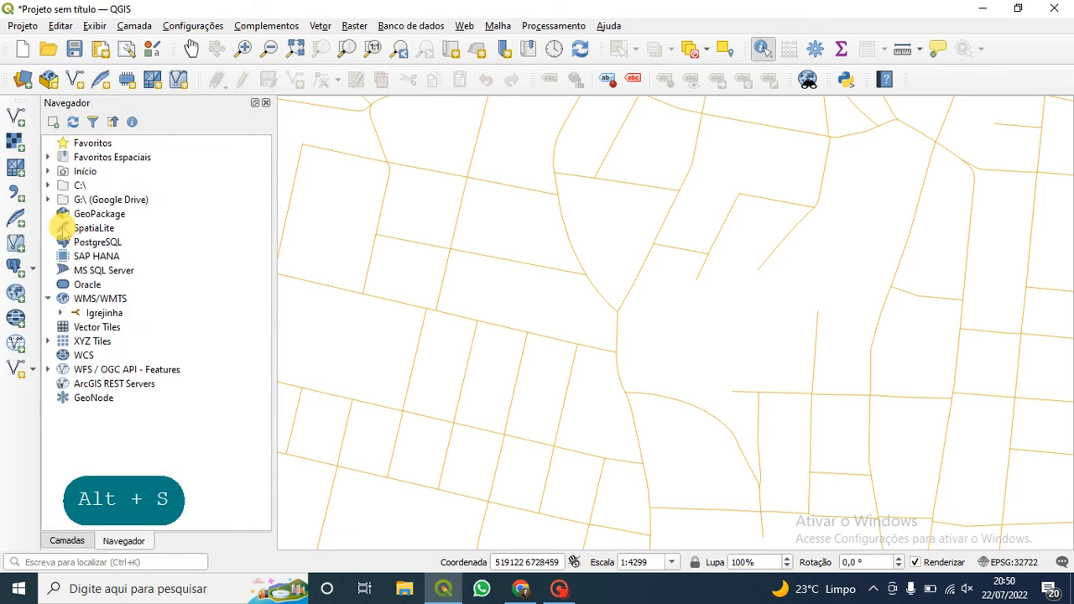
pyautogui.click(48, 369)
pyautogui.scroll(-6, 99, 391)
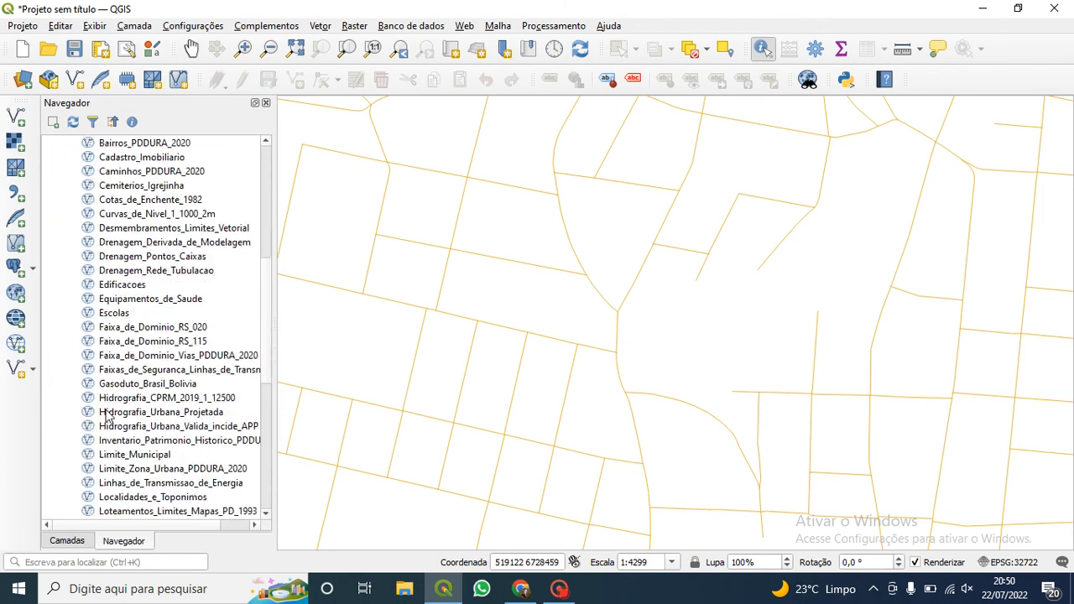
pyautogui.scroll(6, 118, 411)
pyautogui.scroll(-1, 132, 423)
pyautogui.scroll(-10, 132, 424)
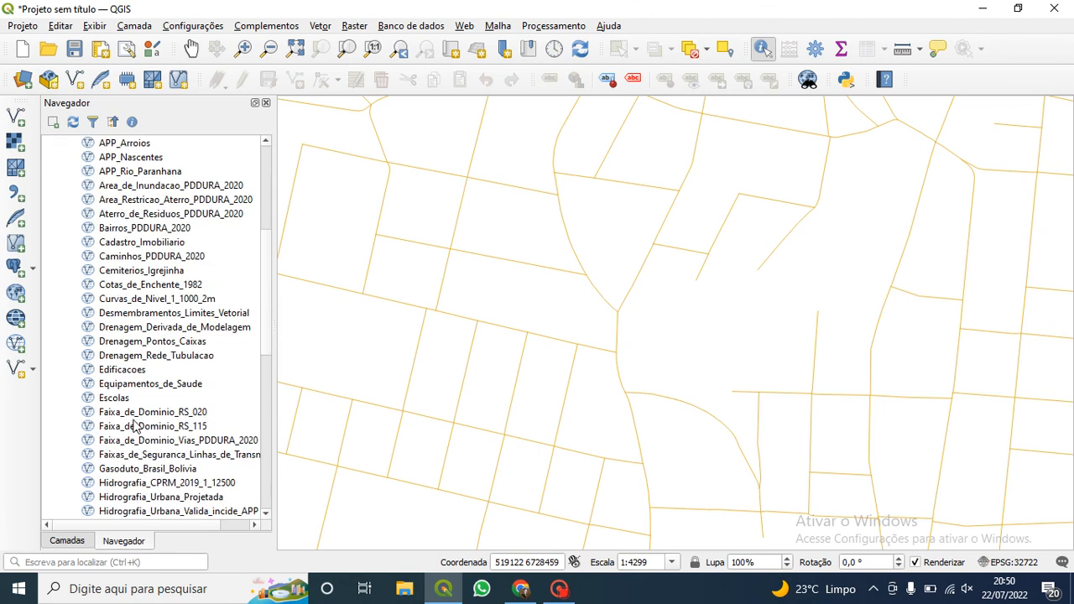
pyautogui.scroll(5, 137, 434)
pyautogui.scroll(5, 137, 434)
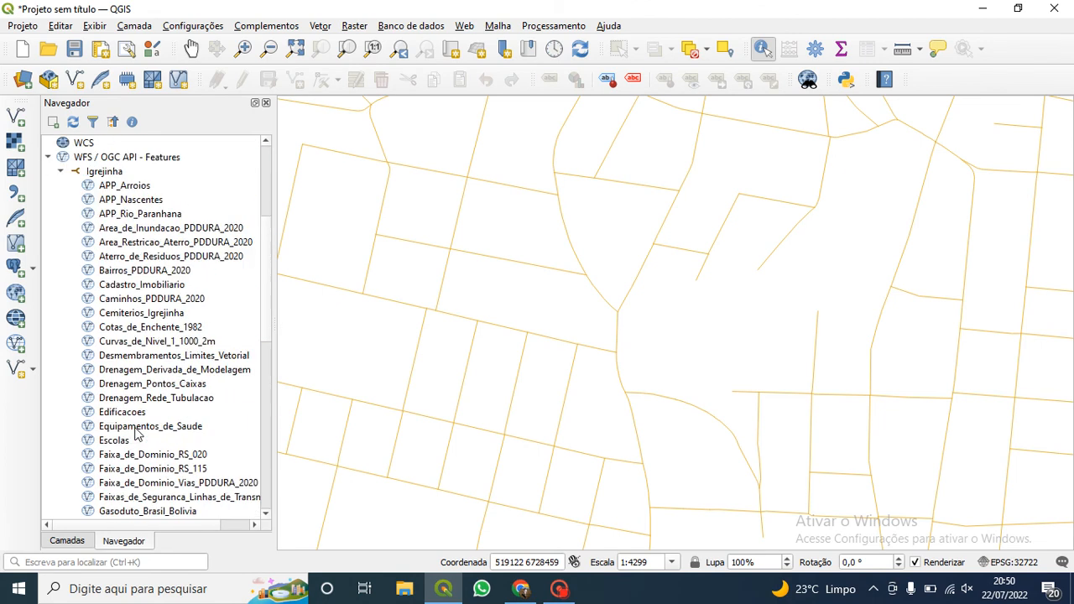
pyautogui.scroll(3, 139, 427)
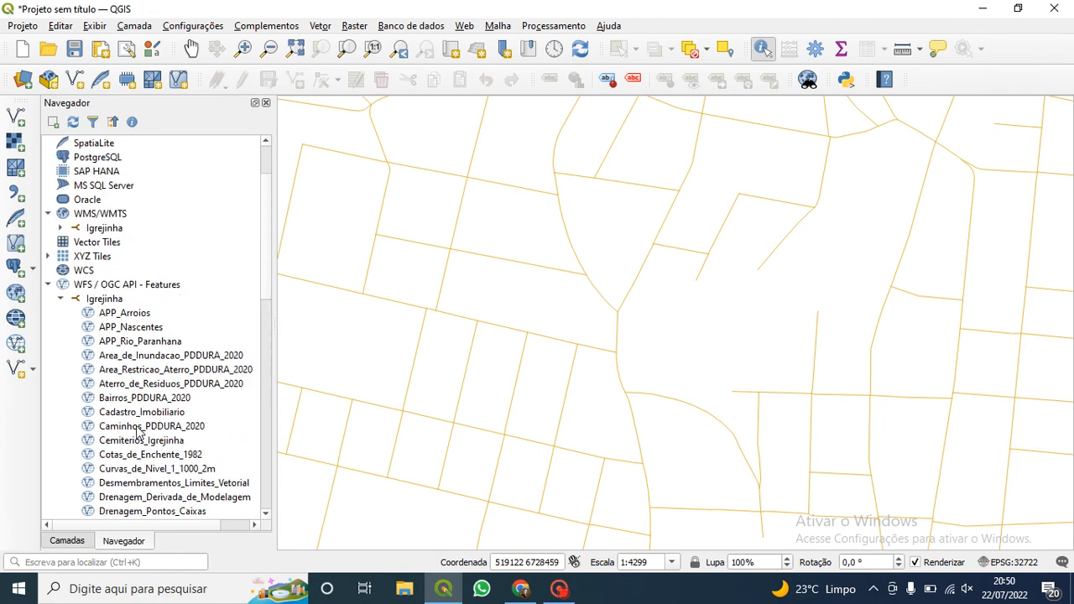
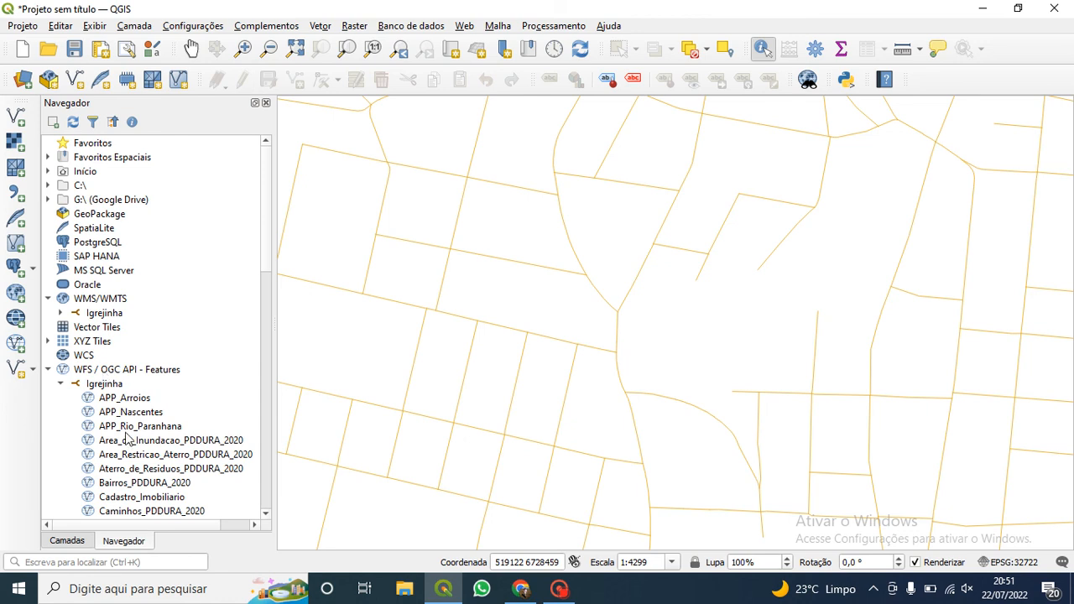
# Show the WMS Cadastro_Imobiliario layer over the street lines, examine its labelled points up close, and hide it.
pyautogui.click(70, 540)
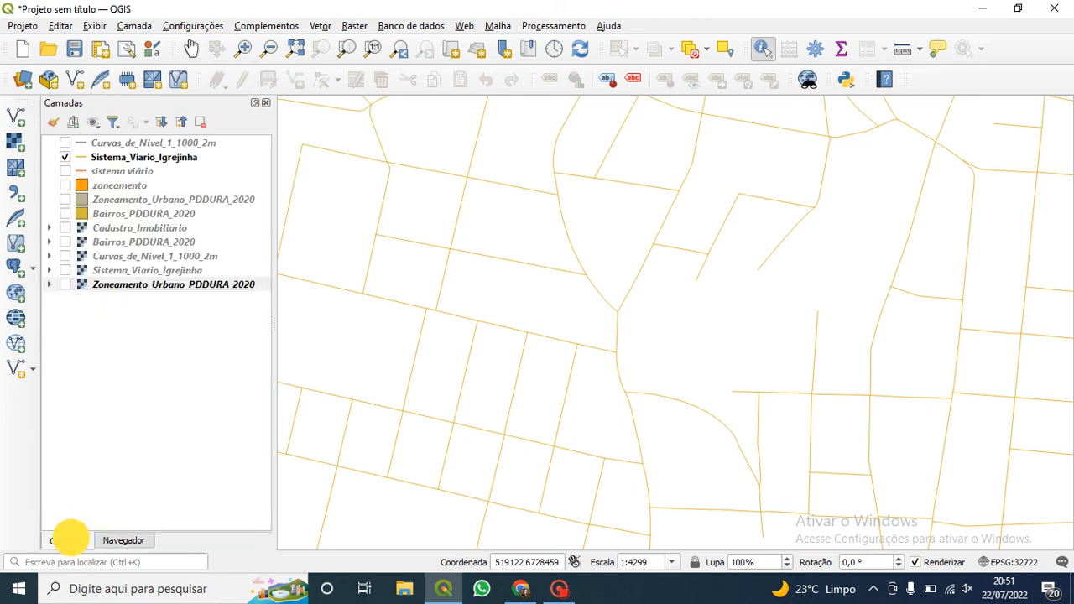
pyautogui.click(65, 227)
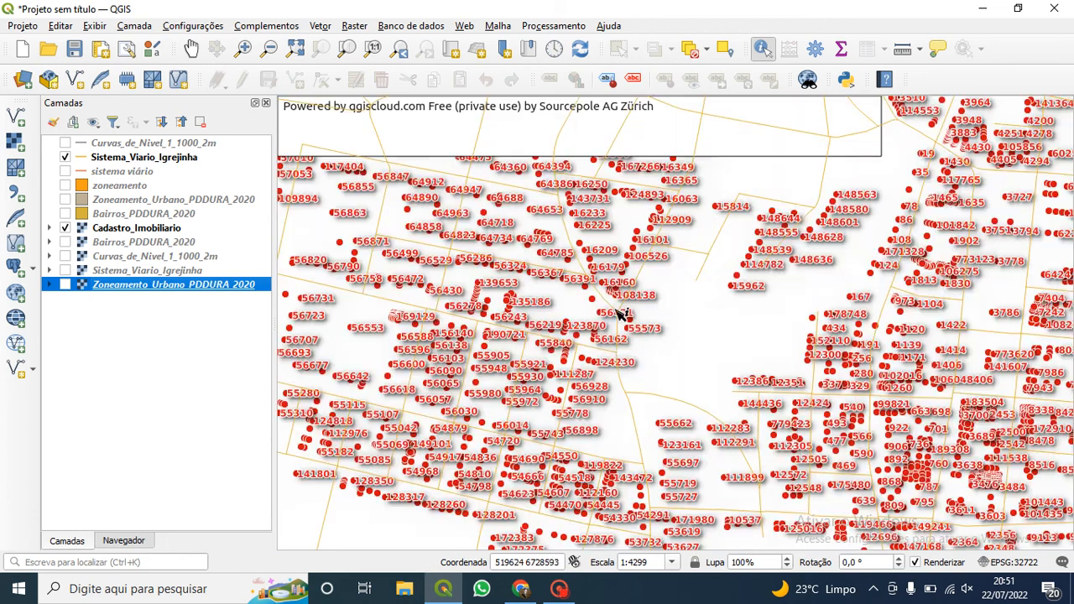
pyautogui.scroll(2, 584, 330)
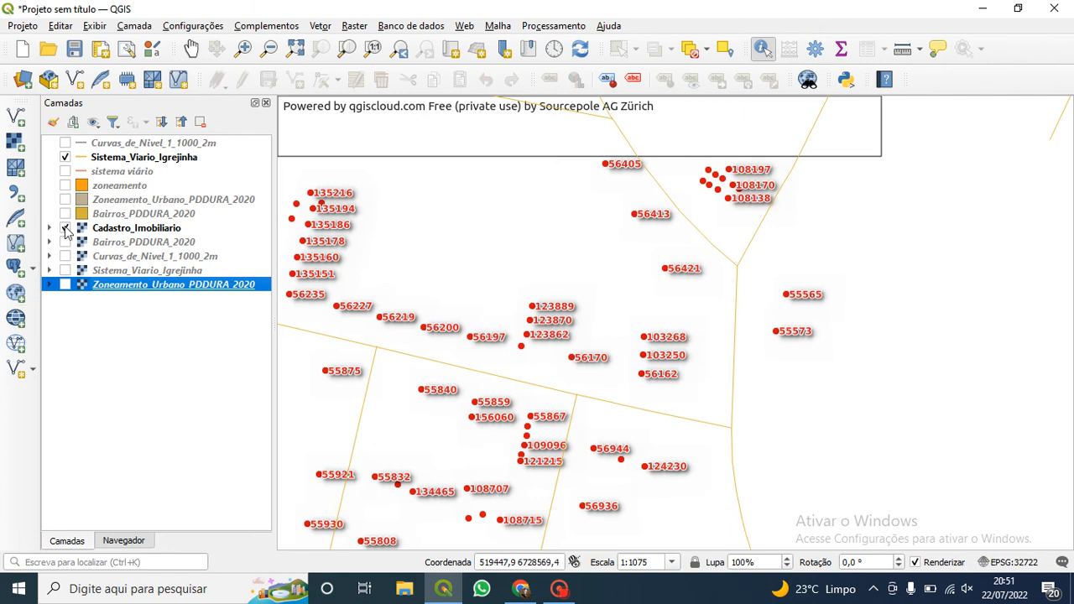
pyautogui.click(66, 229)
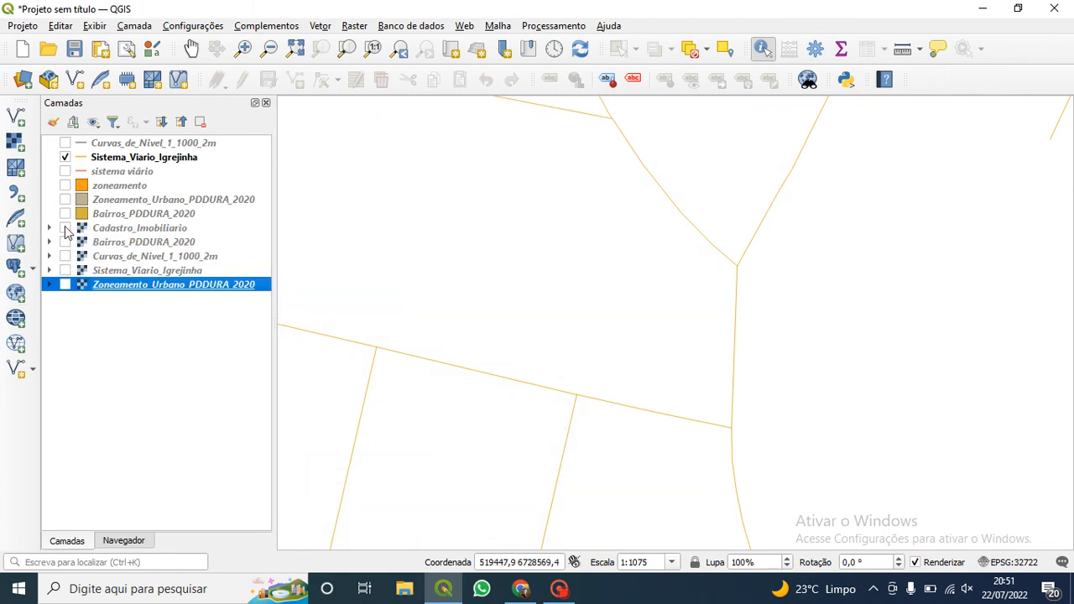
pyautogui.scroll(-3, 459, 384)
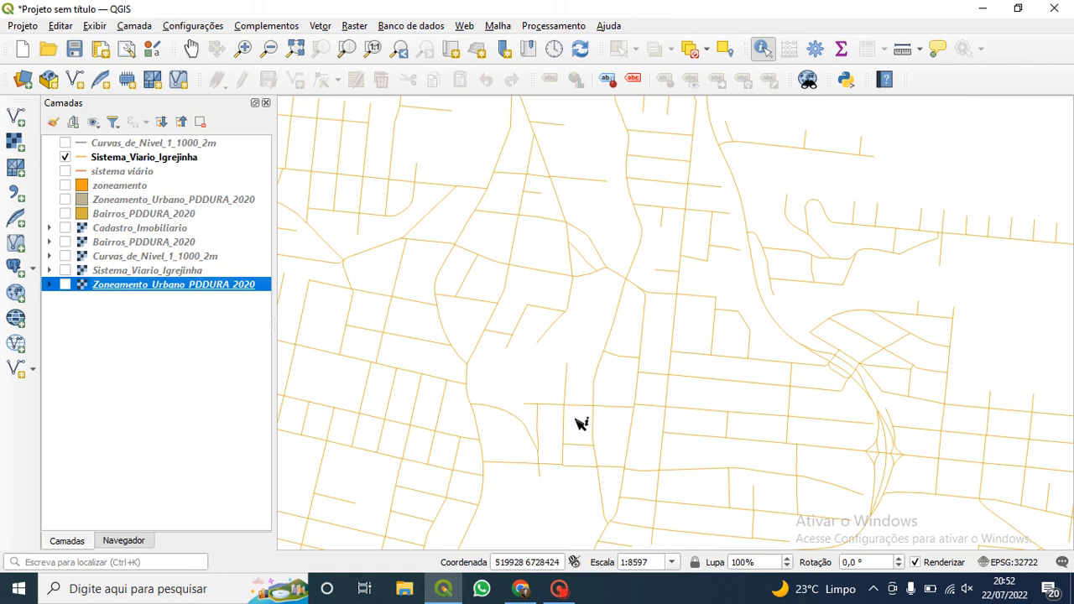
# Switch to Chrome and open the item details of Mapa Índice - 1:25.000 - RF1 from the Cartografia Interativa do RS layer list.
pyautogui.click(520, 588)
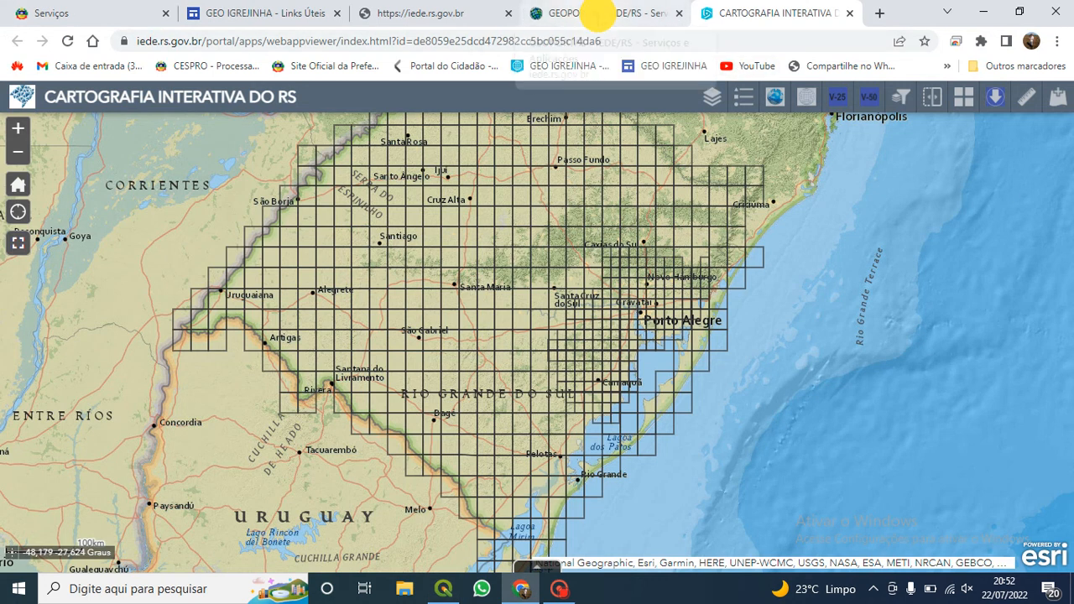
pyautogui.click(589, 14)
pyautogui.click(755, 13)
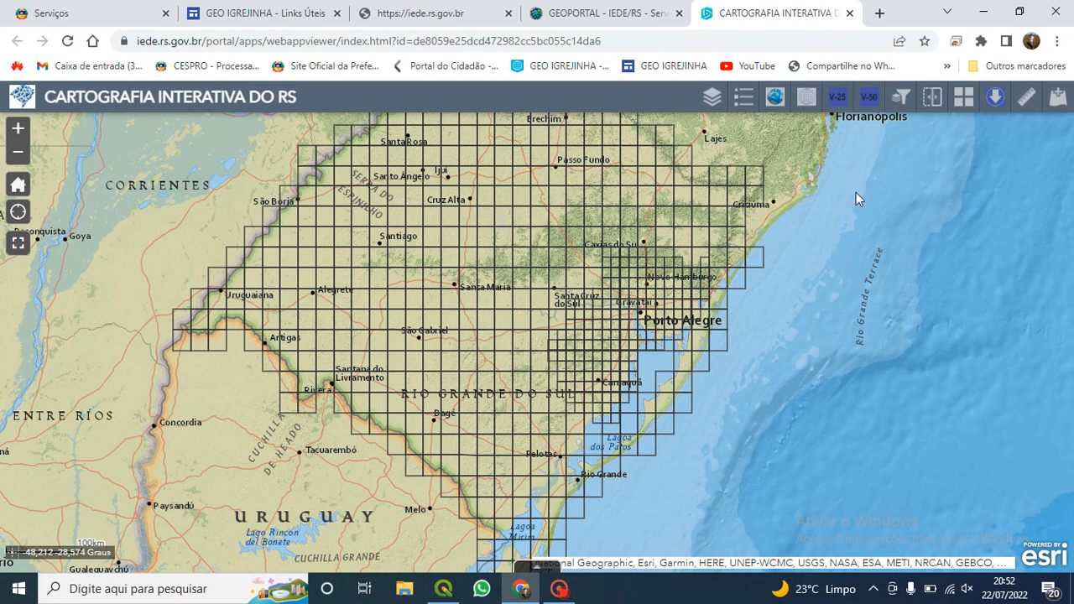
pyautogui.click(719, 96)
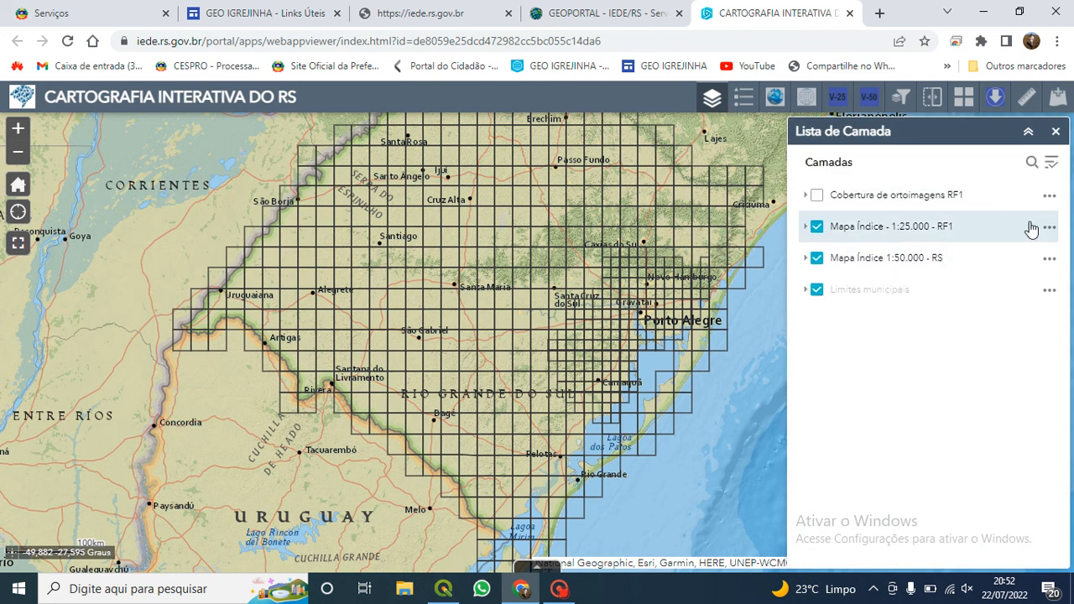
pyautogui.click(1047, 228)
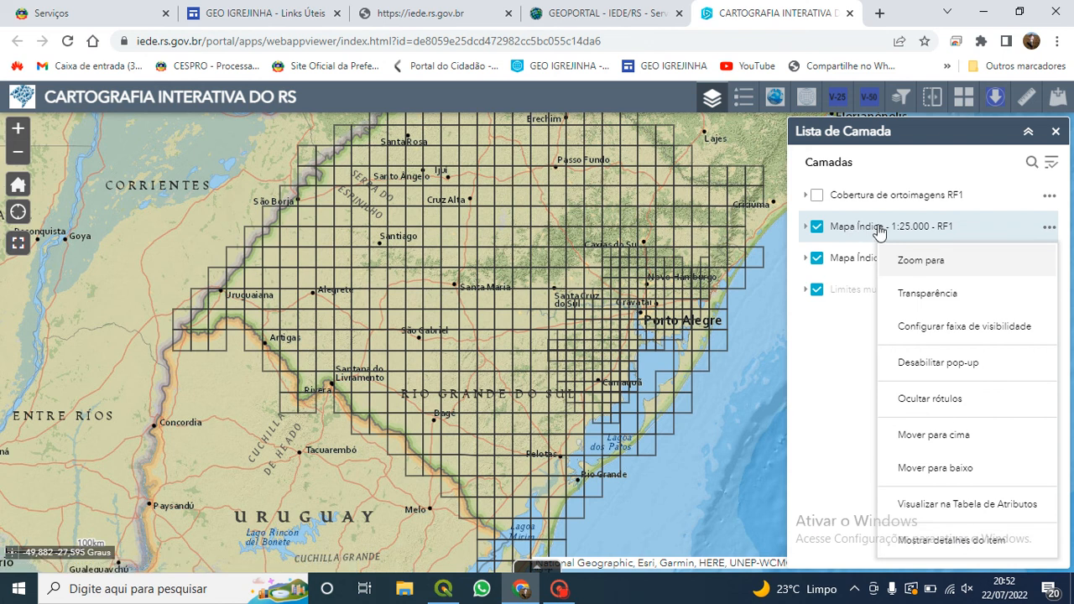
pyautogui.click(938, 541)
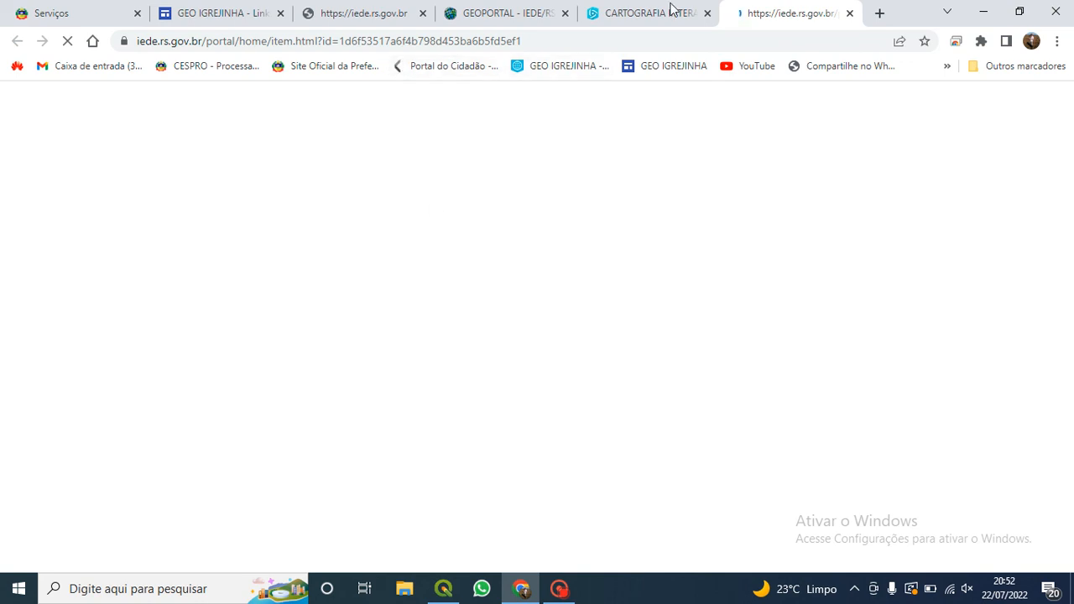
# Browse the Base Cartográfica Oficial category on the IEDE/RS geoportal, and return to the Mapa Índice - 25000 - RF1 item page.
pyautogui.click(530, 13)
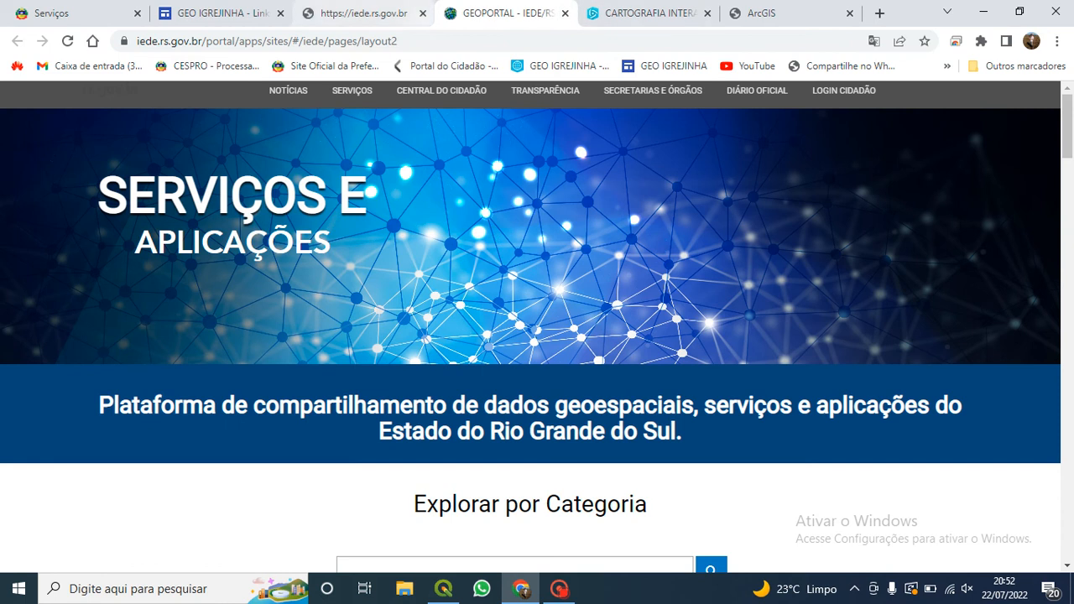
pyautogui.scroll(-5, 513, 395)
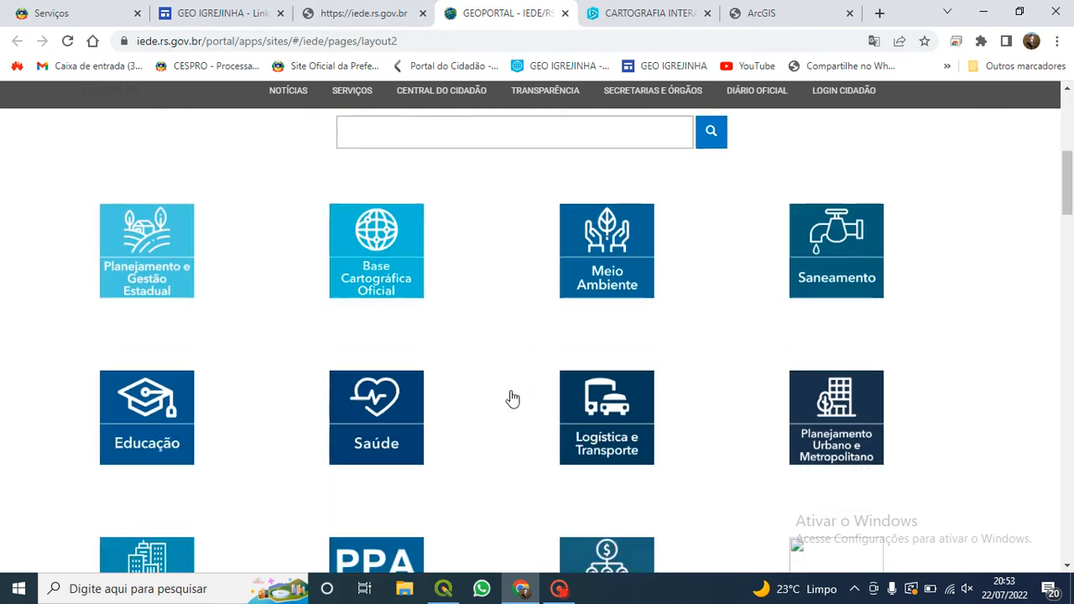
pyautogui.scroll(-5, 513, 394)
pyautogui.scroll(6, 588, 401)
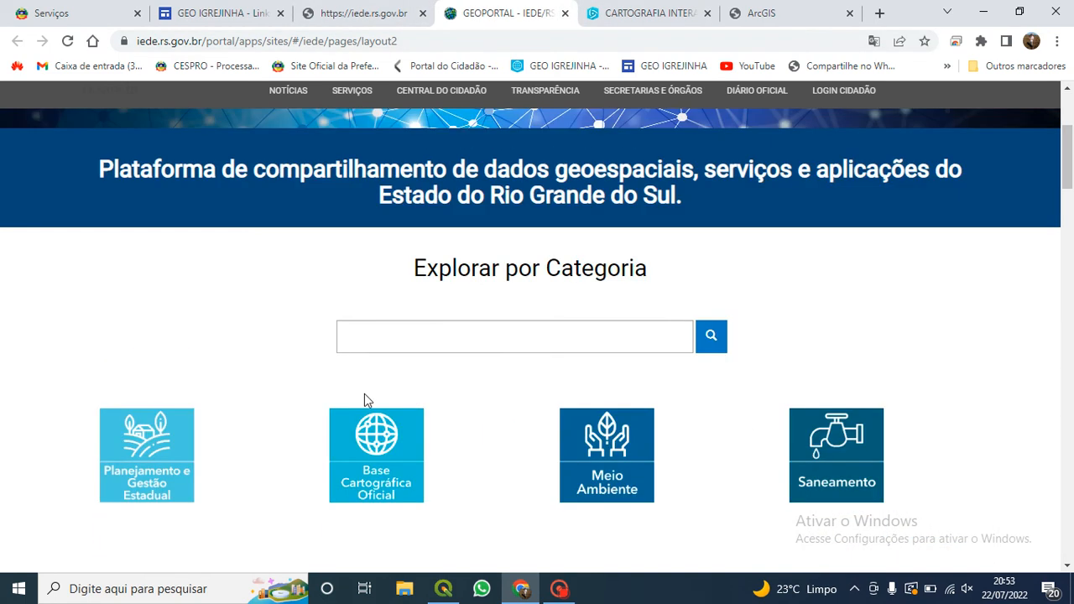
pyautogui.click(514, 424)
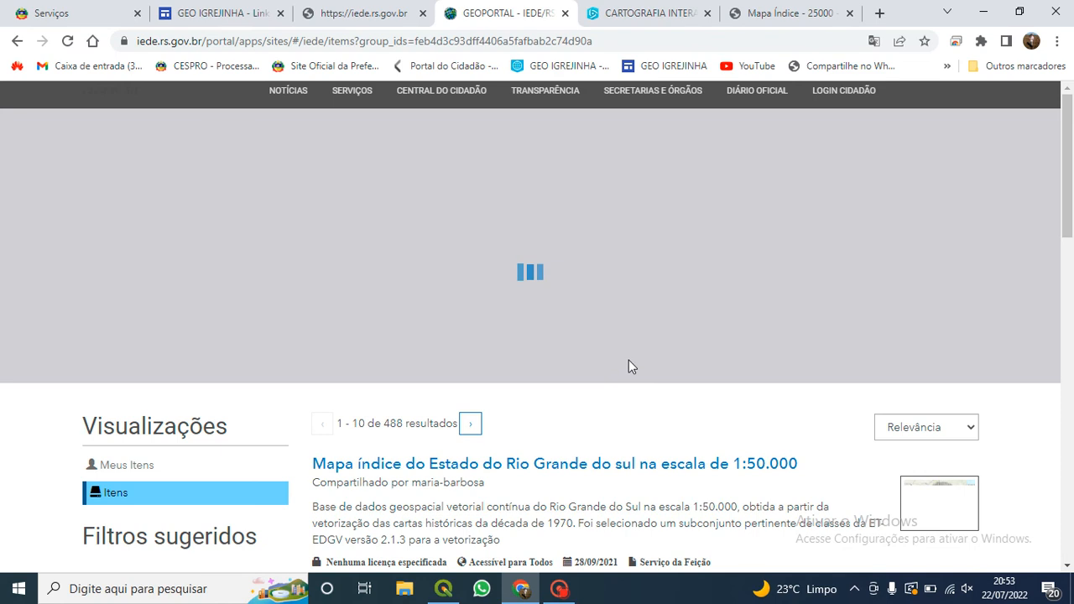
pyautogui.scroll(-3, 739, 370)
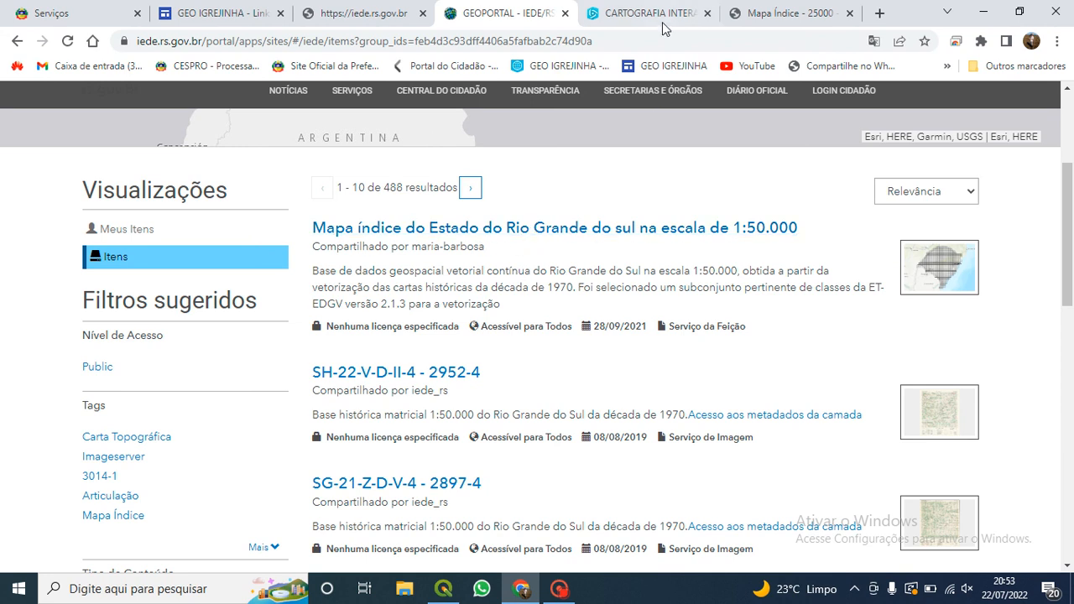
pyautogui.click(789, 13)
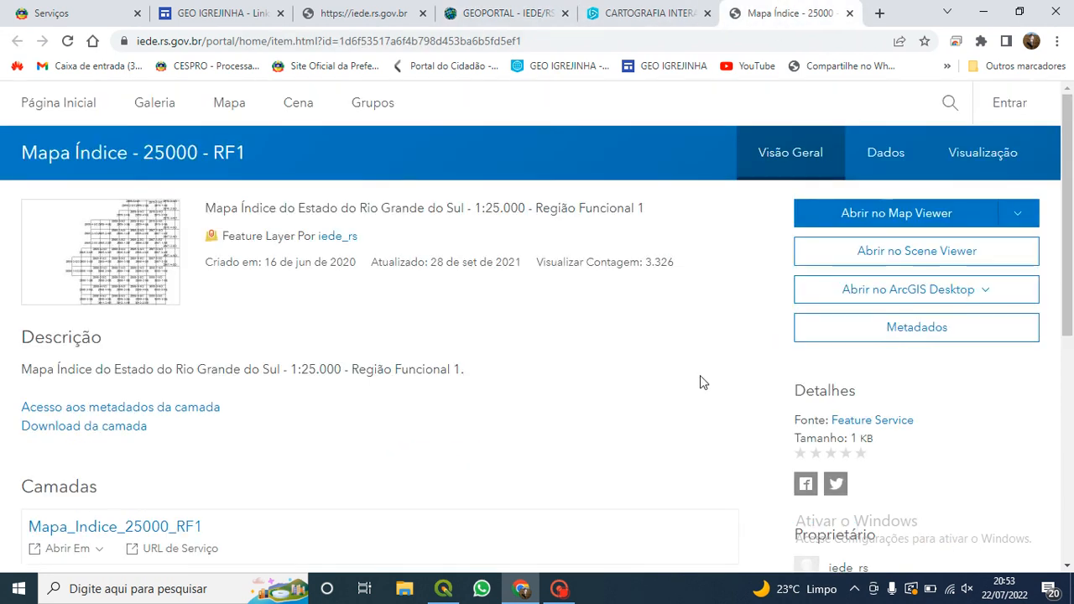
# Return to the geoportal results and open the item page of the Rio Grande do Sul index map at 1:50.000 scale.
pyautogui.click(516, 15)
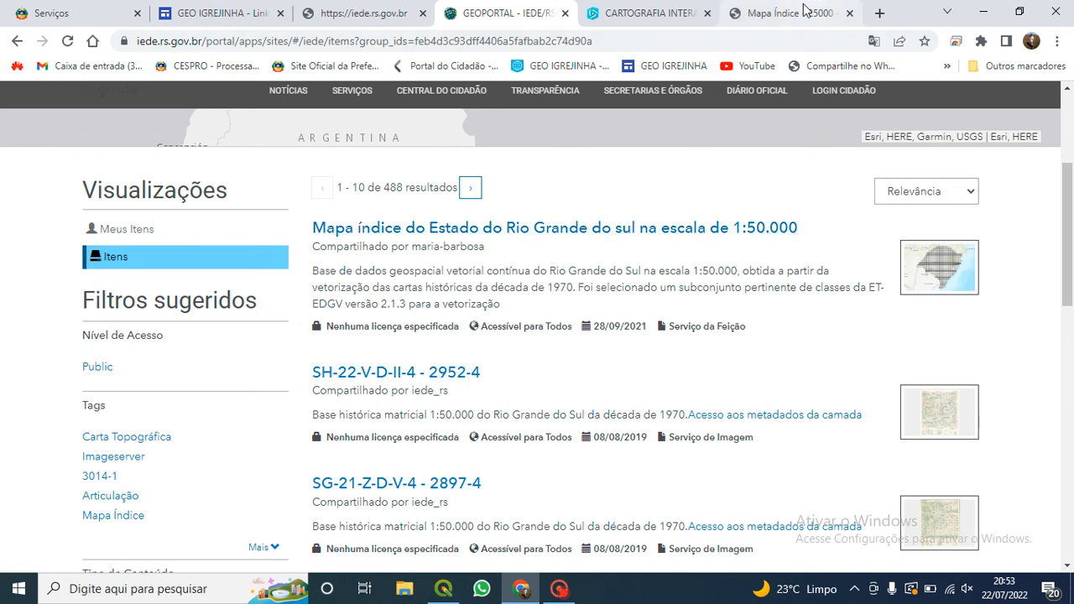
pyautogui.click(789, 13)
pyautogui.click(517, 14)
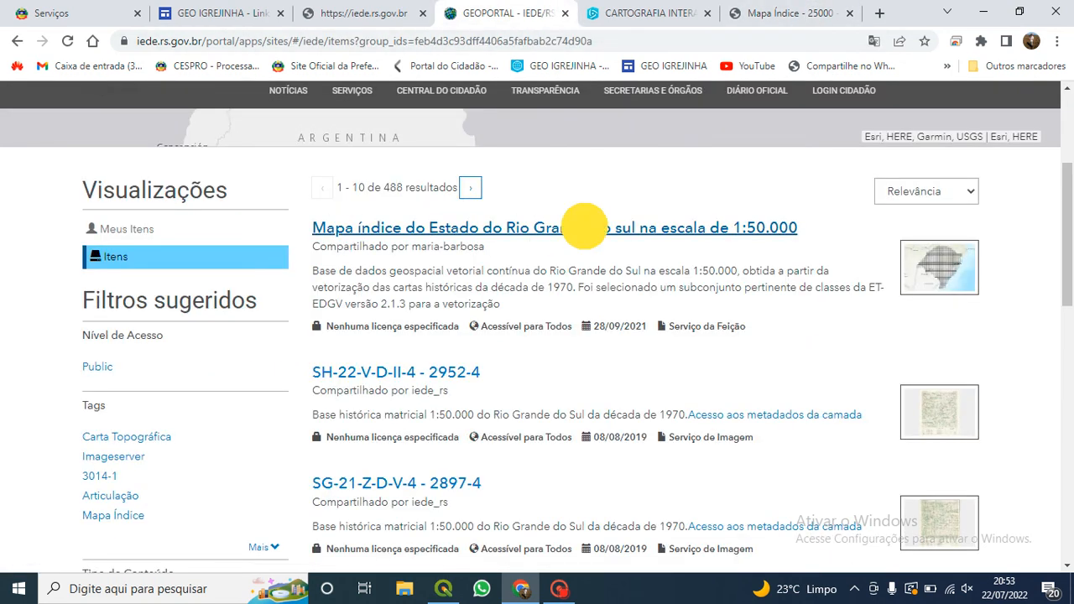
pyautogui.click(483, 227)
pyautogui.scroll(-3, 732, 260)
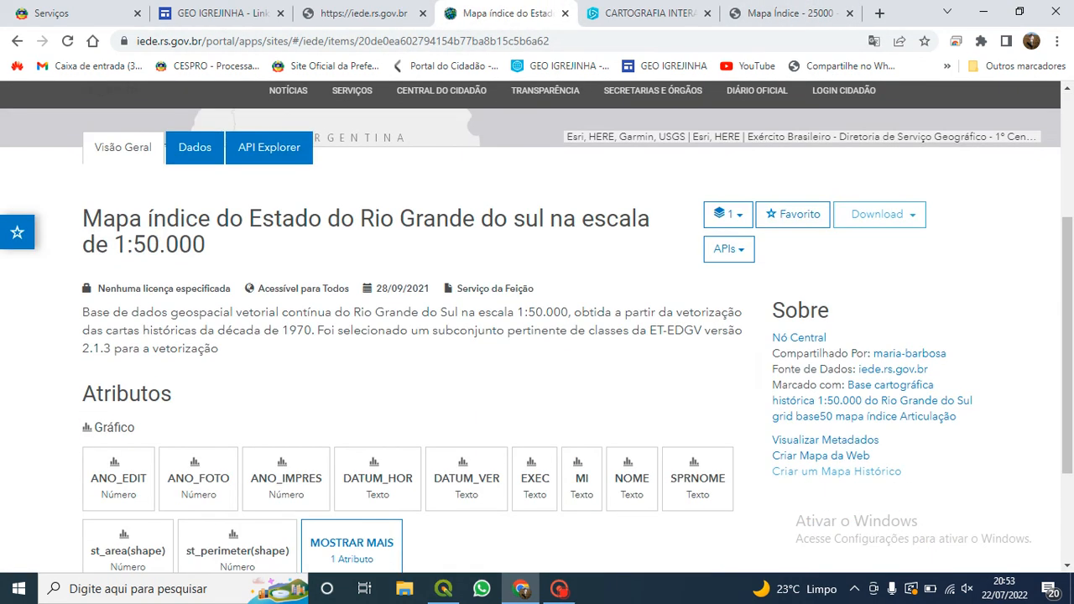
# Look at the API addresses of the 1:50.000 index map and copy its GeoService URL.
pyautogui.click(728, 249)
pyautogui.click(630, 329)
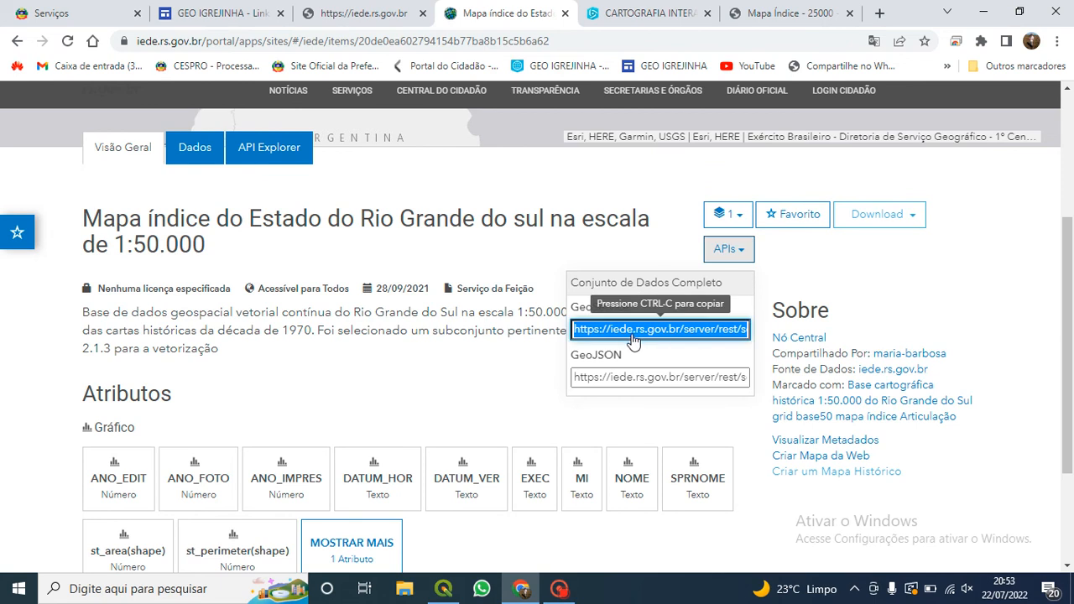
pyautogui.click(625, 378)
pyautogui.click(805, 273)
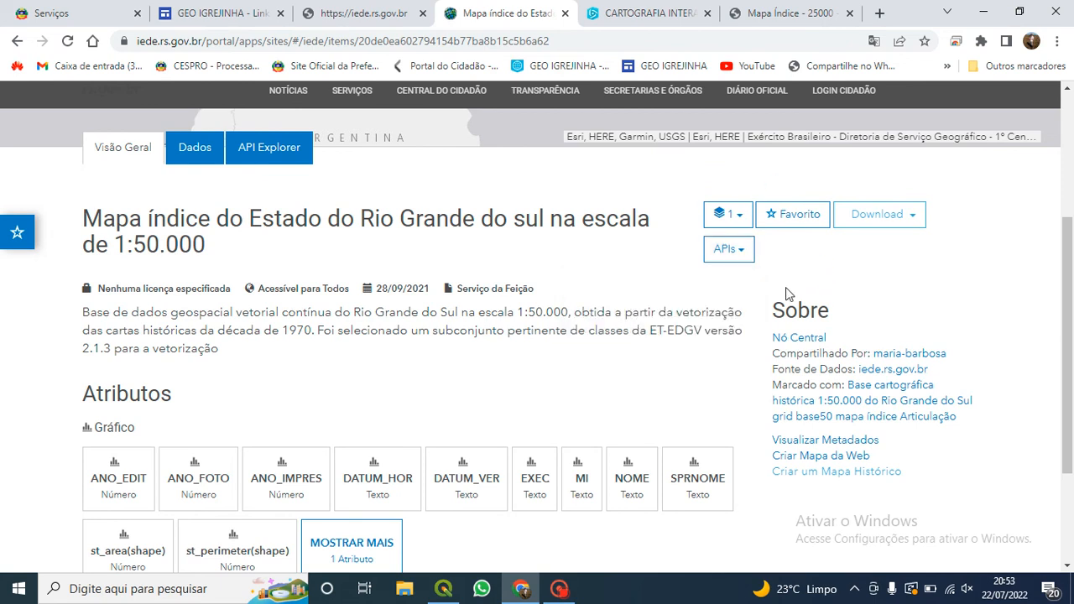
pyautogui.scroll(-1, 959, 288)
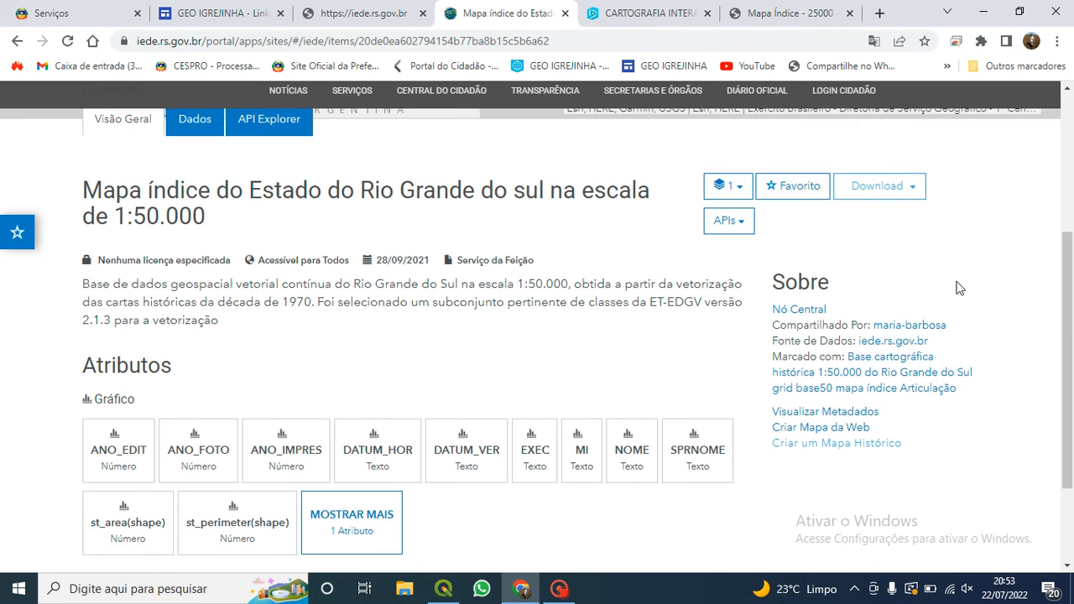
pyautogui.scroll(1, 952, 287)
pyautogui.click(740, 334)
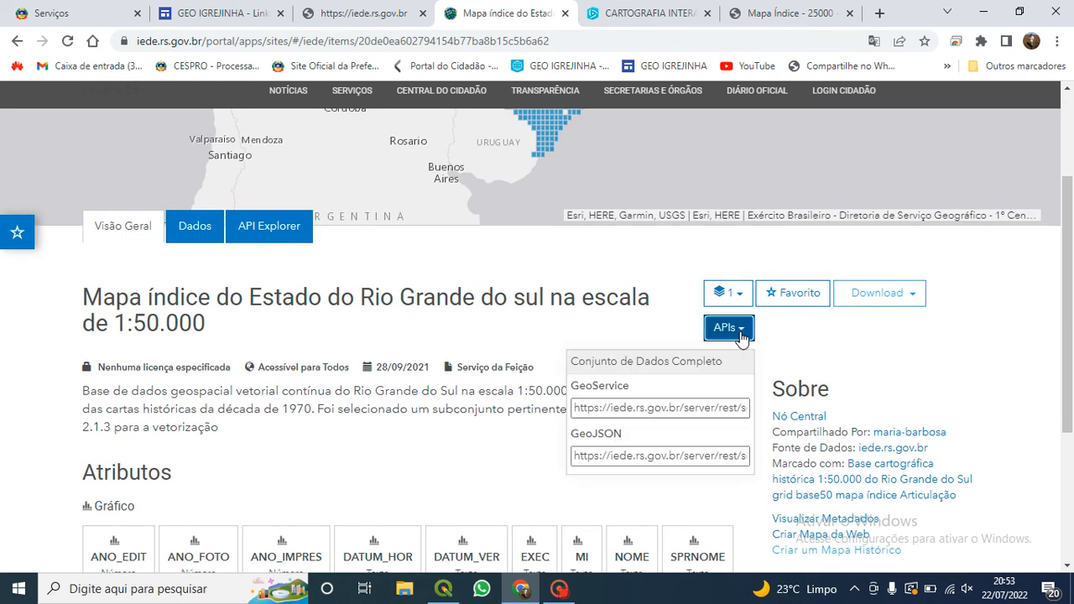
pyautogui.click(681, 408)
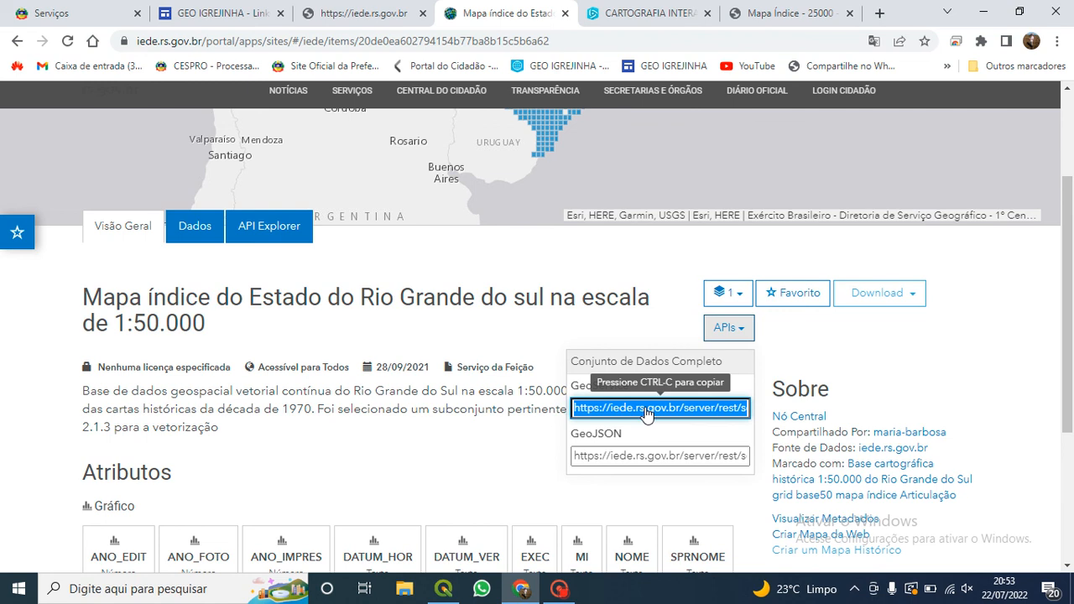
pyautogui.hotkey('ctrl', 'c')
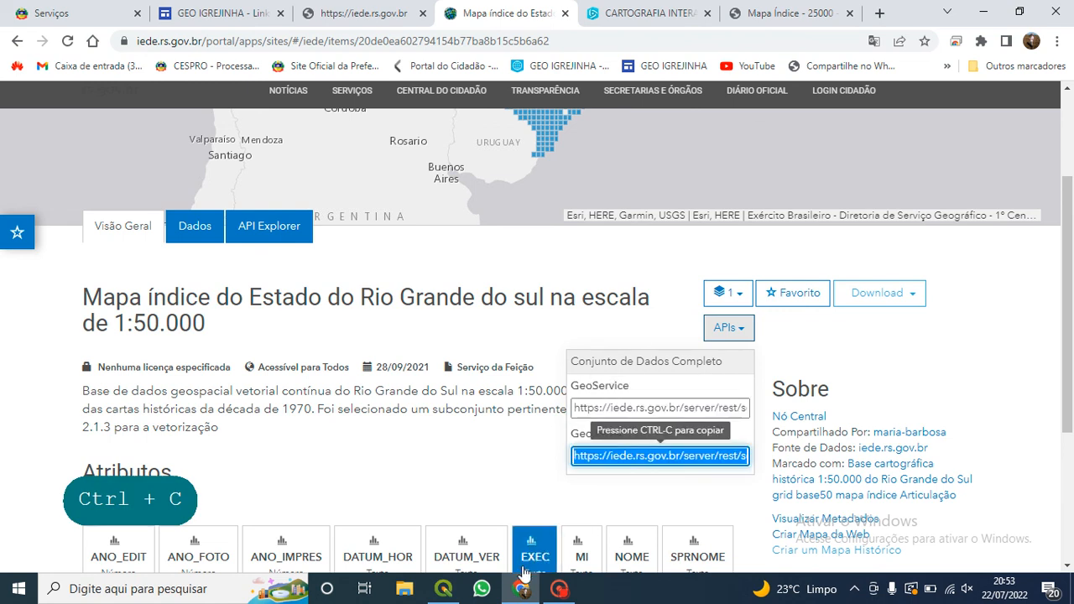
# Switch to QGIS and create an ArcGIS REST Servers connection named teste iede with the copied GeoService URL.
pyautogui.click(444, 591)
pyautogui.click(126, 540)
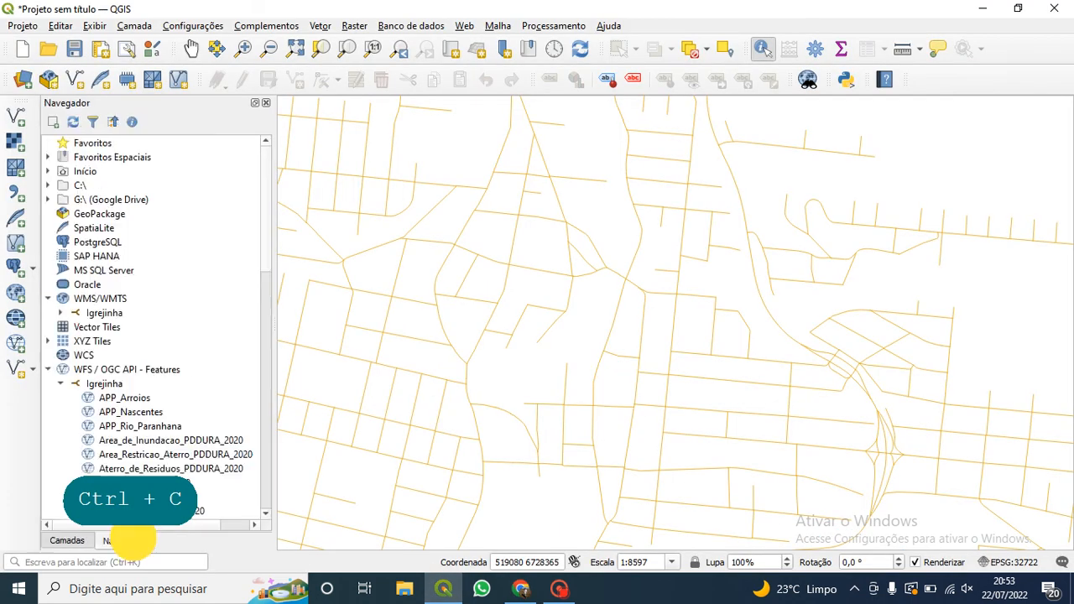
pyautogui.click(49, 370)
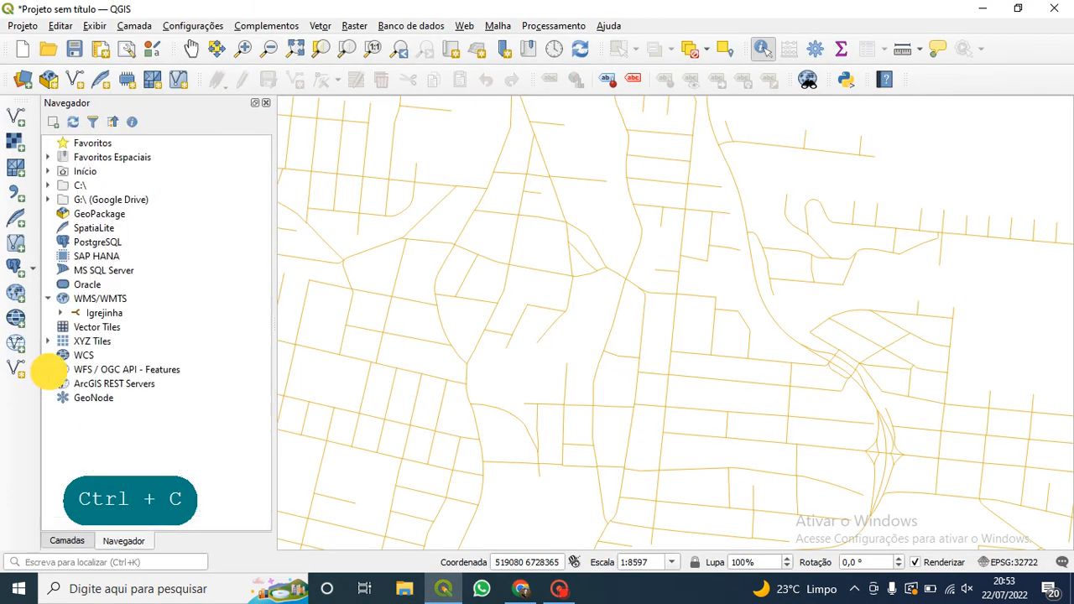
pyautogui.click(92, 385)
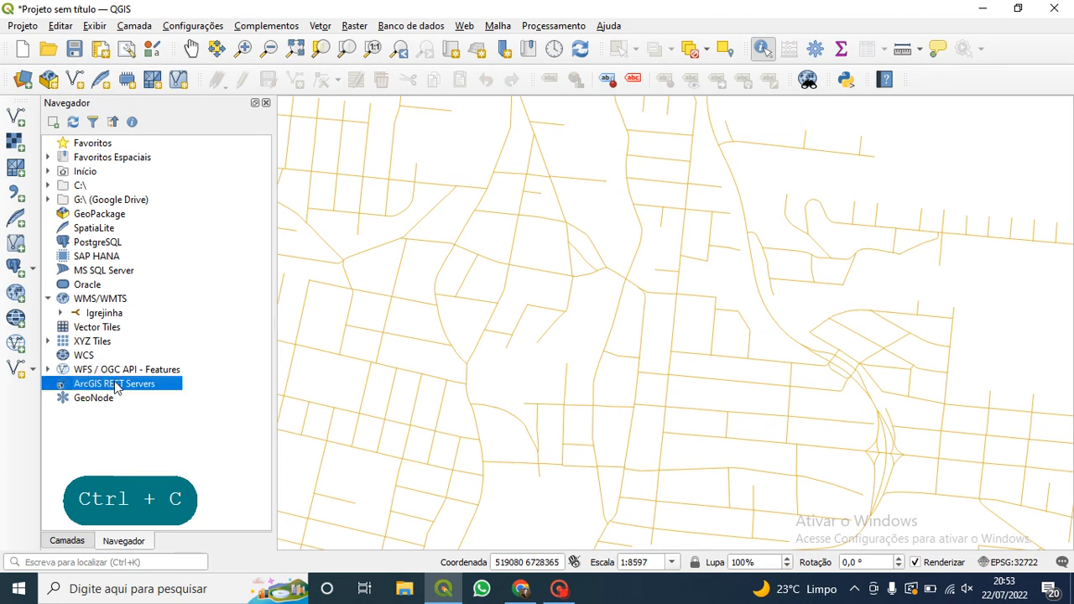
pyautogui.rightClick(117, 387)
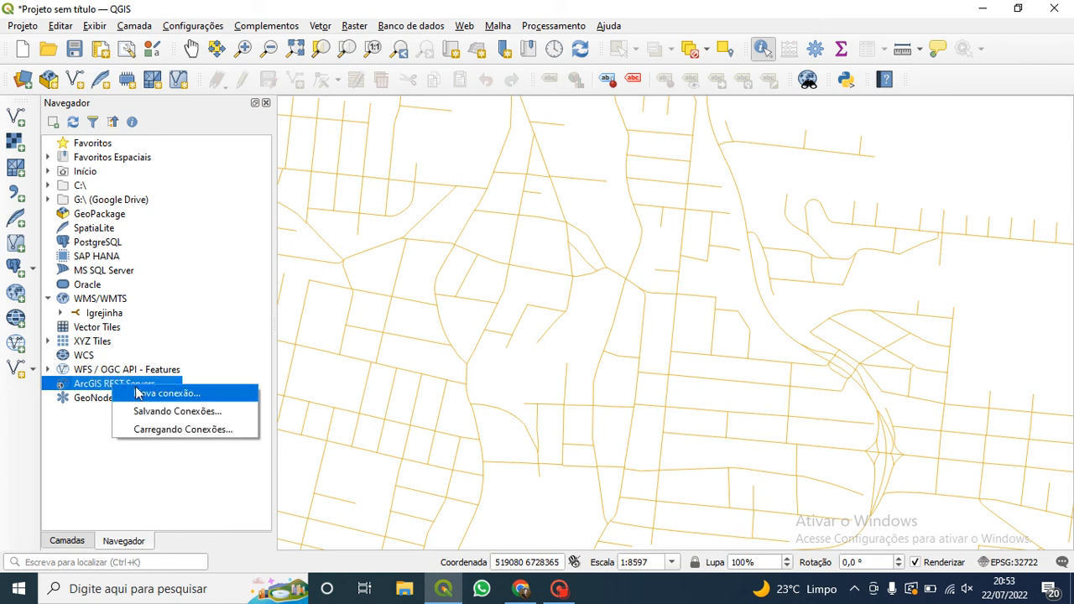
pyautogui.click(146, 394)
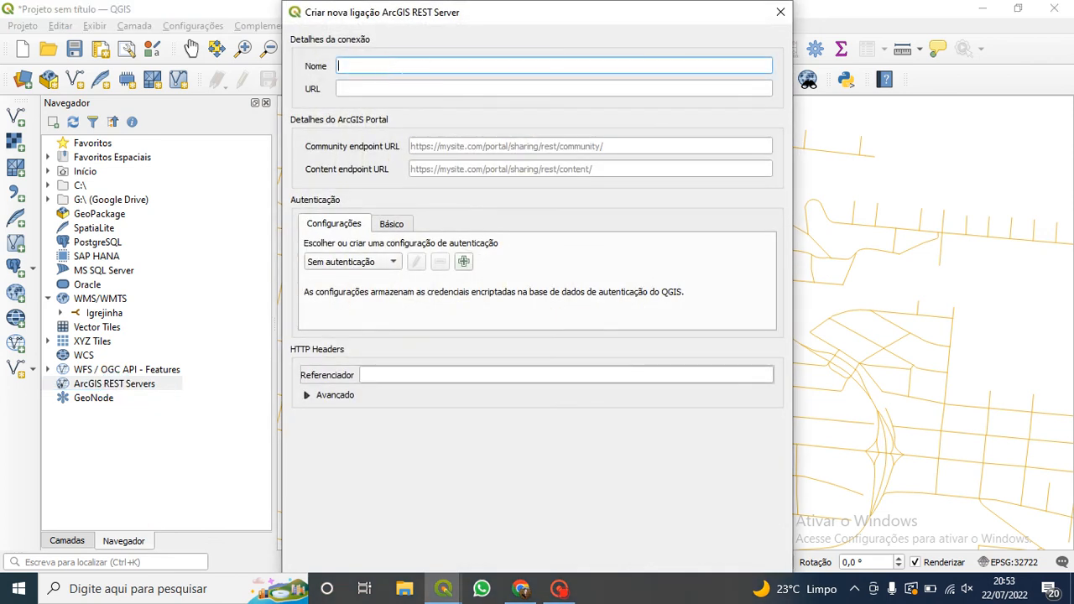
pyautogui.write('teste iede')
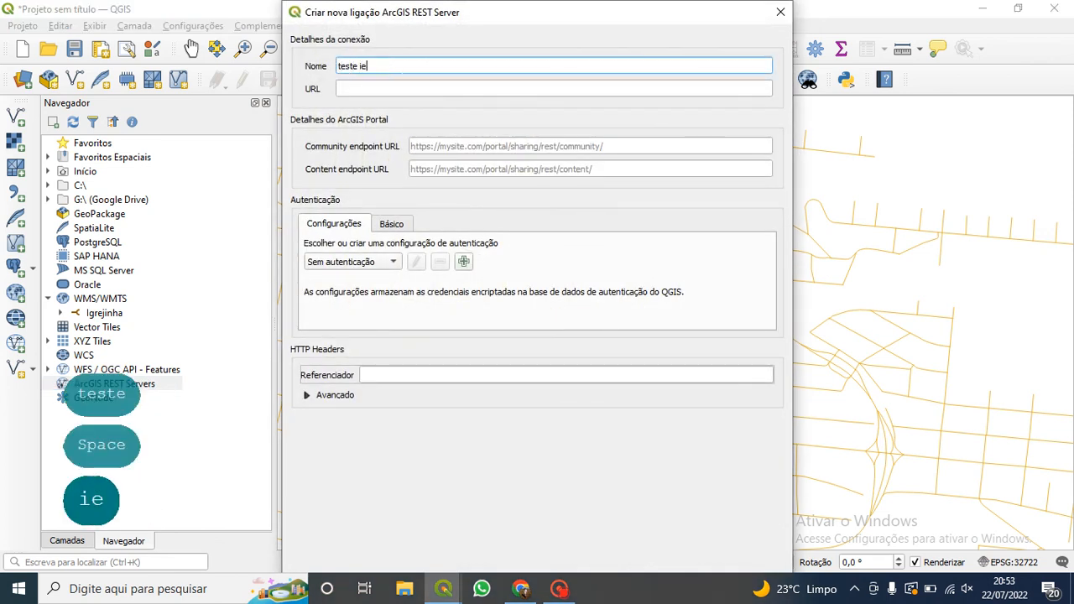
pyautogui.click(401, 88)
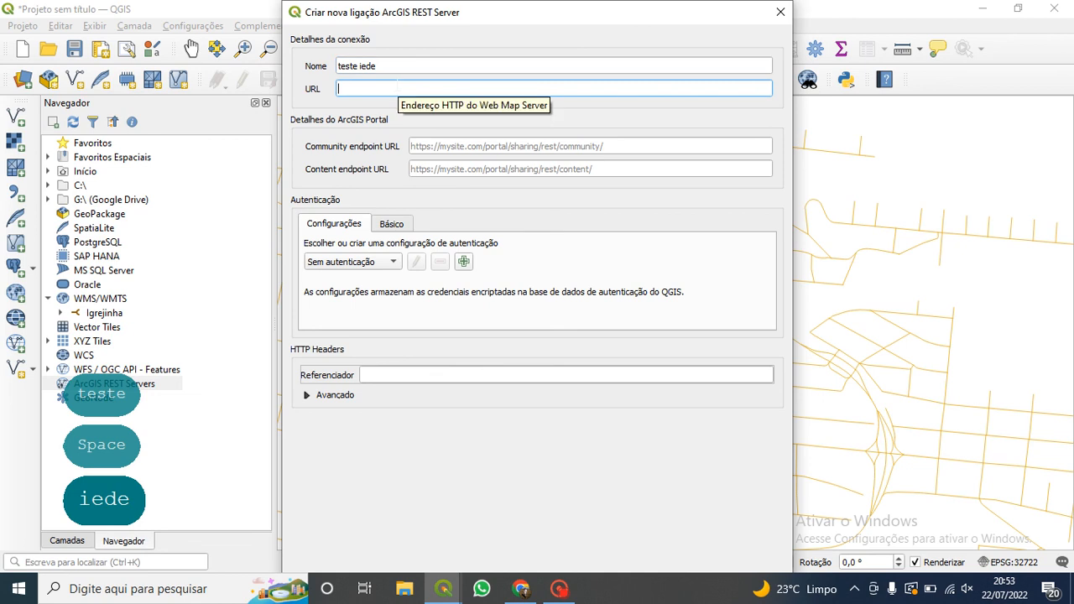
pyautogui.hotkey('ctrl', 'v')
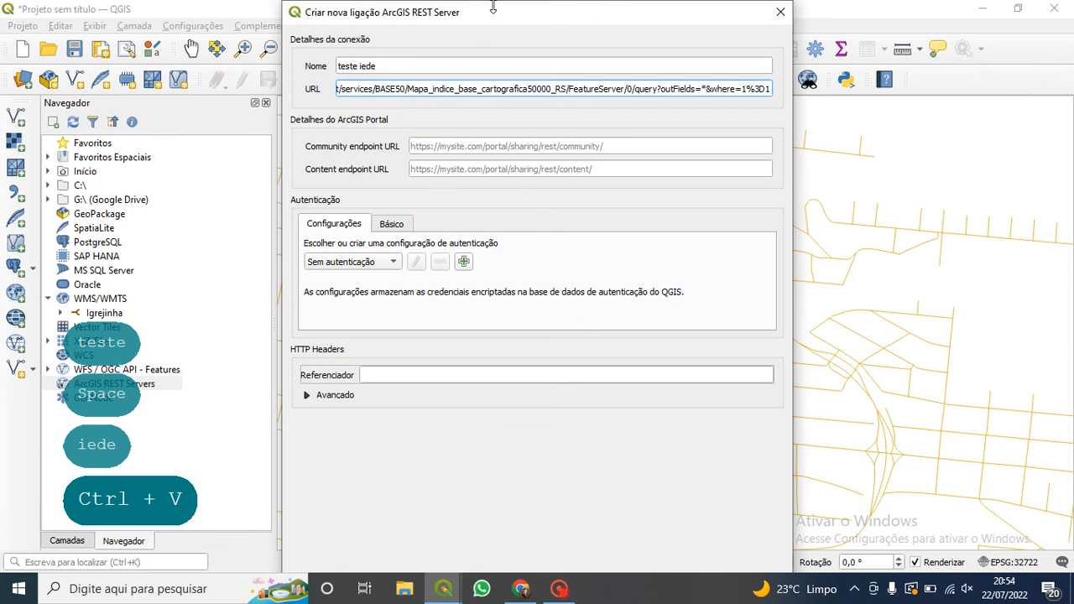
pyautogui.moveTo(501, 6); pyautogui.dragTo(480, 23)
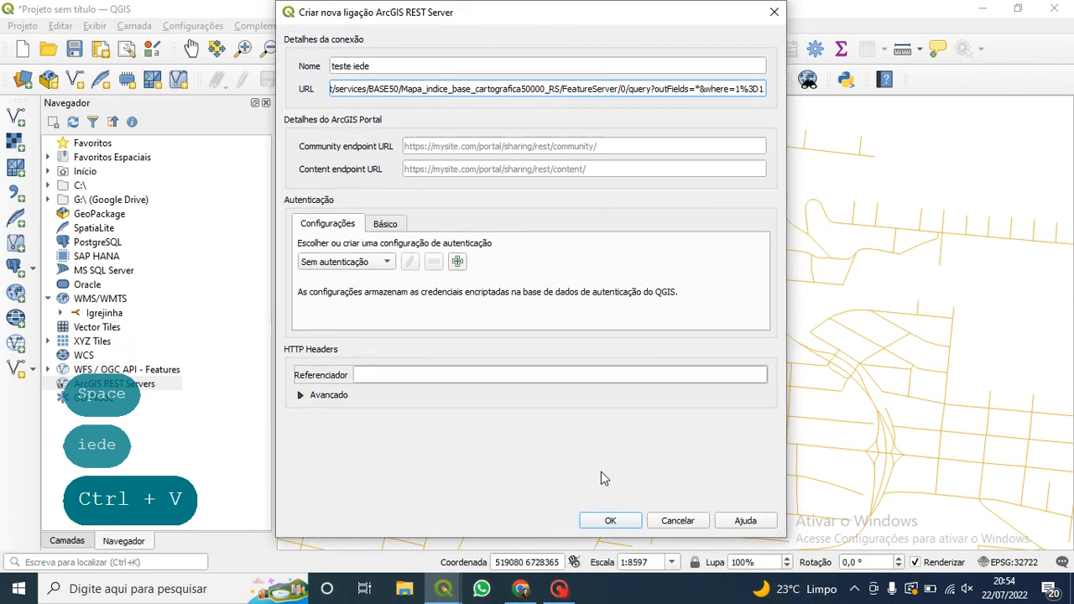
pyautogui.click(611, 520)
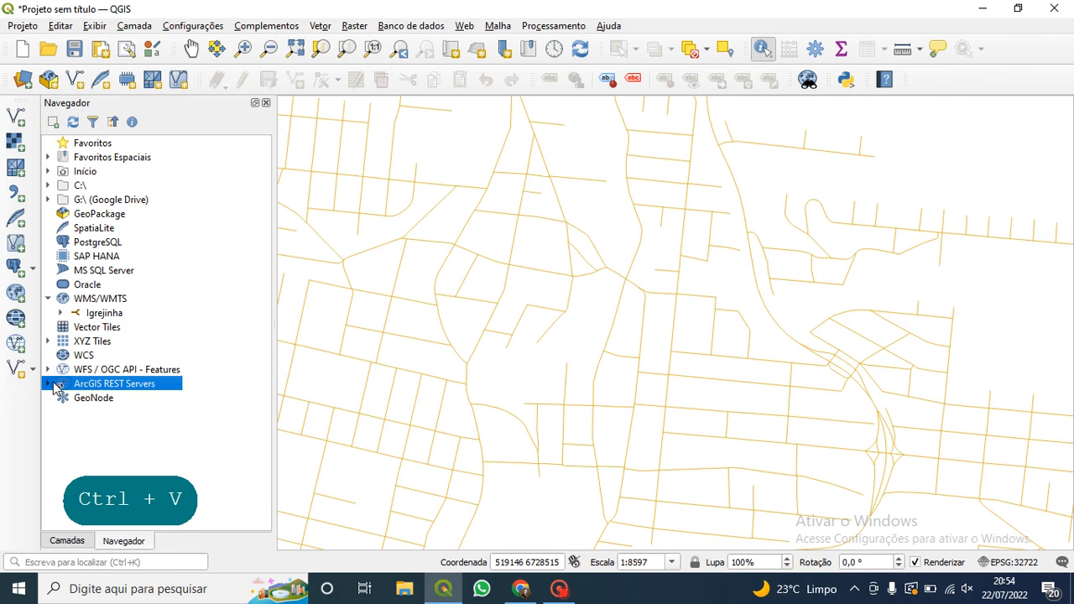
# Expand the teste iede connection under ArcGIS REST Servers and check whether it offers any layers.
pyautogui.click(52, 384)
pyautogui.click(61, 398)
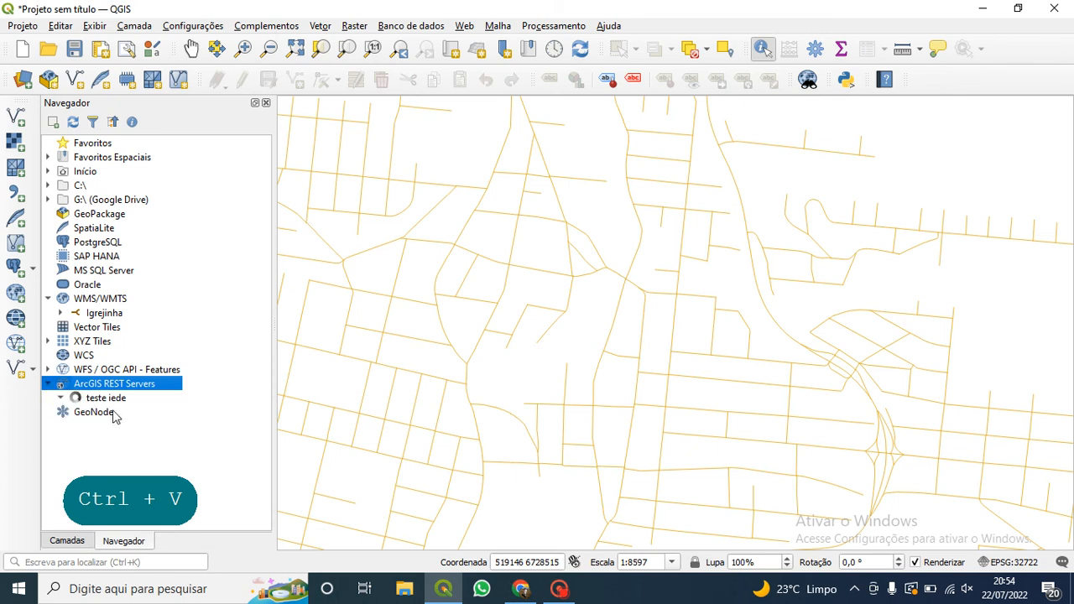
pyautogui.click(66, 398)
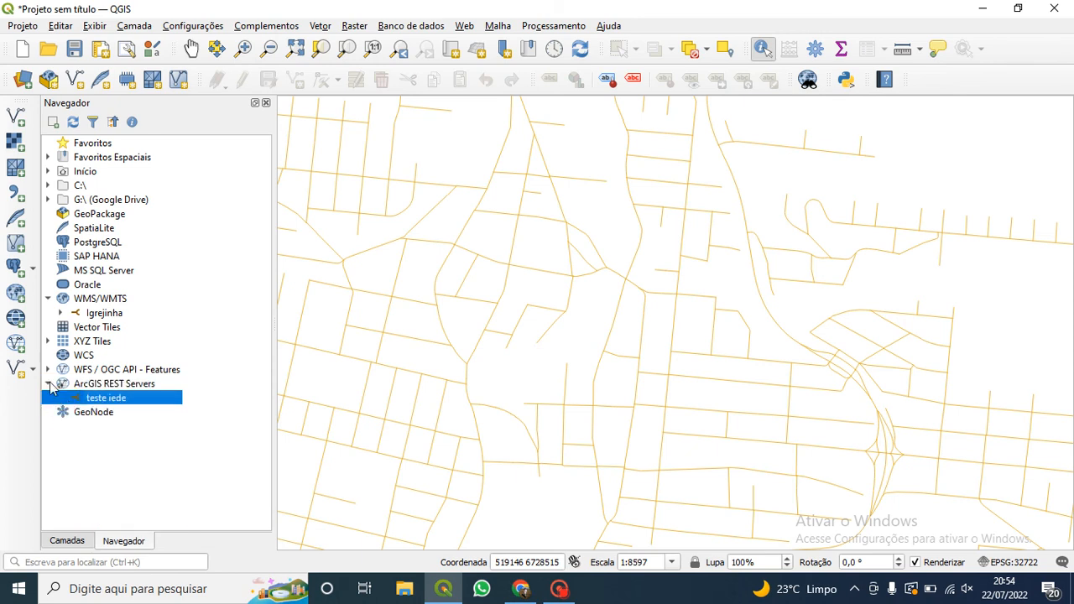
pyautogui.click(51, 382)
pyautogui.click(48, 386)
pyautogui.click(95, 400)
pyautogui.hotkey('alt', 's')
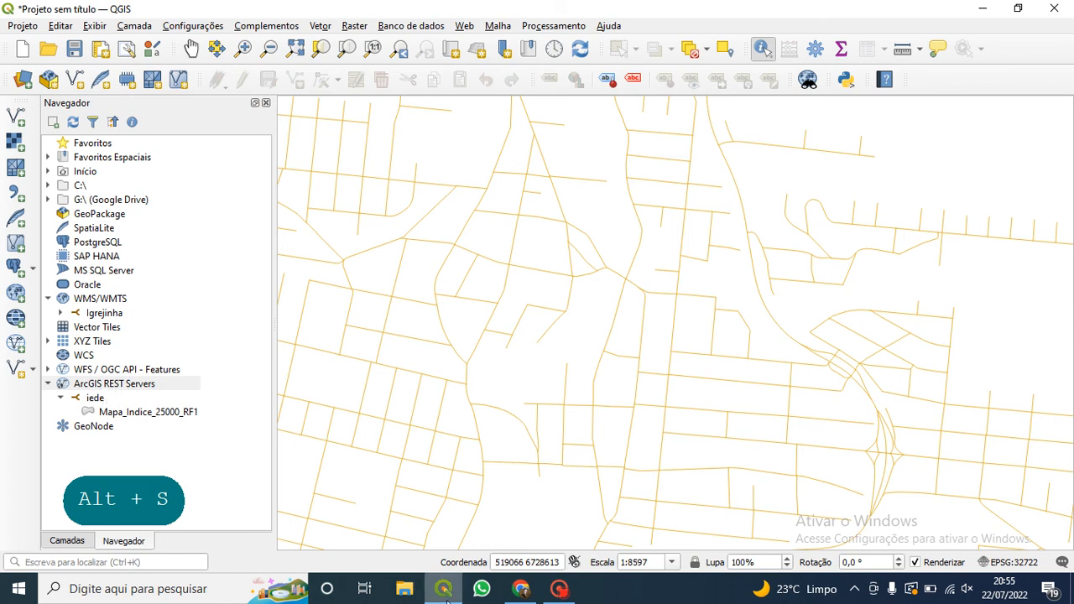
# Switch to Chrome to find the service URL on the Mapa Índice - 25000 - RF1 page, and return to the iede connection in QGIS.
pyautogui.click(520, 588)
pyautogui.scroll(5, 340, 311)
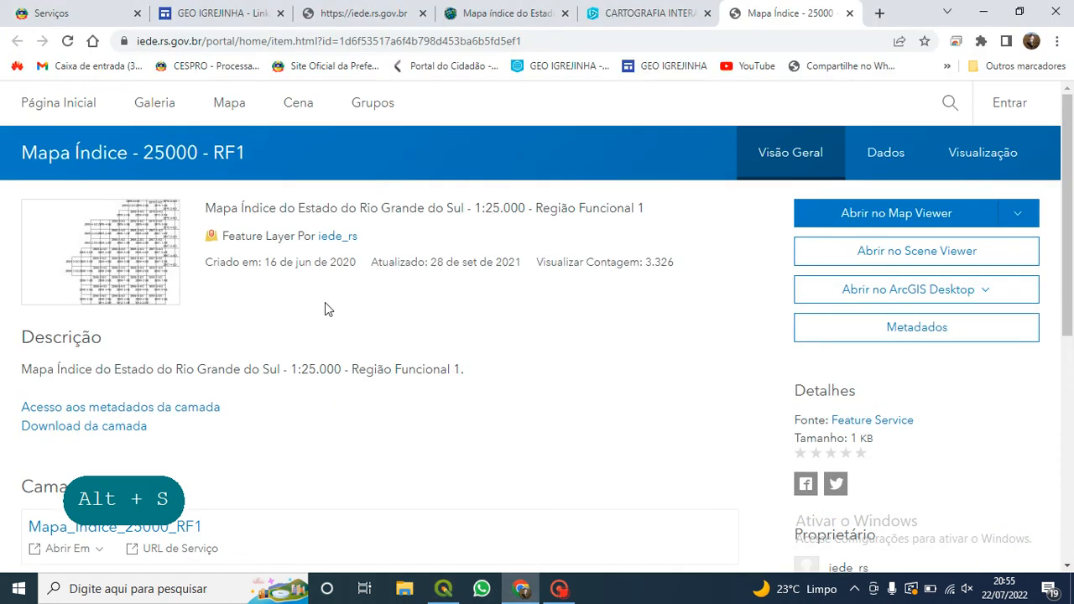
pyautogui.scroll(-5, 721, 319)
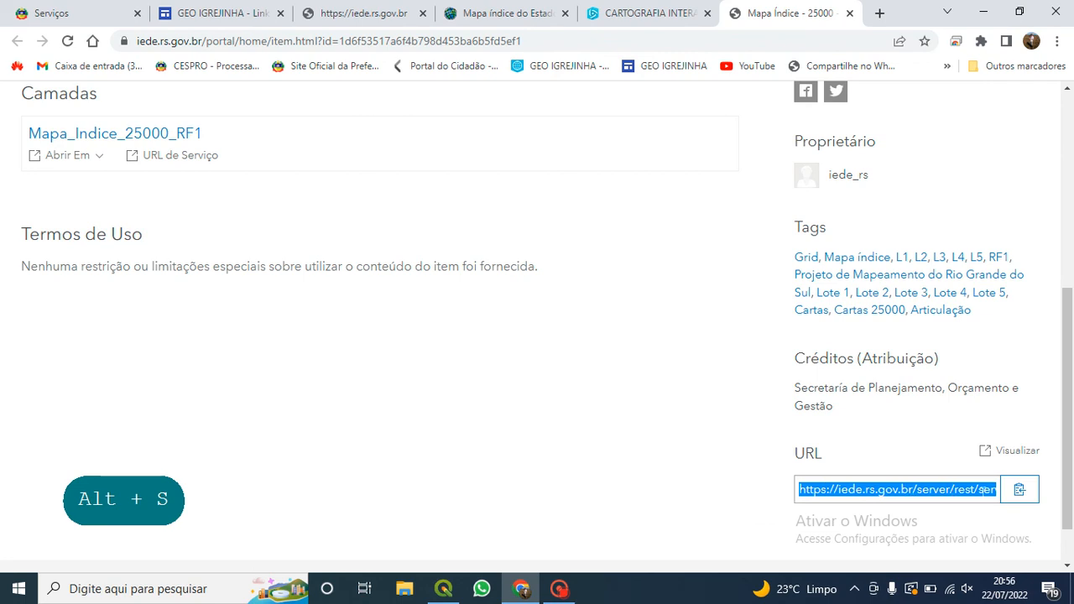
pyautogui.click(443, 588)
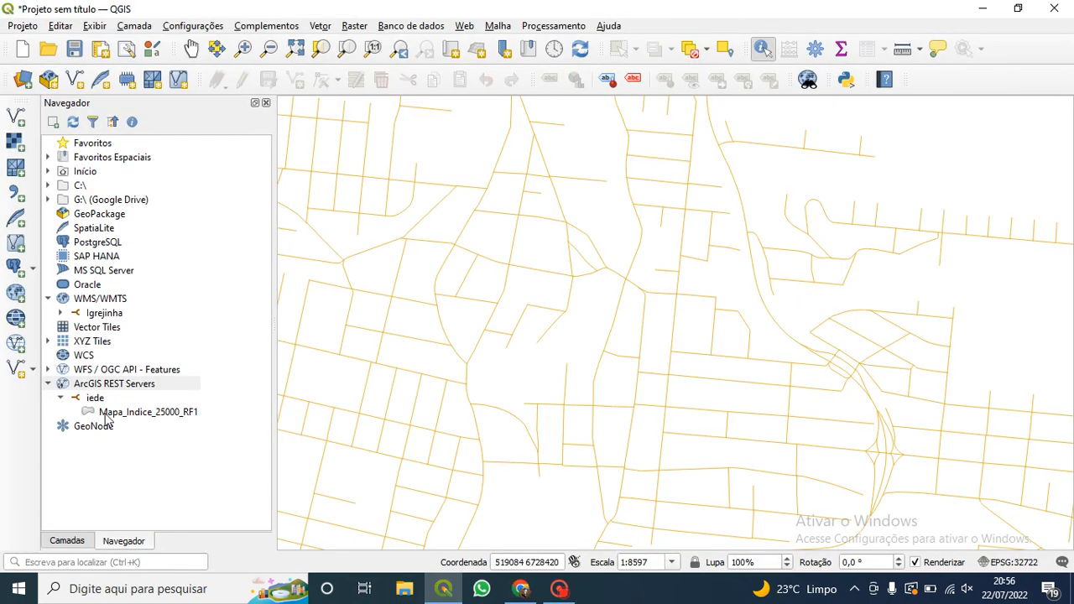
pyautogui.click(520, 588)
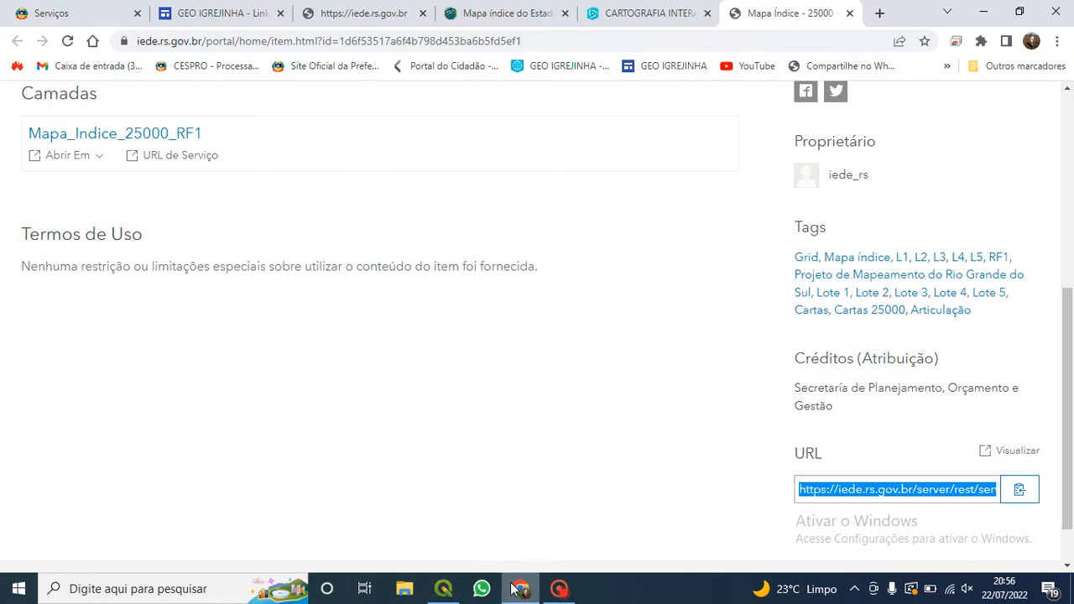
pyautogui.click(441, 588)
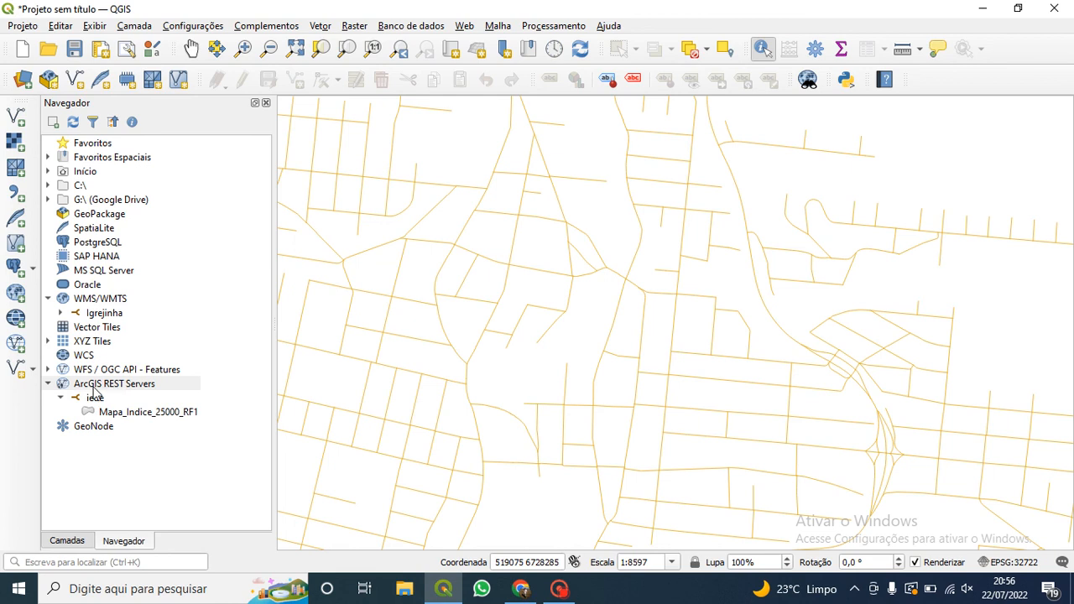
# Add Mapa_Indice_25000_RF1 to the map using the SIRGAS 2000 to WGS 84 (1) + UTM zone 22S transformation, and place it above the Cadastro_Imobiliario layer.
pyautogui.doubleClick(113, 413)
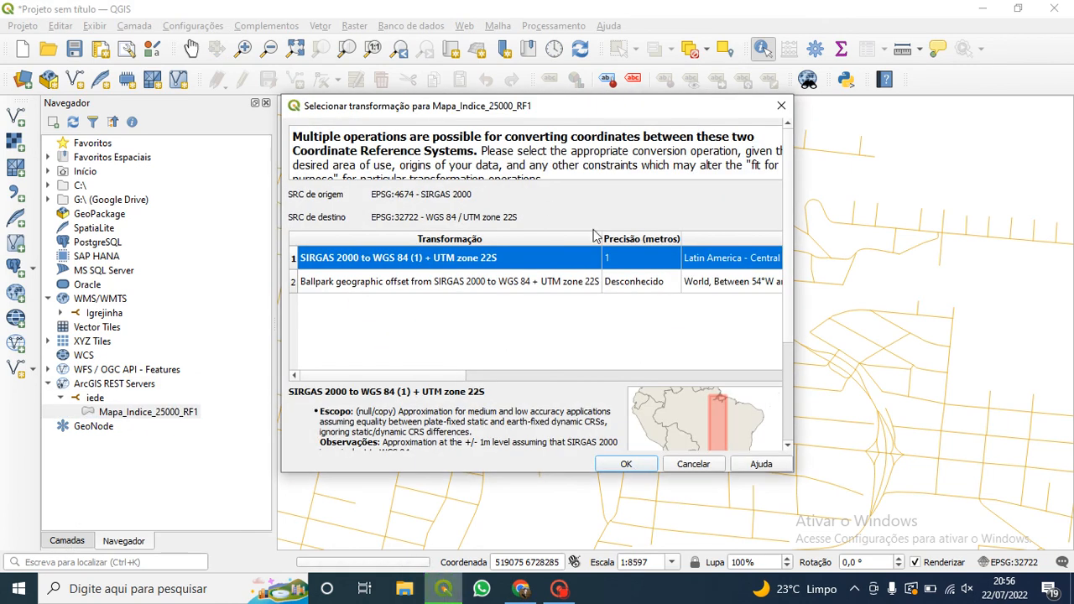
pyautogui.click(636, 468)
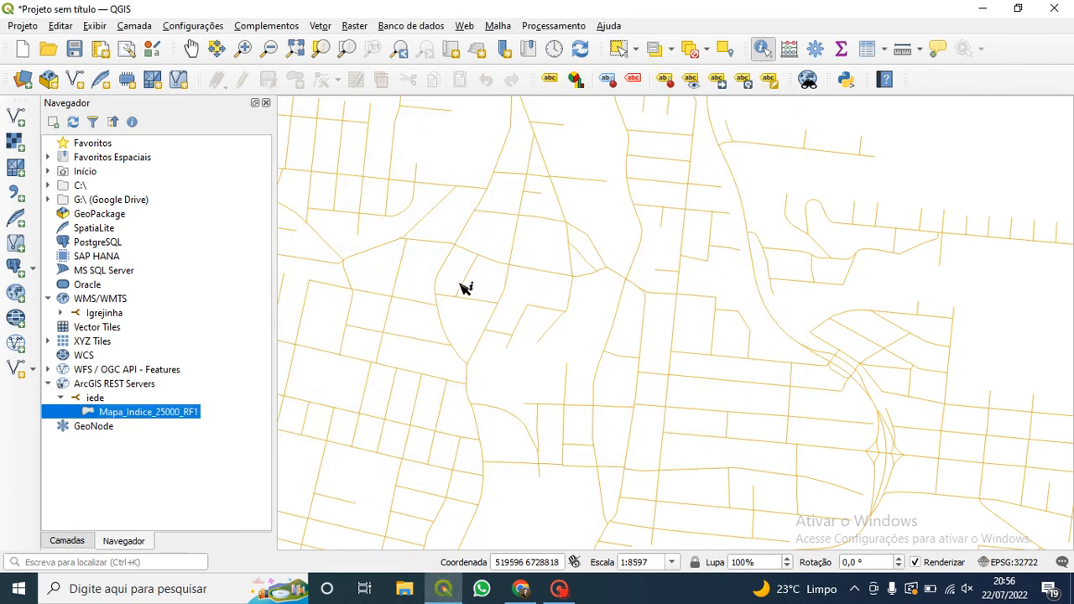
pyautogui.click(79, 542)
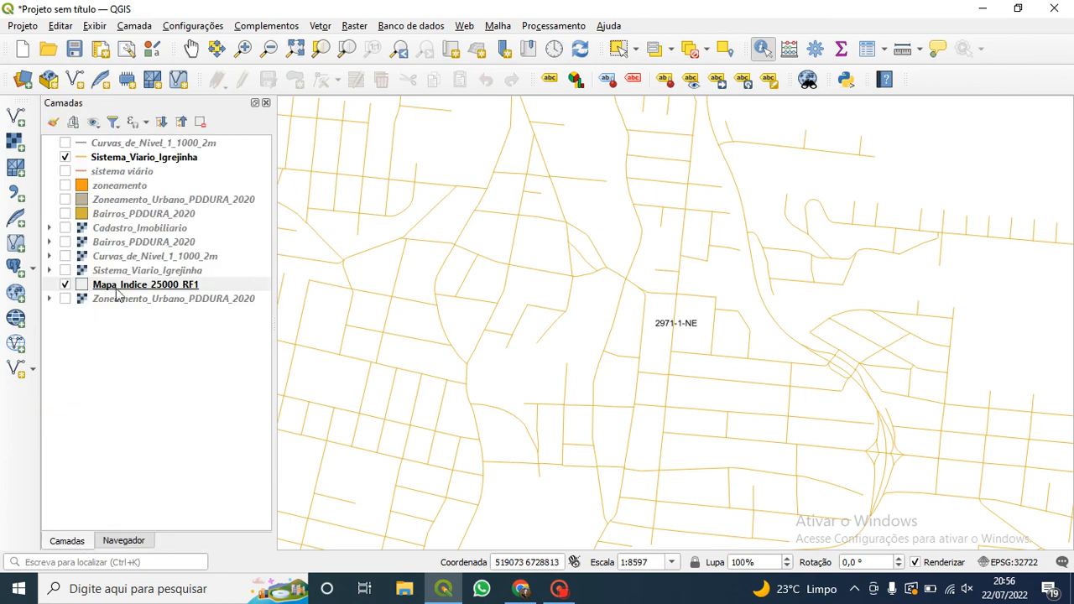
pyautogui.moveTo(134, 287); pyautogui.dragTo(112, 233)
# Examine the extent and sheet labels of the 1:25.000 index grid, and which sheets cover Igrejinha's street network.
pyautogui.scroll(-4, 377, 276)
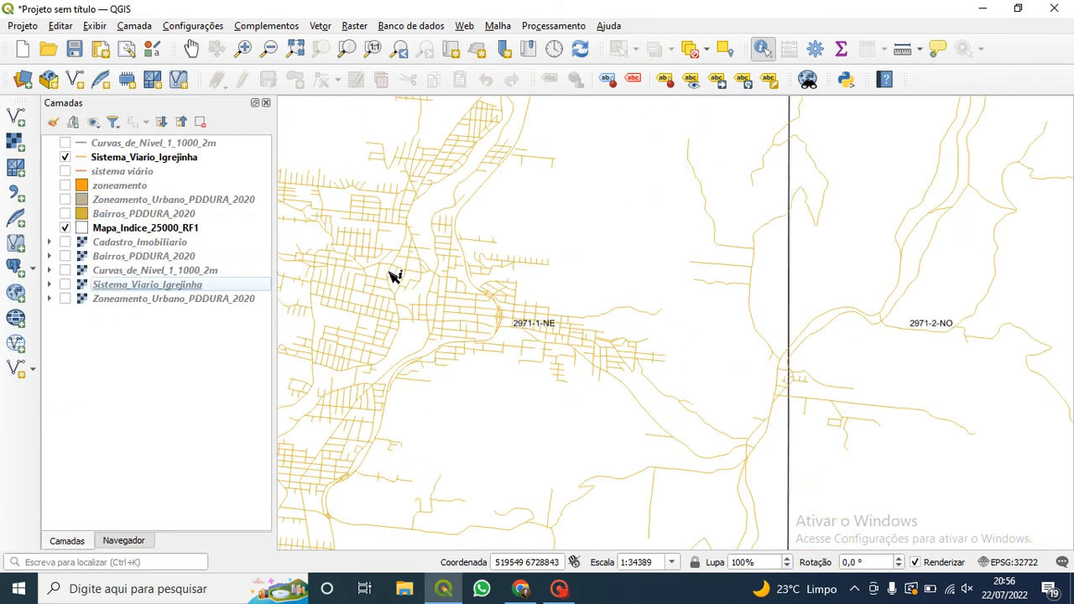
pyautogui.moveTo(450, 277); pyautogui.dragTo(688, 307)
pyautogui.scroll(-2, 688, 307)
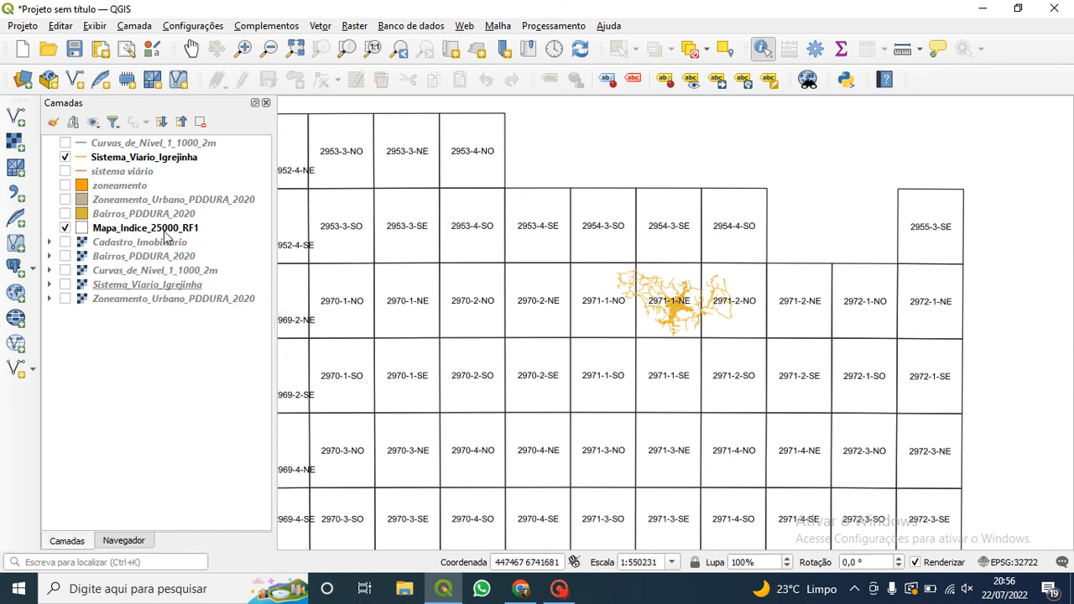
pyautogui.scroll(-4, 666, 307)
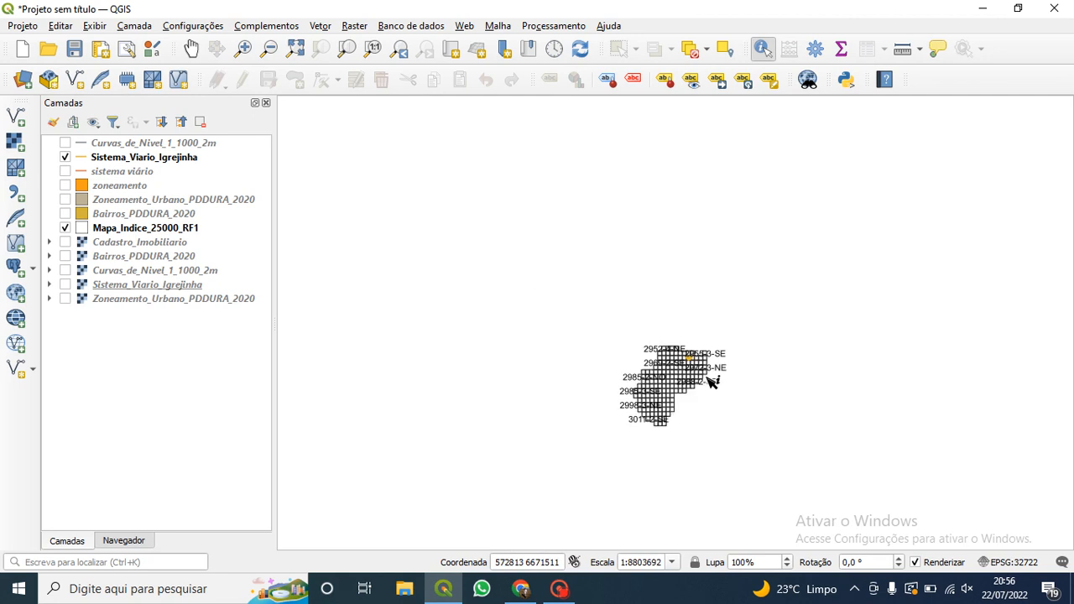
pyautogui.scroll(1, 712, 381)
pyautogui.scroll(1, 681, 337)
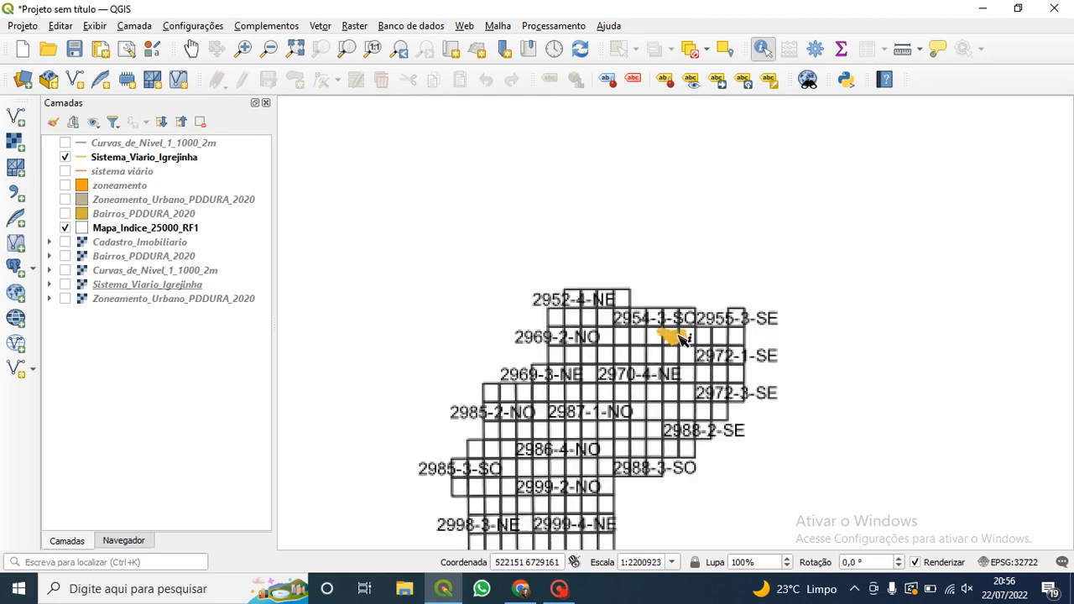
pyautogui.scroll(4, 682, 337)
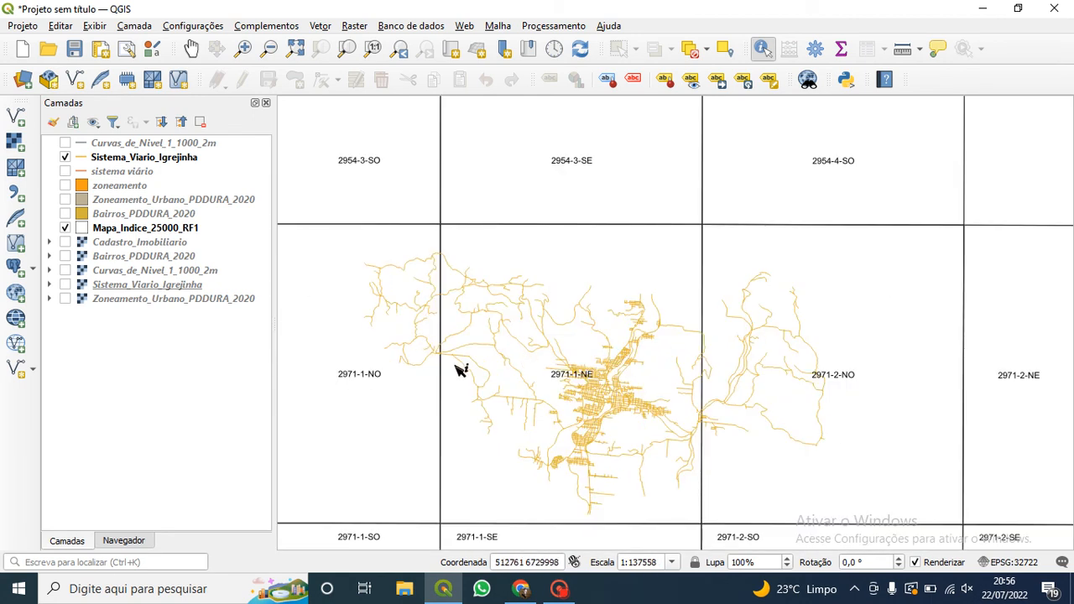
# Compare the 1:25.000 index grid around Igrejinha with its Mapa Índice - 25000 - RF1 page in Chrome, and return to the data source browser in QGIS.
pyautogui.moveTo(411, 367); pyautogui.dragTo(508, 351)
pyautogui.scroll(-1, 663, 307)
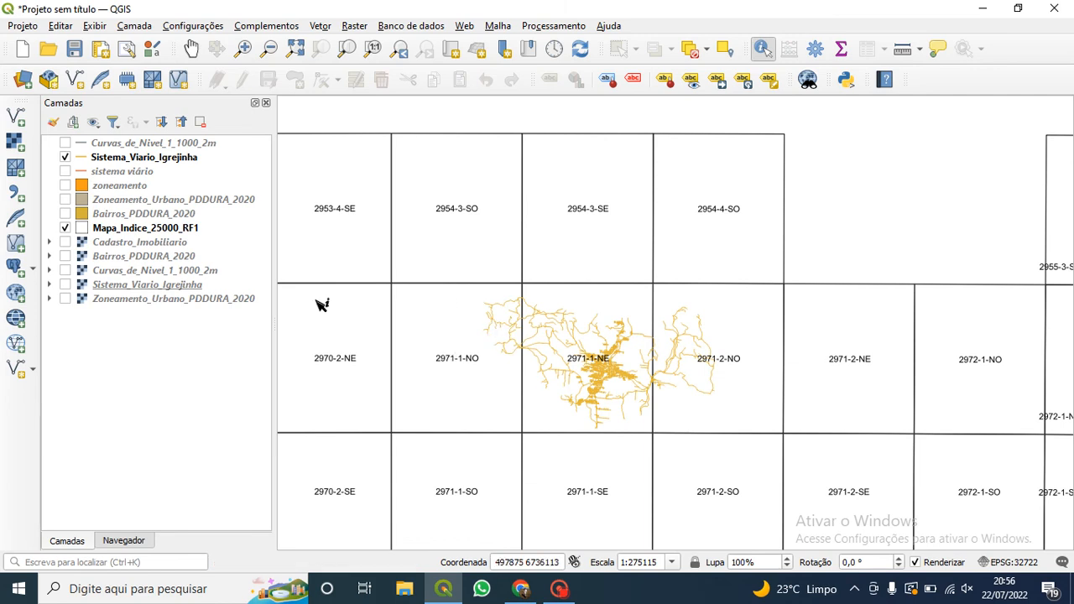
pyautogui.click(520, 588)
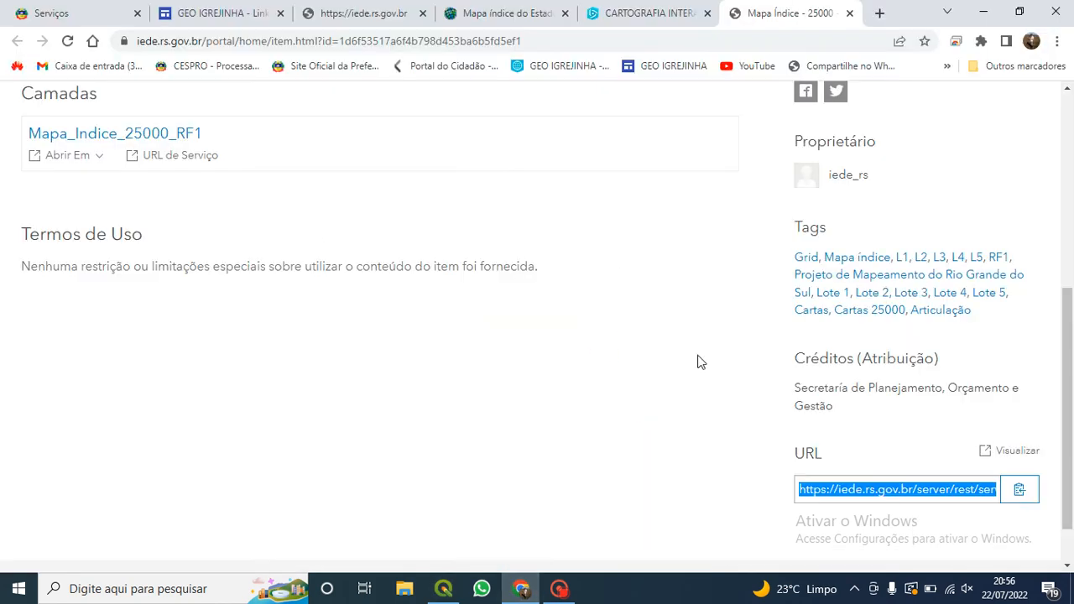
pyautogui.scroll(4, 697, 362)
pyautogui.scroll(-1, 684, 357)
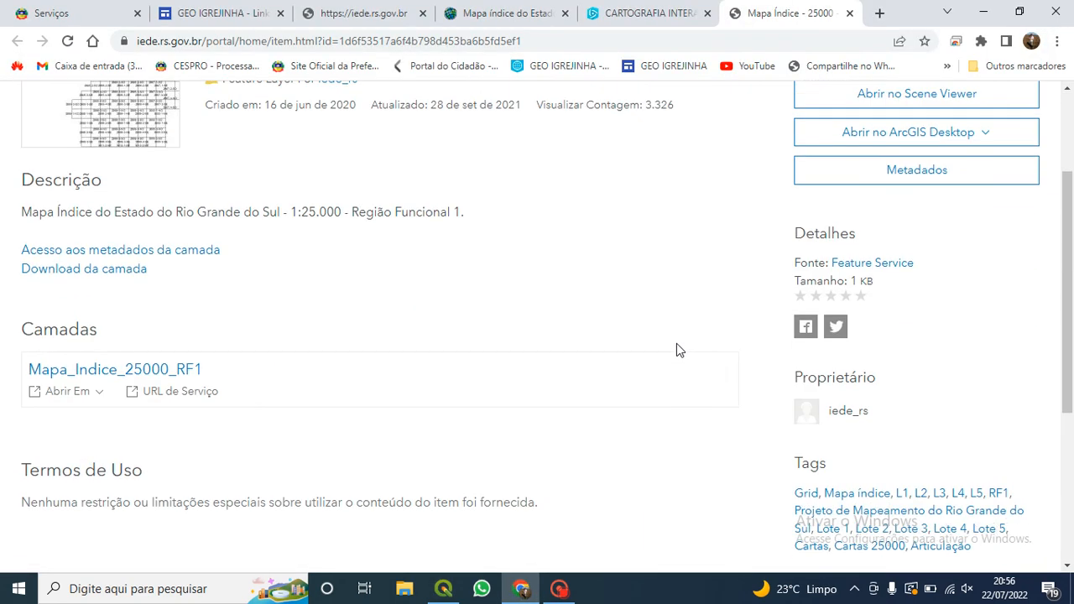
pyautogui.scroll(-4, 675, 351)
pyautogui.click(443, 588)
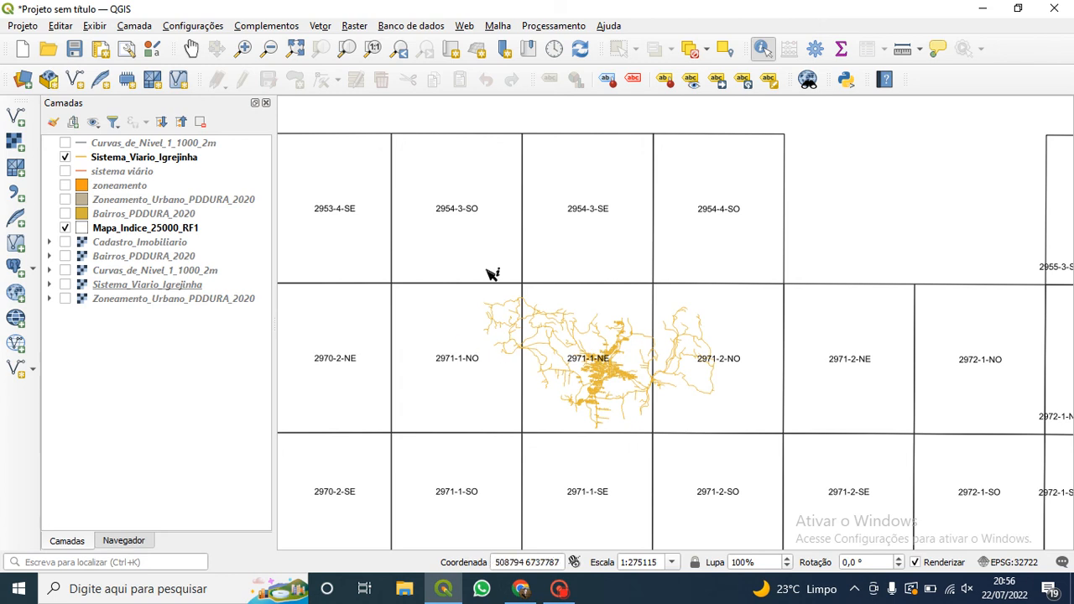
pyautogui.click(520, 588)
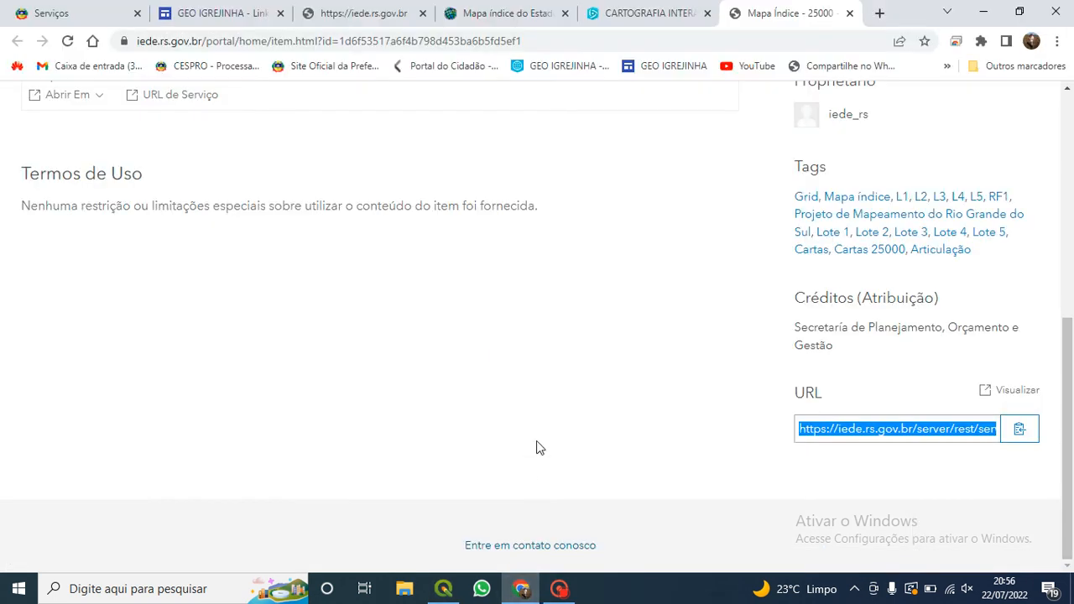
pyautogui.scroll(6, 647, 293)
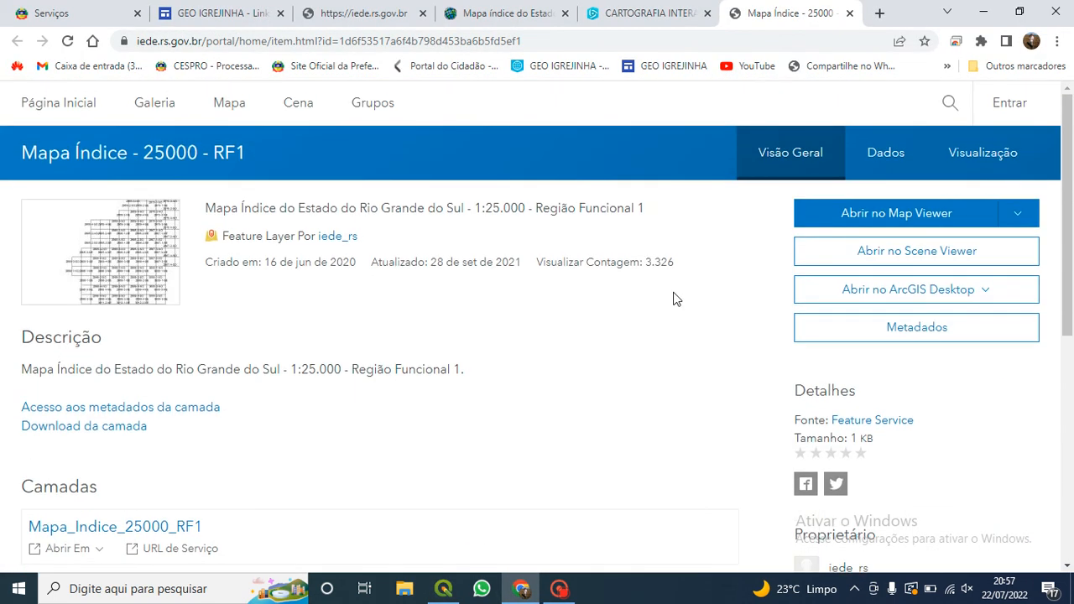
pyautogui.scroll(-3, 671, 288)
pyautogui.scroll(-2, 671, 289)
pyautogui.scroll(3, 588, 210)
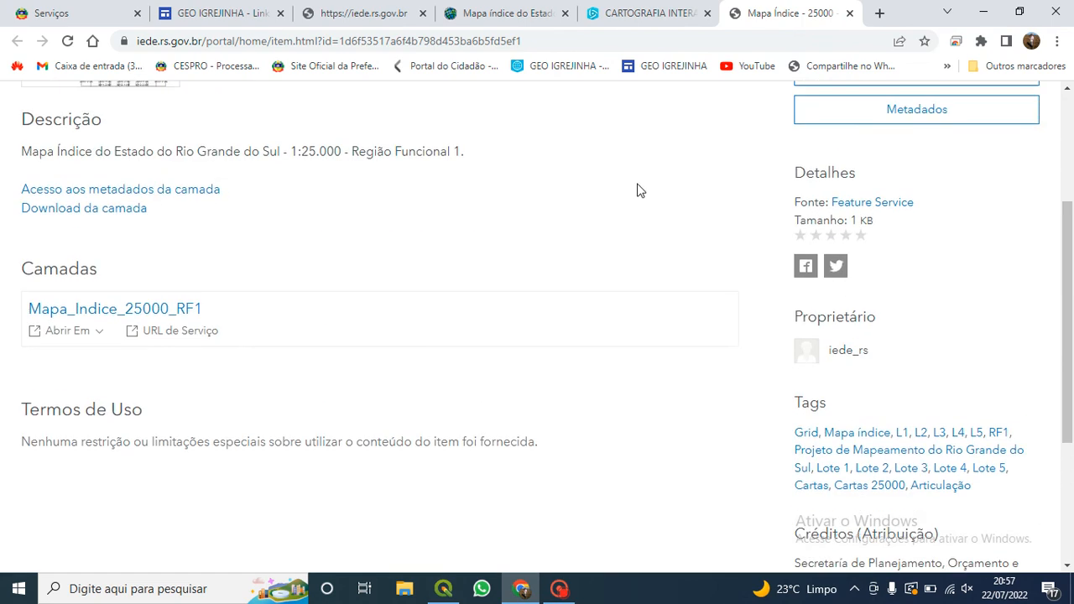
pyautogui.click(443, 588)
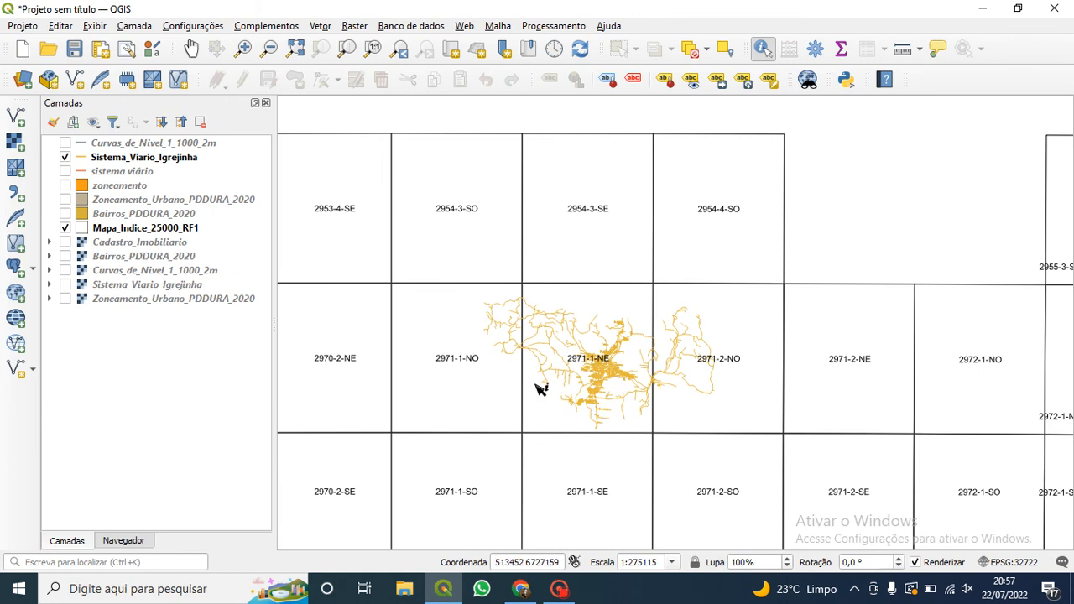
pyautogui.click(123, 541)
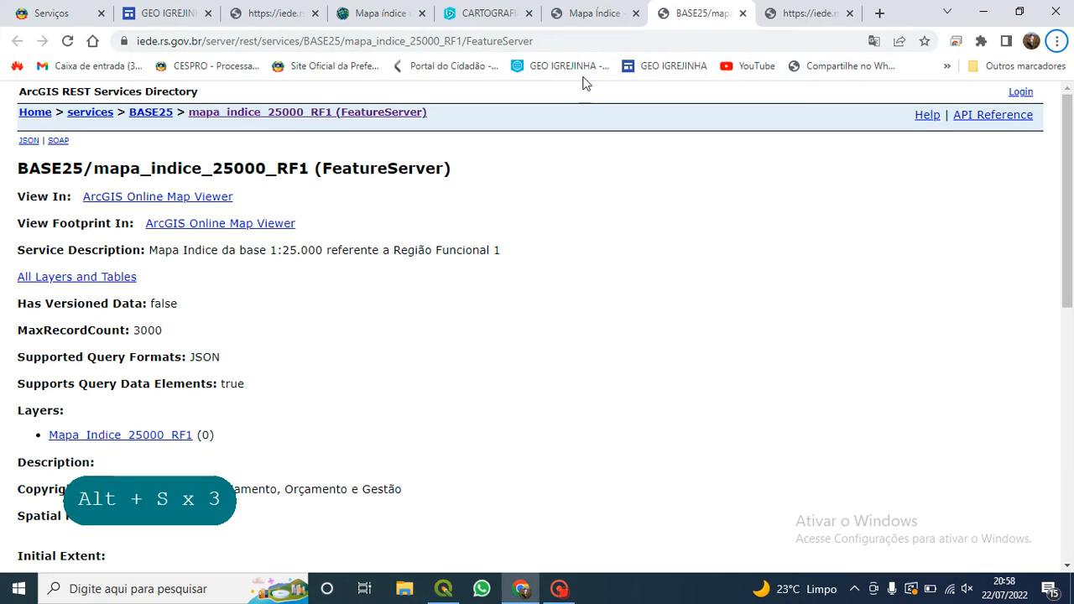
# Switch to the Mapa Índice - 25000 - RF1 page in Chrome and examine its description, layers and source details.
pyautogui.click(577, 18)
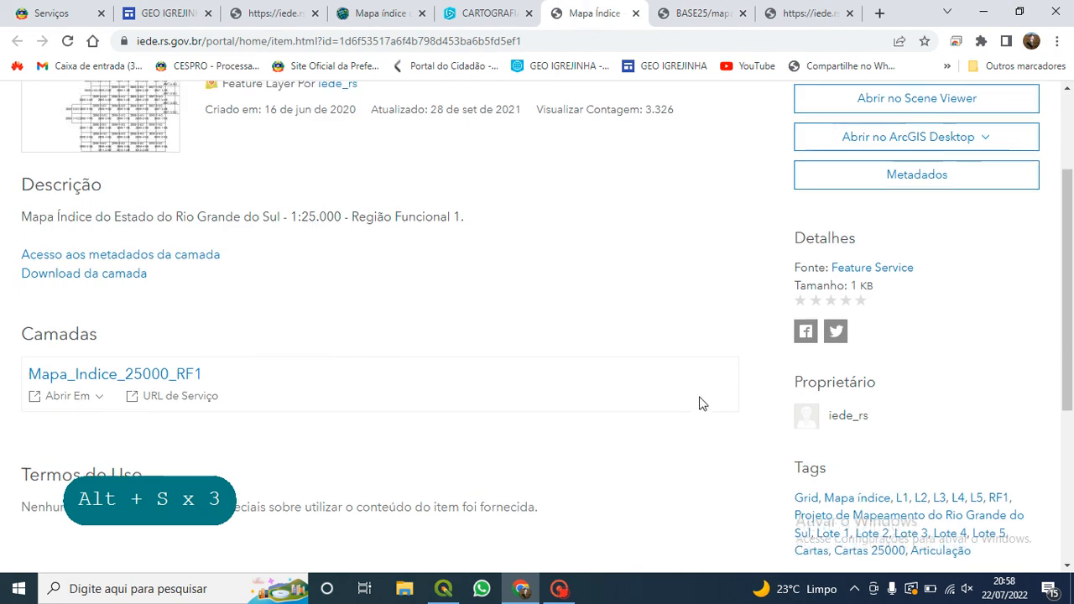
pyautogui.scroll(2, 746, 347)
pyautogui.scroll(-1, 696, 352)
pyautogui.scroll(1, 647, 355)
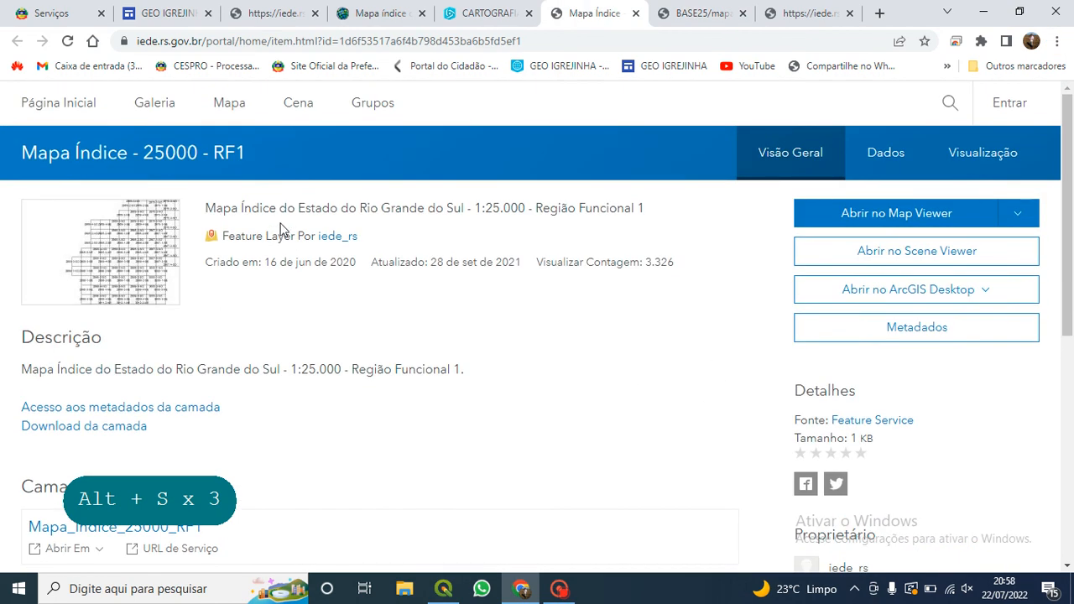
pyautogui.scroll(-4, 441, 277)
pyautogui.scroll(3, 625, 307)
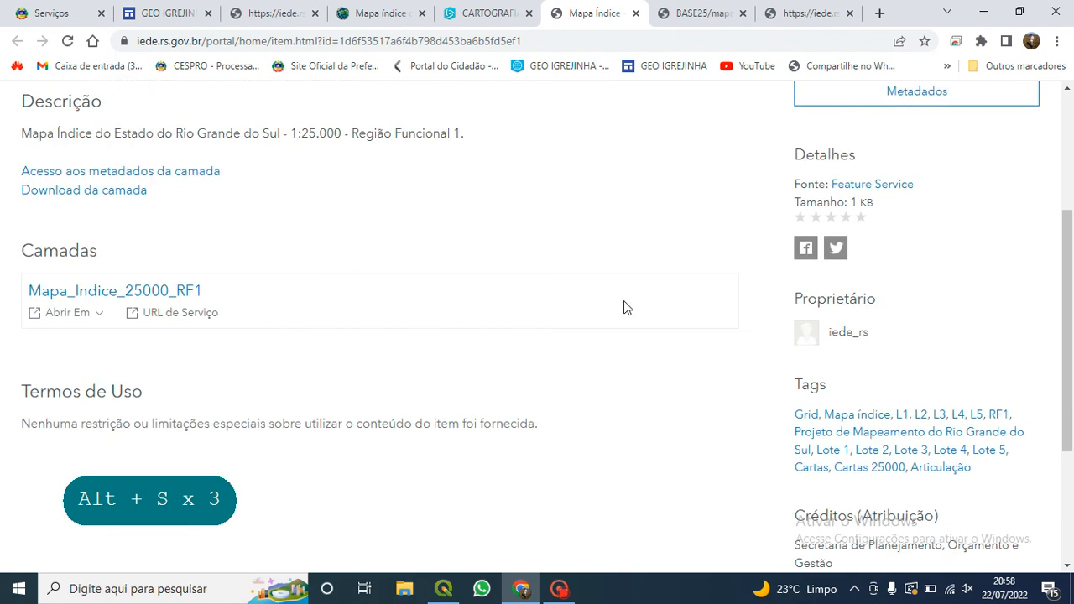
pyautogui.scroll(1, 661, 316)
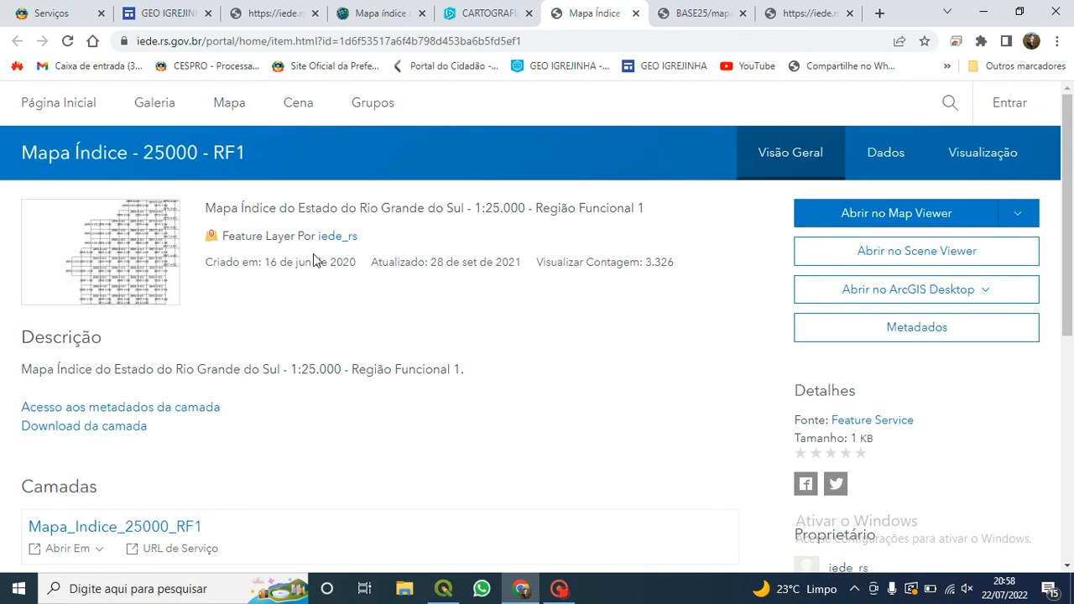
pyautogui.scroll(-1, 561, 266)
pyautogui.scroll(1, 546, 293)
pyautogui.scroll(-2, 561, 297)
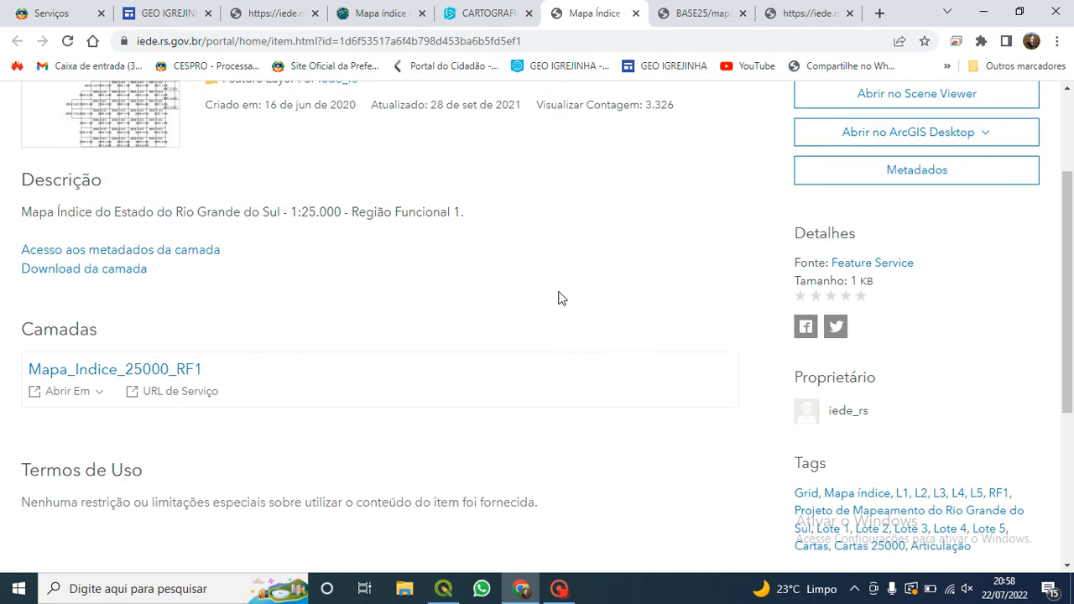
pyautogui.scroll(2, 610, 302)
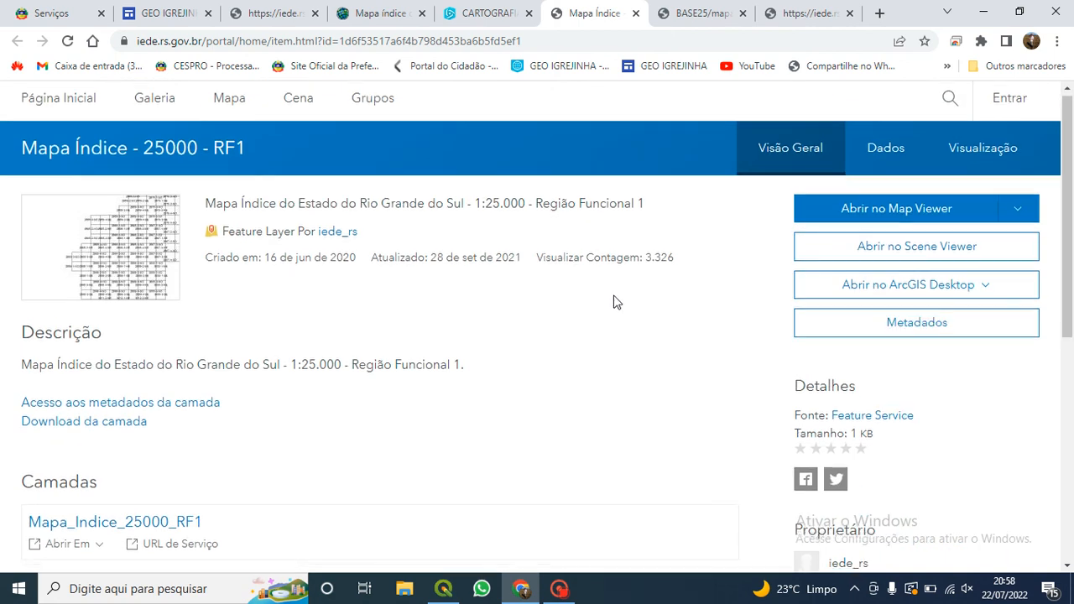
pyautogui.scroll(-1, 613, 299)
pyautogui.scroll(1, 608, 286)
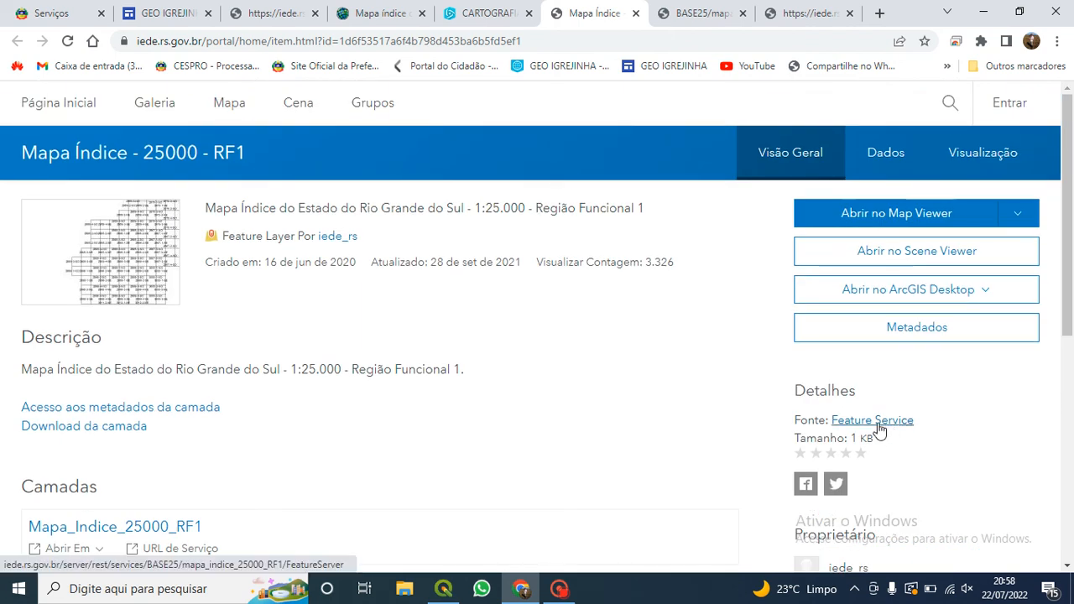
# Open the item's Feature Service source, dismiss the translation prompt, and examine the folders in the root services directory.
pyautogui.click(897, 424)
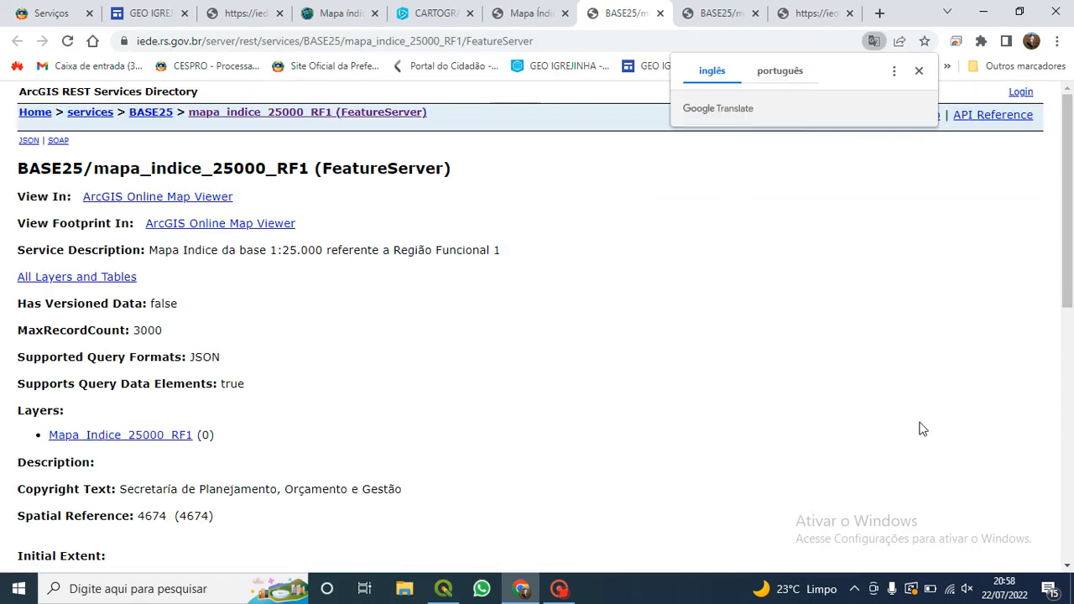
pyautogui.click(918, 70)
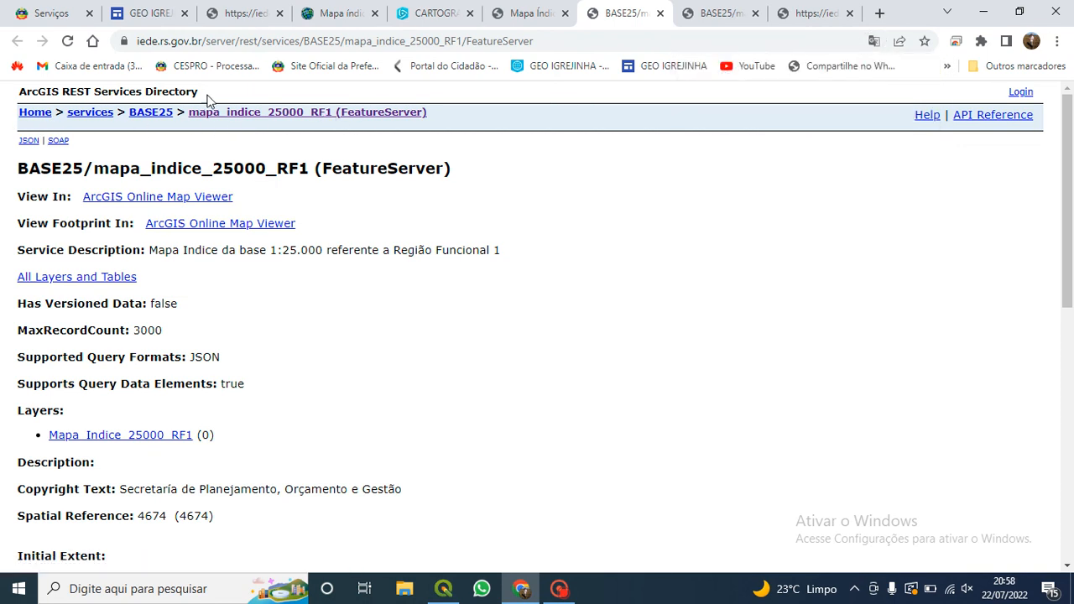
pyautogui.click(91, 113)
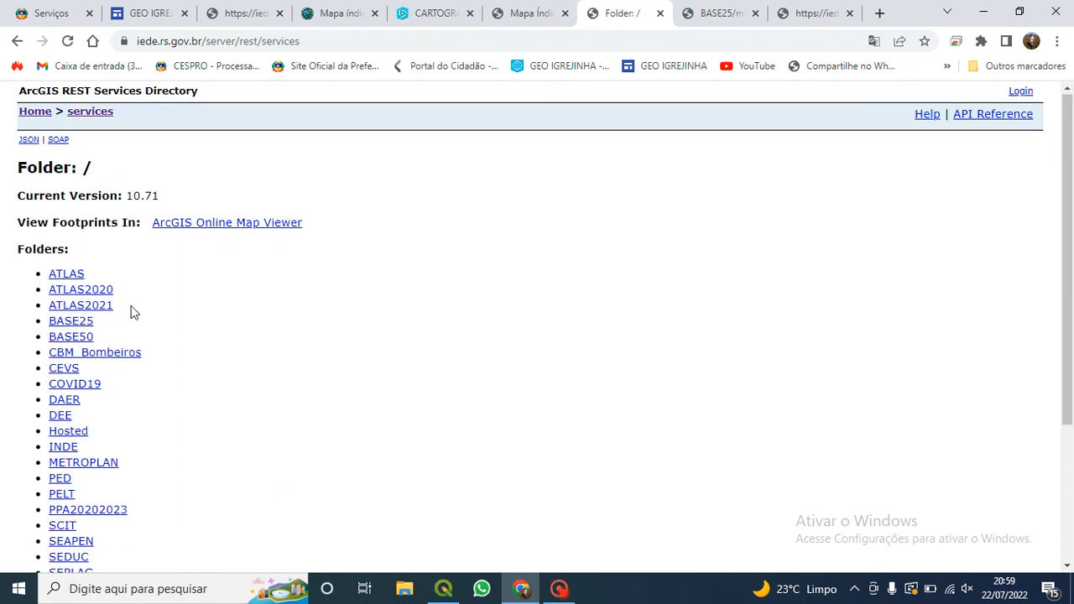
pyautogui.scroll(-2, 132, 311)
pyautogui.scroll(1, 132, 367)
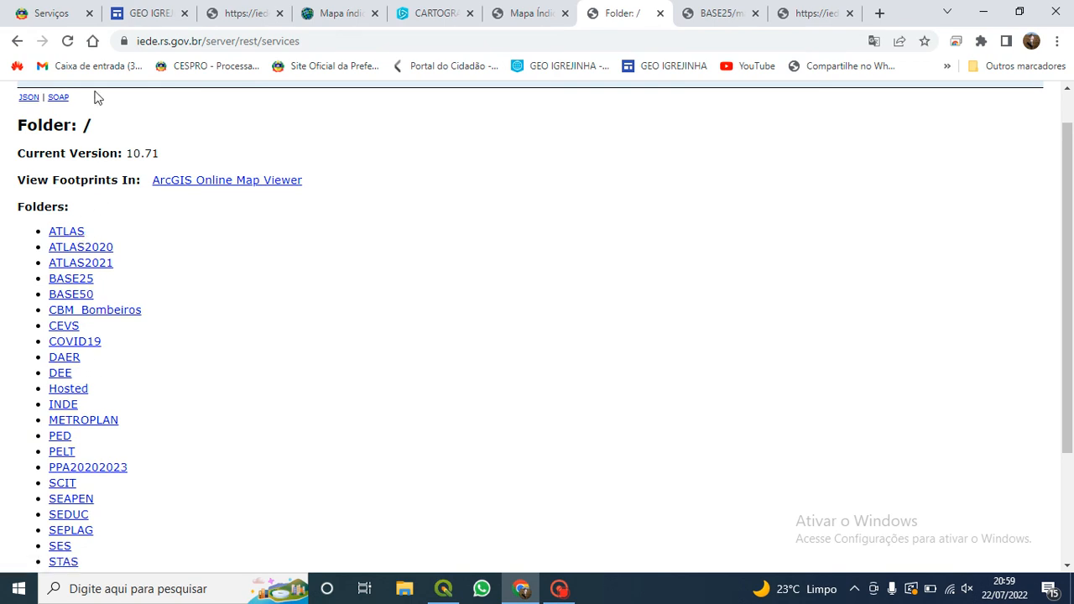
pyautogui.scroll(1, 96, 146)
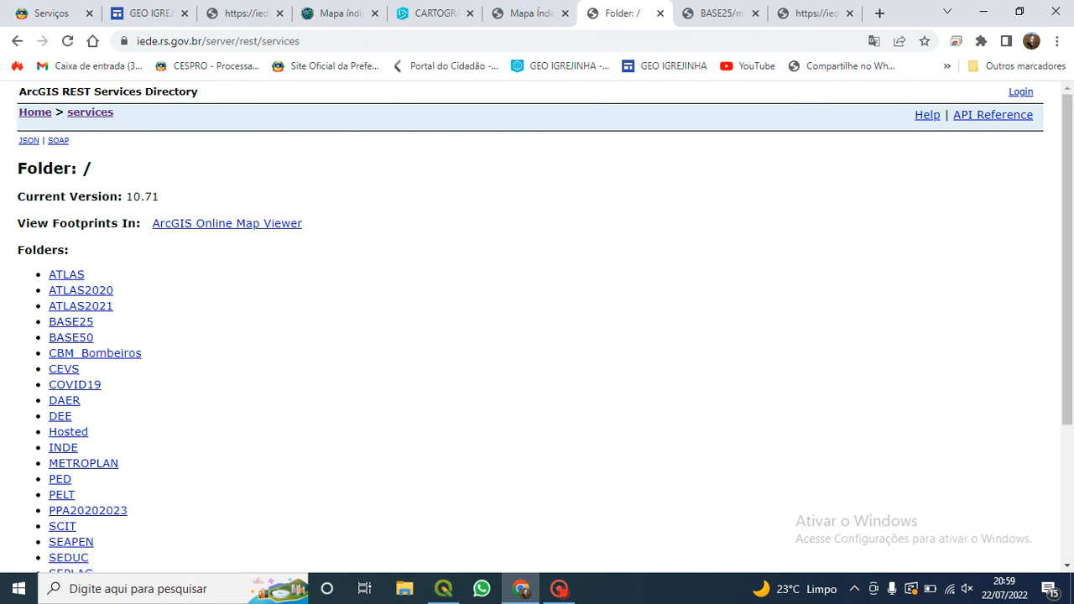
pyautogui.scroll(-1, 135, 281)
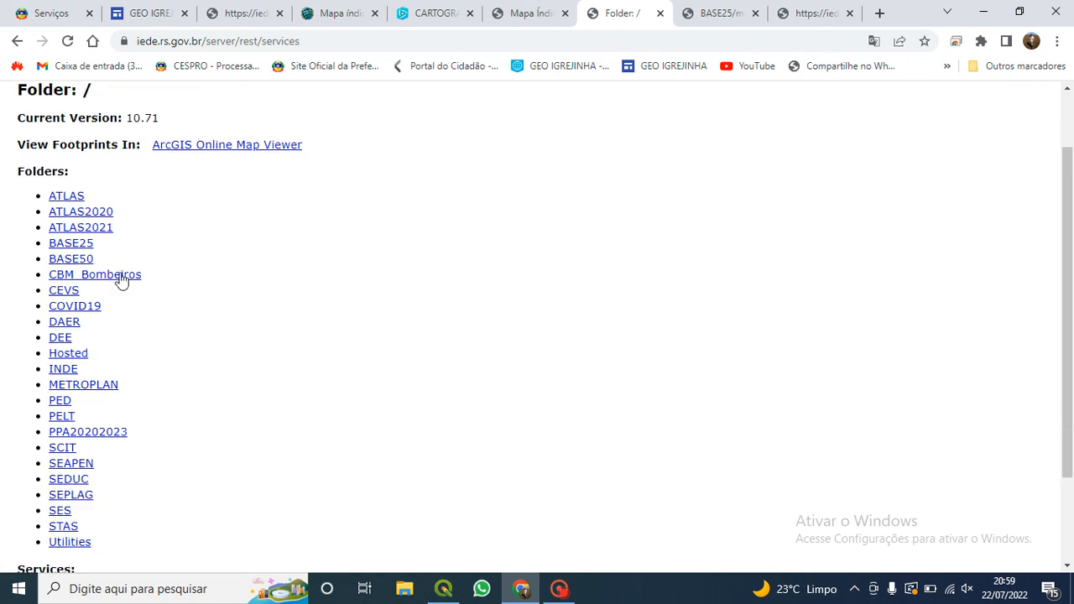
# Open the BASE25 folder and examine the FeatureServer and MapServer services it lists.
pyautogui.click(71, 243)
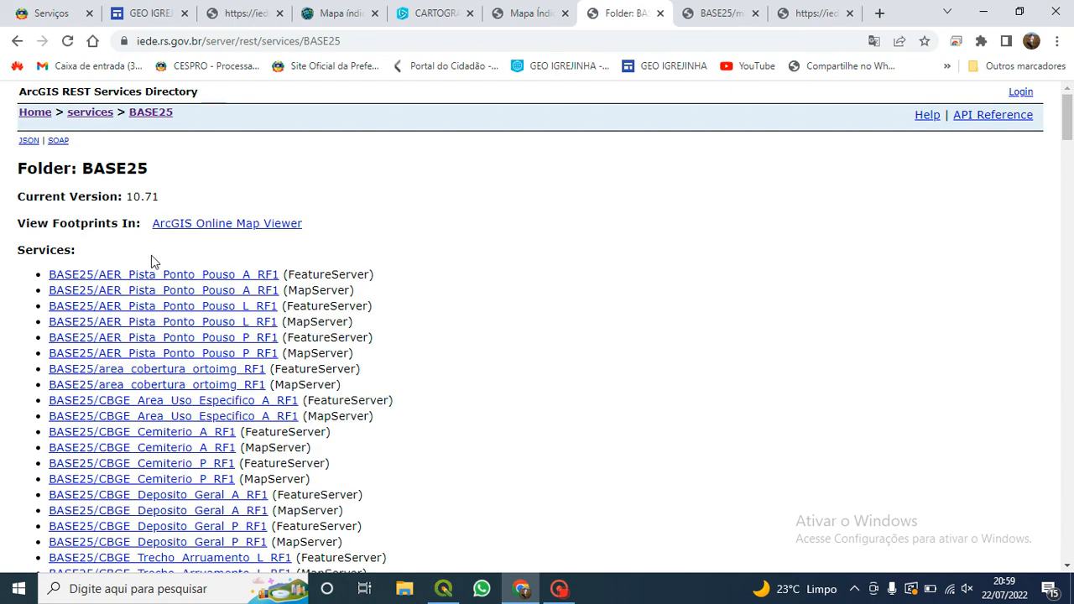
pyautogui.scroll(-2, 141, 302)
pyautogui.scroll(-10, 143, 309)
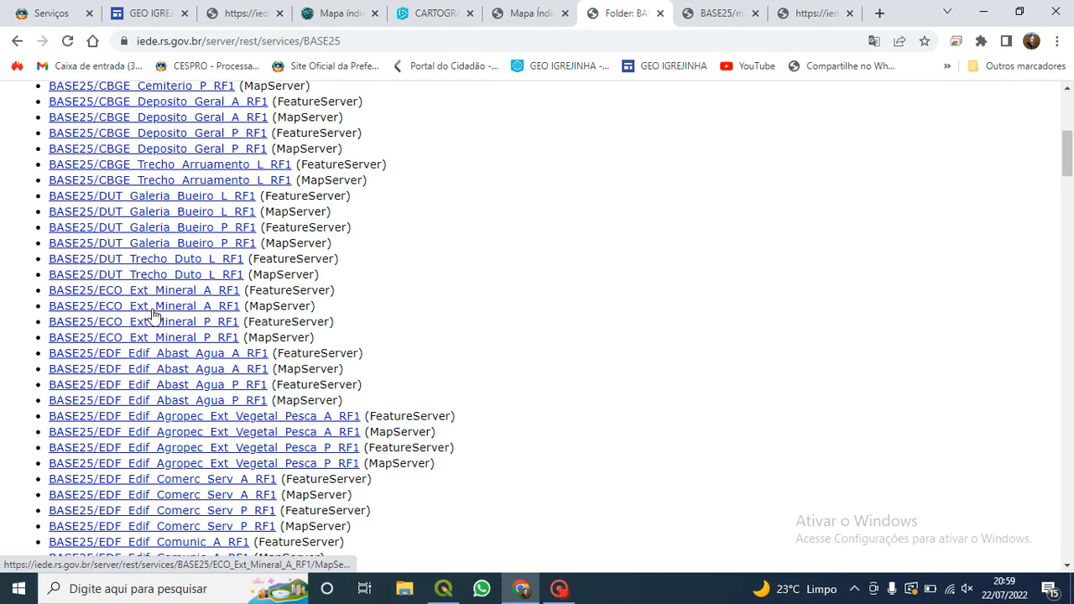
pyautogui.scroll(8, 185, 365)
pyautogui.scroll(4, 185, 365)
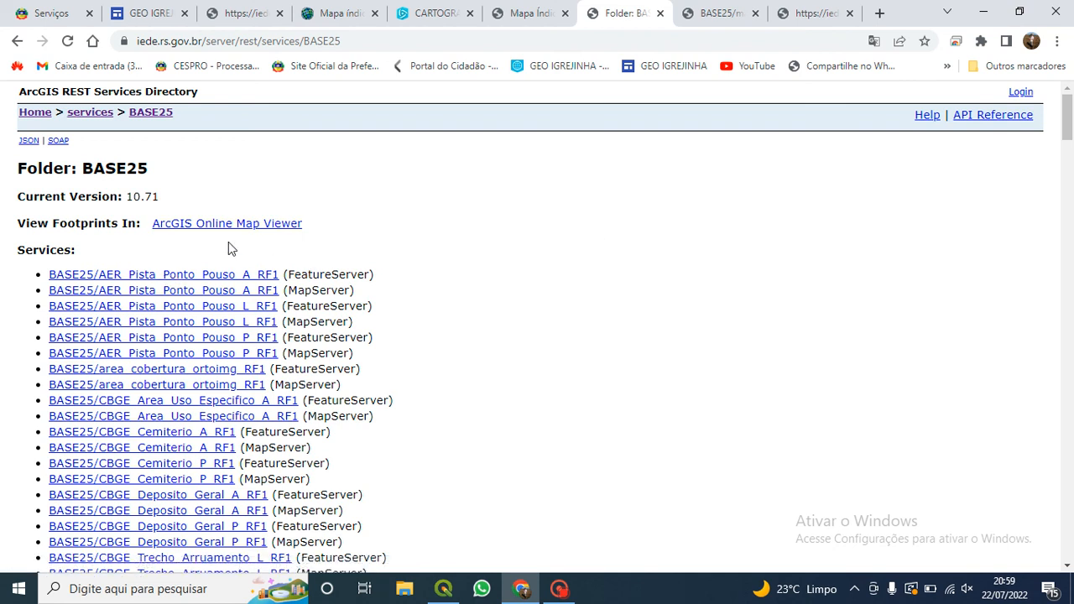
pyautogui.scroll(-3, 231, 252)
pyautogui.scroll(-11, 235, 258)
pyautogui.scroll(14, 276, 290)
# Switch back to QGIS and review the iede connection and its Mapa_Indice_25000_RF1 layer under ArcGIS REST Servers.
pyautogui.click(443, 588)
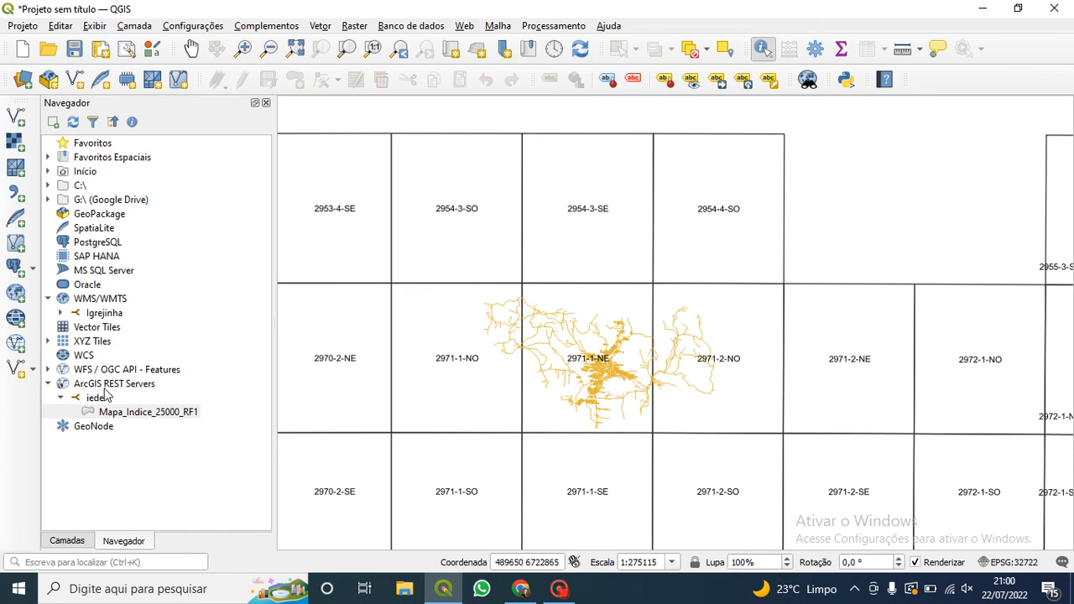
pyautogui.moveTo(97, 393); pyautogui.dragTo(585, 376)
pyautogui.moveTo(109, 402)
pyautogui.mouseDown()
pyautogui.moveTo(84, 399)
pyautogui.moveTo(490, 475)
pyautogui.moveTo(666, 366)
pyautogui.moveTo(251, 381)
pyautogui.moveTo(97, 401)
pyautogui.mouseUp()
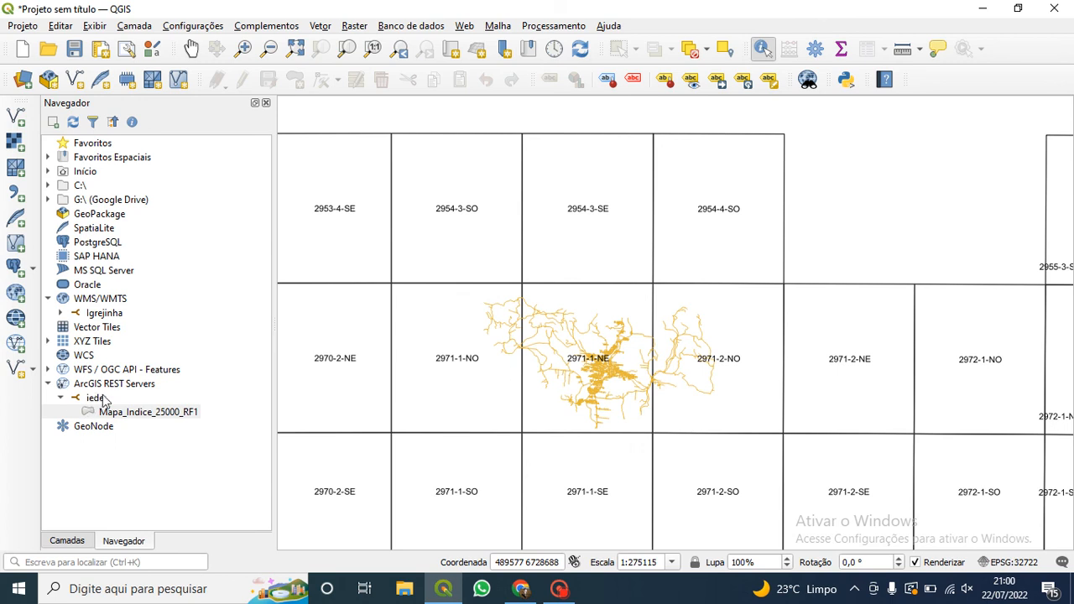